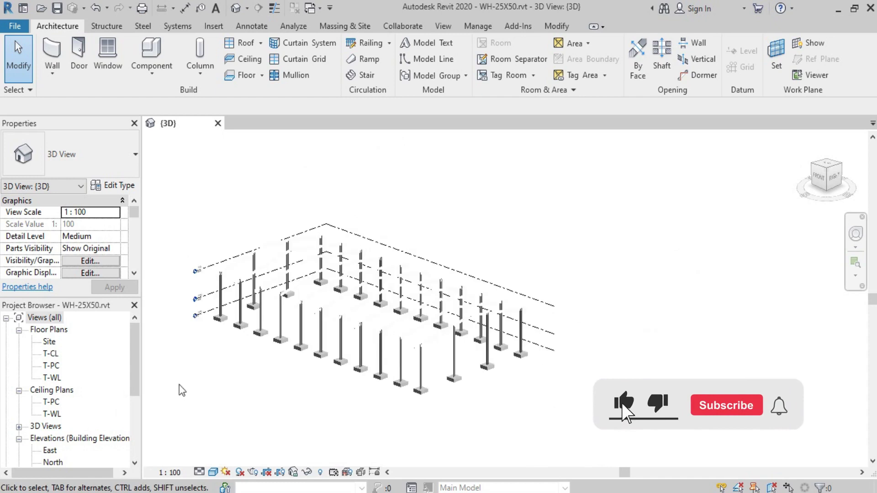
- Open the T-CL floor plan of the WH-25X50 frame and zoom and pan across its columns and grid lines
middle_drag(358, 348, 502, 329)
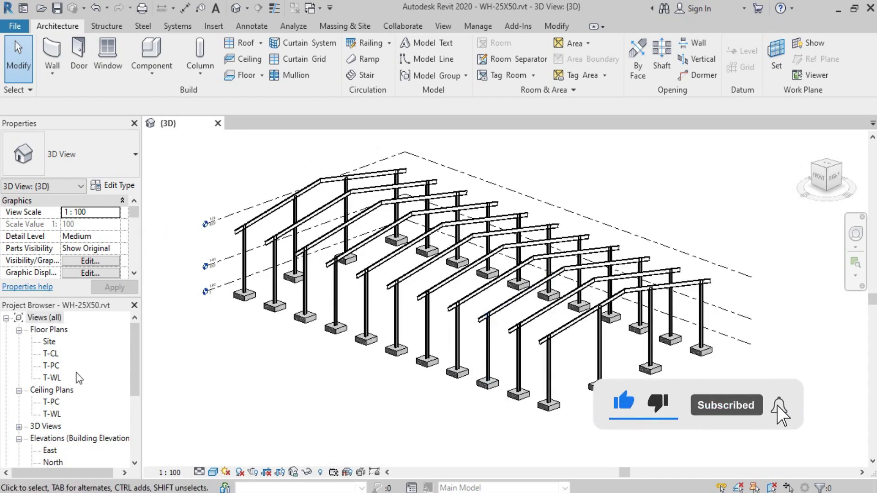
double_click(51, 354)
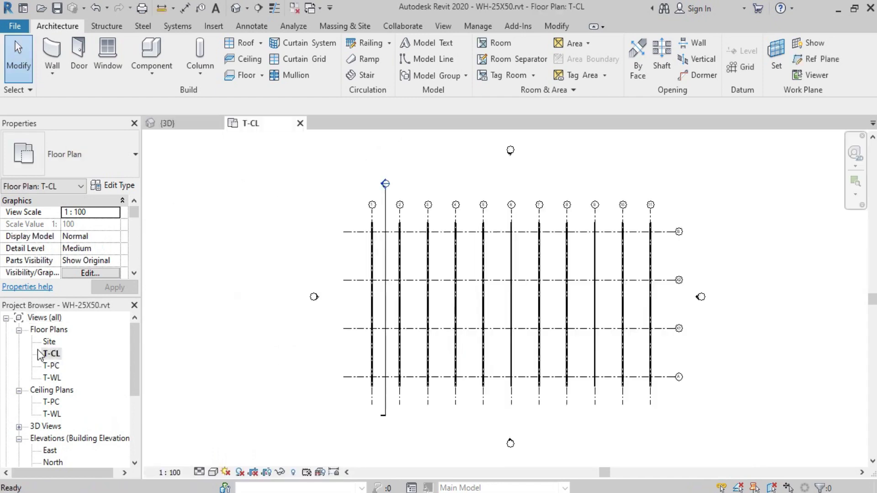
scroll(393, 380, up, 4)
middle_drag(393, 380, 388, 278)
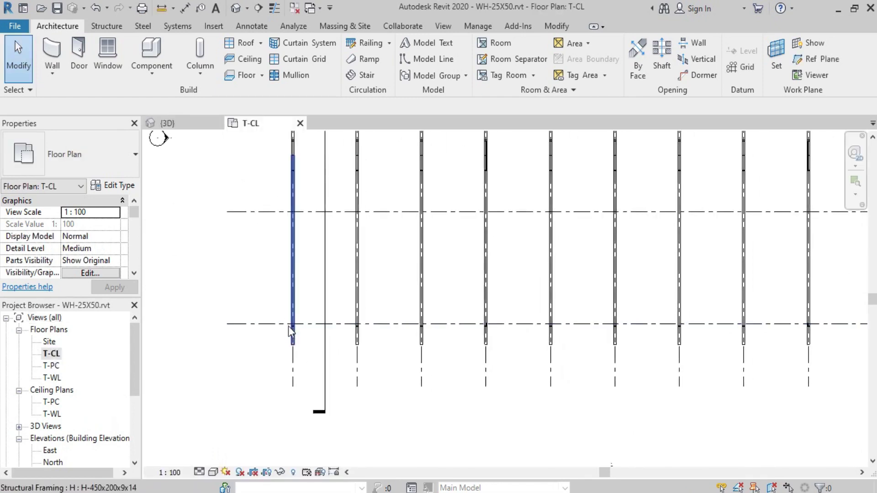
middle_drag(800, 336, 546, 362)
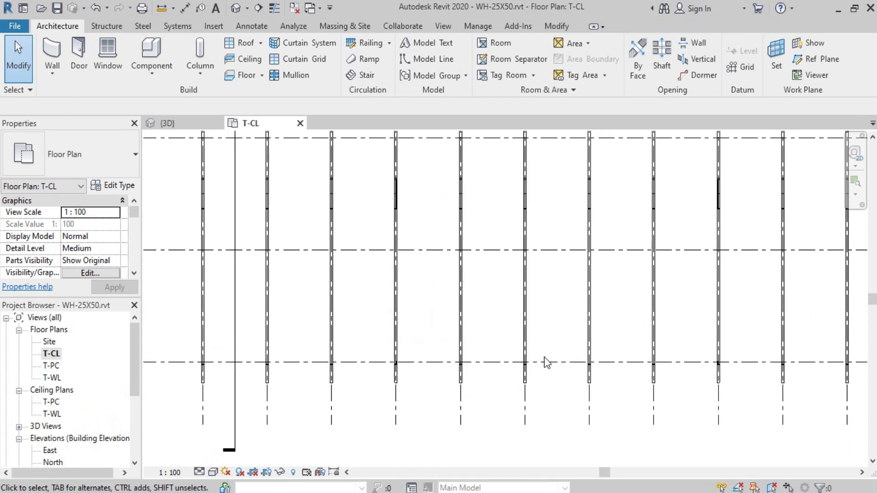
scroll(274, 375, up, 5)
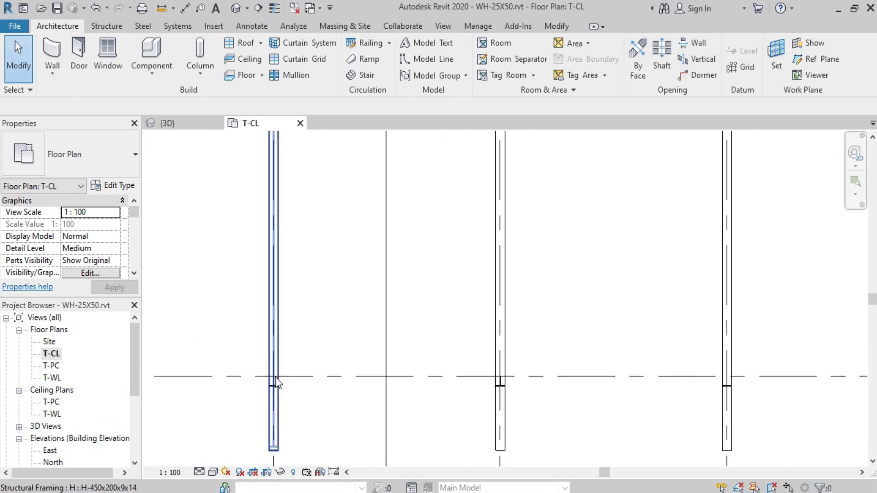
scroll(252, 371, down, 1)
scroll(327, 363, down, 1)
scroll(364, 342, down, 1)
scroll(364, 343, down, 1)
- Set the work plane to Reference Plane : RP1
click(111, 27)
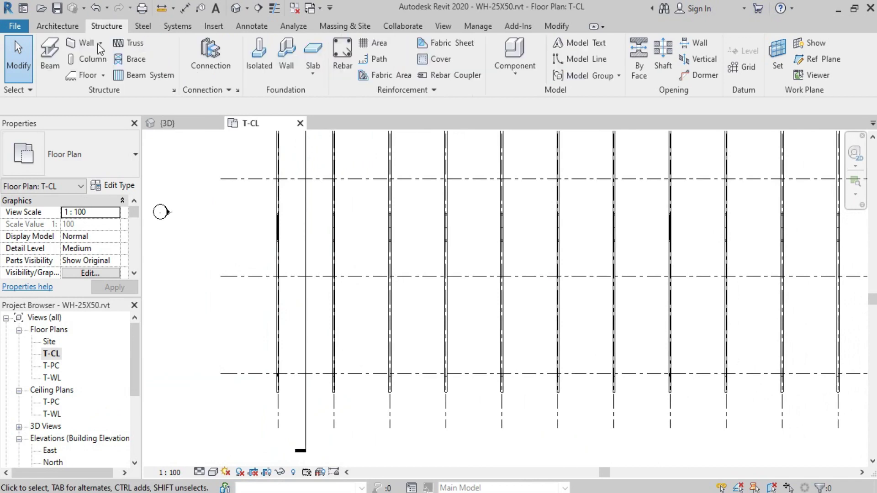
click(780, 52)
click(686, 242)
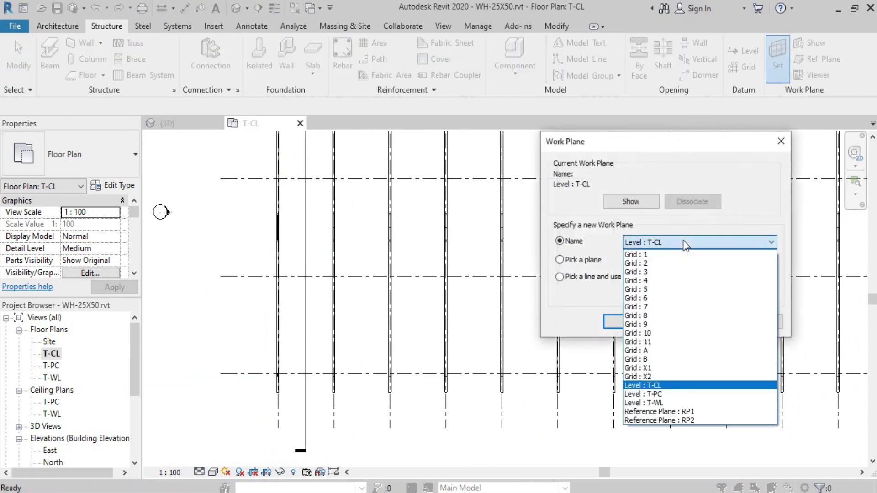
click(703, 413)
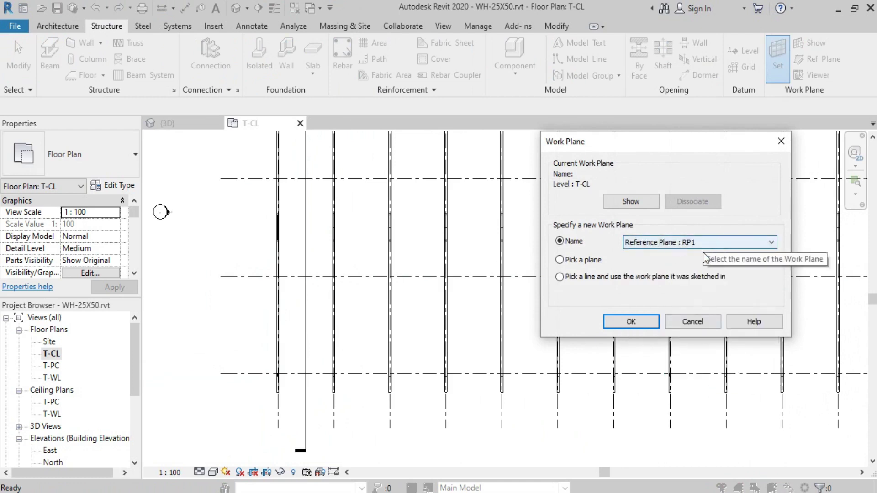
click(634, 319)
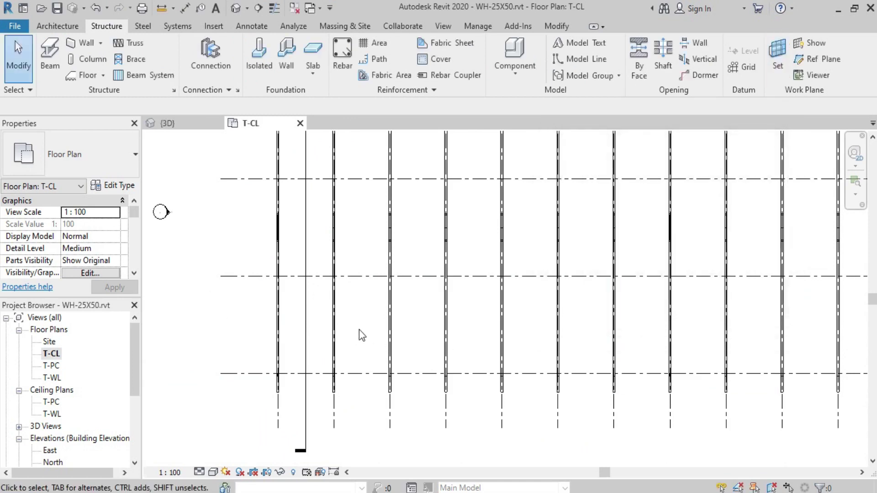
- Zoom and pan the T-CL plan in on the first columns
scroll(270, 386, up, 2)
scroll(245, 349, up, 2)
scroll(245, 351, up, 2)
scroll(245, 352, down, 4)
middle_drag(306, 352, 336, 382)
scroll(320, 347, up, 1)
scroll(318, 293, up, 2)
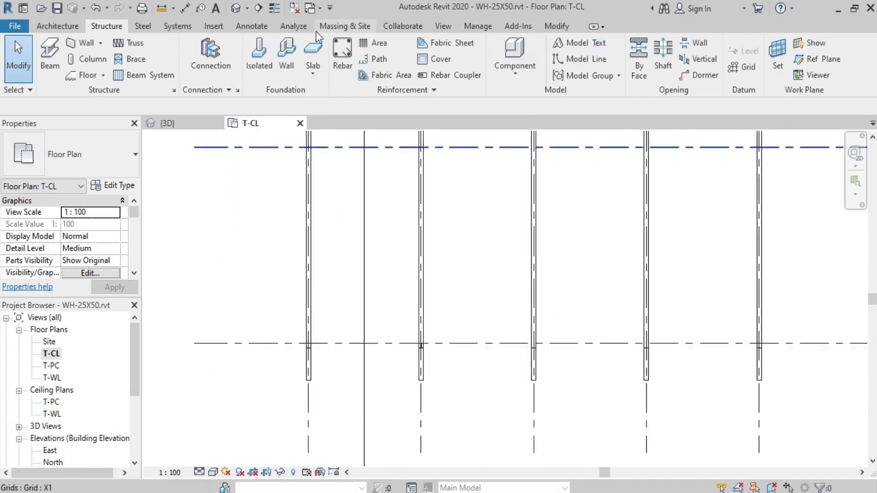
click(214, 26)
- In Load Family, paste the UK families into the Structural Framing folder
click(527, 52)
scroll(315, 256, down, 8)
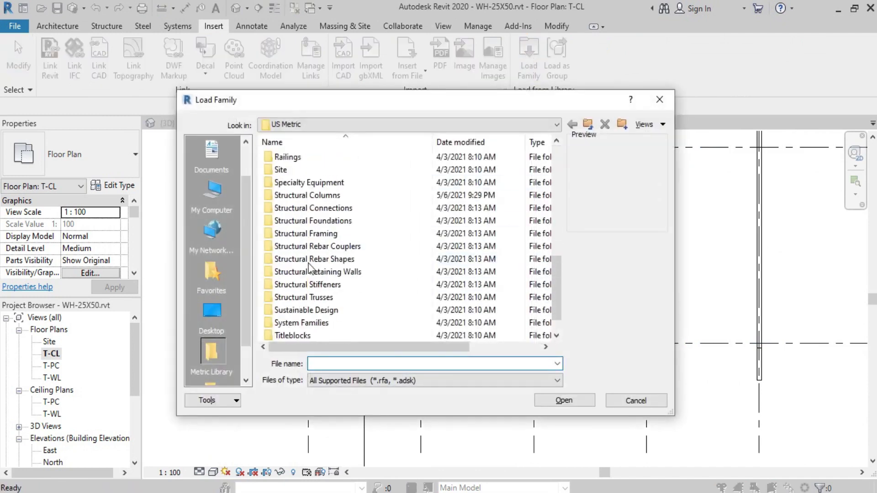
scroll(322, 229, down, 1)
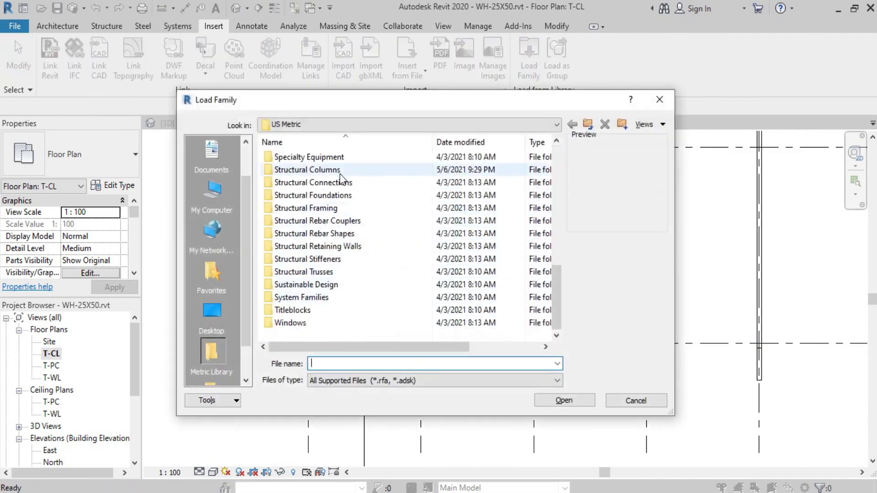
double_click(338, 205)
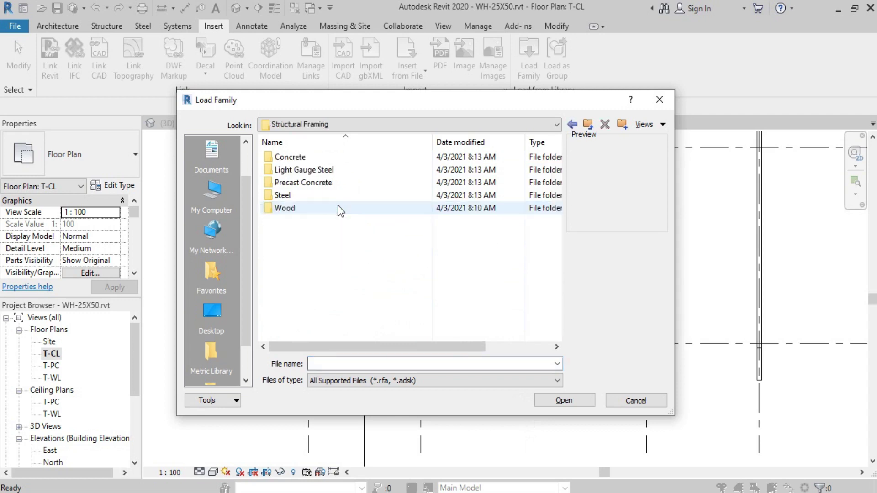
right_click(295, 254)
click(325, 328)
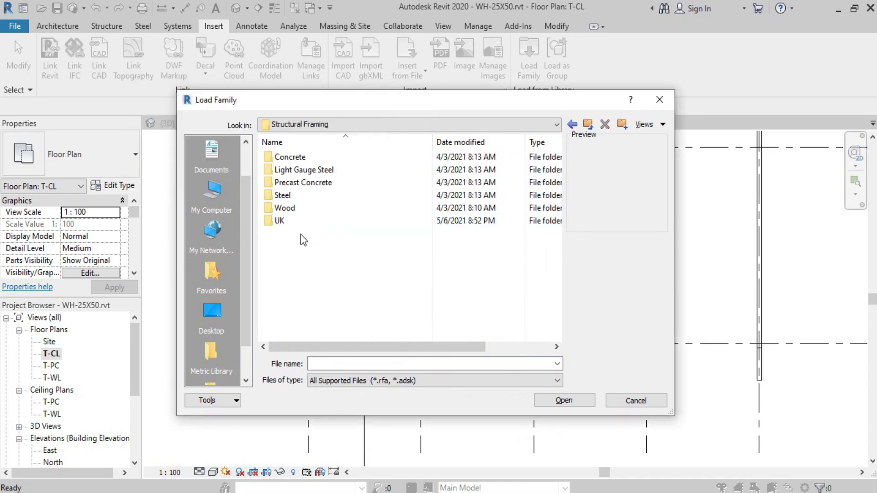
- Load Light Gauge-C Purlin.rfa from UK > Structural Framing > Light Gauge Steel with type Metsec-172C15
double_click(319, 220)
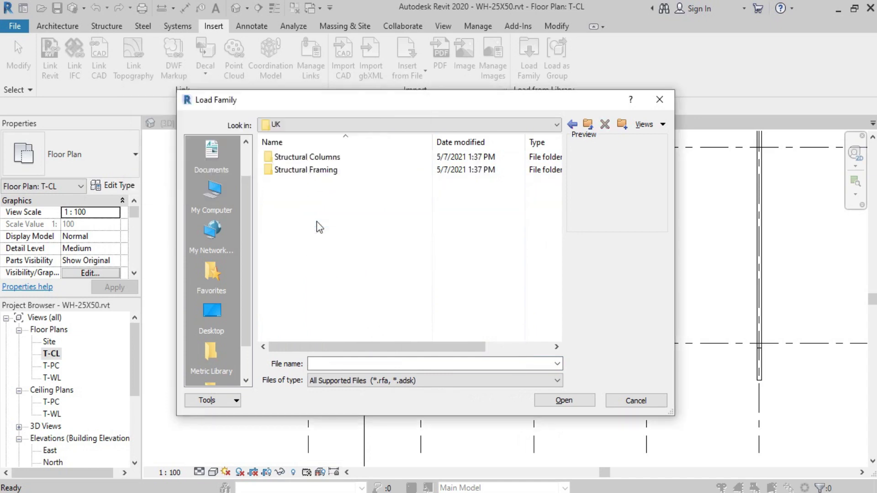
double_click(373, 171)
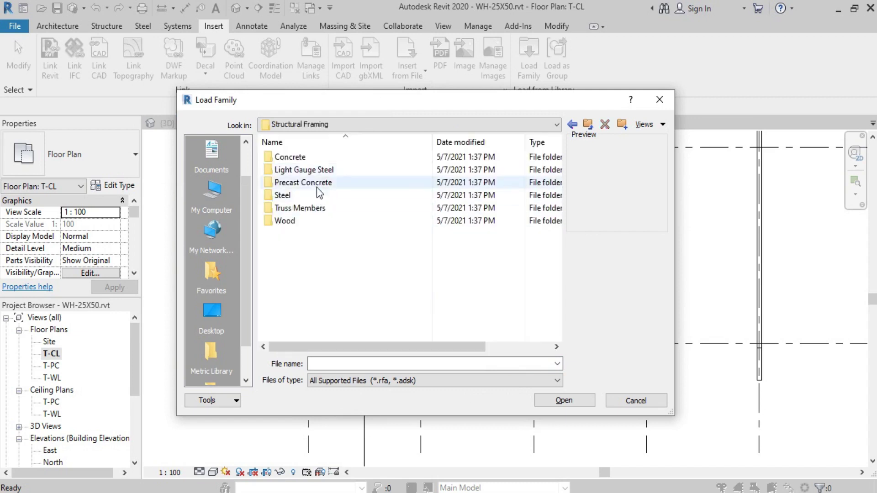
double_click(320, 170)
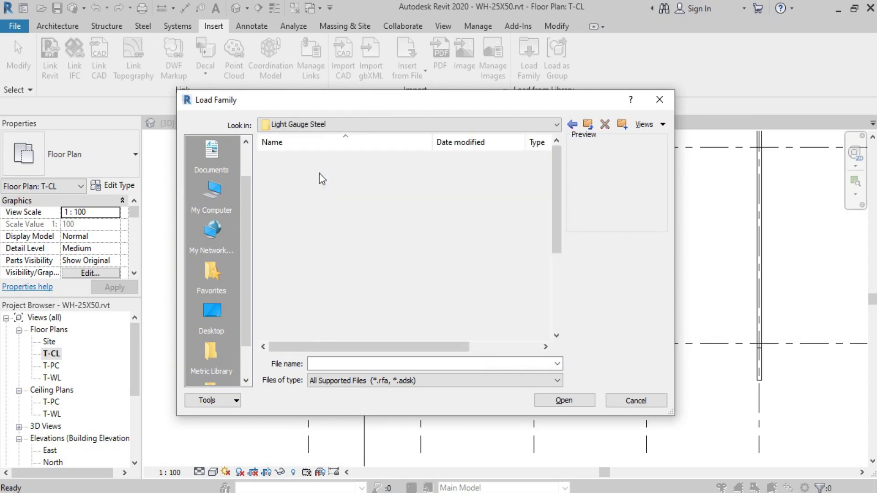
click(284, 184)
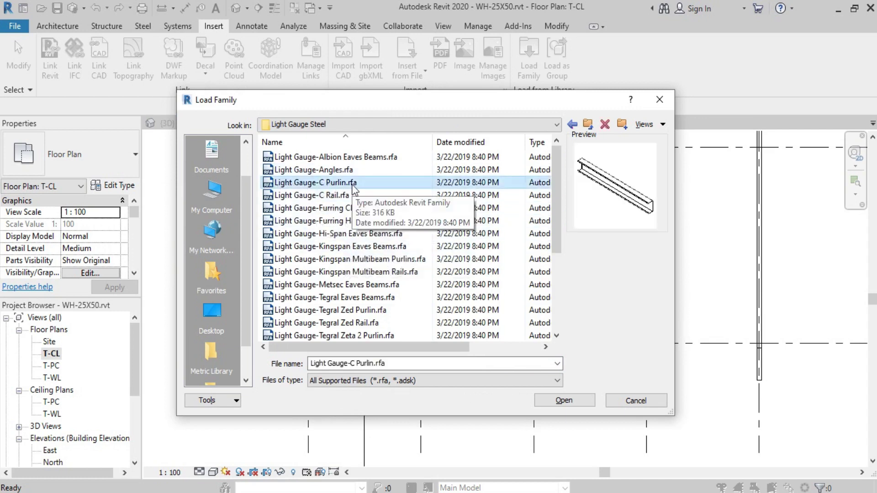
click(557, 401)
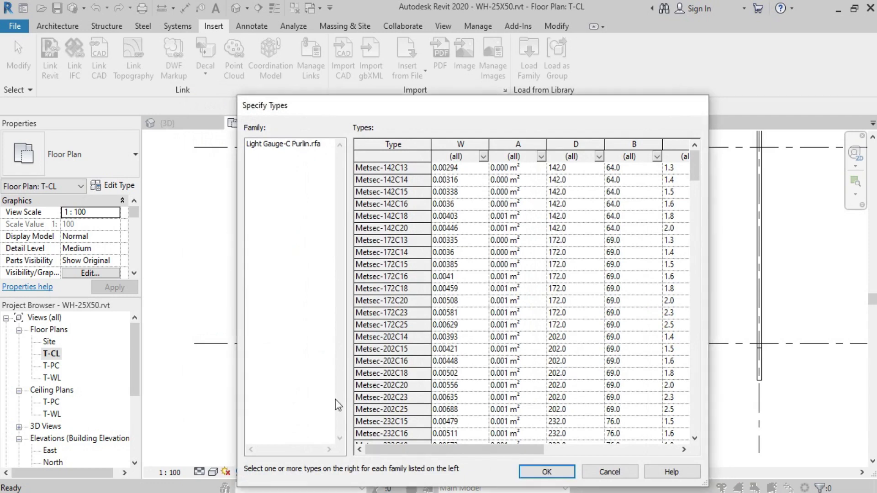
click(387, 265)
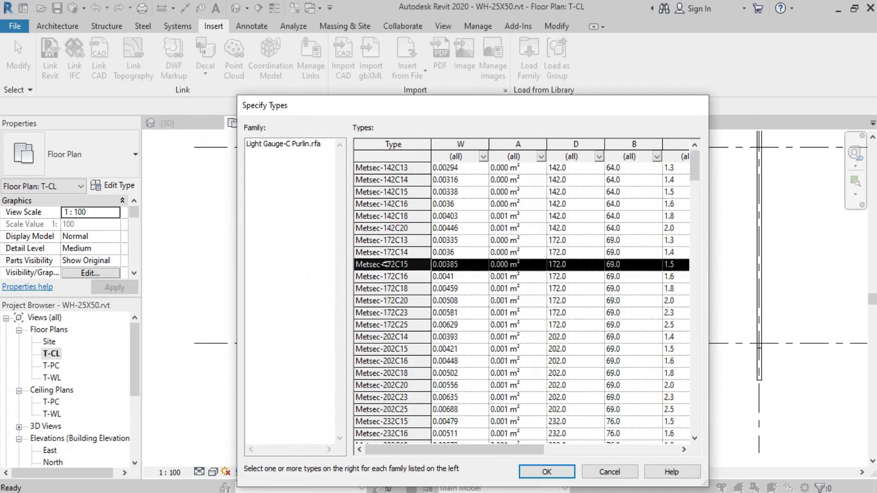
click(547, 473)
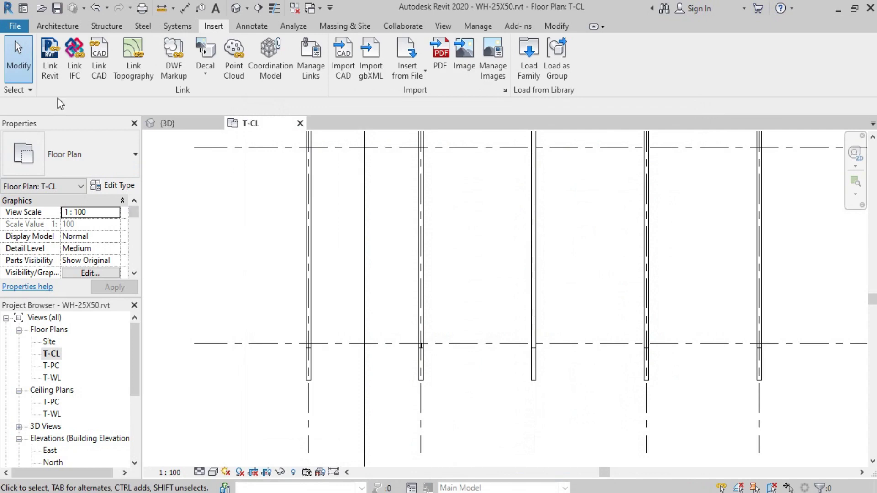
- Start a beam using the Light Gauge-C Purlin Metsec-172C15 type
click(102, 26)
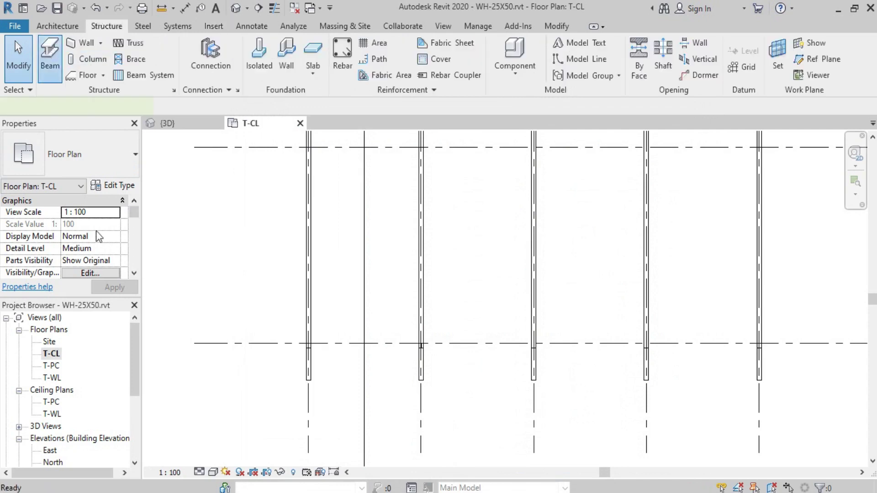
click(129, 152)
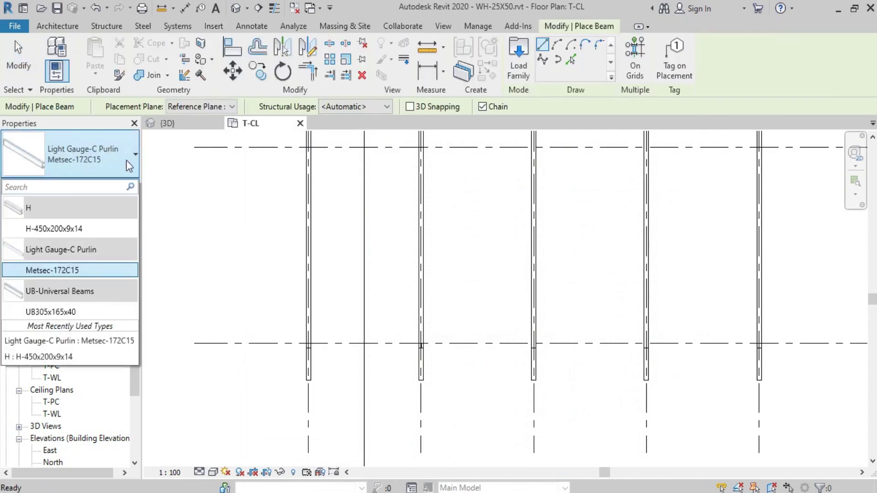
mouse_move(52, 270)
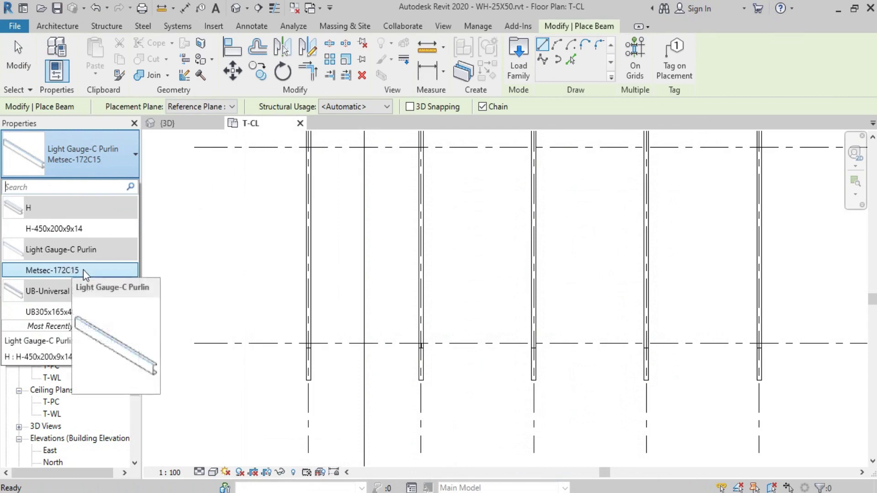
click(77, 271)
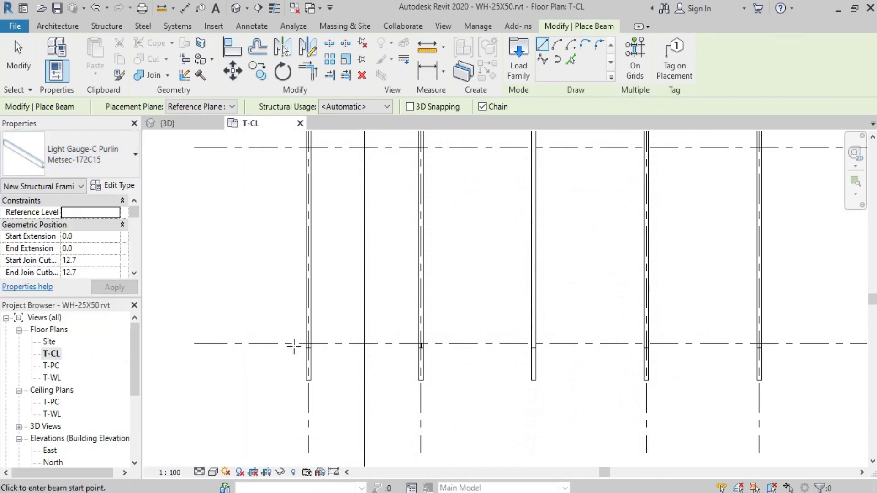
scroll(302, 347, down, 1)
scroll(316, 349, up, 2)
scroll(323, 354, up, 2)
scroll(285, 322, up, 1)
scroll(293, 320, down, 2)
scroll(321, 342, down, 1)
scroll(329, 337, down, 2)
scroll(333, 337, down, 3)
- Draw an 8000 mm purlin between the two adjacent columns on the grid line
middle_drag(489, 329, 449, 396)
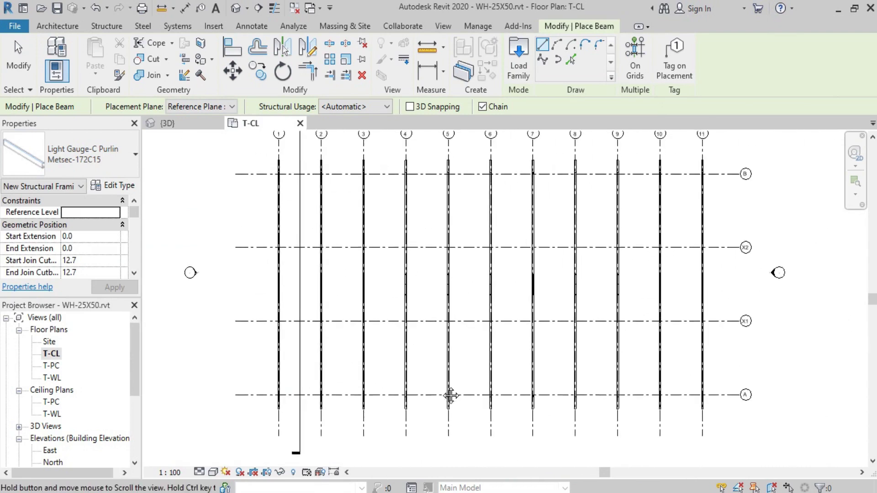
scroll(254, 421, up, 2)
scroll(274, 385, up, 3)
scroll(268, 366, down, 1)
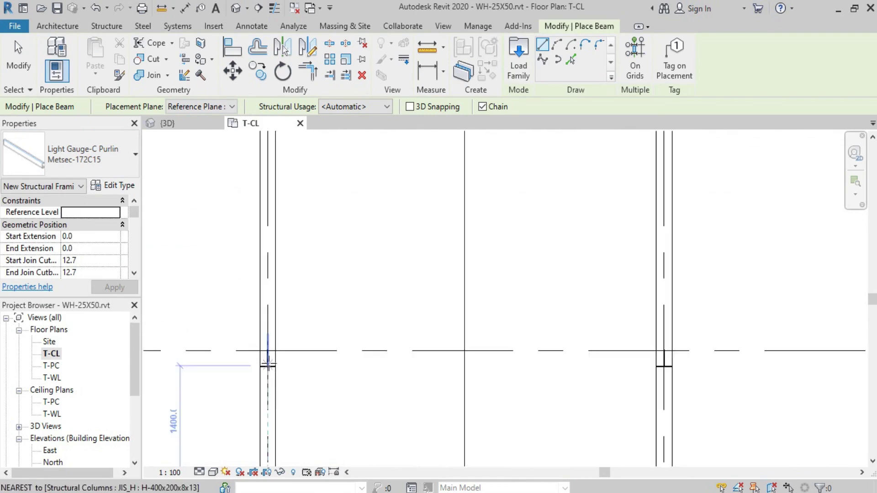
scroll(268, 351, down, 3)
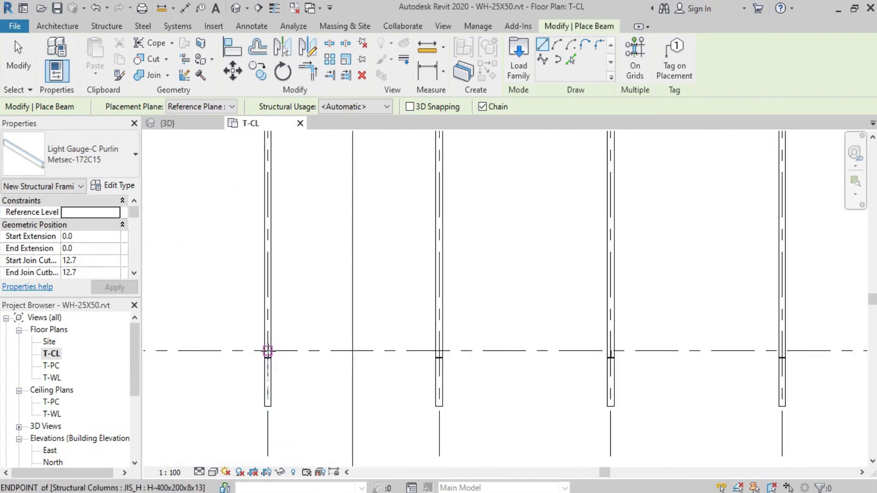
click(268, 351)
click(439, 351)
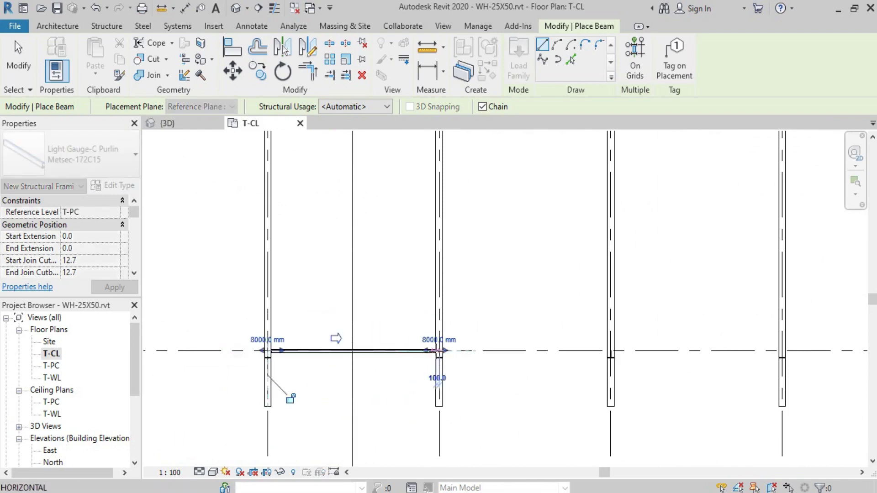
key(Escape)
key(Escape)
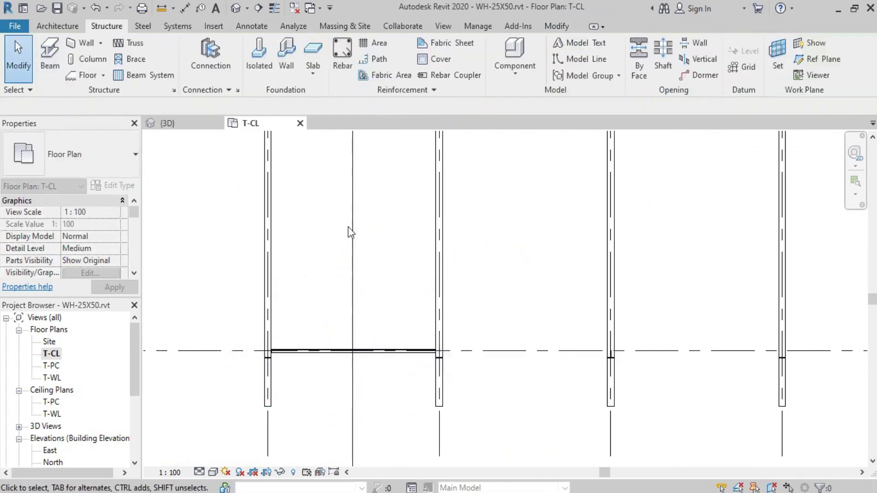
- Zoom around the 3D view to check the new purlin
click(197, 124)
scroll(251, 235, up, 3)
scroll(323, 249, up, 2)
scroll(402, 200, up, 3)
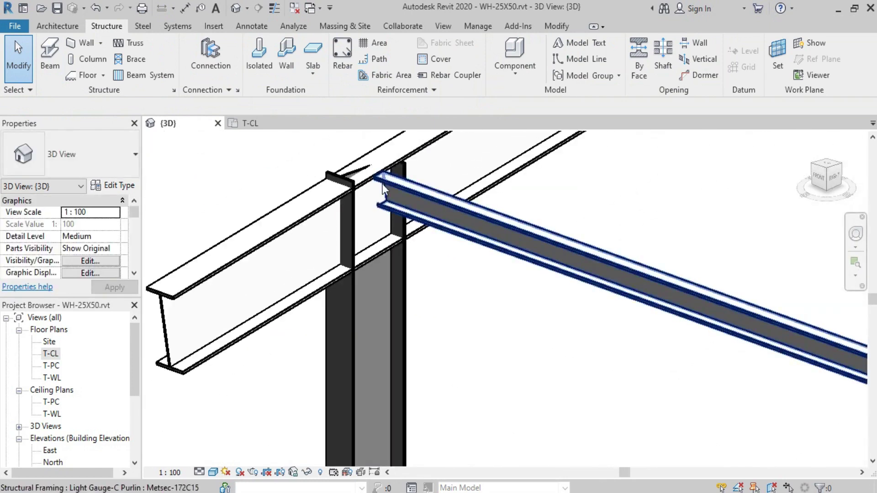
scroll(378, 188, down, 2)
scroll(407, 224, down, 3)
scroll(440, 259, down, 2)
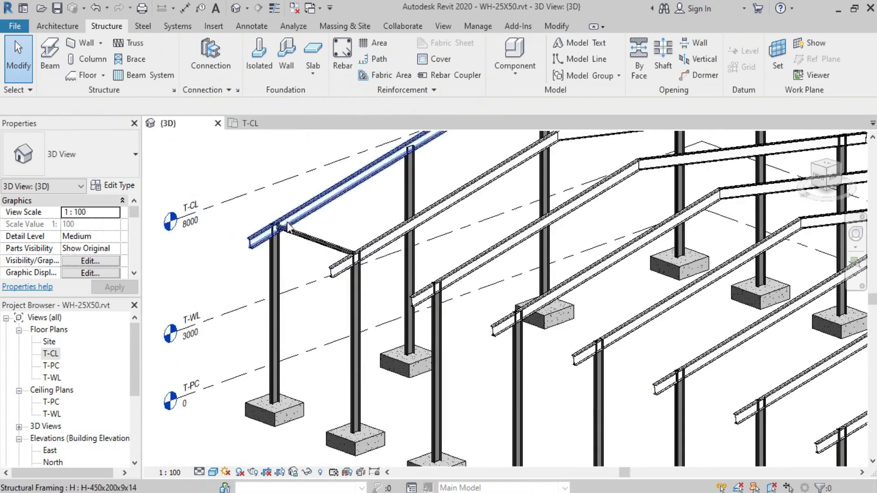
scroll(277, 221, up, 3)
scroll(312, 250, down, 2)
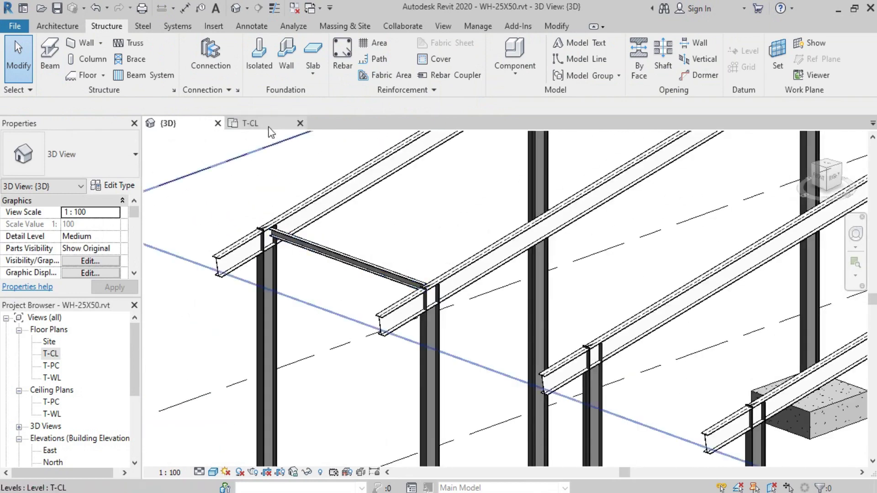
scroll(292, 206, down, 2)
scroll(275, 174, down, 2)
- Open the T-CL floor plan from its level head and zoom out
double_click(261, 153)
scroll(382, 375, down, 2)
scroll(382, 370, down, 3)
scroll(388, 368, down, 2)
- Open Section 1 through the frame and inspect the roof purlin
double_click(378, 169)
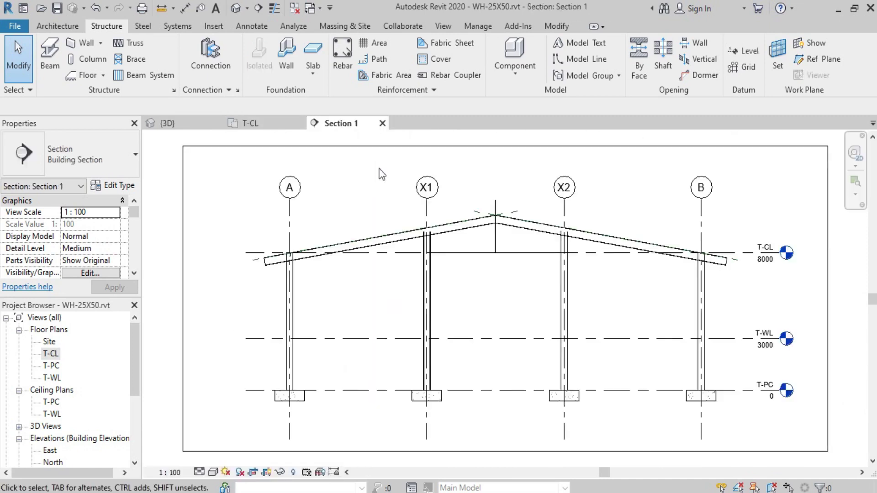
scroll(295, 260, up, 5)
scroll(295, 261, up, 2)
scroll(336, 260, up, 3)
click(382, 287)
scroll(378, 193, down, 2)
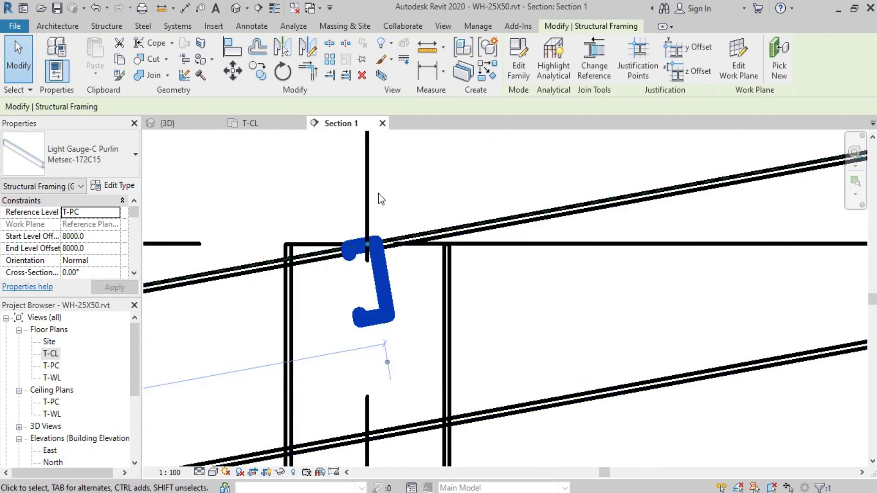
scroll(464, 372, down, 2)
click(266, 415)
- Set the section's view scale to 1:5, keeping detail level at Medium
click(200, 473)
click(207, 456)
click(201, 472)
click(210, 446)
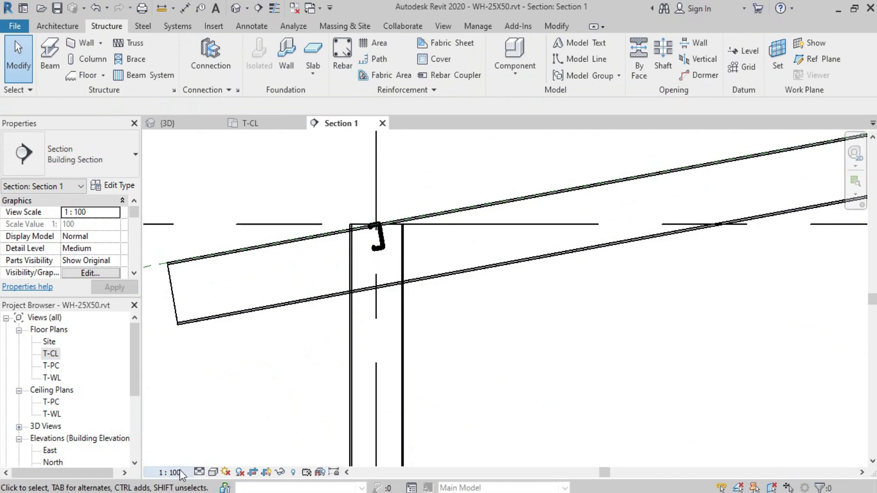
click(167, 473)
click(184, 388)
click(168, 472)
click(191, 342)
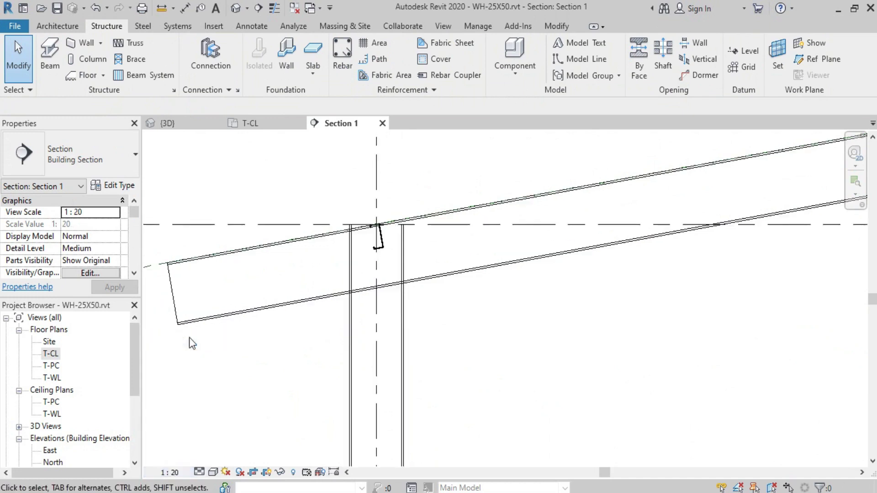
click(169, 473)
click(185, 314)
- Select the C-purlin and zoom in around it in the section
scroll(379, 228, up, 5)
click(368, 264)
scroll(366, 269, down, 5)
scroll(338, 261, down, 3)
scroll(361, 270, up, 2)
scroll(351, 274, up, 2)
scroll(338, 283, up, 2)
scroll(346, 397, up, 1)
scroll(345, 397, up, 2)
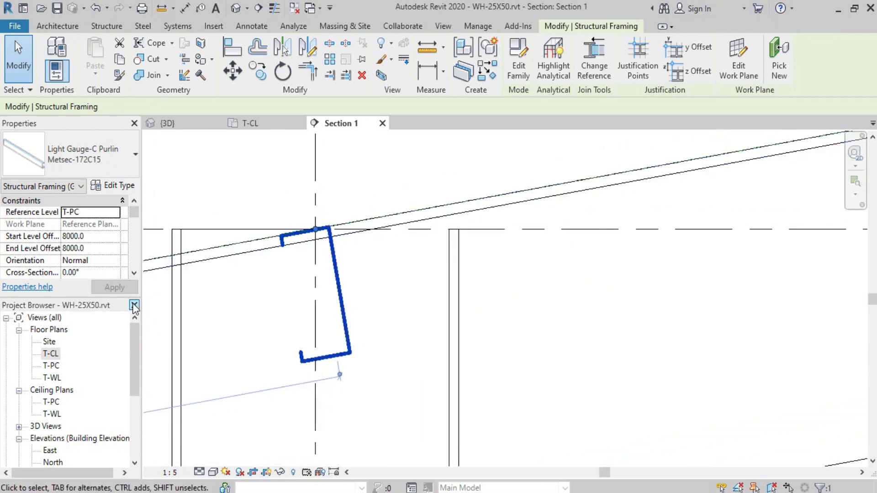
scroll(92, 249, down, 3)
scroll(93, 248, up, 3)
- Set the C-purlin's z Justification to Bottom so it sits atop the rafter
click(535, 302)
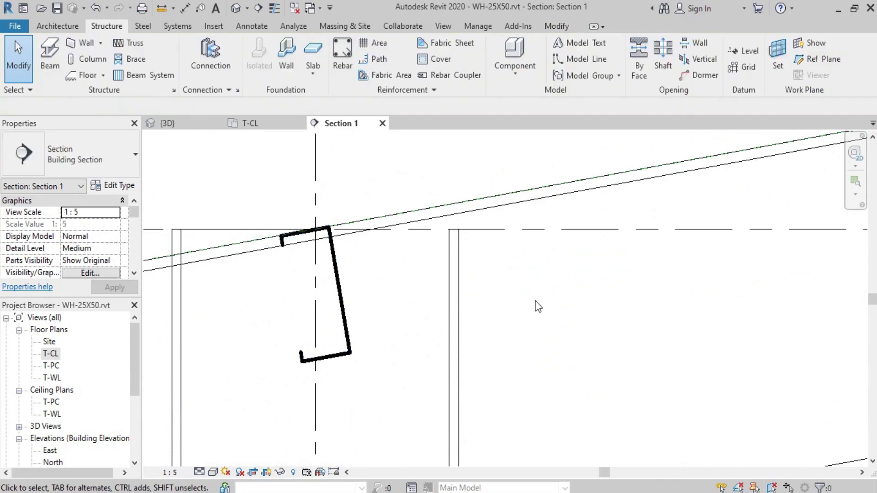
click(350, 338)
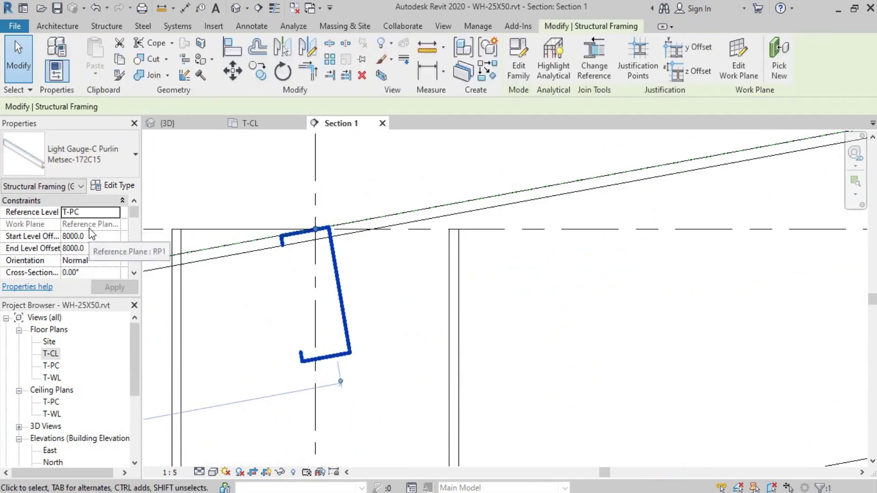
scroll(93, 235, down, 3)
scroll(92, 235, down, 1)
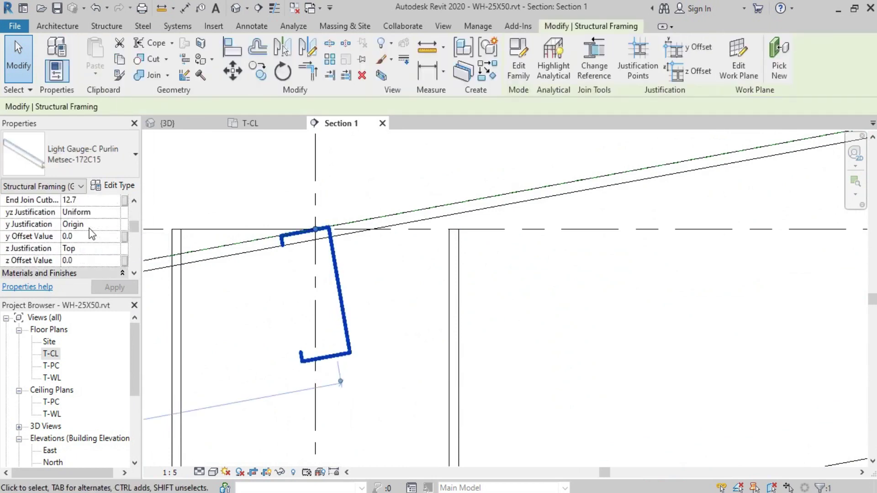
click(114, 248)
click(70, 289)
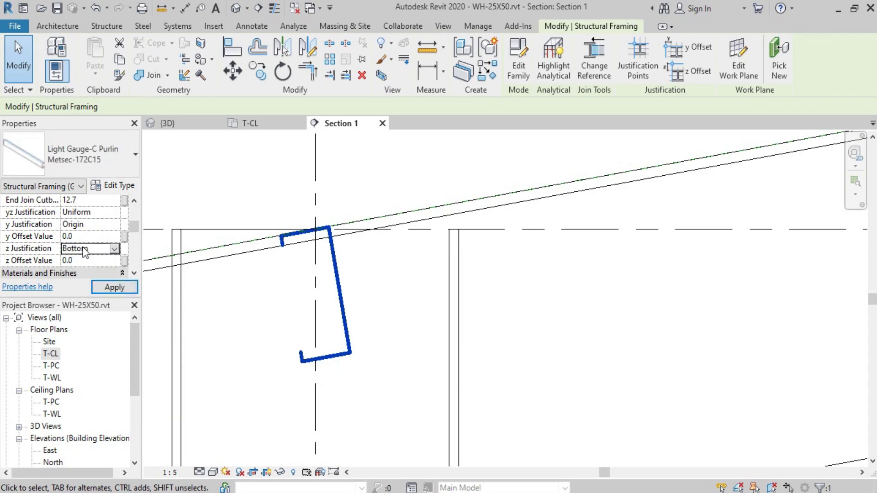
scroll(361, 311, down, 3)
key(Escape)
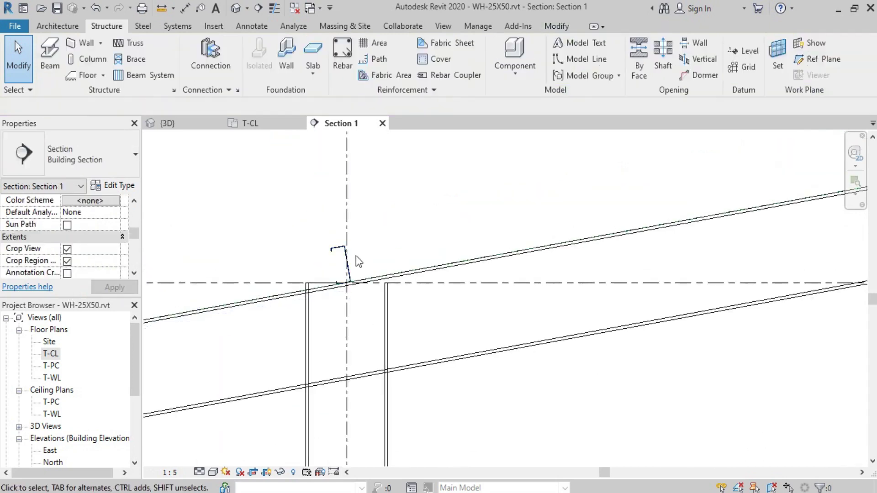
- Reselect the purlin to check its position, then go back to the T-CL plan
scroll(369, 271, up, 2)
scroll(323, 302, down, 3)
scroll(275, 303, down, 2)
scroll(276, 303, up, 1)
scroll(293, 303, up, 2)
scroll(303, 303, up, 2)
scroll(314, 322, up, 2)
click(313, 323)
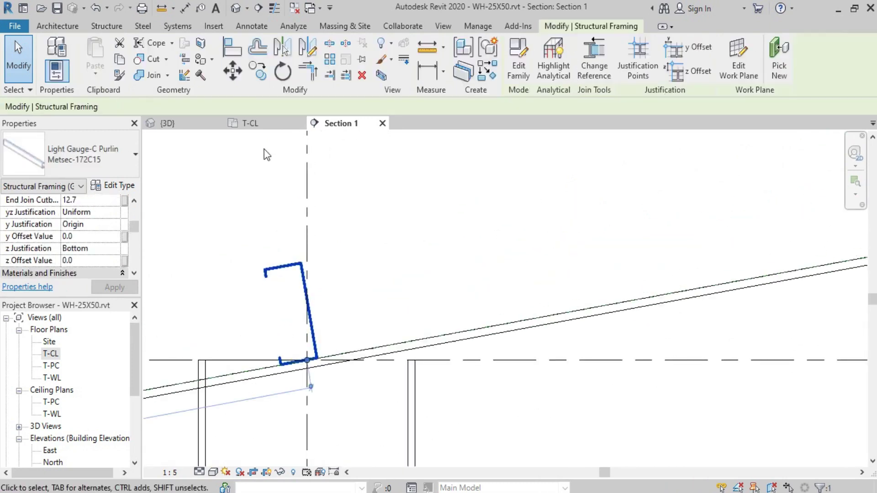
click(254, 127)
scroll(392, 356, up, 3)
- Select the purlin and Disallow Join at its left end
scroll(392, 366, up, 2)
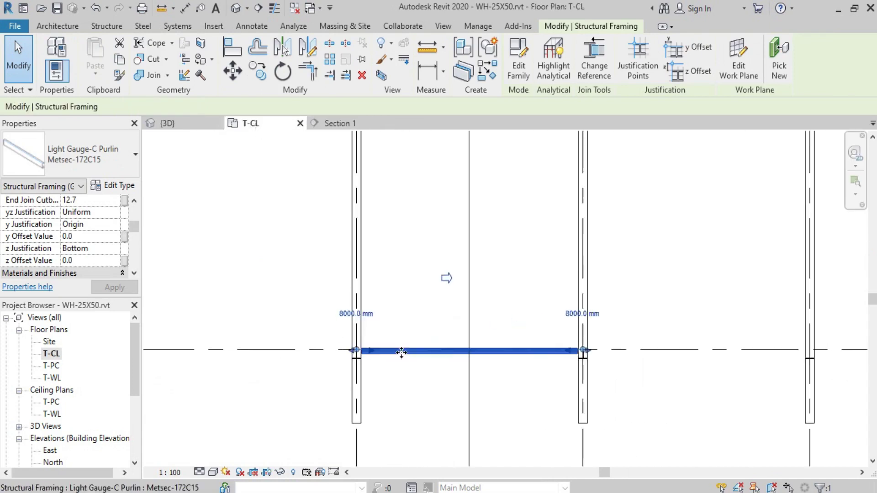
scroll(394, 396, up, 2)
click(394, 396)
scroll(329, 347, up, 4)
click(372, 359)
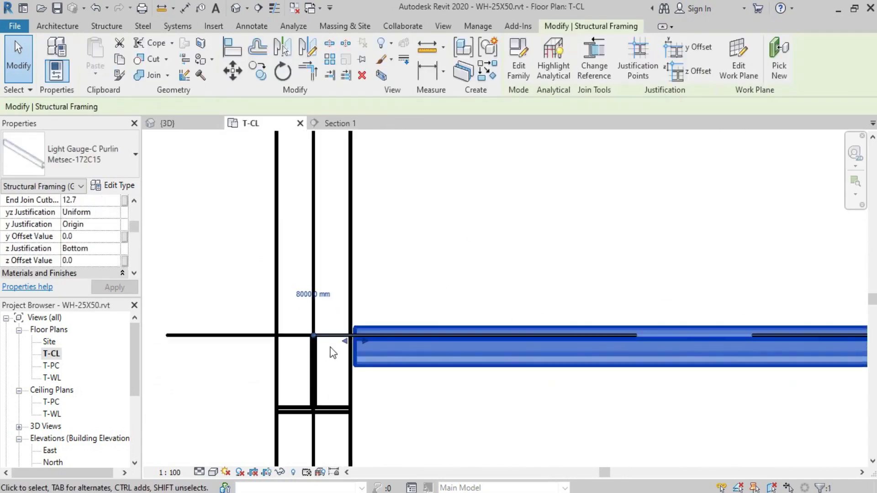
right_click(316, 340)
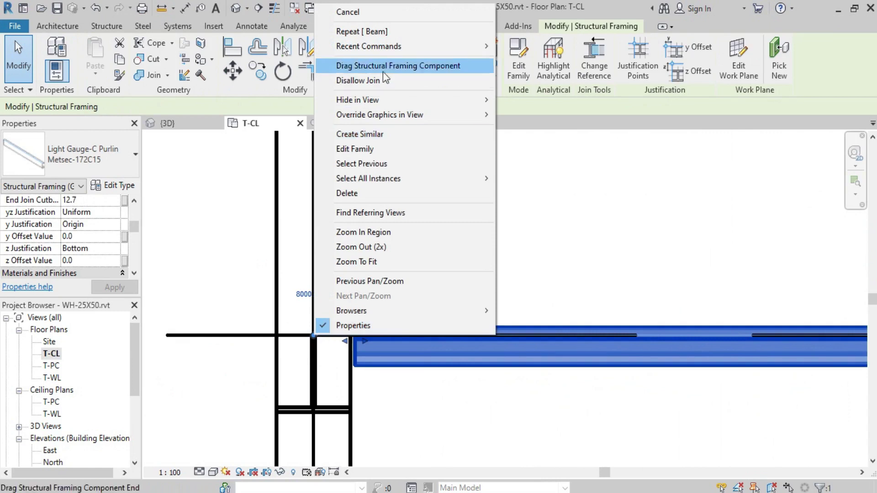
click(390, 81)
- Disallow Join at the purlin's right end as well
scroll(387, 341, down, 2)
scroll(627, 317, down, 2)
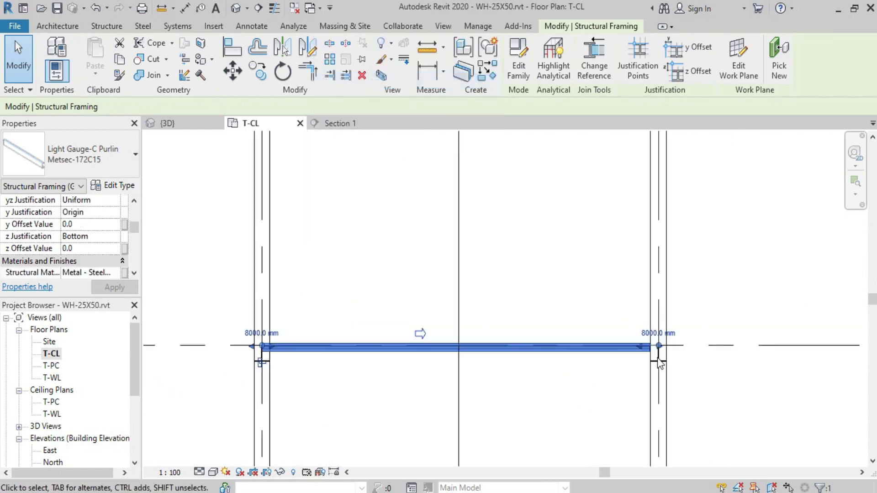
scroll(659, 331, up, 4)
right_click(662, 323)
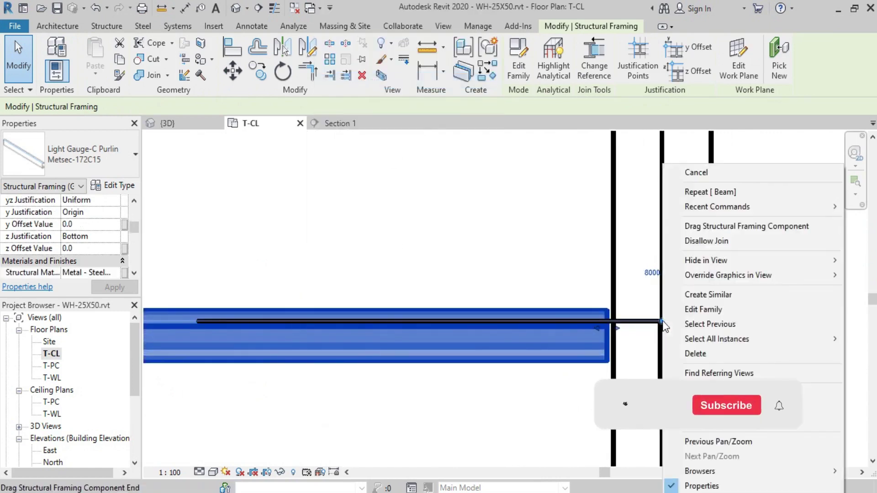
click(725, 241)
scroll(616, 297, down, 4)
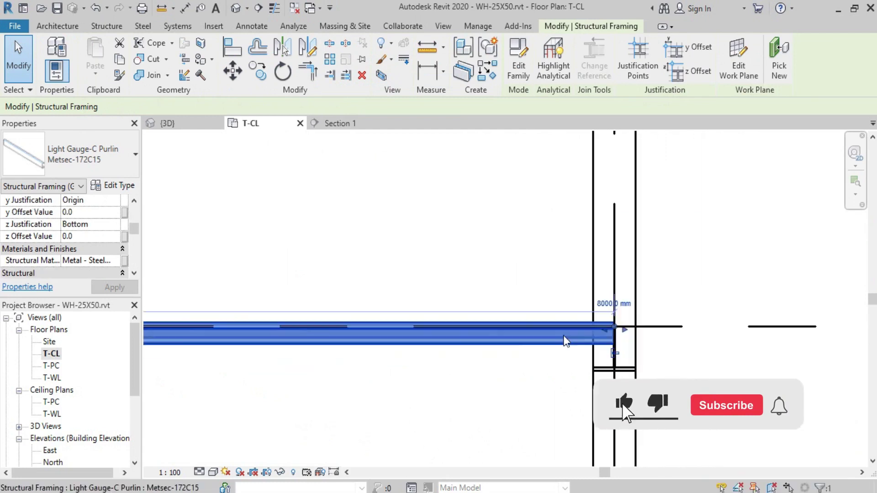
key(Escape)
- Check the purlin's 5000 span, then pan Section 1 to frame it
click(467, 319)
scroll(478, 326, down, 2)
scroll(326, 293, up, 3)
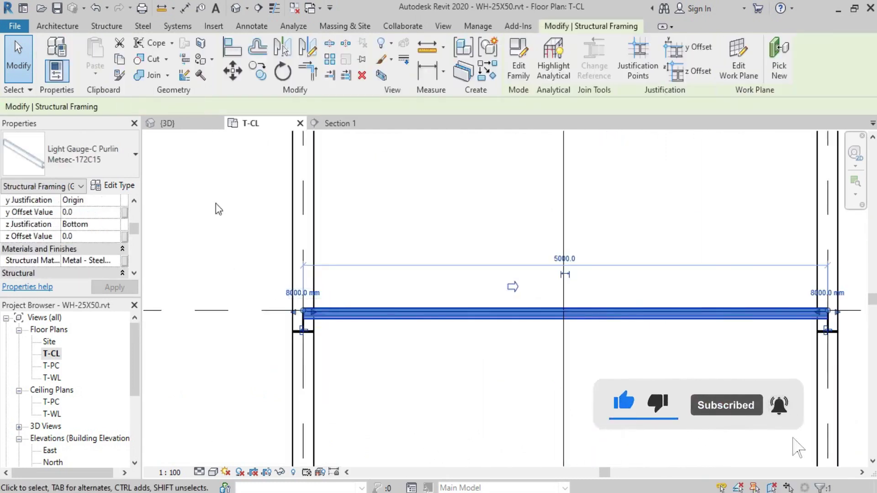
click(330, 122)
click(420, 271)
scroll(420, 271, down, 3)
mouse_move(421, 271)
middle_down()
mouse_move(434, 329)
mouse_move(345, 276)
middle_up()
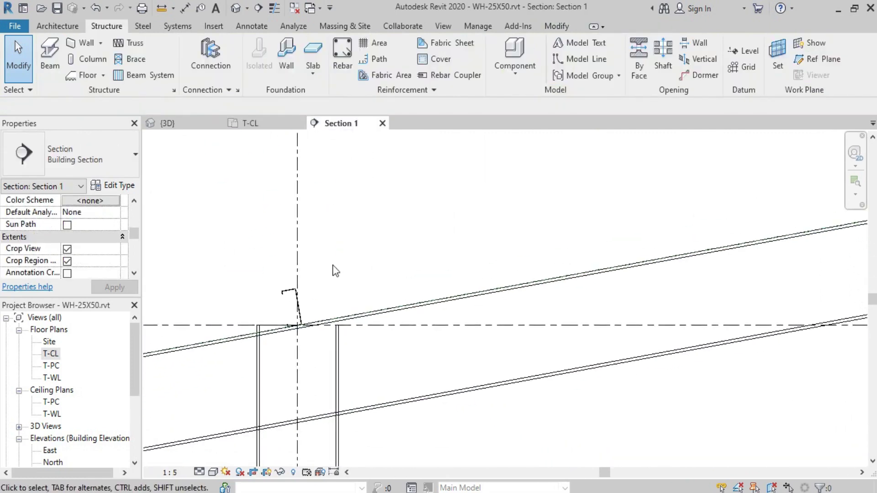
- Draw a vertical detail line (DL) rising from the purlin corner
key(d)
key(l)
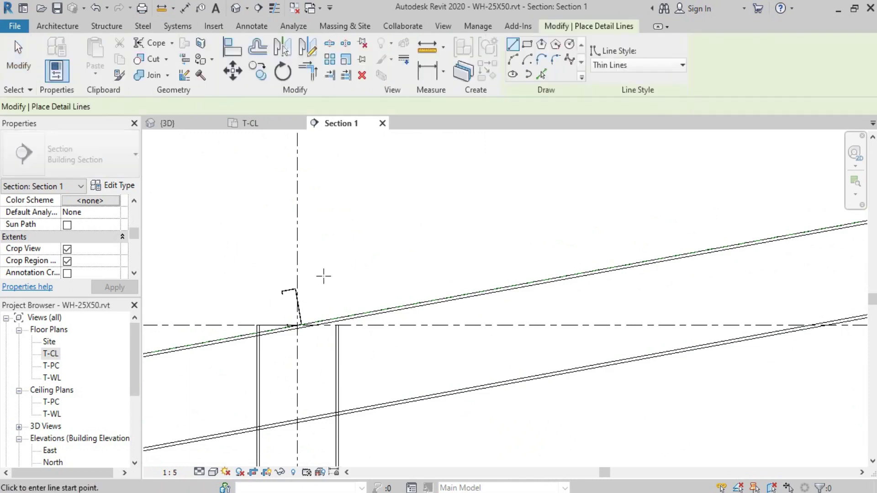
scroll(297, 283, up, 2)
scroll(295, 279, up, 3)
click(295, 278)
scroll(296, 278, down, 2)
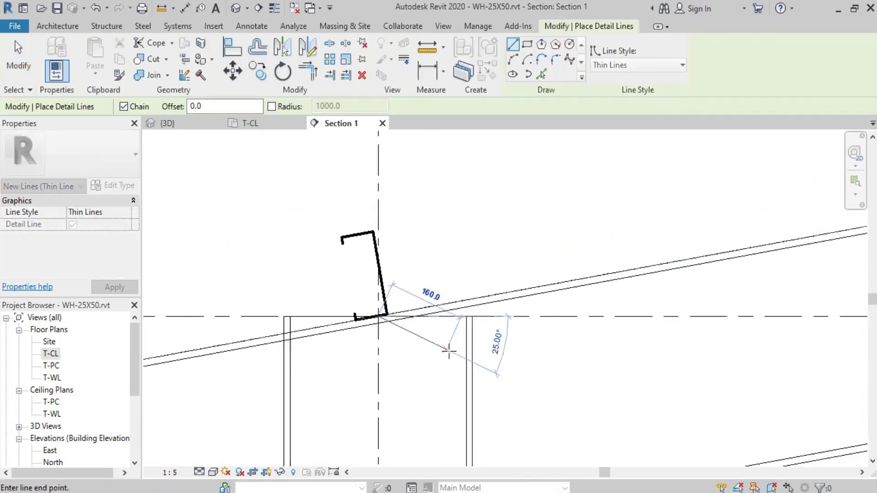
scroll(448, 353, down, 2)
click(413, 199)
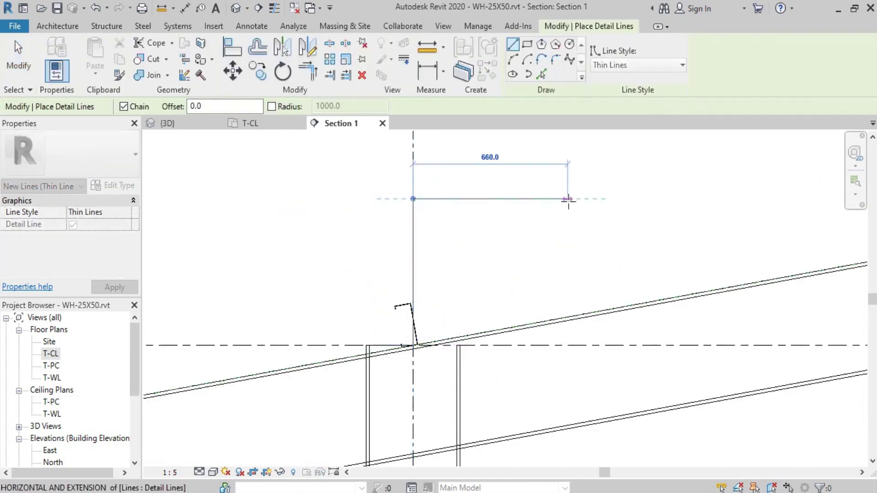
key(Escape)
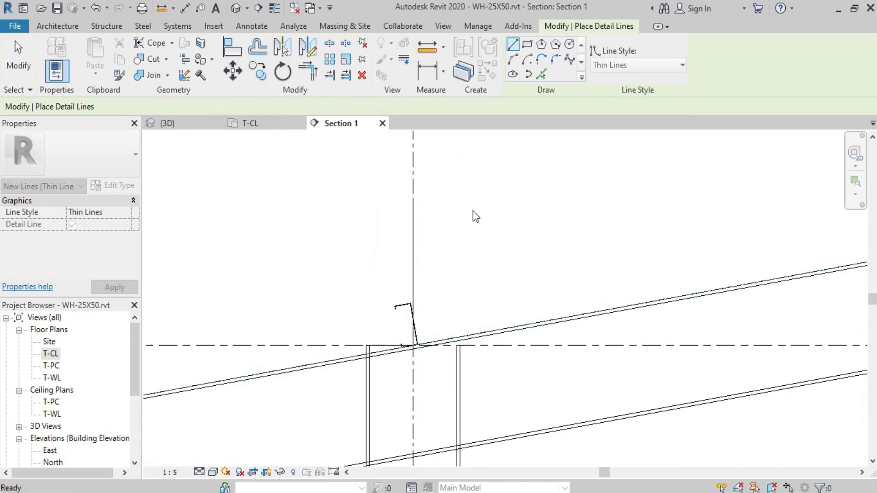
- Copy the vertical line 1000 to its right with Pick Lines, then select the reference line
click(413, 199)
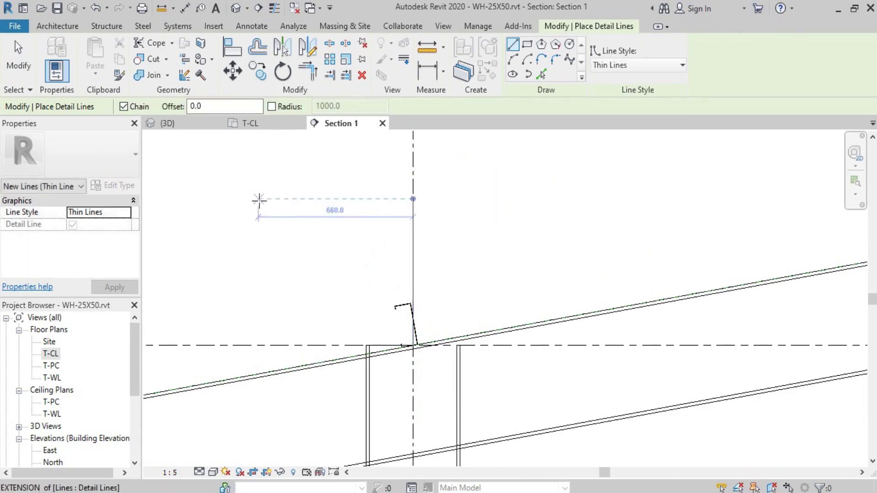
click(542, 75)
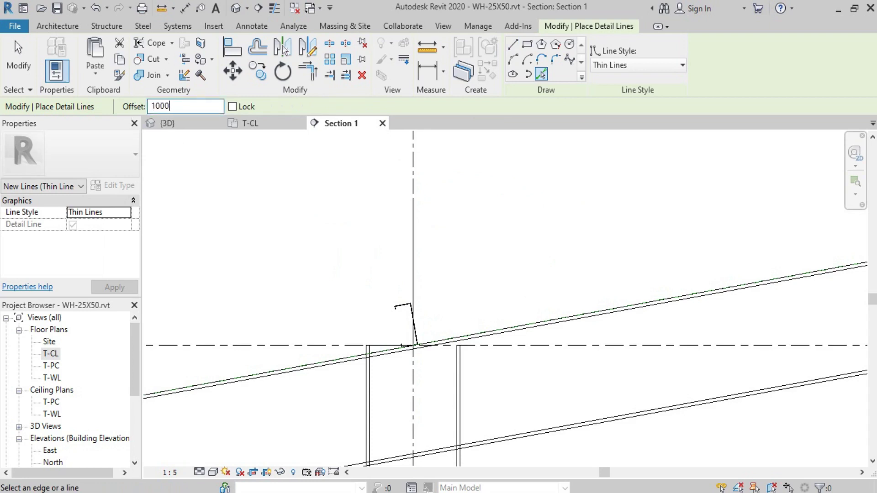
click(419, 274)
scroll(566, 320, down, 3)
mouse_move(539, 311)
middle_down()
mouse_move(567, 329)
mouse_move(333, 313)
middle_up()
scroll(291, 271, up, 3)
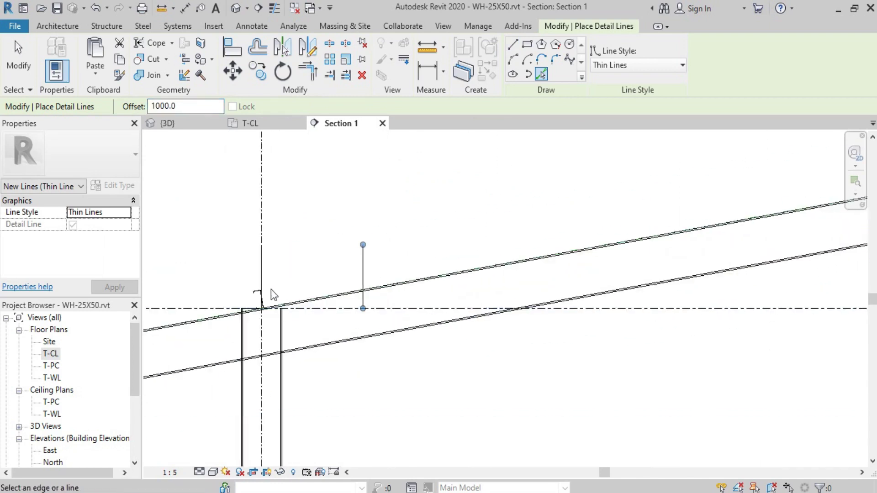
scroll(273, 295, up, 2)
key(Escape)
key(Escape)
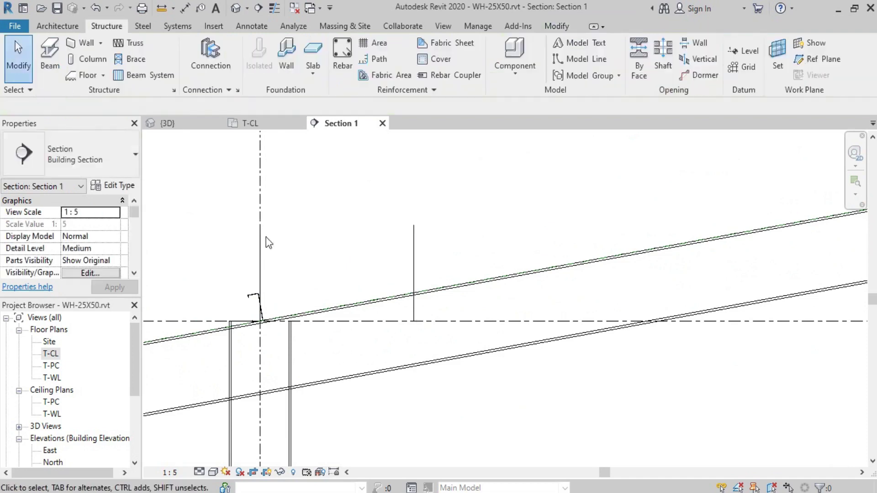
click(264, 292)
- Move the C-purlin onto the reference plane and rafter intersection
key(Escape)
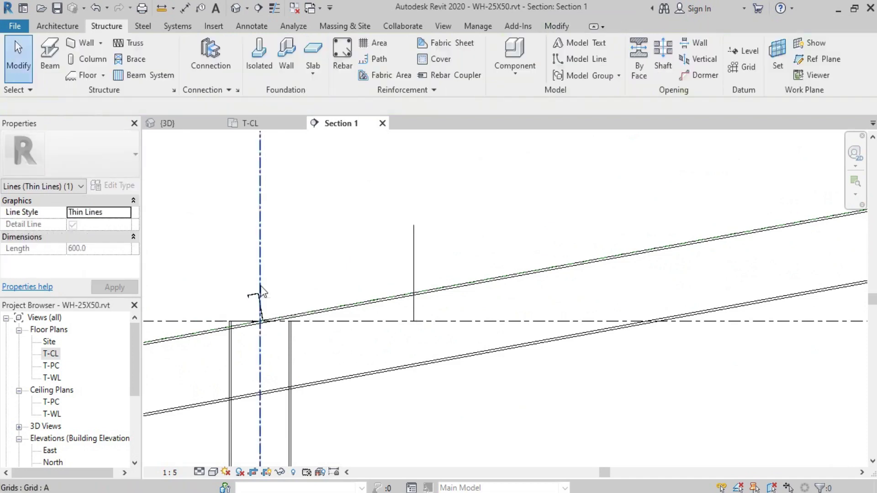
click(256, 325)
scroll(256, 325, up, 5)
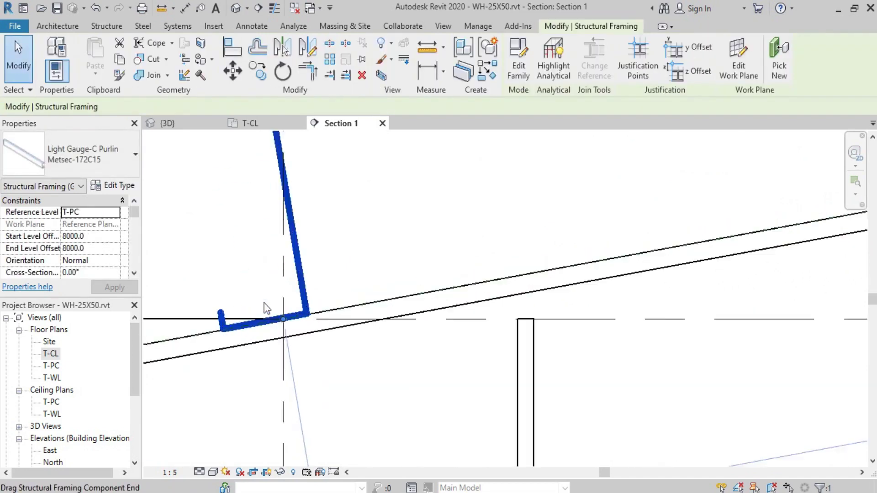
click(232, 83)
click(288, 325)
scroll(235, 334, down, 3)
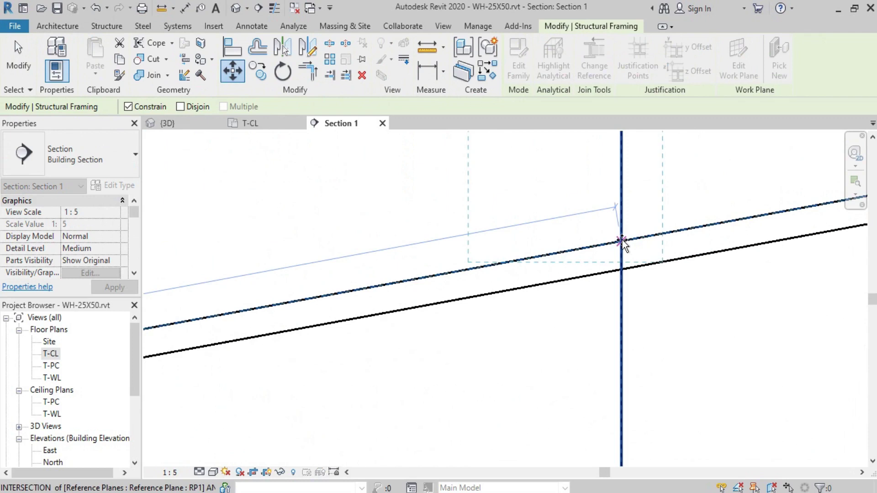
click(622, 241)
- Inspect the short guide line and reframe Section 1 on the roof ridge
scroll(502, 297, down, 2)
scroll(480, 303, down, 2)
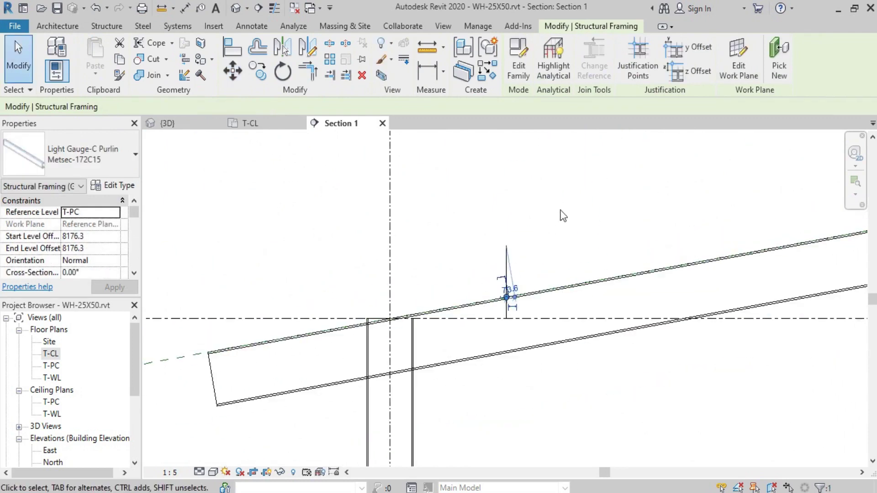
key(Escape)
scroll(499, 210, up, 3)
click(494, 210)
scroll(470, 268, down, 3)
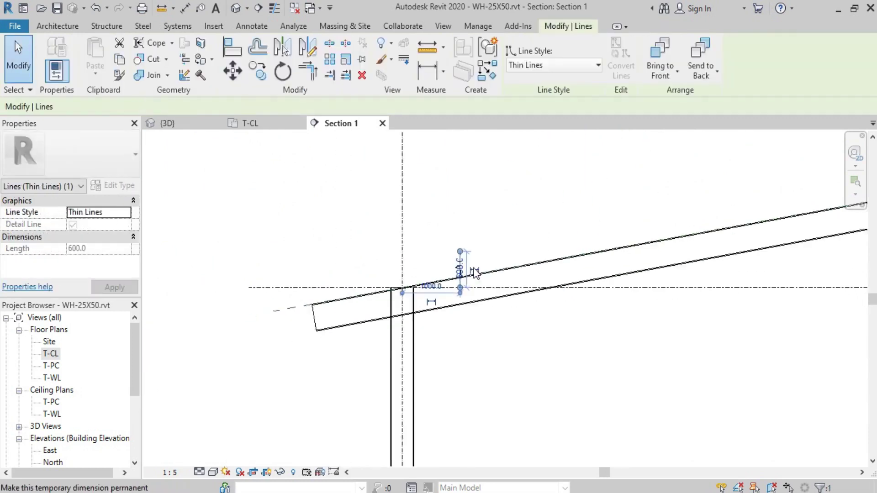
key(Escape)
scroll(653, 228, up, 2)
scroll(653, 228, down, 2)
scroll(608, 220, up, 4)
scroll(594, 251, up, 2)
scroll(571, 256, up, 1)
scroll(566, 236, up, 2)
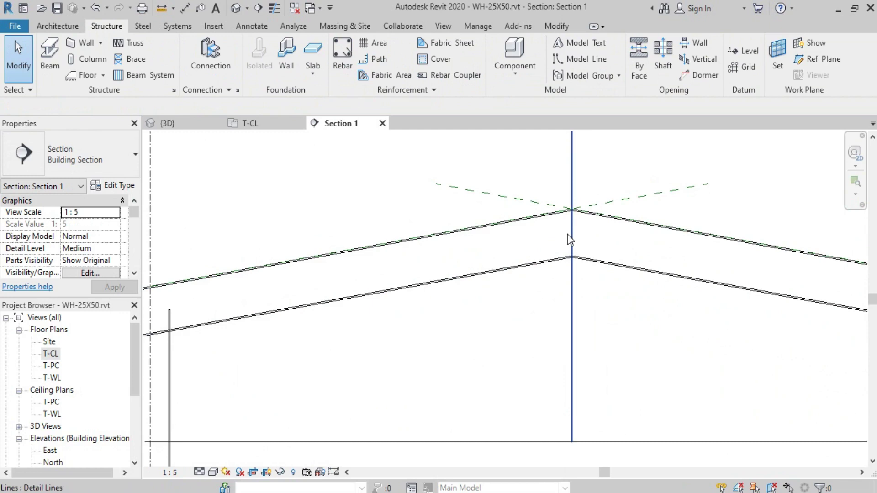
- Cancel a stray detail line at the ridge and inspect the vertical ridge line
key(d)
key(l)
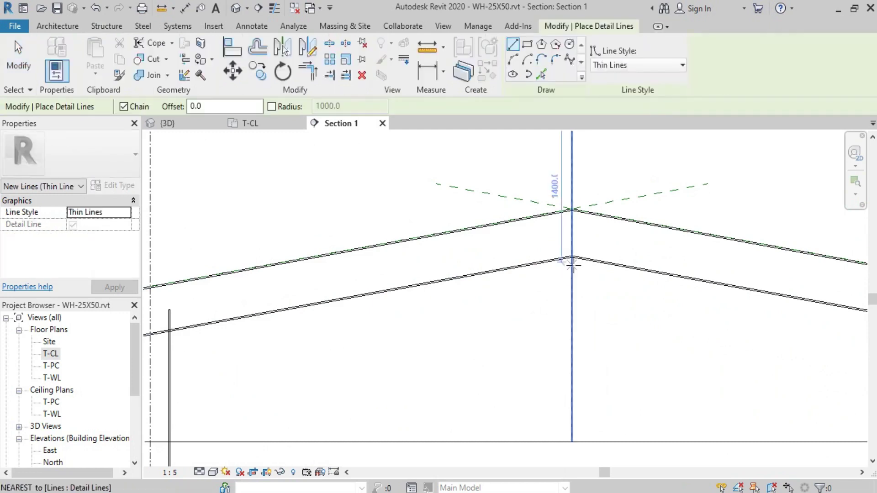
click(572, 256)
scroll(572, 256, down, 2)
key(Escape)
key(Escape)
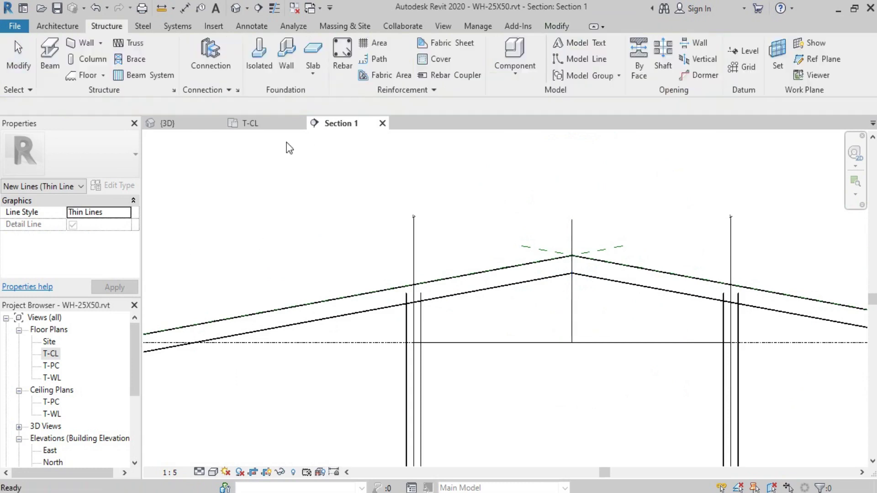
click(573, 306)
click(598, 150)
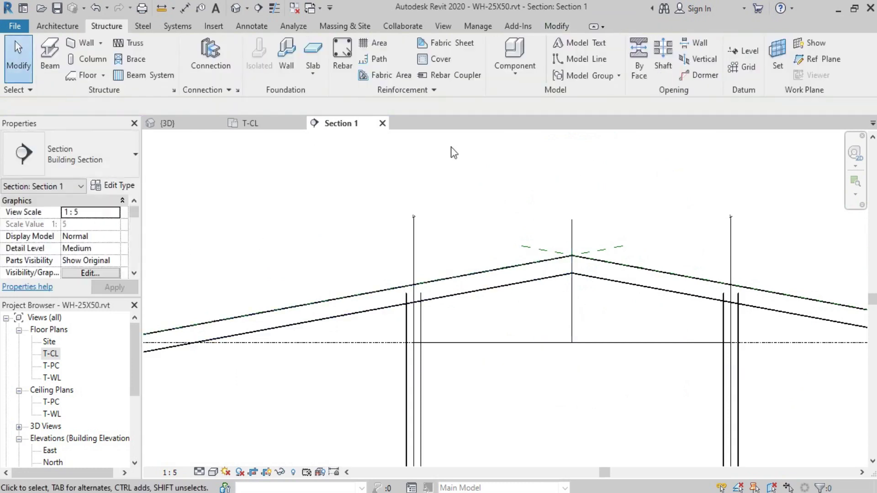
- Copy the vertical ridge line 250 to the side with Pick Lines
key(d)
key(l)
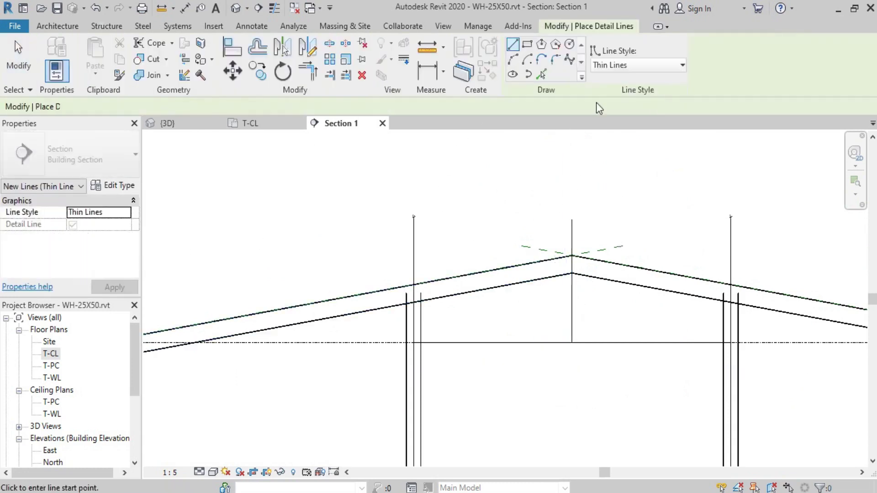
click(541, 74)
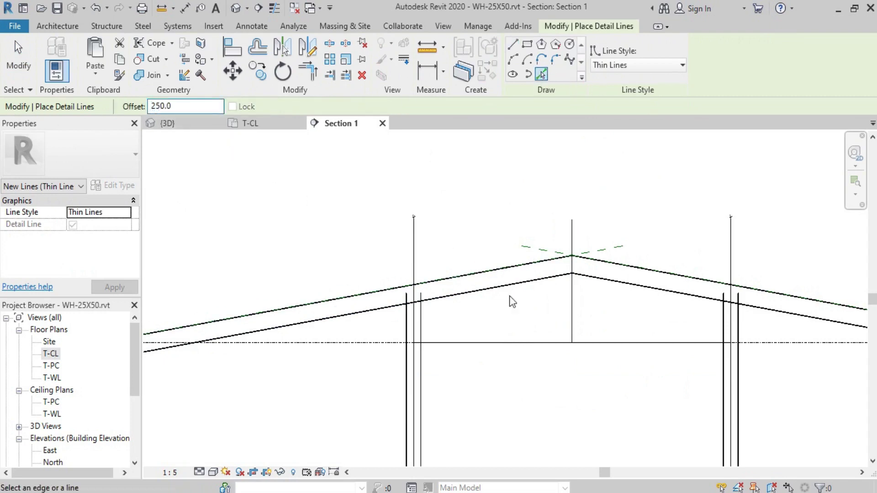
click(571, 306)
scroll(563, 239, up, 3)
key(Escape)
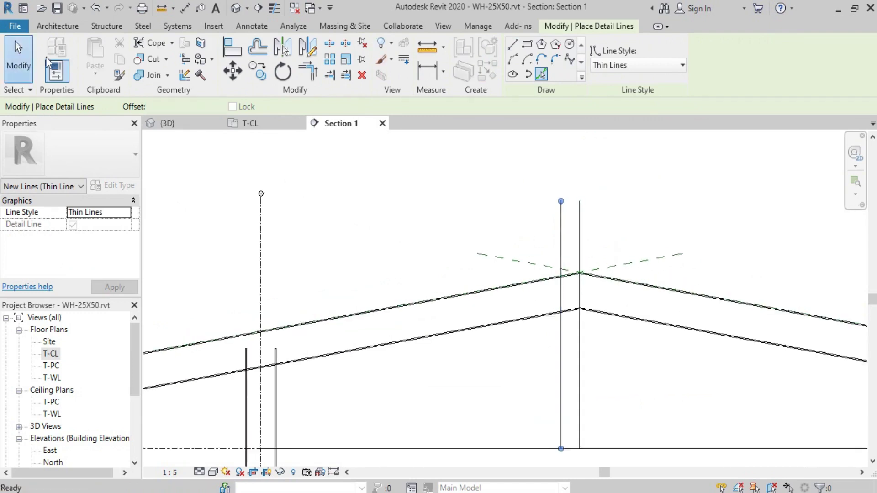
key(Escape)
- Check the new offset line and pan to the left eave area
click(584, 356)
scroll(589, 356, down, 3)
key(Escape)
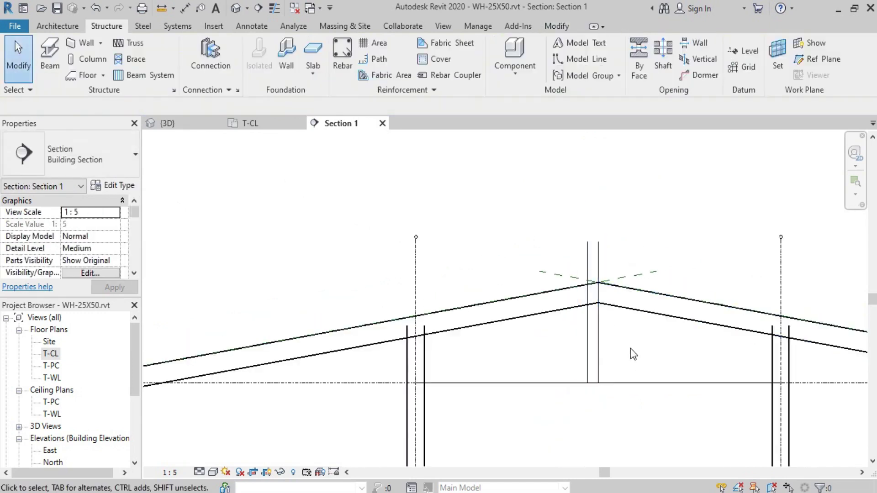
scroll(338, 309, down, 1)
middle_drag(338, 309, 480, 237)
scroll(372, 256, up, 3)
scroll(382, 274, up, 2)
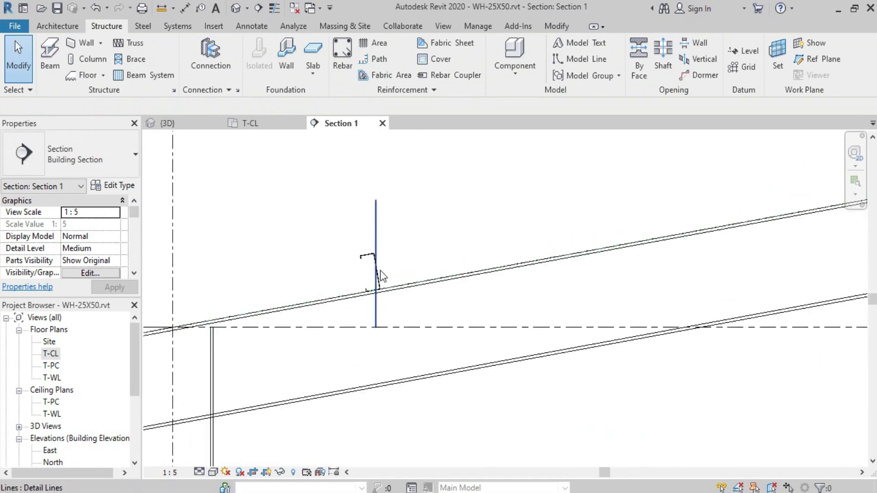
scroll(381, 297, up, 2)
click(185, 8)
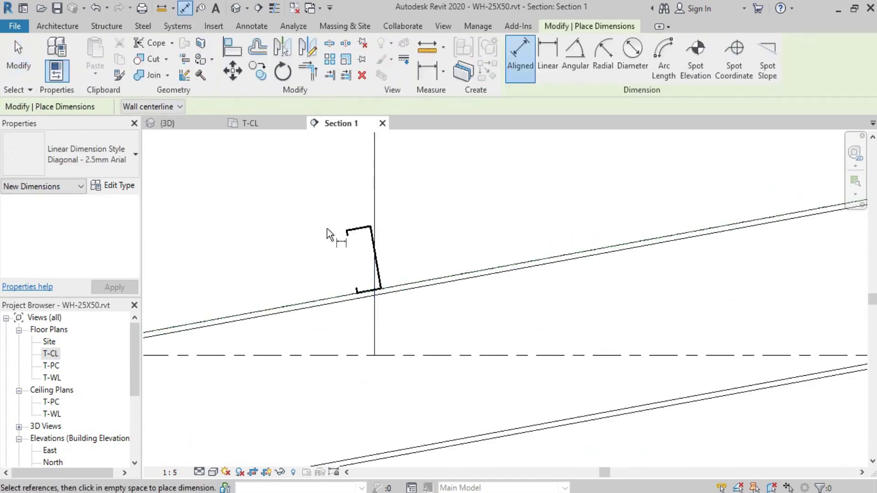
scroll(386, 301, up, 1)
scroll(385, 300, up, 2)
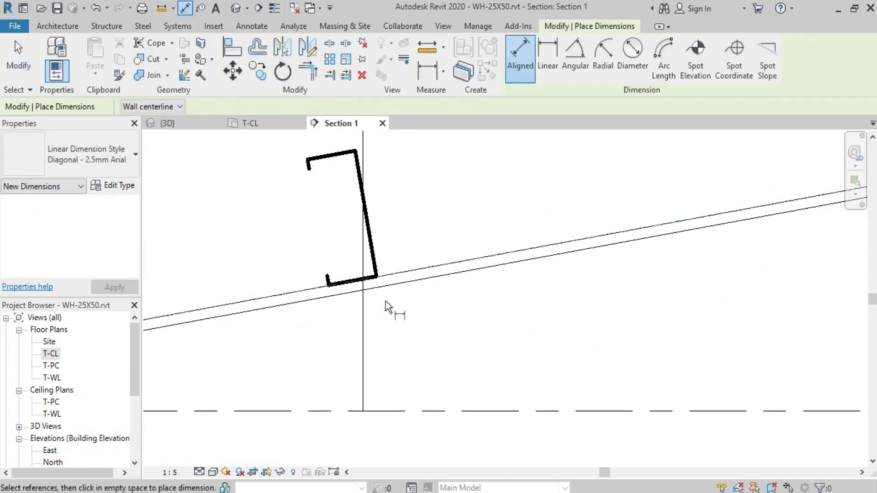
click(361, 306)
scroll(257, 333, down, 3)
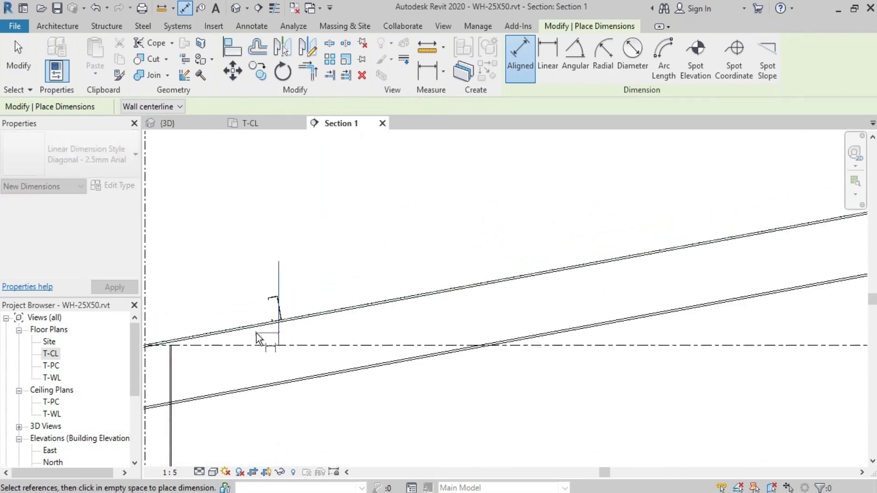
scroll(794, 239, down, 2)
scroll(630, 274, up, 2)
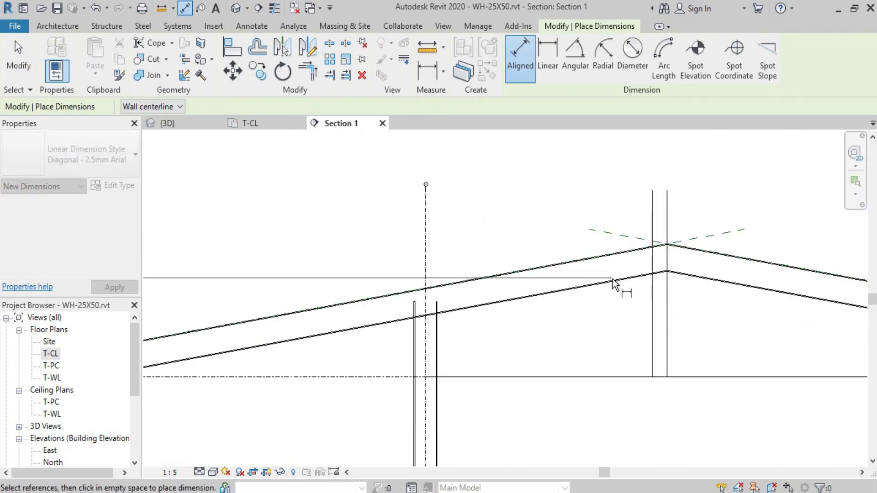
scroll(593, 236, down, 1)
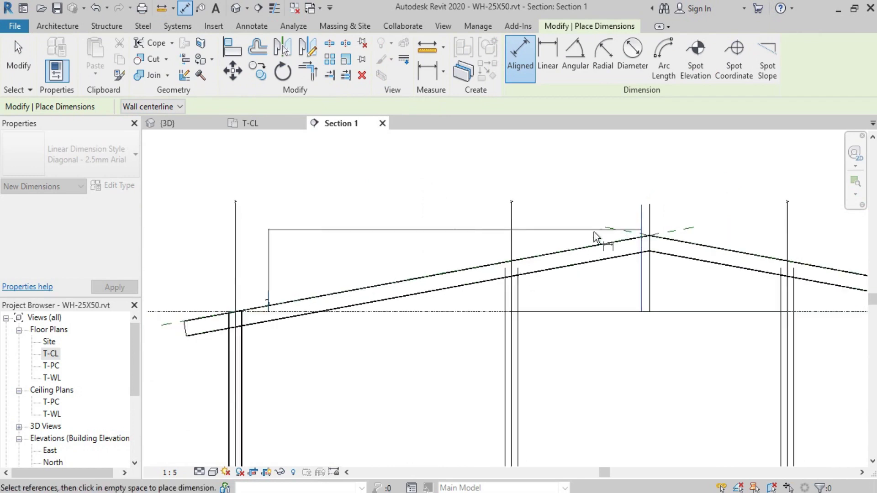
scroll(466, 274, up, 2)
scroll(466, 255, down, 2)
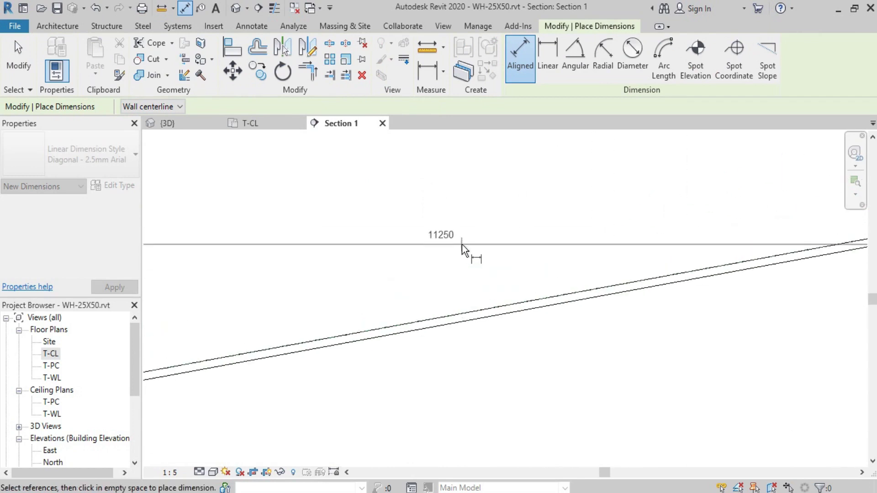
scroll(461, 246, up, 2)
scroll(461, 246, down, 2)
scroll(473, 210, up, 2)
scroll(384, 300, up, 1)
scroll(250, 286, down, 1)
key(Escape)
key(Escape)
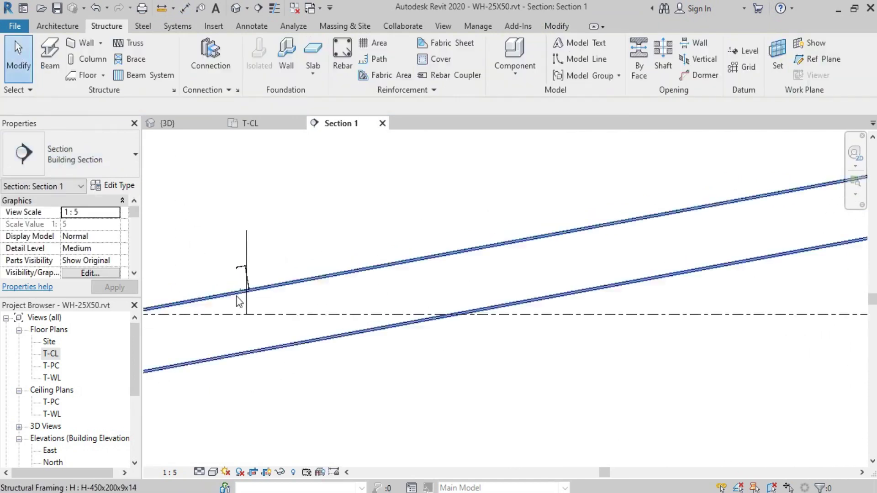
scroll(251, 286, up, 2)
click(258, 274)
click(283, 236)
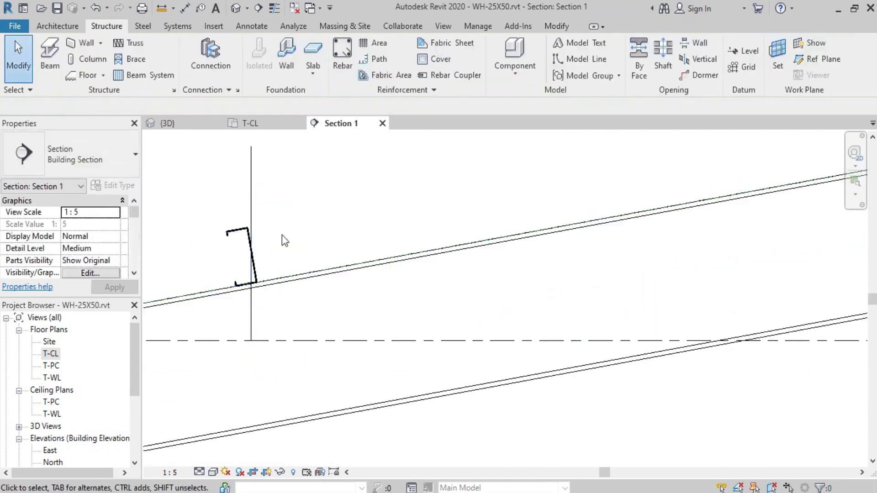
- Select the C-purlin and start an array with a count of 12
click(236, 236)
click(331, 59)
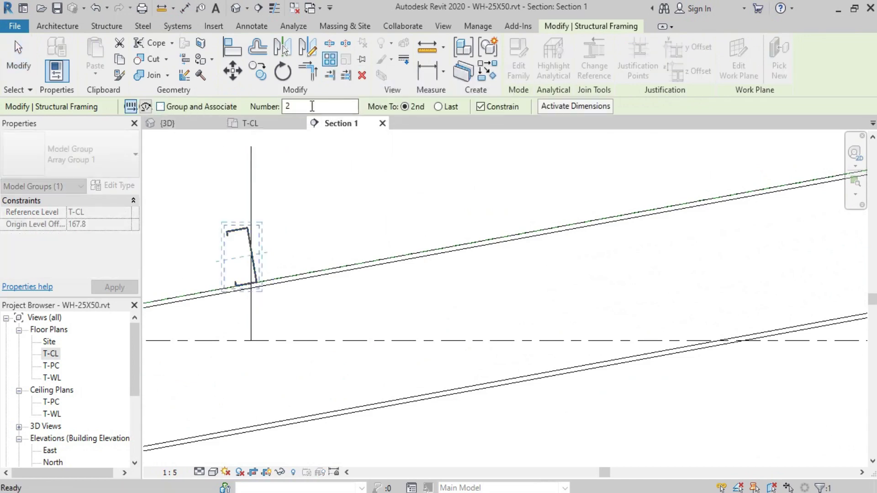
text(12)
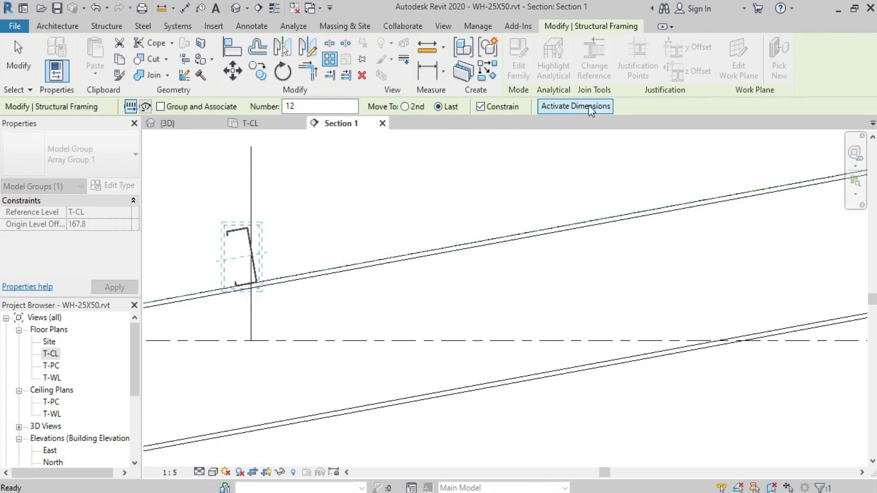
scroll(255, 288, up, 2)
scroll(256, 283, up, 2)
scroll(262, 276, up, 2)
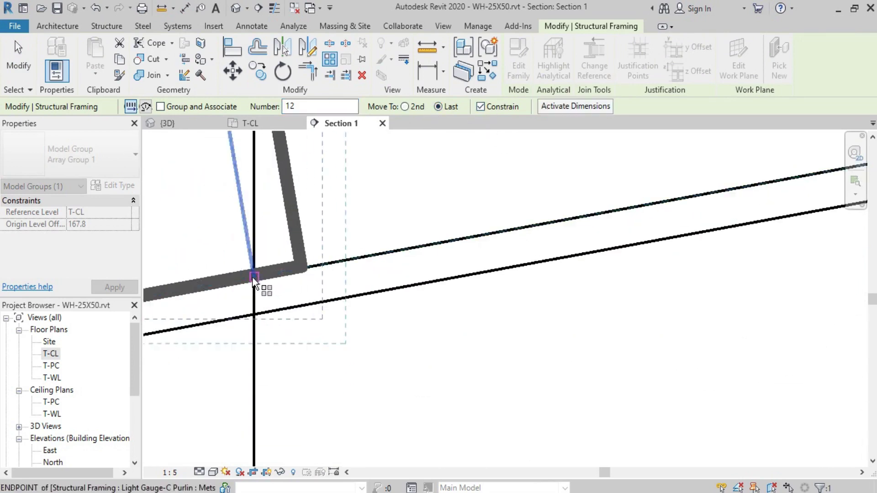
- Space the 12 purlins from the purlin end to the ridge intersection
click(254, 276)
scroll(192, 292, down, 2)
scroll(357, 252, down, 2)
scroll(384, 246, down, 1)
scroll(617, 213, up, 2)
scroll(617, 212, down, 3)
scroll(636, 196, up, 2)
scroll(613, 229, up, 2)
scroll(648, 231, up, 1)
scroll(667, 228, up, 2)
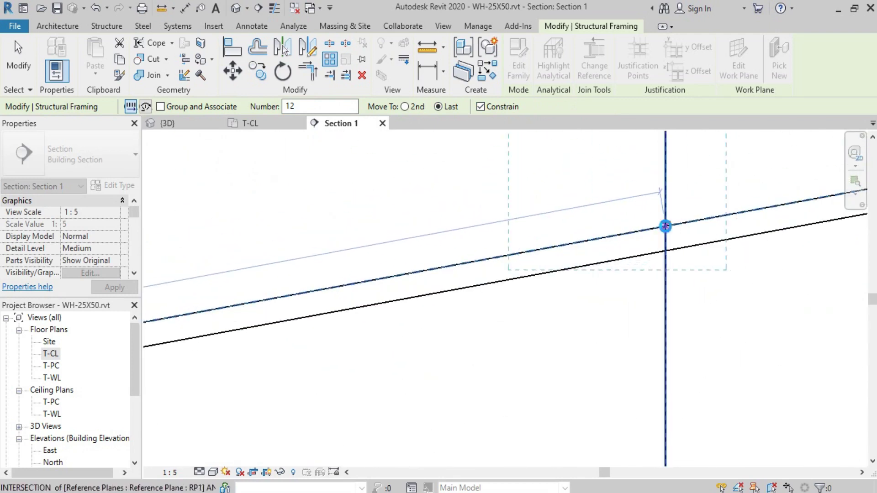
click(665, 226)
scroll(617, 242, down, 2)
scroll(631, 201, down, 2)
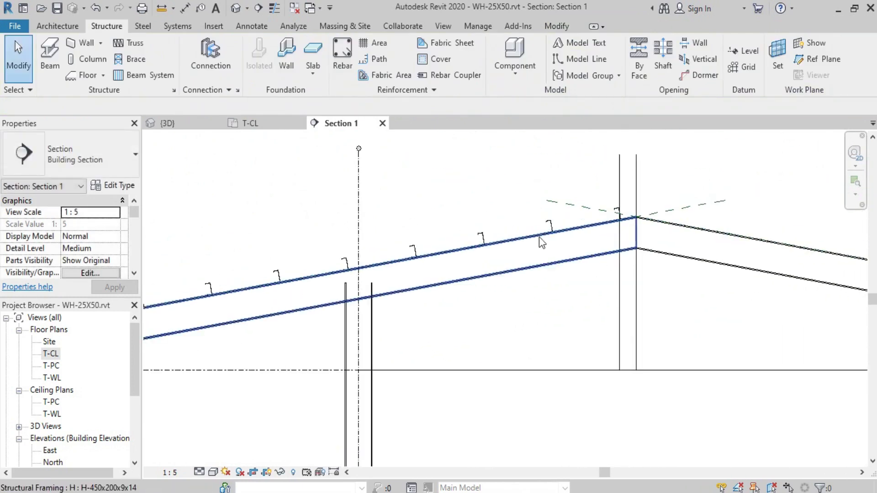
scroll(304, 284, up, 1)
middle_drag(303, 284, 333, 231)
scroll(330, 240, up, 1)
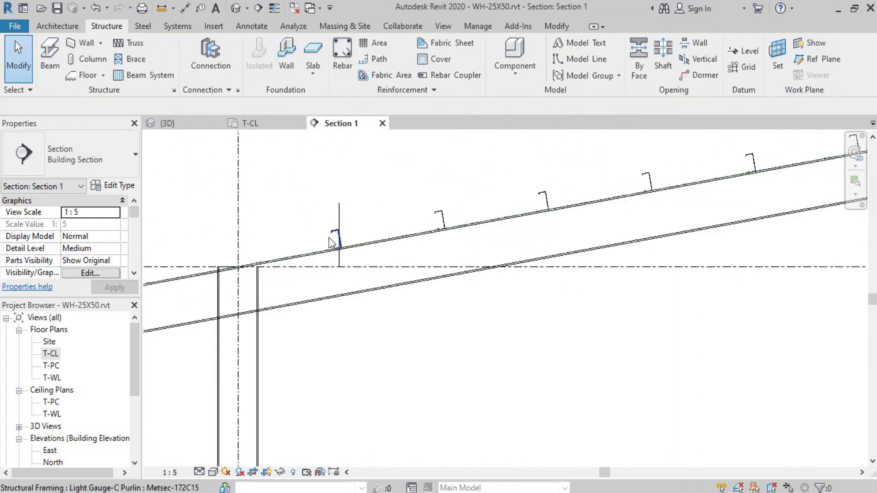
scroll(355, 214, up, 2)
- Inspect the guide lines near the eave and ridge, then clear the selection
drag(299, 208, 298, 209)
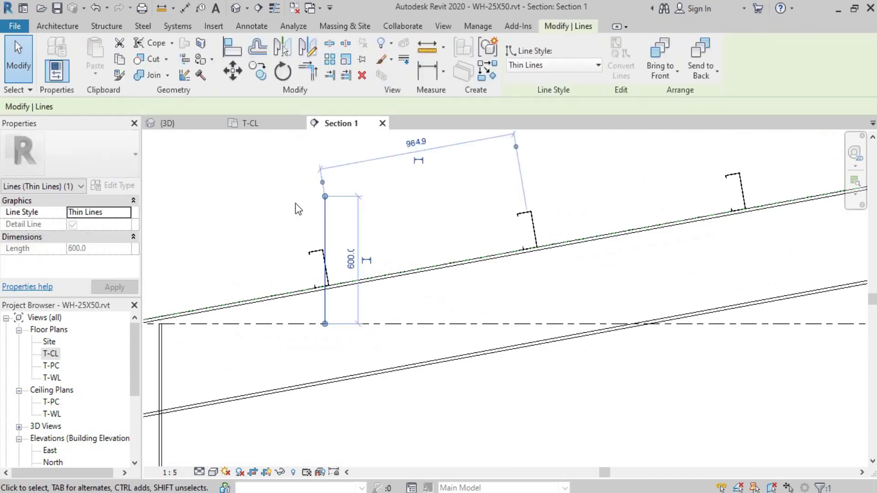
click(382, 251)
scroll(383, 251, down, 2)
middle_drag(845, 205, 607, 175)
scroll(607, 176, up, 2)
drag(683, 183, 611, 149)
key(Escape)
scroll(572, 207, down, 2)
scroll(503, 238, down, 1)
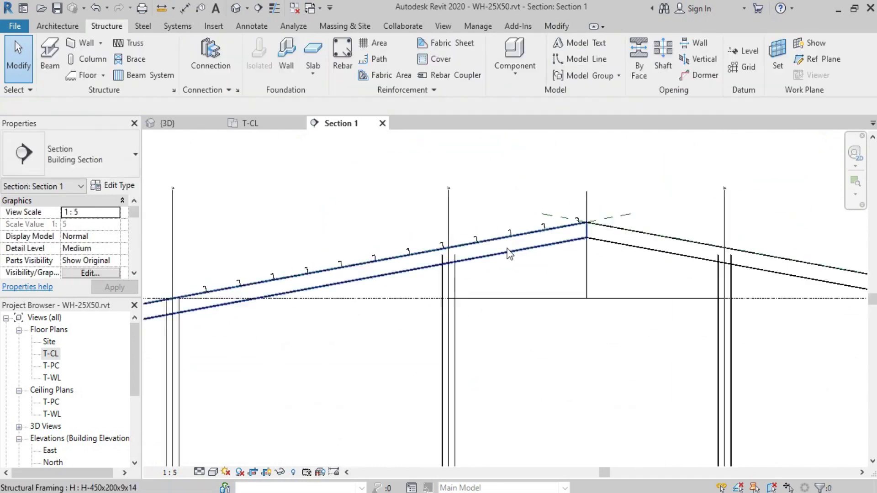
- Show the new purlins in the {3D} view
click(183, 131)
scroll(402, 283, up, 3)
scroll(411, 251, up, 3)
middle_drag(618, 235, 625, 219)
key(Escape)
scroll(625, 219, down, 2)
- Try Consistent Colors and Realistic, then set the 3D visual style to Shaded
scroll(624, 219, down, 2)
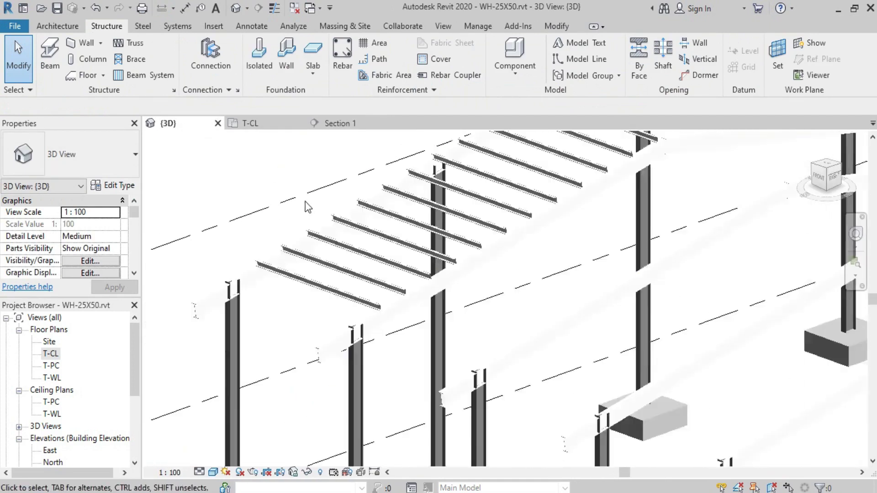
scroll(625, 219, down, 2)
scroll(731, 210, down, 1)
click(215, 472)
click(232, 418)
click(213, 472)
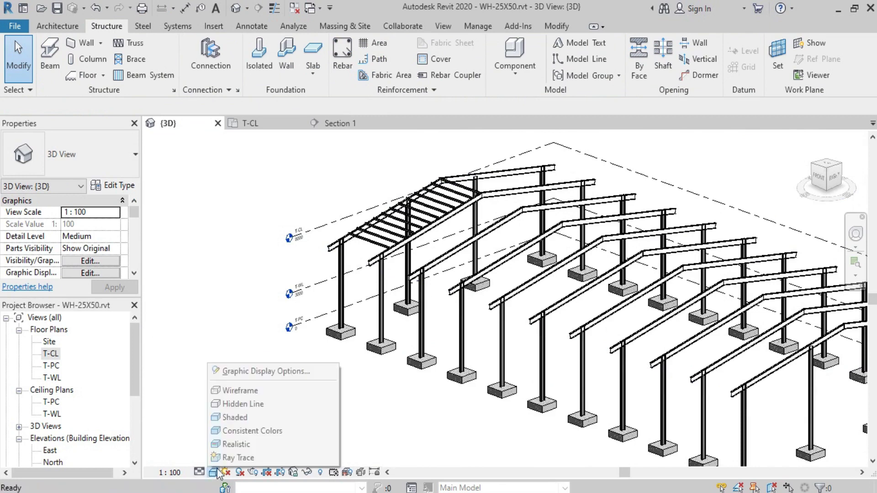
click(234, 432)
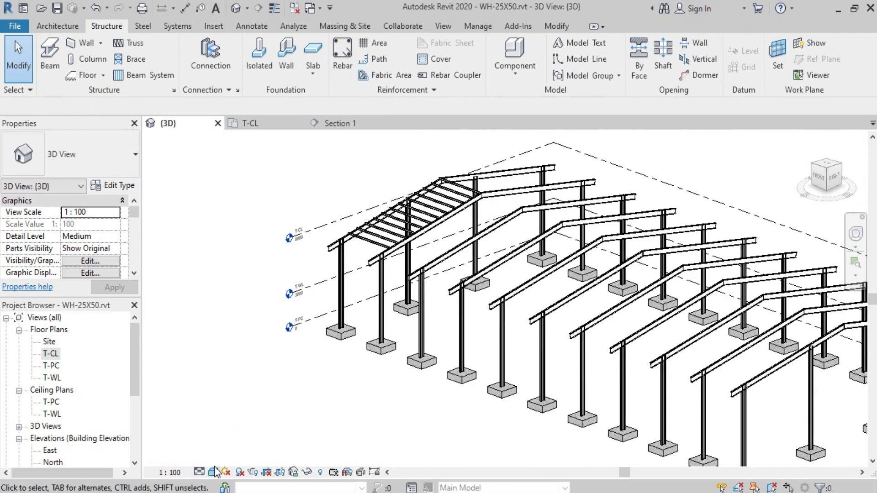
click(214, 472)
click(233, 447)
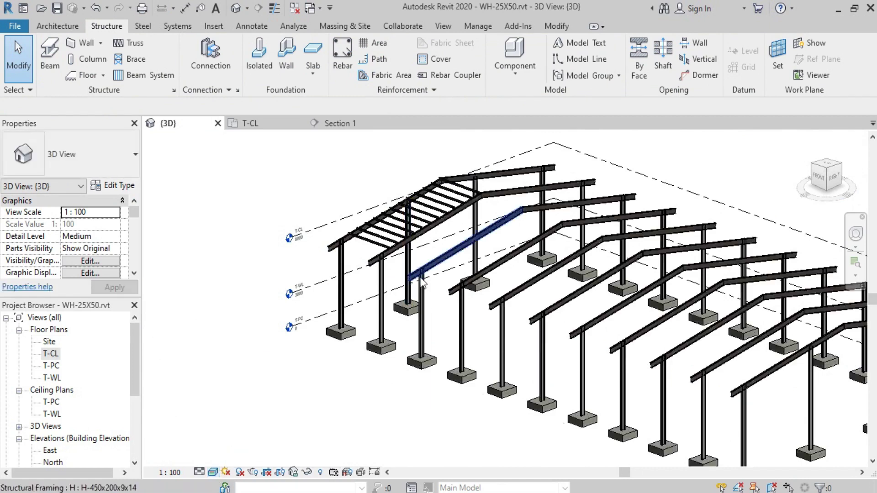
scroll(445, 252, up, 3)
scroll(446, 253, down, 3)
scroll(302, 196, up, 1)
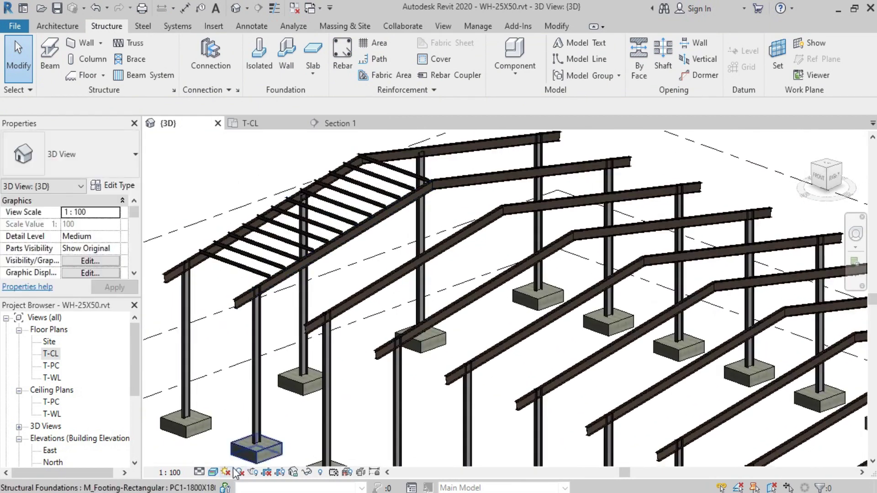
click(214, 473)
click(234, 417)
- Orbit to look down on the roof and window-select the first bay's purlins
mouse_move(824, 180)
mouse_down()
mouse_move(831, 190)
mouse_move(822, 197)
mouse_up()
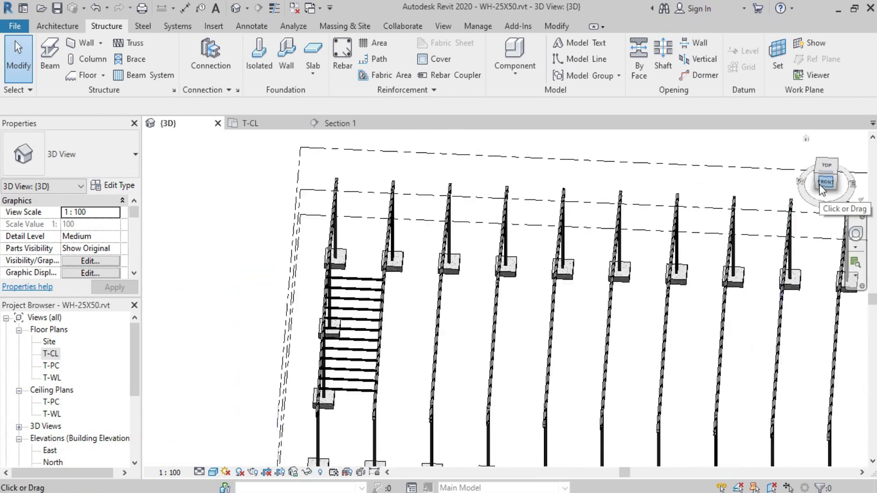
scroll(554, 313, up, 3)
middle_drag(580, 352, 501, 359)
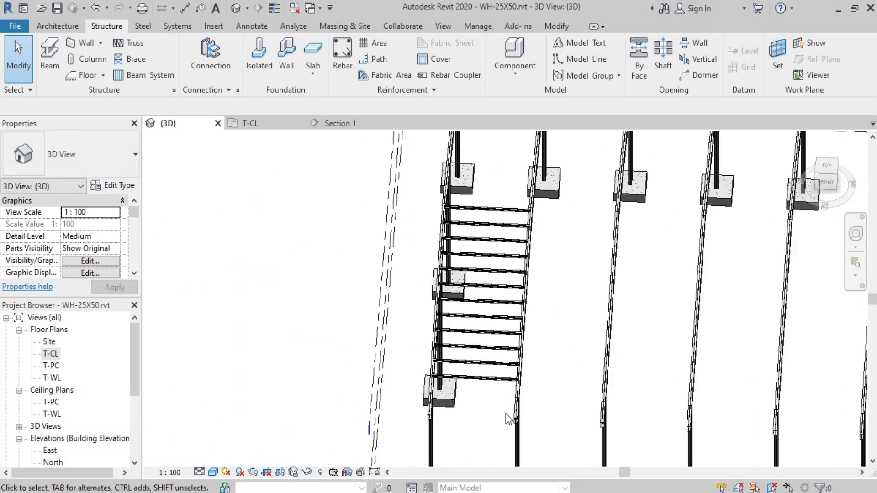
drag(490, 332, 492, 203)
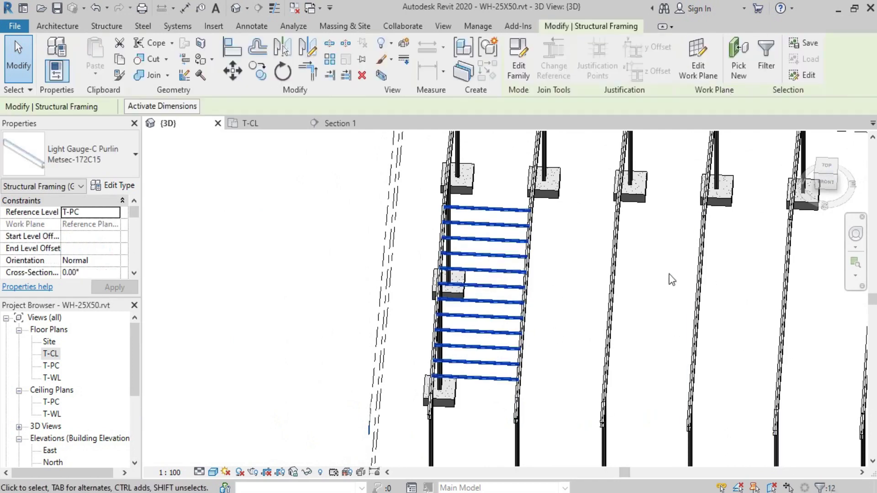
- Save the purlins as selection set 'Purin 5' and return to Section 1
click(808, 44)
text(Purin 5)
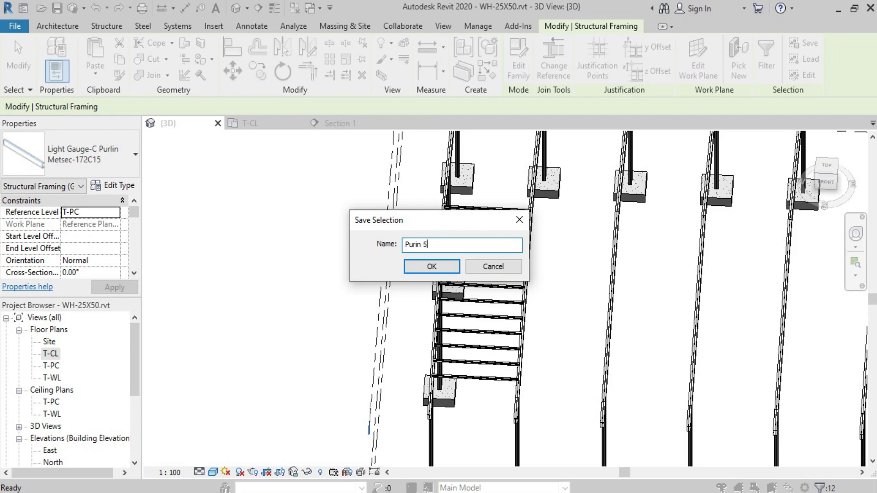
click(417, 268)
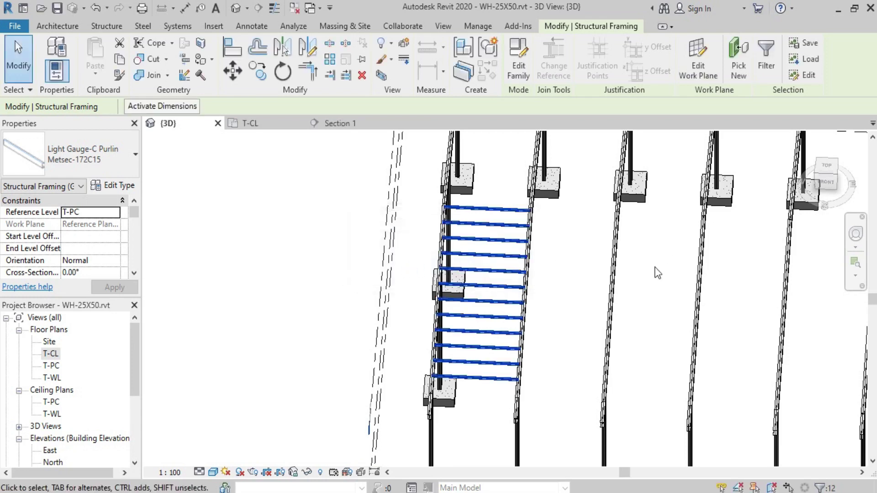
click(336, 125)
- Switch to the T-CL floor plan and zoom in on the first bay's purlins
scroll(342, 242, up, 4)
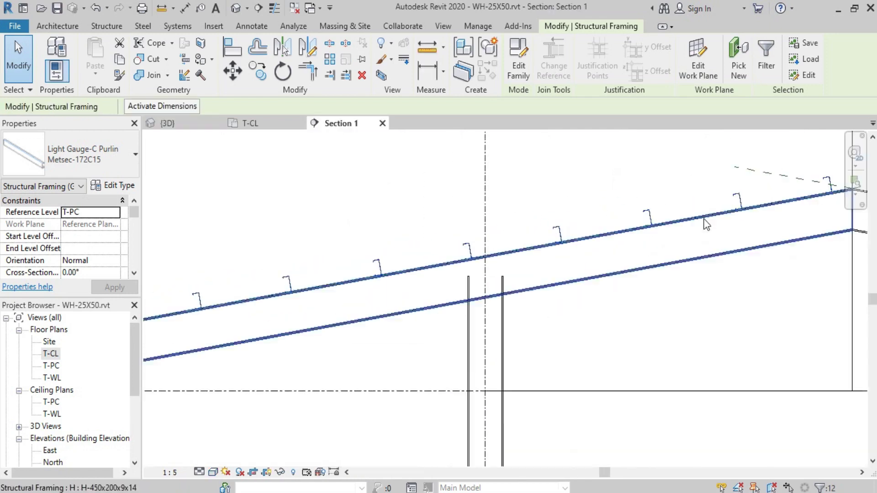
scroll(548, 252, down, 6)
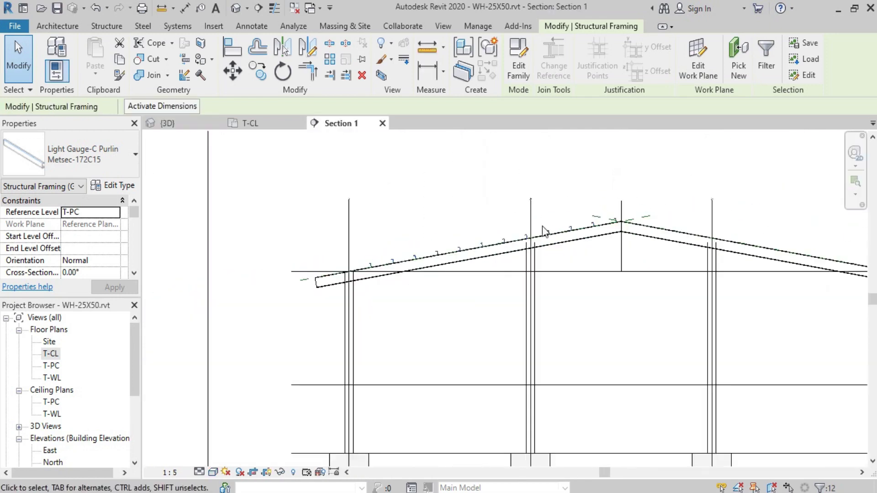
click(255, 130)
scroll(402, 256, down, 4)
scroll(365, 270, down, 5)
scroll(427, 305, down, 4)
scroll(425, 320, up, 1)
scroll(412, 361, up, 1)
scroll(361, 319, up, 3)
scroll(329, 213, up, 2)
scroll(315, 213, down, 3)
middle_drag(413, 385, 507, 294)
scroll(421, 308, up, 2)
scroll(414, 302, up, 1)
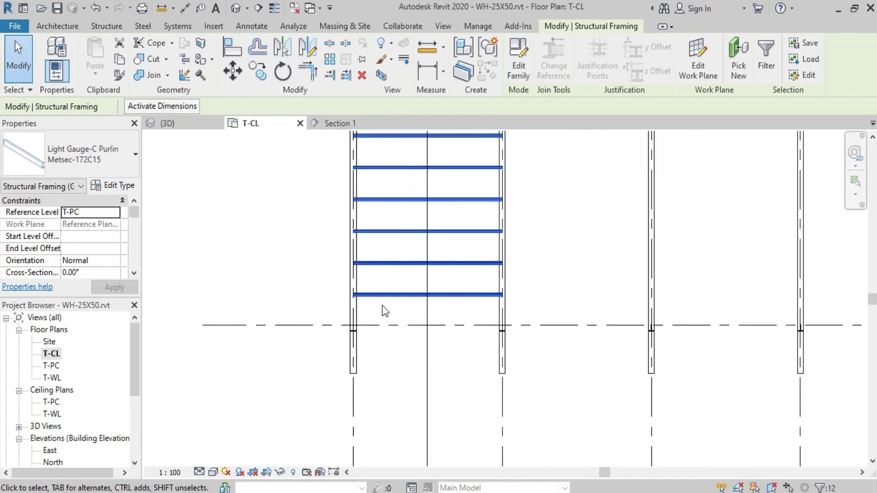
shift+scroll(393, 320, right, 2)
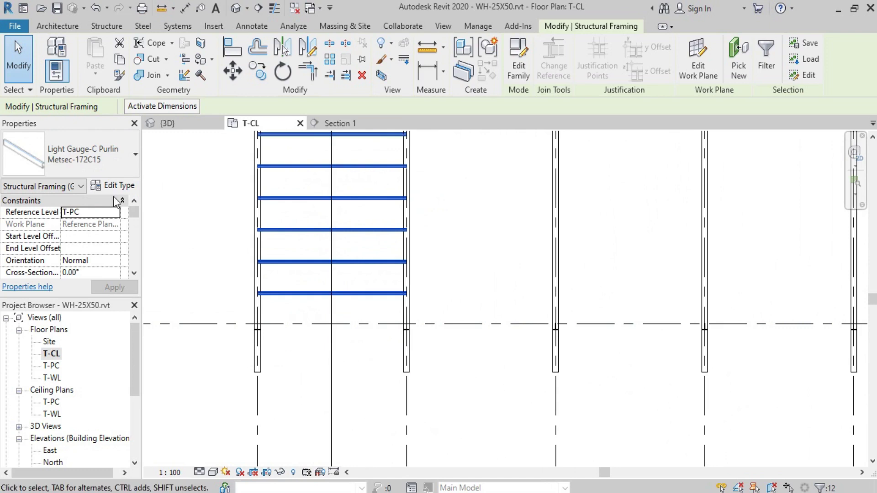
- Array the first-bay purlins 10 times from grid 1 at 5000 mm spacing, Move To 2nd
click(335, 64)
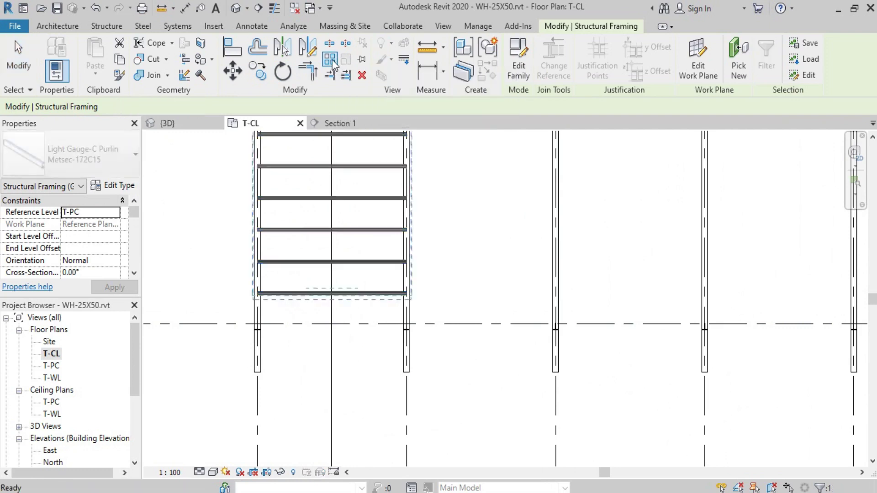
scroll(239, 281, down, 2)
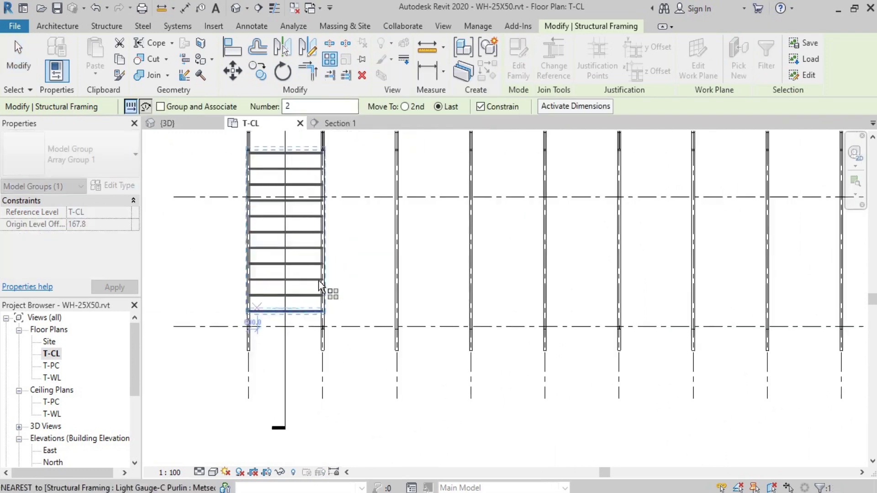
click(405, 106)
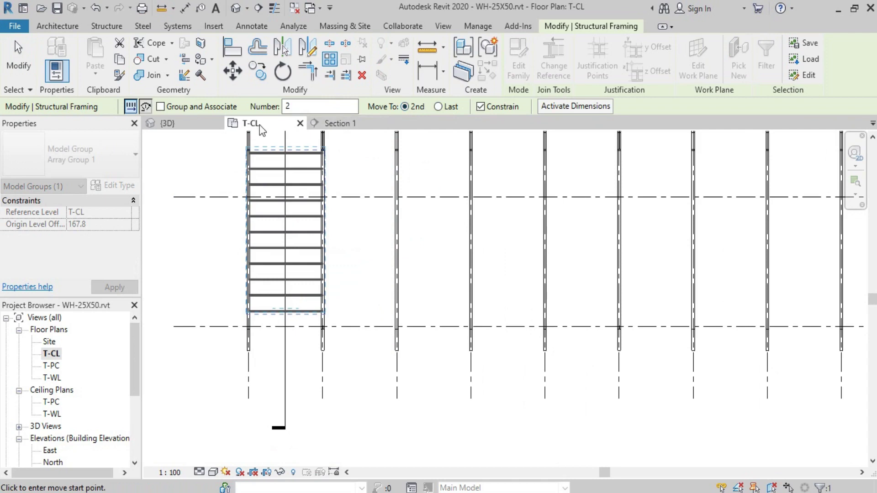
scroll(323, 354, down, 1)
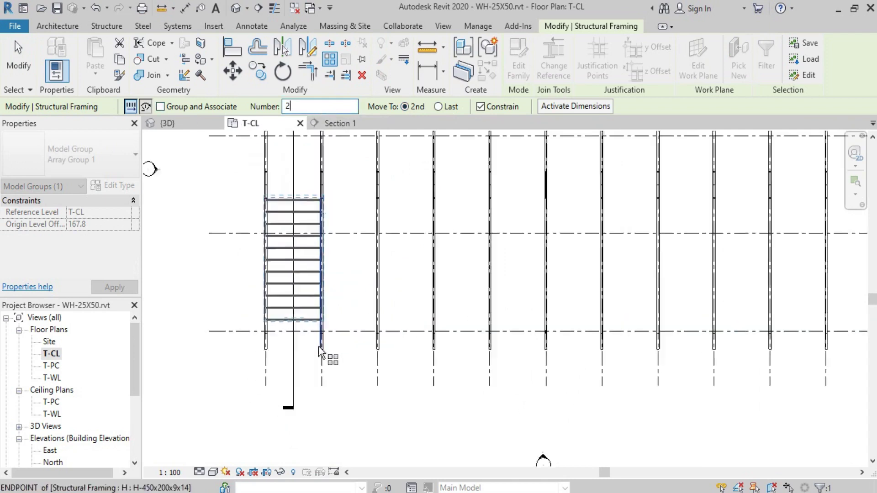
scroll(323, 355, down, 1)
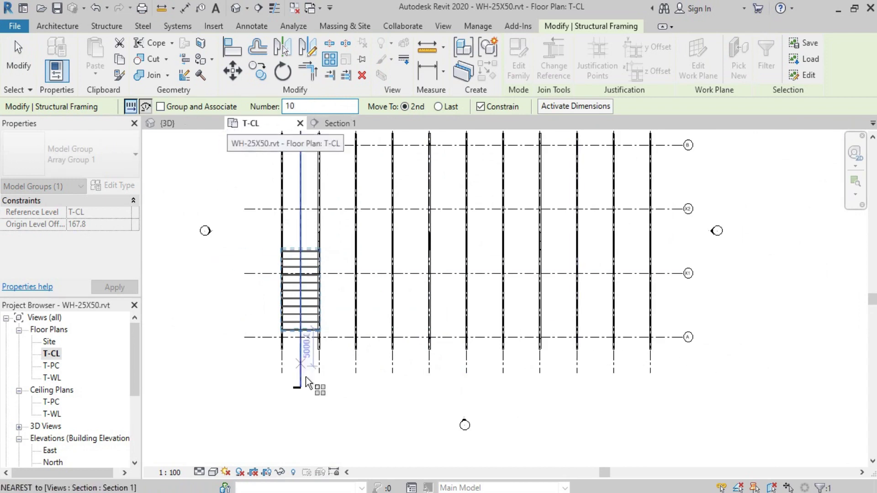
scroll(280, 373, up, 2)
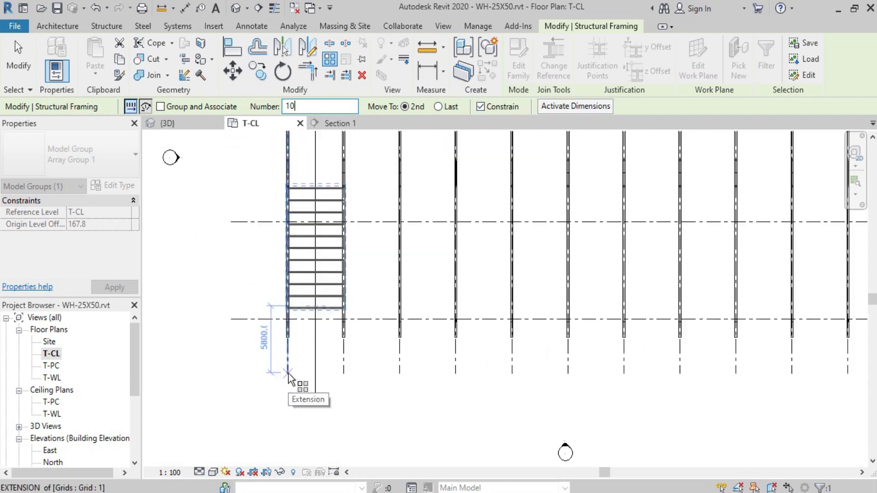
click(287, 373)
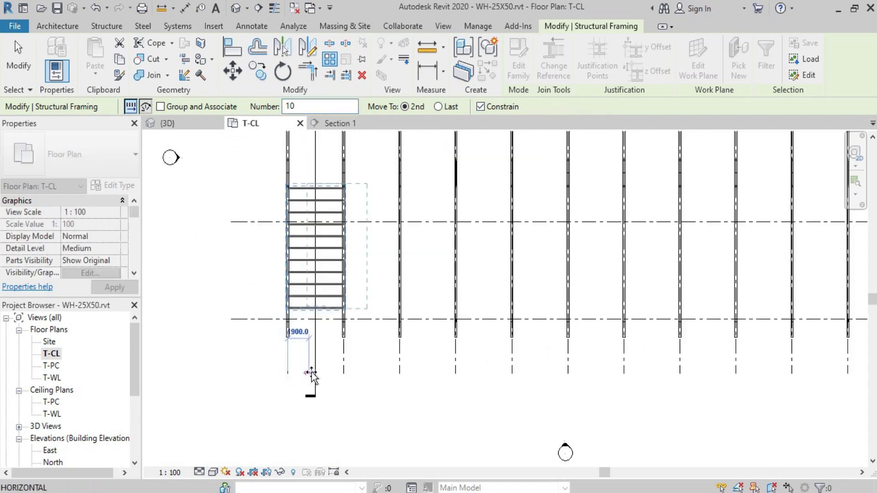
click(341, 373)
scroll(333, 372, down, 2)
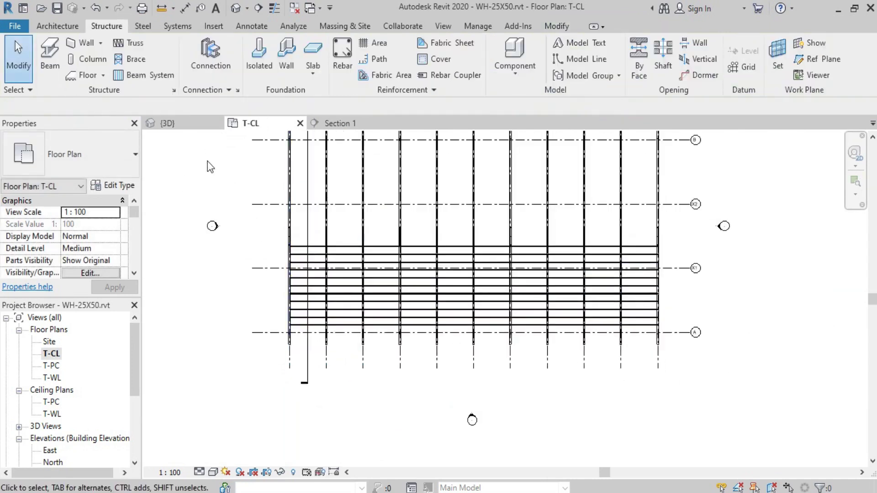
- Inspect the arrayed purlins in the {3D} view, orbiting to a diagonal angle
scroll(304, 342, up, 2)
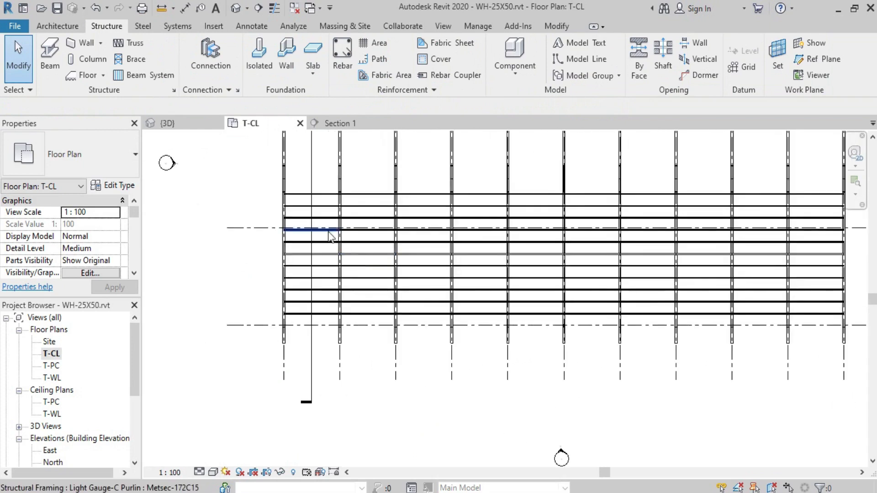
click(168, 123)
mouse_move(229, 264)
shift+middle_down()
mouse_move(745, 215)
mouse_move(663, 256)
shift+middle_up()
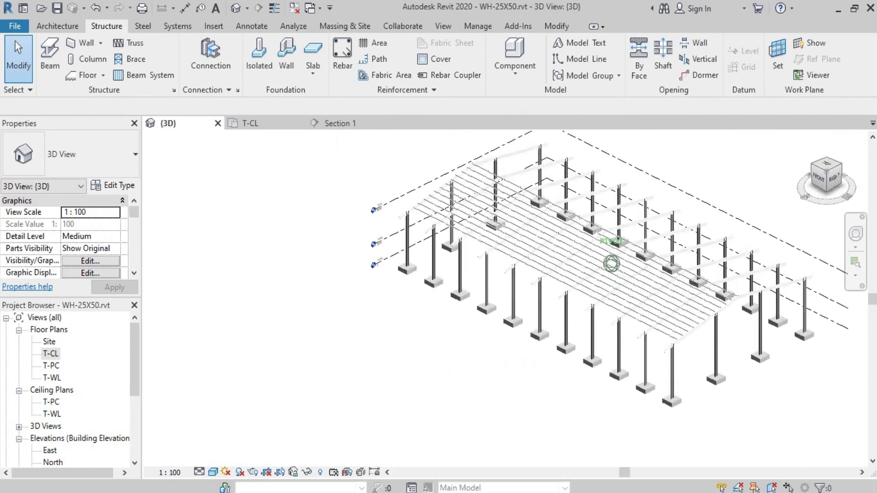
scroll(663, 293, up, 3)
scroll(663, 294, up, 3)
scroll(663, 294, up, 3)
scroll(664, 293, up, 2)
scroll(664, 293, down, 5)
scroll(537, 289, down, 3)
mouse_move(825, 180)
mouse_down()
mouse_move(836, 172)
mouse_move(809, 181)
mouse_up()
scroll(468, 368, up, 3)
scroll(468, 367, up, 3)
scroll(361, 338, down, 3)
scroll(425, 353, down, 2)
scroll(425, 352, down, 3)
scroll(523, 236, down, 2)
- Back in the T-CL plan, crossing-select the purlins of one bay
click(250, 123)
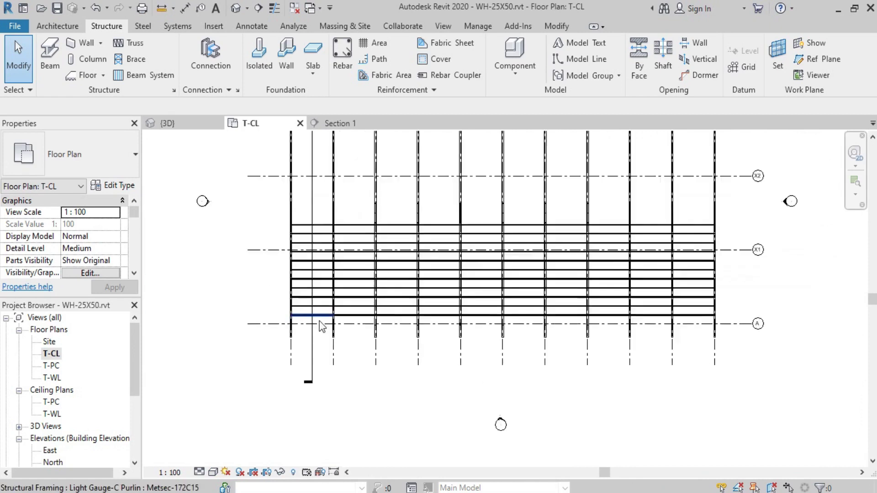
scroll(350, 324, up, 1)
drag(363, 367, 349, 187)
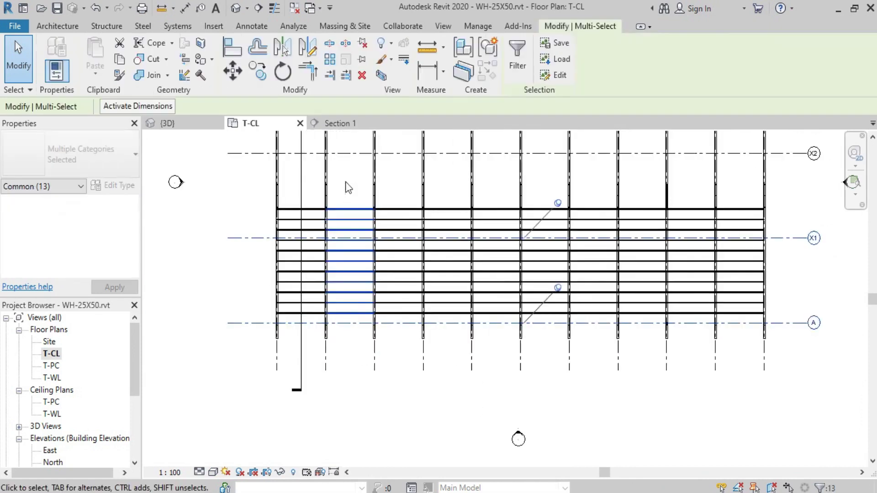
- Add every remaining bay's purlins to the selection with crossing windows
ctrl+drag(405, 344, 399, 182)
ctrl+drag(454, 329, 449, 179)
ctrl+drag(526, 204, 566, 323)
mouse_move(571, 203)
ctrl+mouse_down()
mouse_move(617, 324)
mouse_move(623, 194)
ctrl+mouse_up()
ctrl+drag(712, 329, 669, 191)
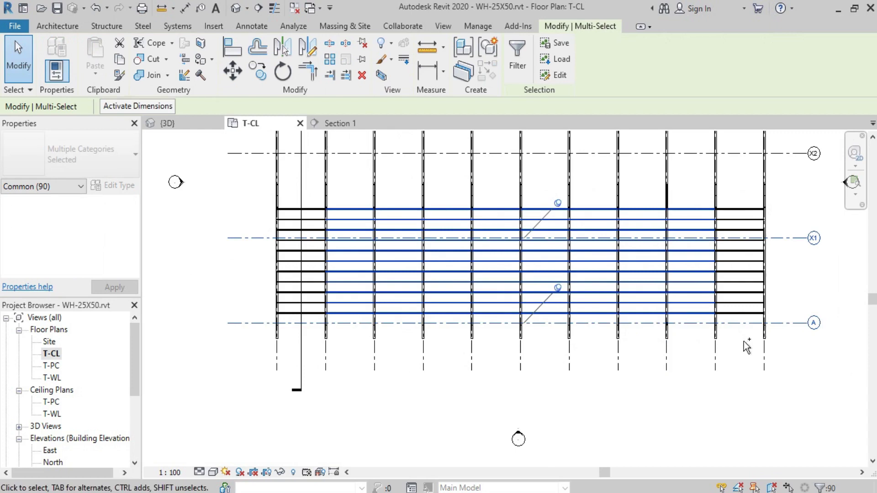
ctrl+drag(746, 347, 737, 190)
ctrl+drag(313, 339, 310, 181)
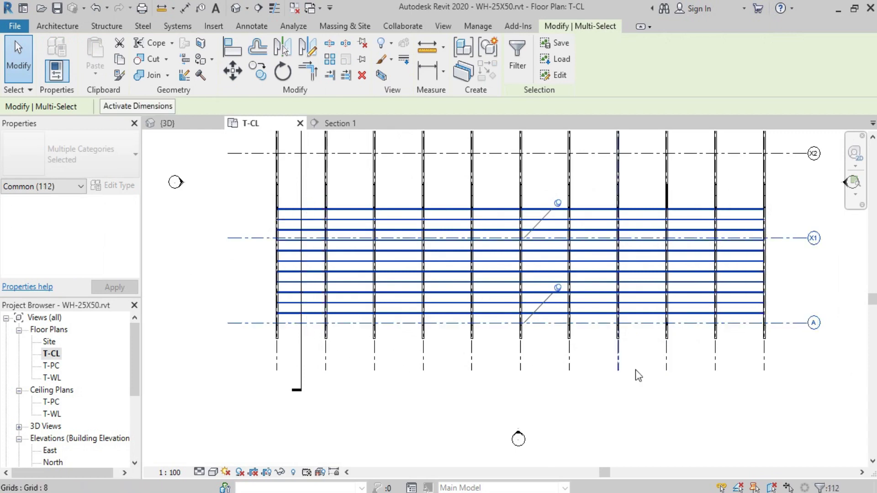
- Remove grids X1 and A from the selection and confirm 110 items in Filter
shift+click(792, 240)
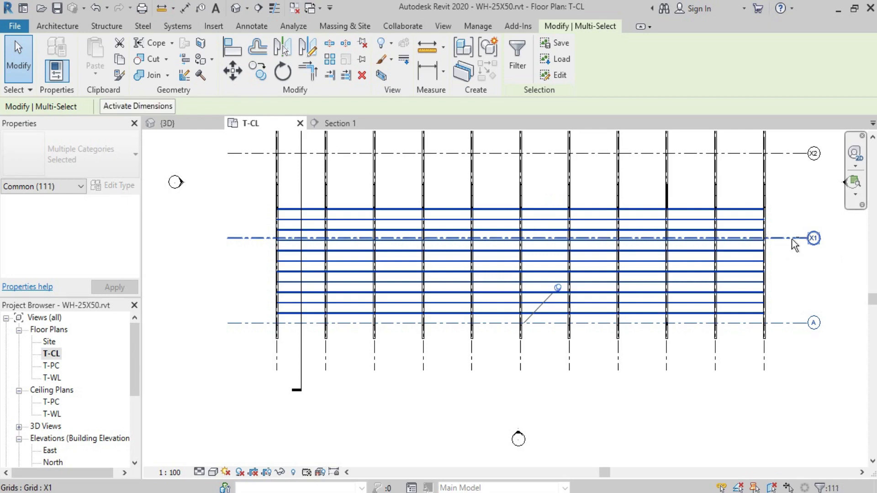
shift+click(793, 323)
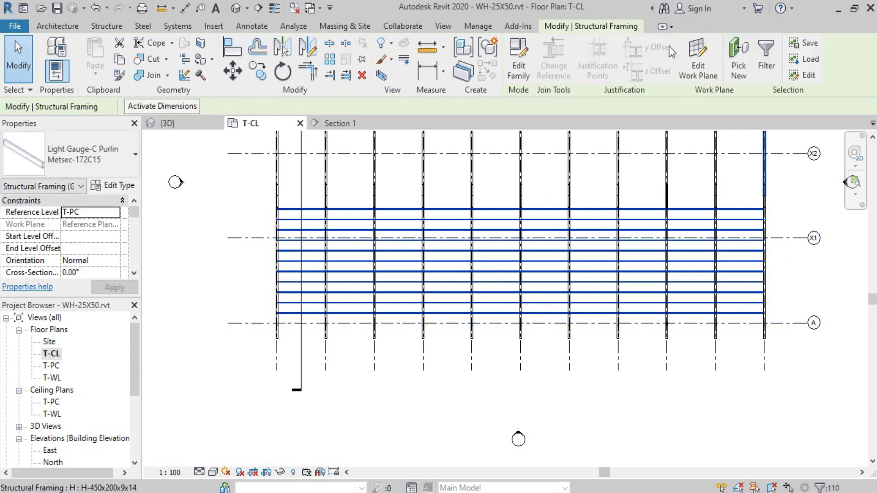
click(766, 50)
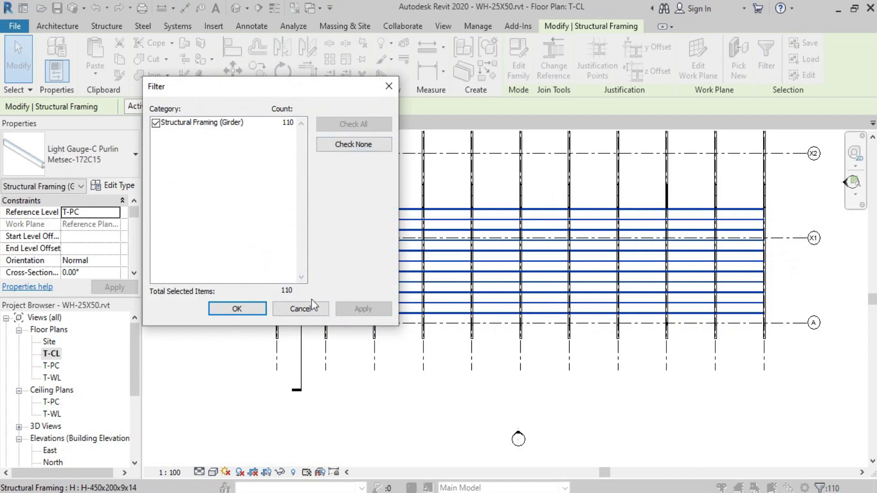
click(389, 87)
scroll(295, 325, up, 2)
scroll(245, 308, up, 3)
scroll(246, 308, up, 2)
scroll(237, 321, down, 3)
- Centre the purlins in the T-CL plan, then view them in 3D
scroll(245, 341, down, 4)
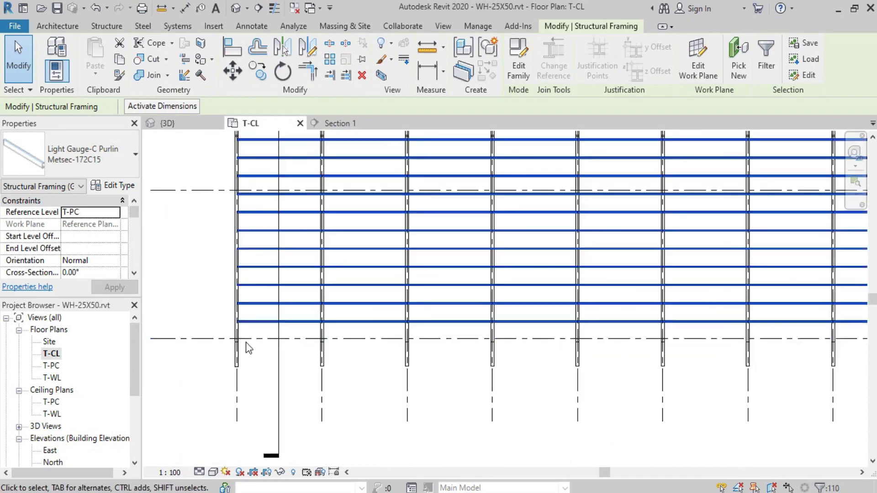
scroll(280, 372, down, 2)
scroll(280, 372, down, 1)
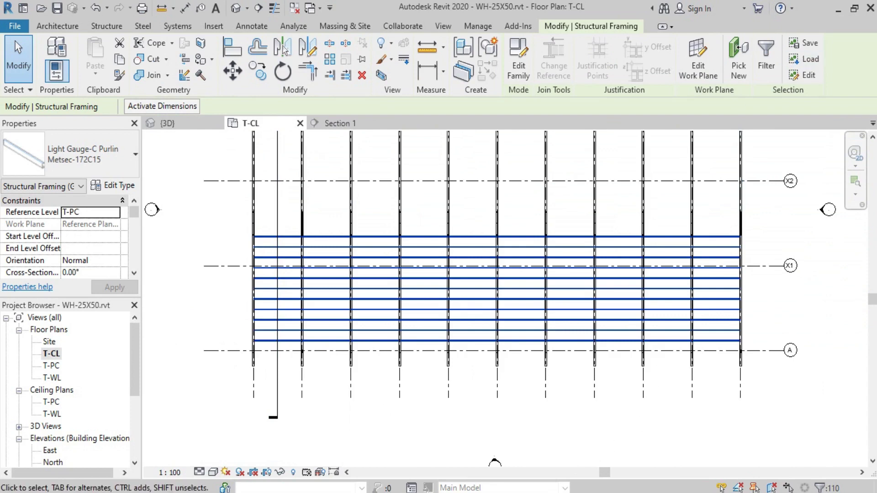
middle_drag(397, 416, 427, 400)
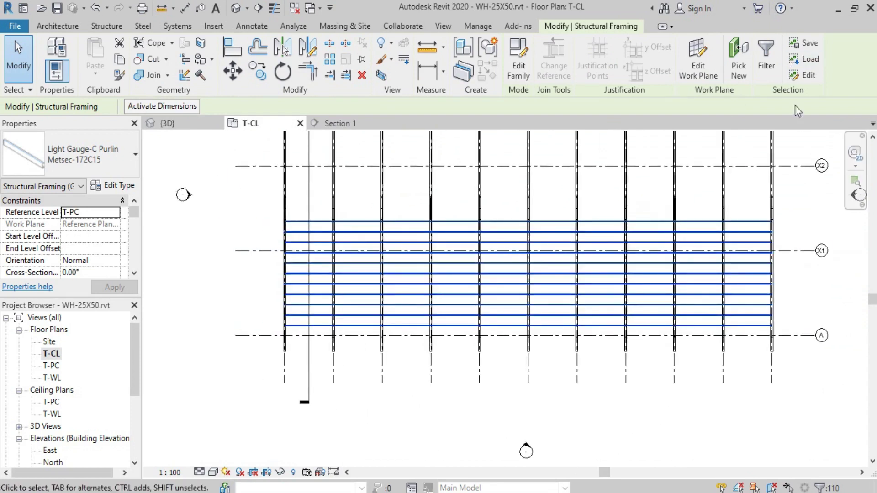
click(168, 126)
scroll(348, 364, up, 3)
scroll(314, 317, up, 2)
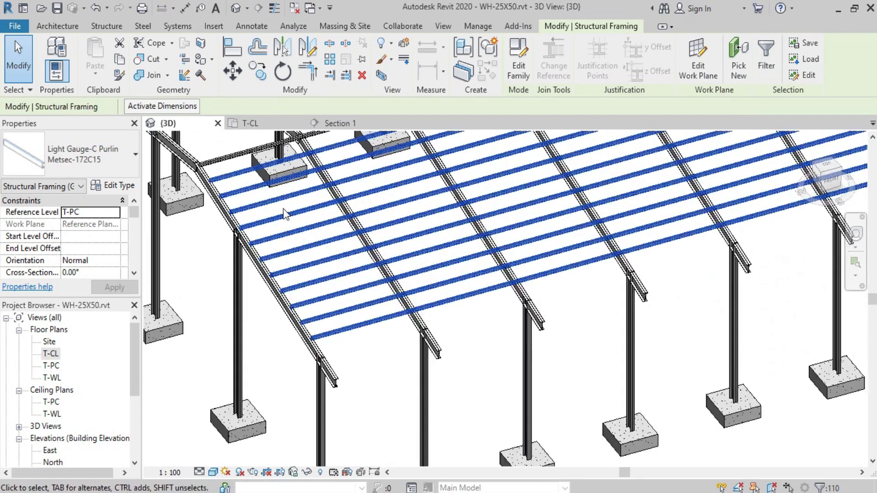
scroll(384, 368, down, 2)
scroll(245, 196, up, 2)
scroll(245, 196, up, 2)
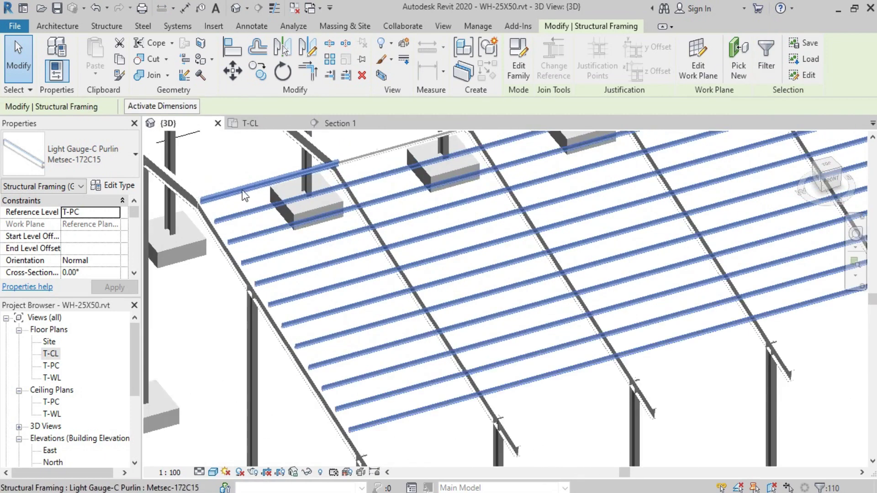
scroll(245, 195, down, 2)
scroll(244, 196, down, 1)
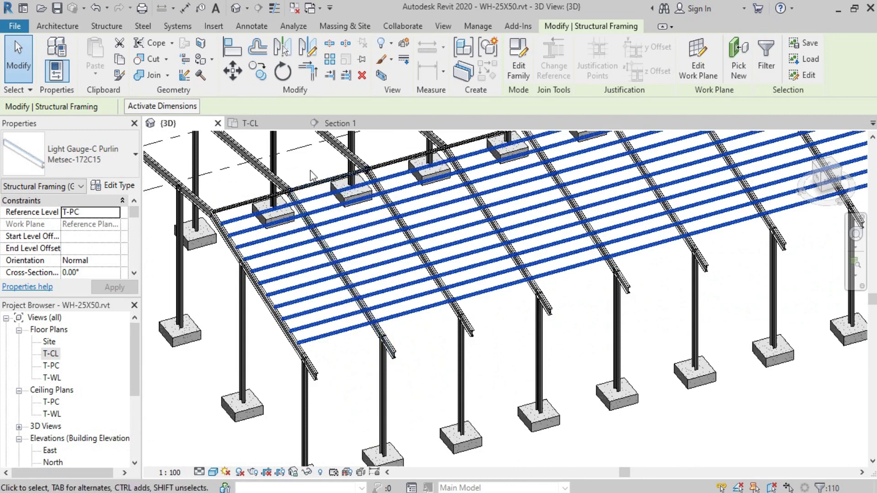
- Compare the T-CL and 3D views, then Ctrl-add the topmost ridge purlin
click(281, 127)
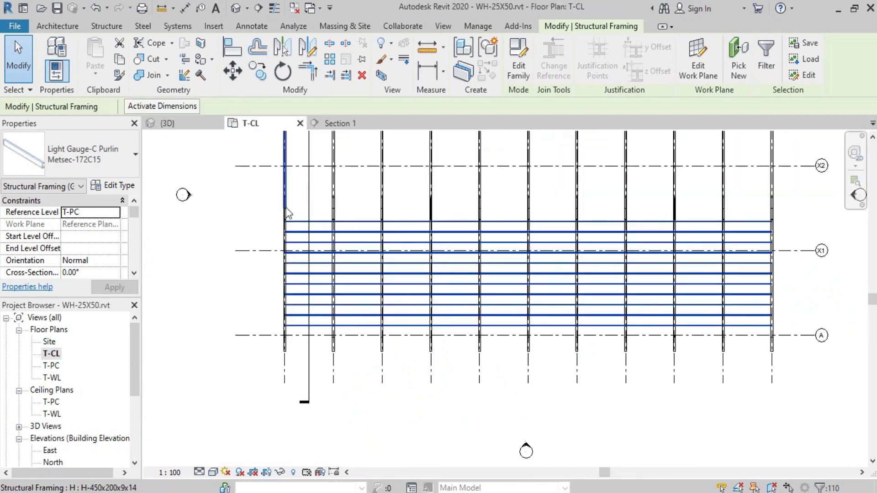
click(188, 118)
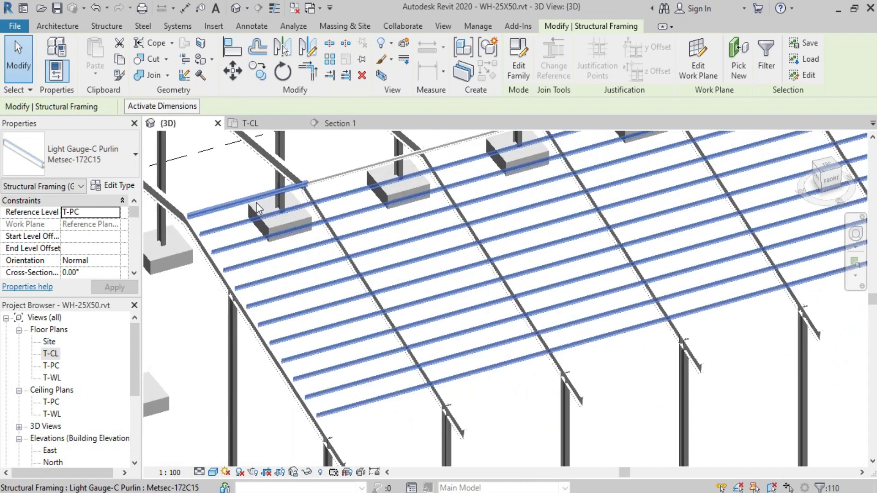
click(265, 123)
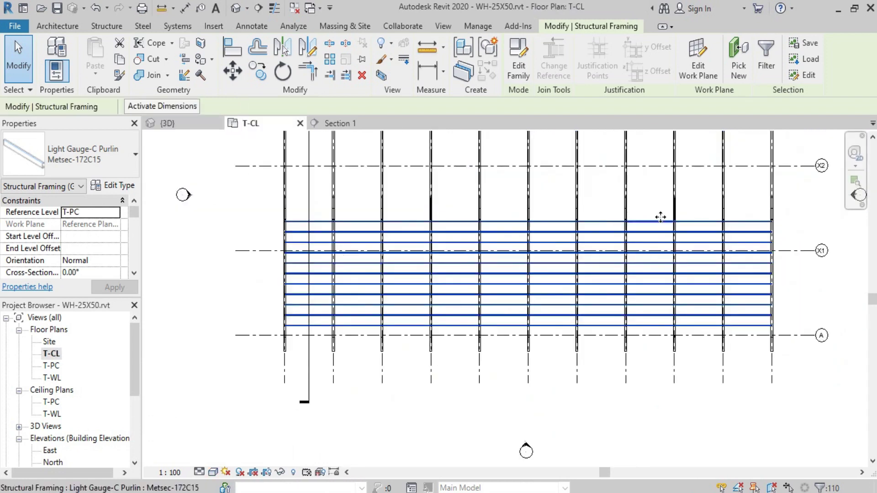
click(167, 123)
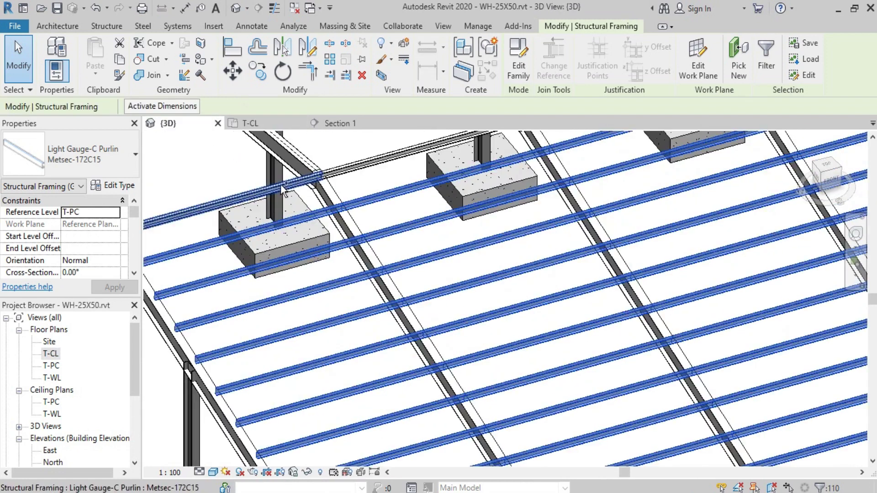
scroll(393, 160, down, 3)
scroll(515, 181, up, 2)
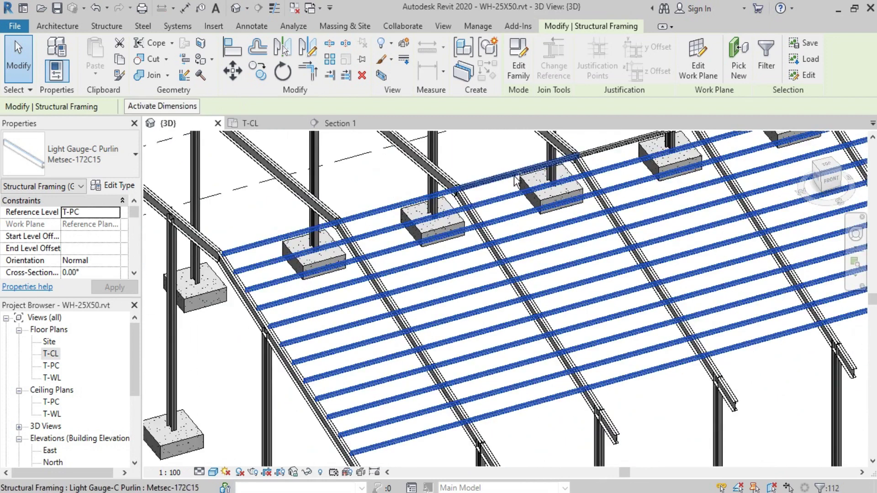
scroll(586, 153, down, 3)
scroll(569, 219, up, 3)
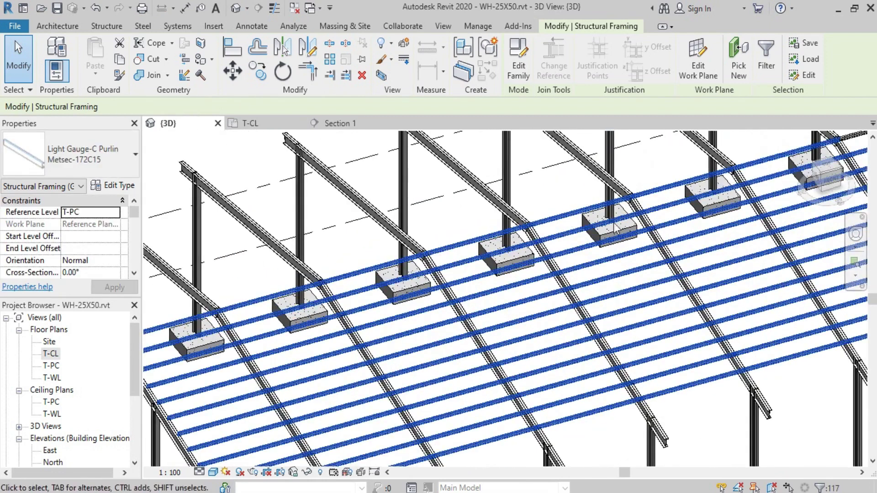
scroll(319, 303, down, 4)
scroll(507, 243, up, 4)
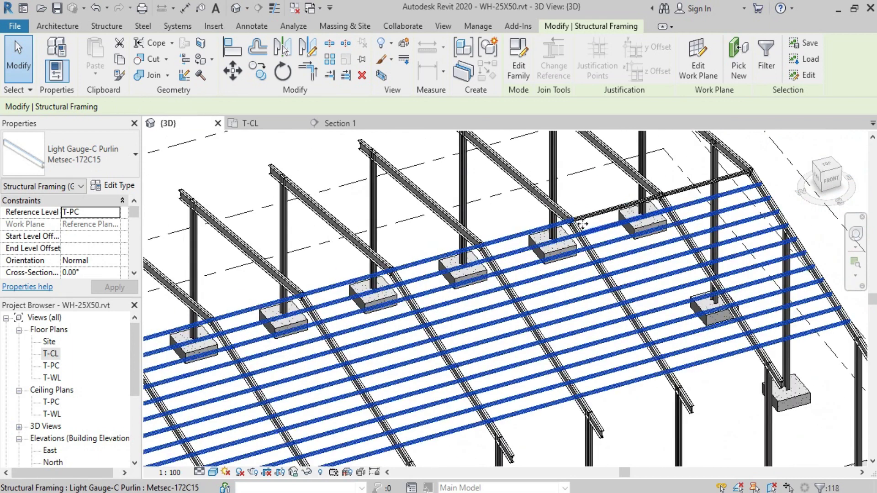
ctrl+click(686, 194)
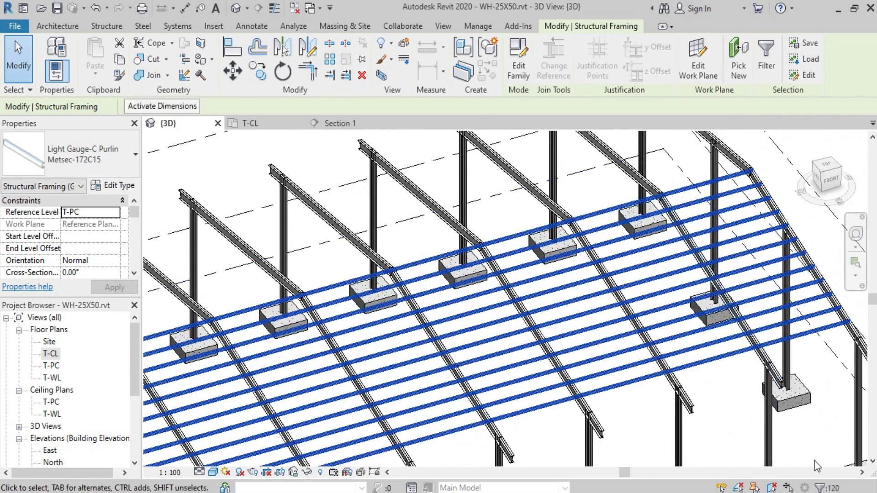
- Confirm 120 Structural Framing items in Filter and save the selection as 'Purlin 12'
click(762, 55)
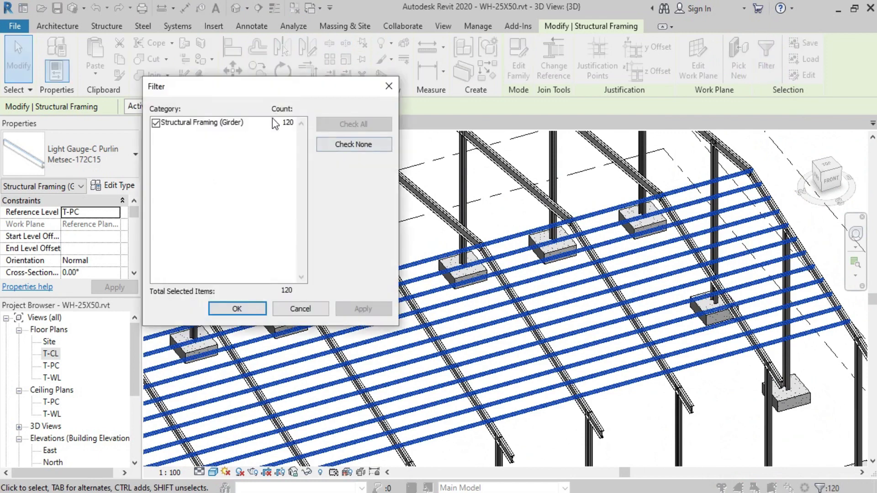
click(244, 310)
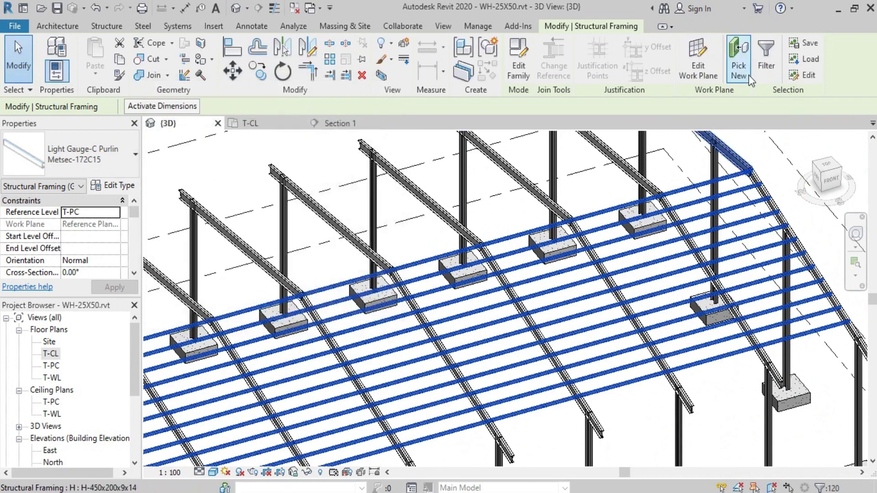
click(804, 44)
text(Purlin 120)
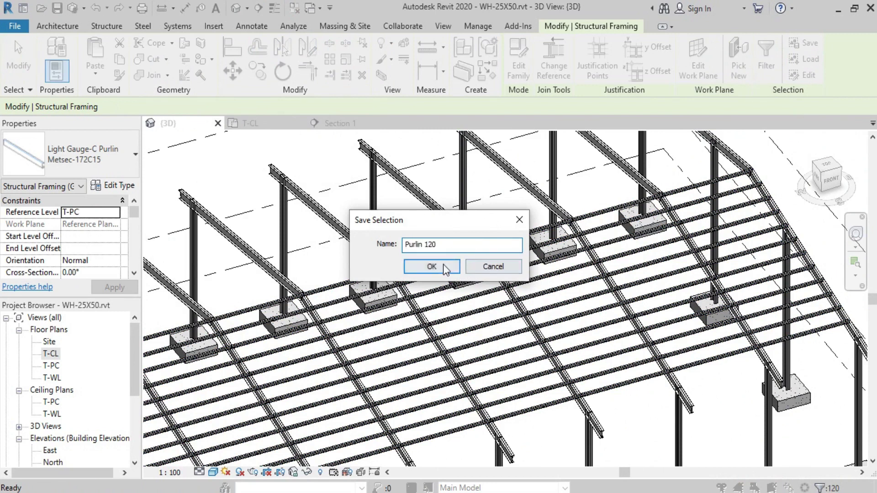
click(431, 266)
scroll(758, 234, down, 3)
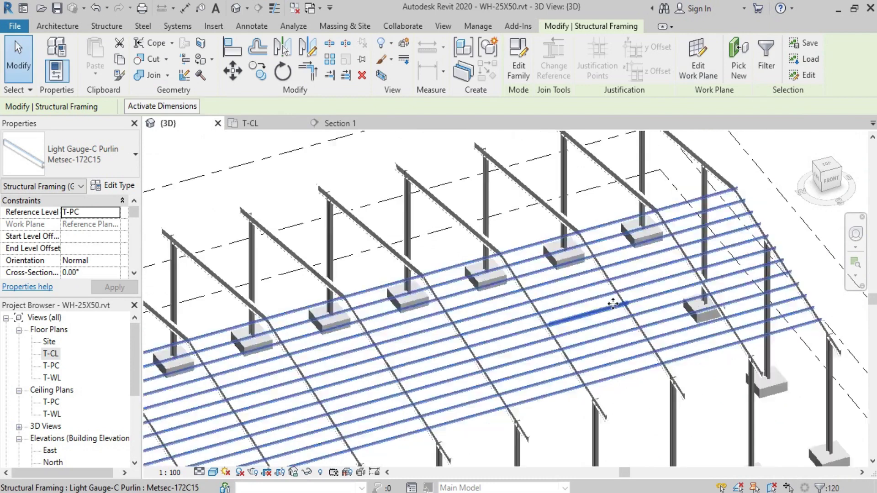
scroll(758, 234, down, 3)
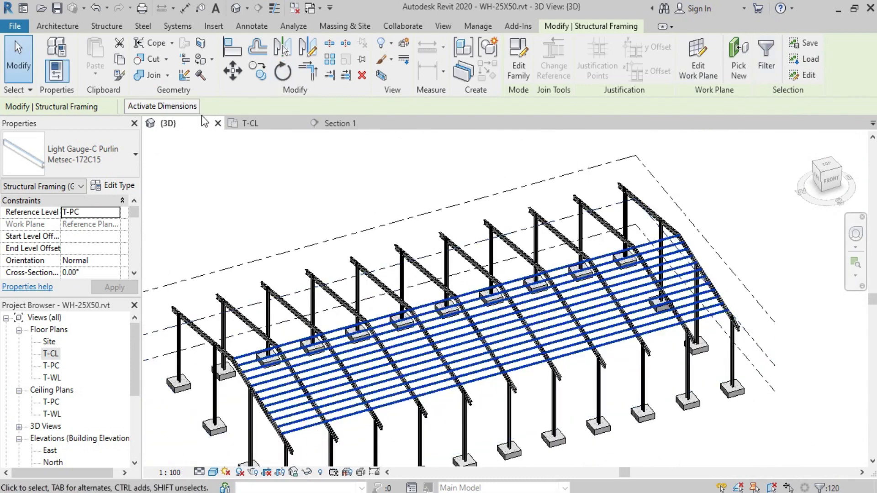
- In Section 1, mirror-copy the purlins about the ridge line, then clear the selection
click(336, 124)
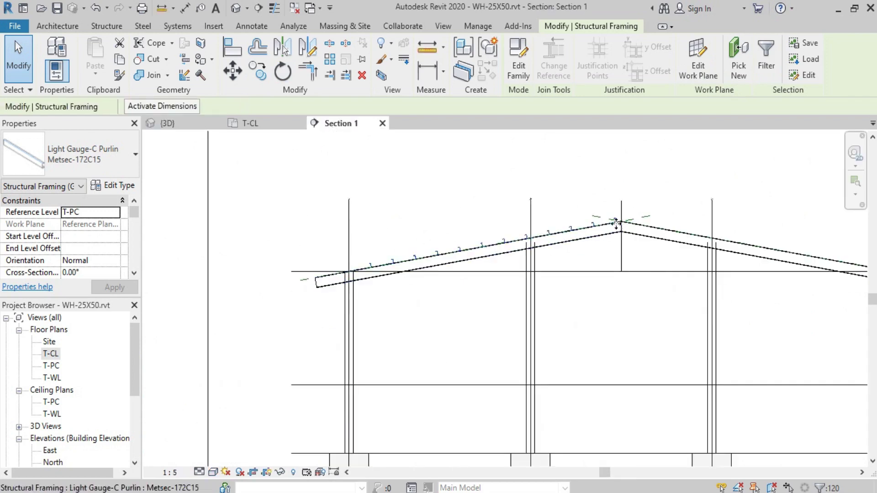
click(283, 47)
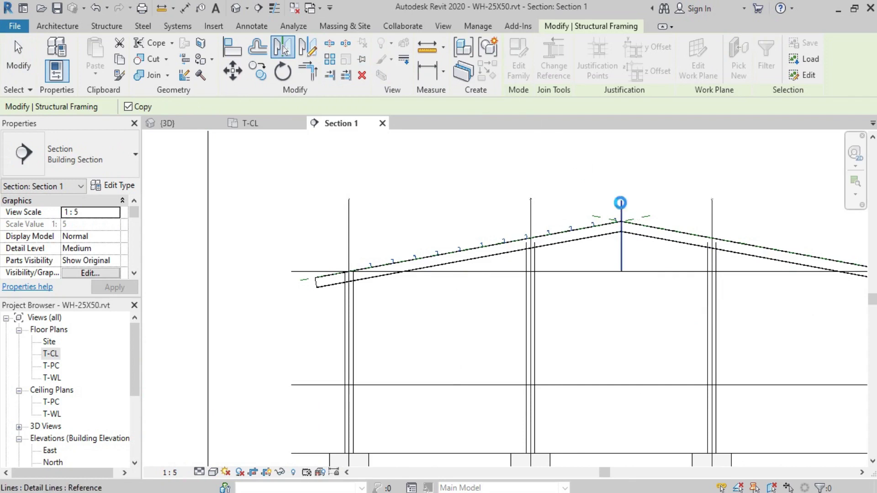
click(620, 203)
scroll(660, 217, up, 2)
scroll(607, 233, up, 2)
click(520, 190)
scroll(519, 190, down, 4)
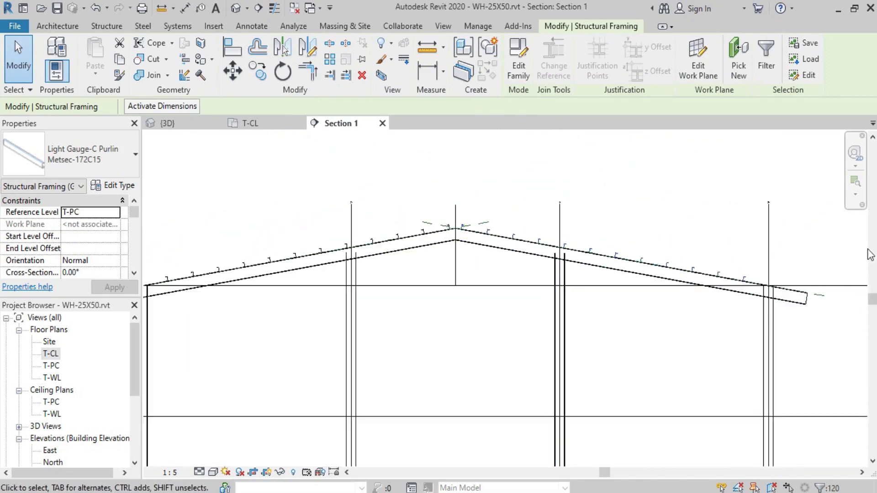
scroll(746, 293, down, 2)
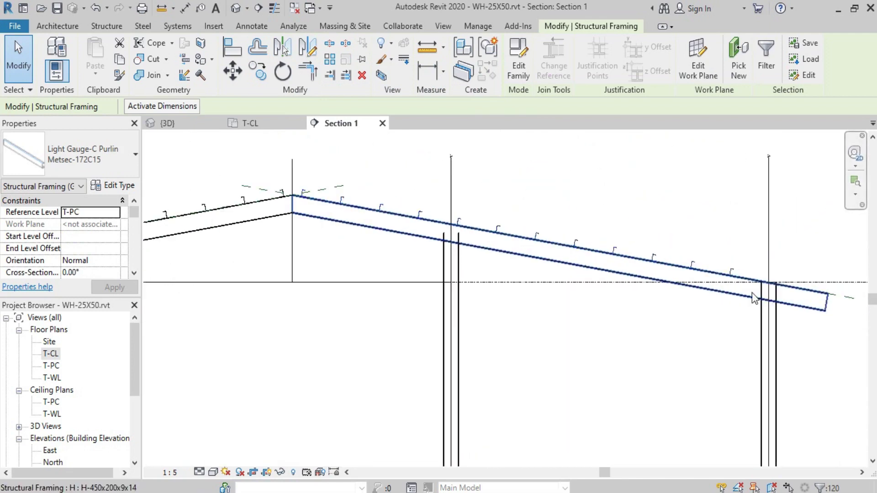
click(34, 75)
scroll(410, 267, up, 3)
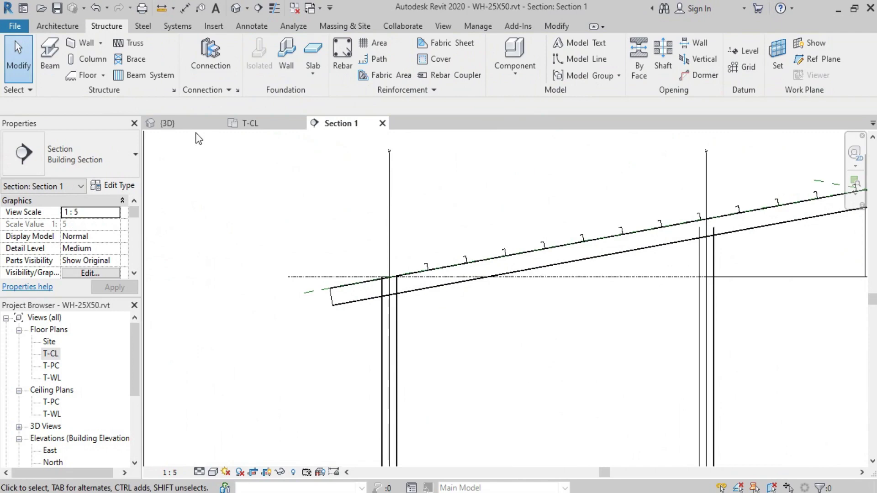
click(168, 123)
scroll(500, 352, up, 3)
scroll(499, 372, up, 2)
middle_drag(499, 372, 665, 267)
scroll(516, 284, down, 3)
scroll(542, 284, down, 2)
scroll(568, 314, down, 2)
scroll(576, 270, up, 3)
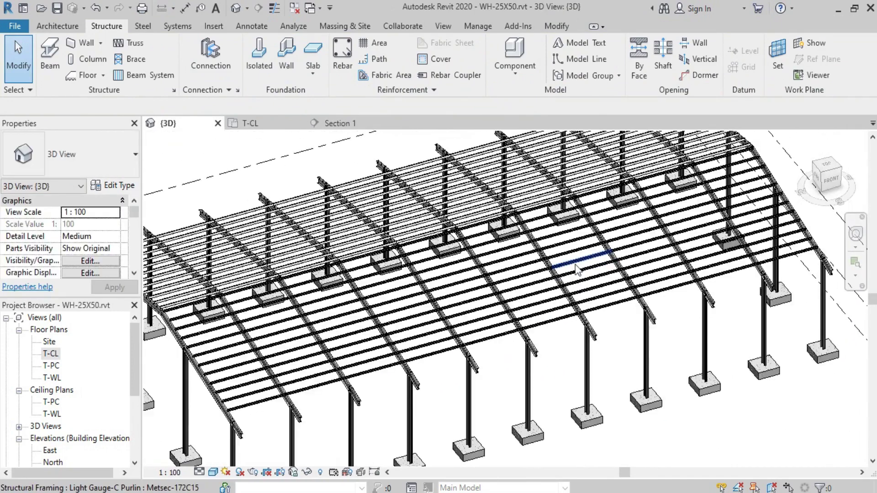
mouse_move(577, 270)
shift+middle_down()
mouse_move(446, 270)
mouse_move(319, 396)
shift+middle_up()
scroll(319, 396, up, 3)
scroll(319, 395, down, 3)
scroll(342, 275, down, 2)
mouse_move(783, 177)
mouse_down()
mouse_move(828, 173)
mouse_move(818, 179)
mouse_up()
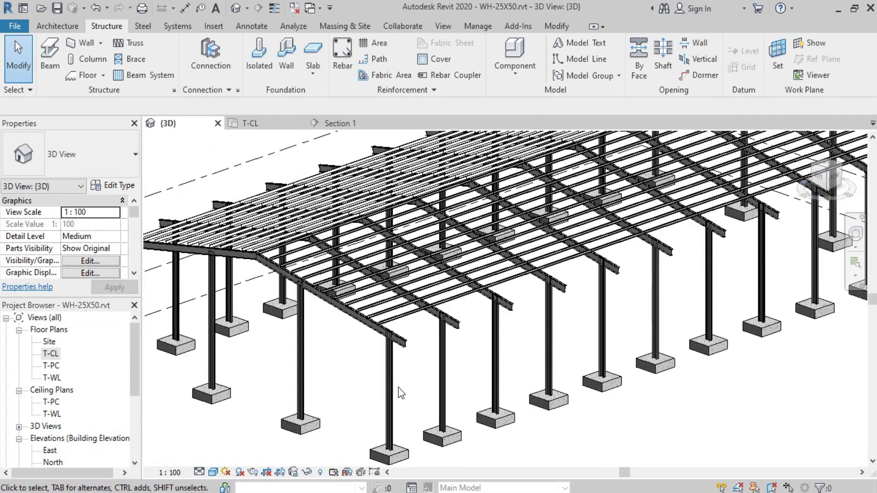
drag(823, 179, 836, 185)
scroll(304, 378, up, 3)
scroll(290, 309, up, 3)
scroll(248, 303, up, 2)
scroll(248, 303, down, 3)
scroll(249, 304, down, 2)
scroll(248, 304, down, 3)
scroll(337, 289, down, 2)
scroll(337, 289, down, 3)
middle_drag(795, 320, 684, 323)
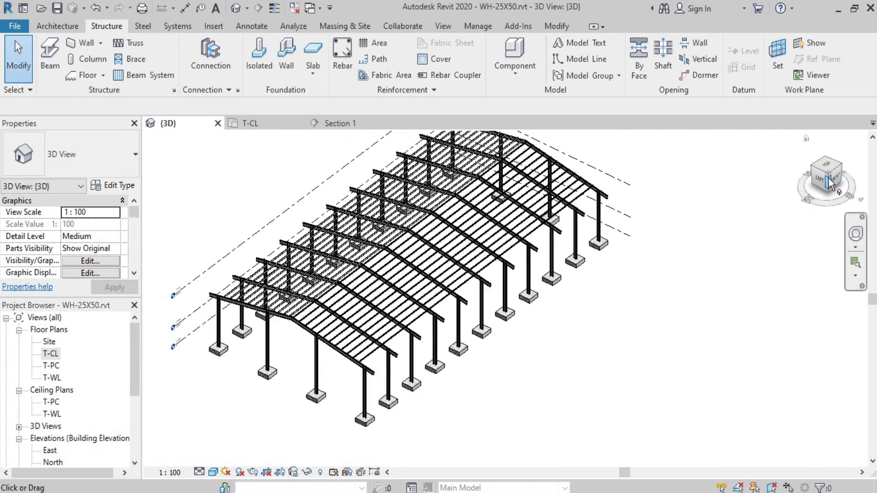
click(829, 183)
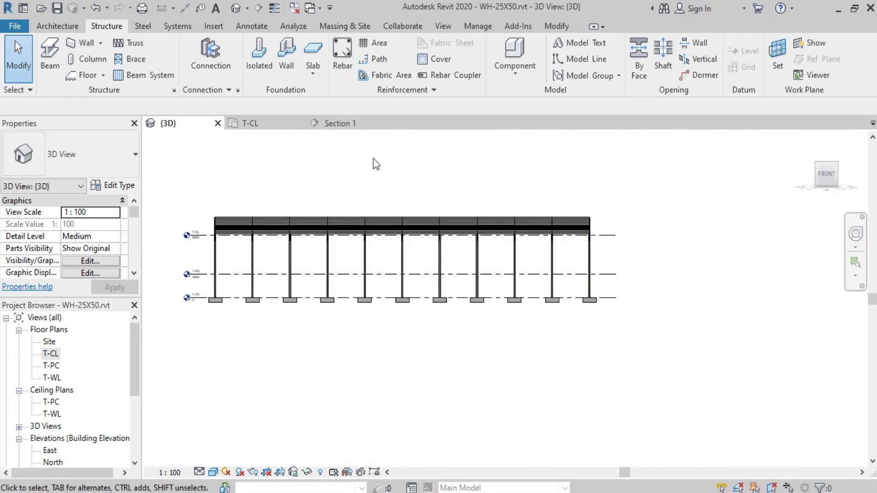
click(268, 127)
click(325, 122)
scroll(227, 320, down, 2)
middle_drag(538, 254, 505, 270)
click(200, 472)
click(215, 441)
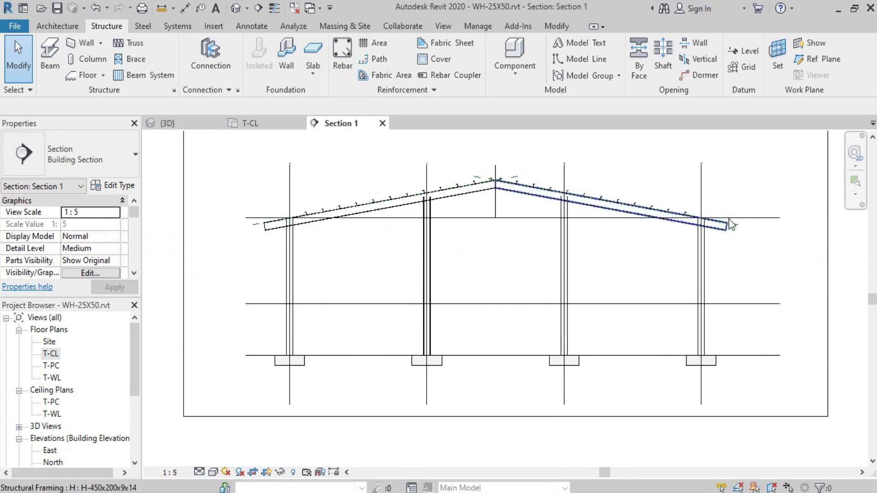
middle_drag(399, 274, 408, 282)
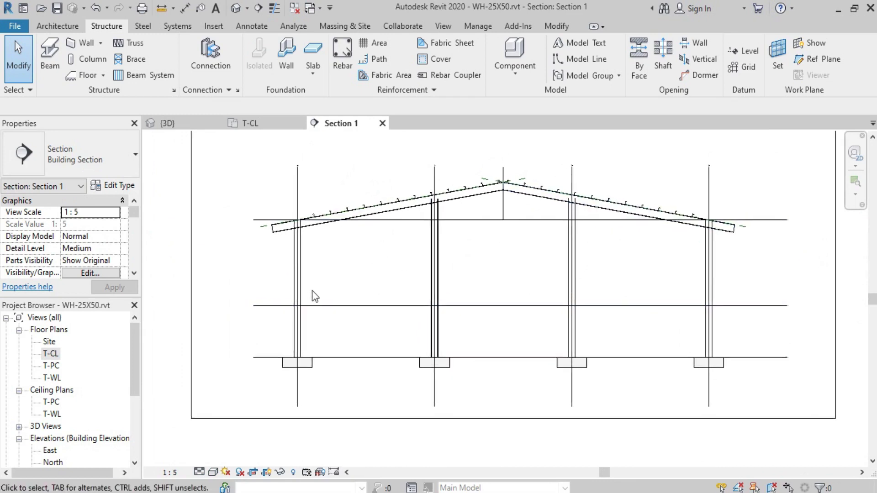
- Load the Light Gauge-C Rail family from the Light Gauge Steel folder
click(213, 27)
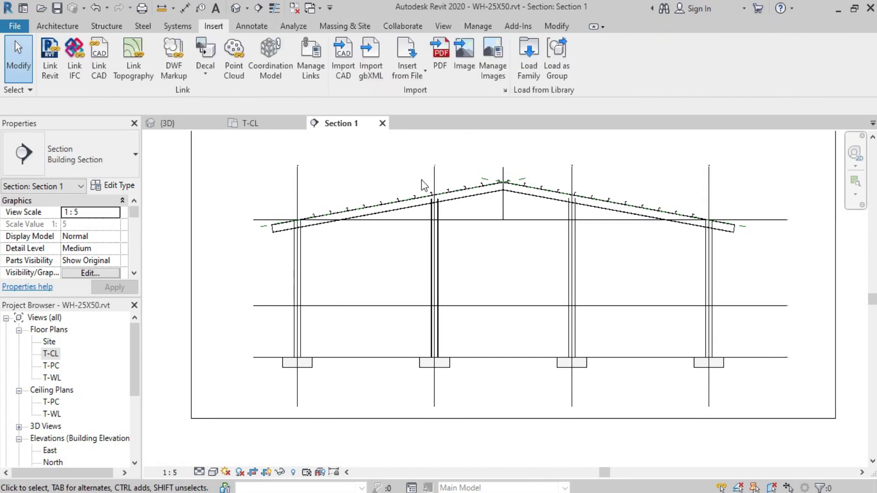
click(528, 52)
click(324, 128)
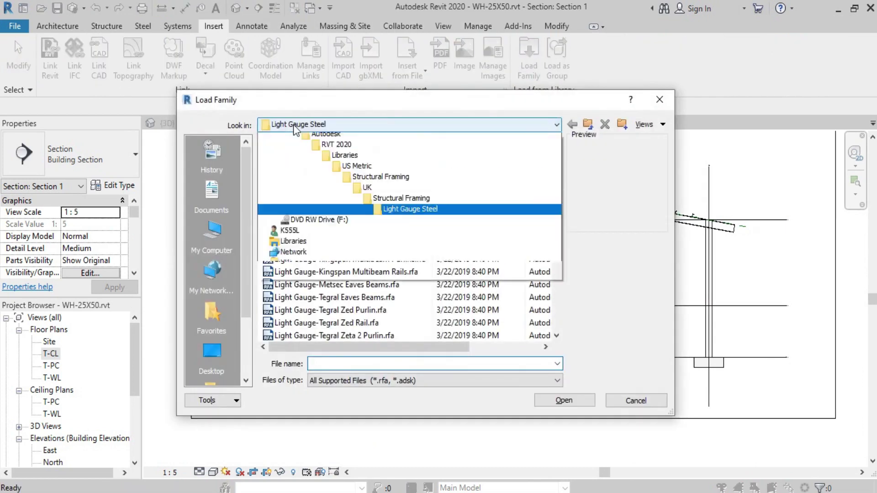
click(401, 256)
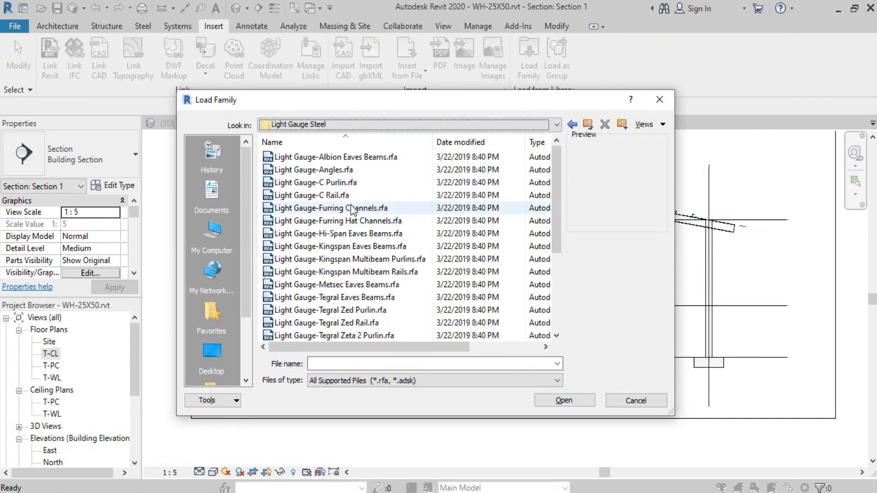
click(343, 196)
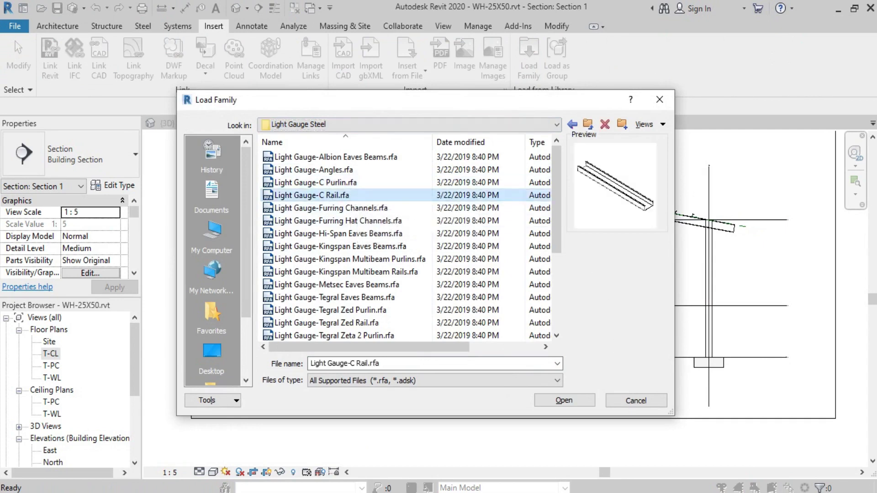
click(579, 401)
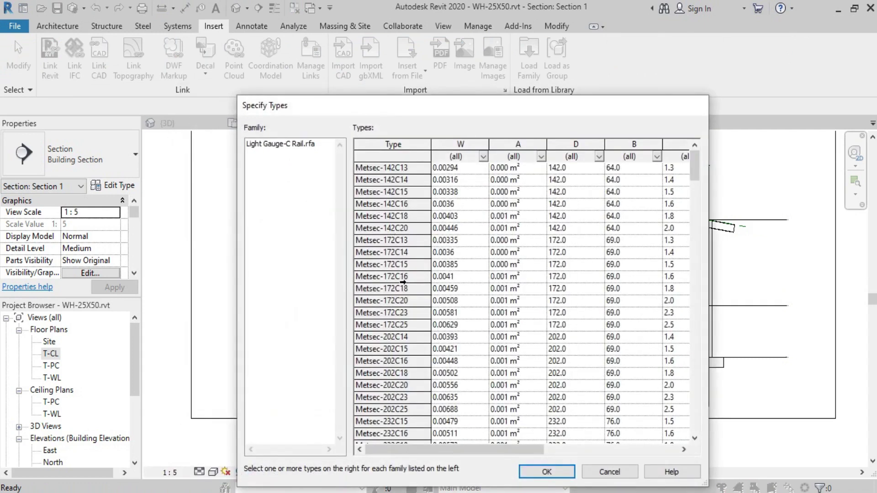
- Pick the Metsec-172C15 type in Specify Types and load it
click(389, 265)
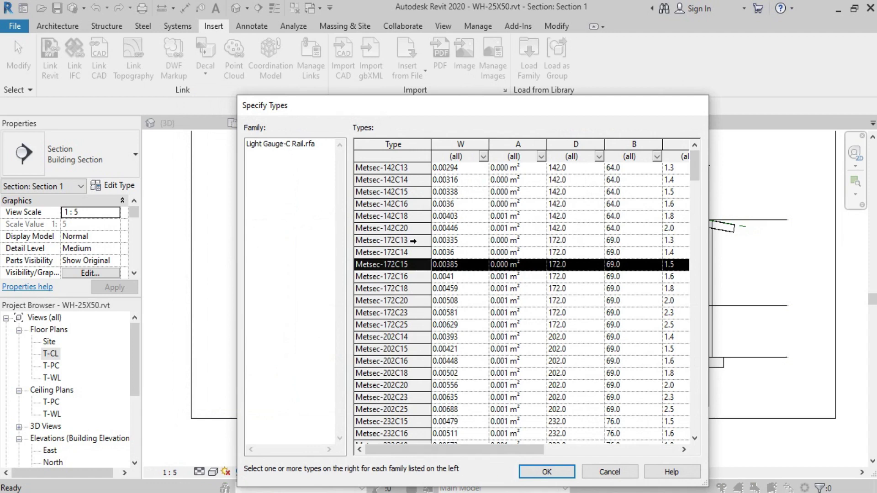
click(554, 472)
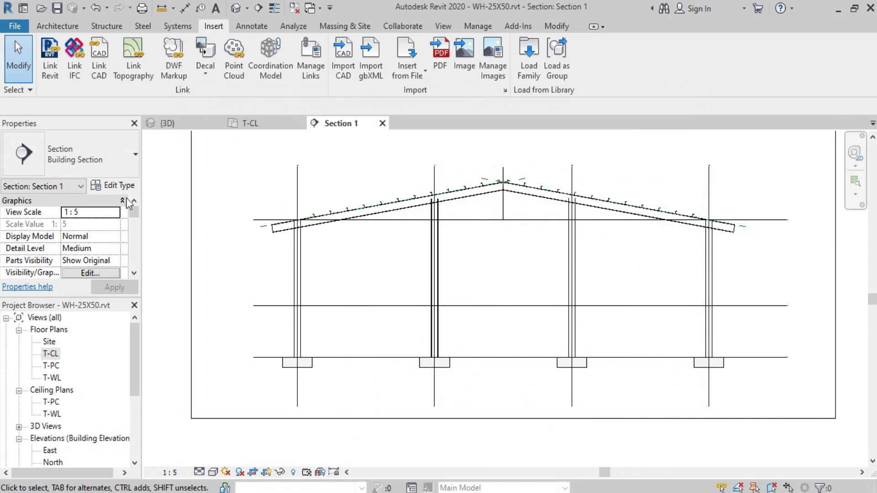
click(102, 27)
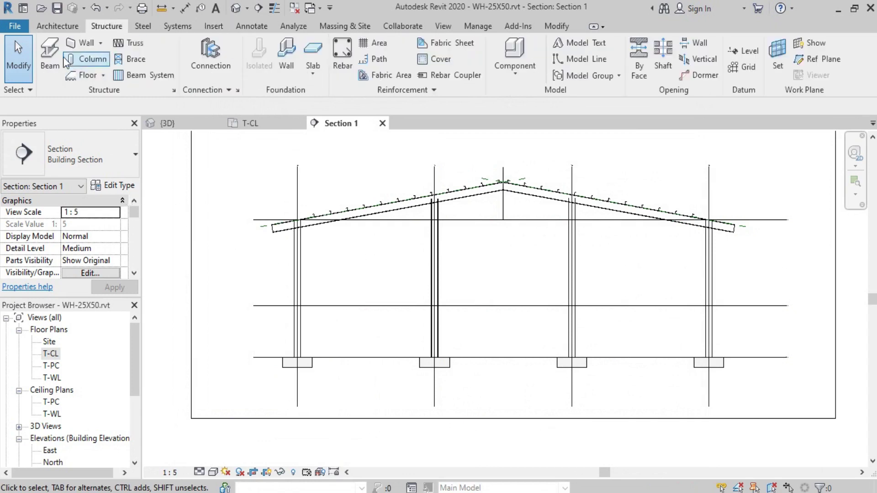
- Cancel the first beam attempt and switch to the T-CL floor plan
click(56, 49)
click(781, 142)
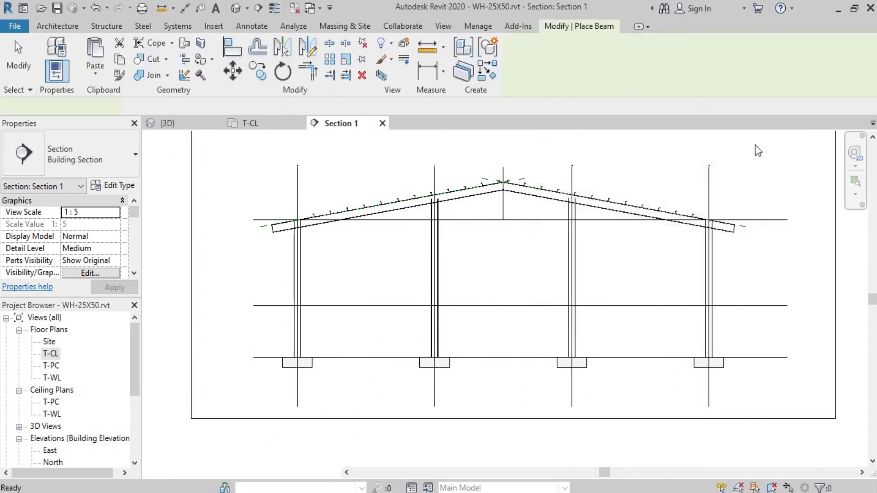
key(Escape)
click(250, 123)
middle_drag(379, 383, 372, 388)
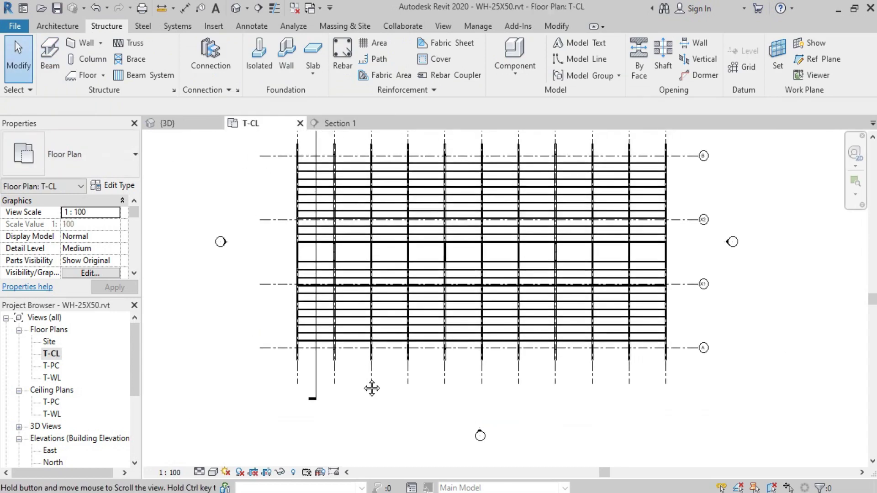
- Start a beam in T-CL using the Light Gauge-C Rail Metsec-172C15 type
click(52, 68)
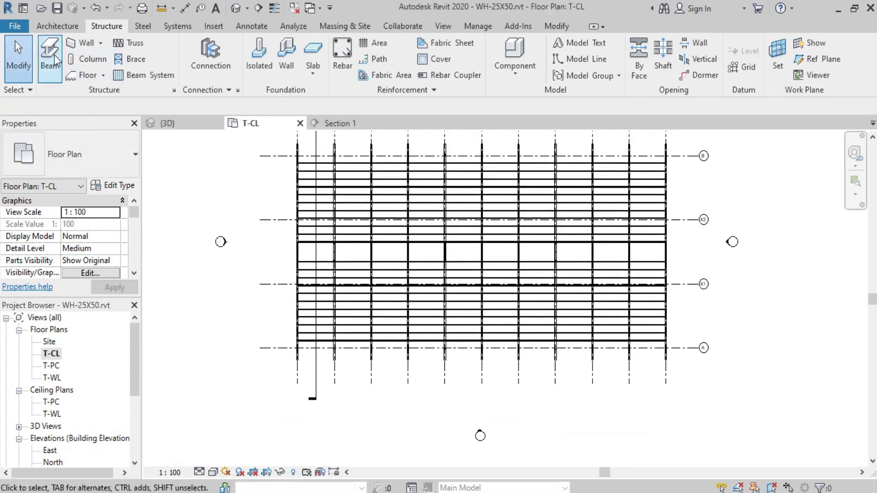
click(132, 164)
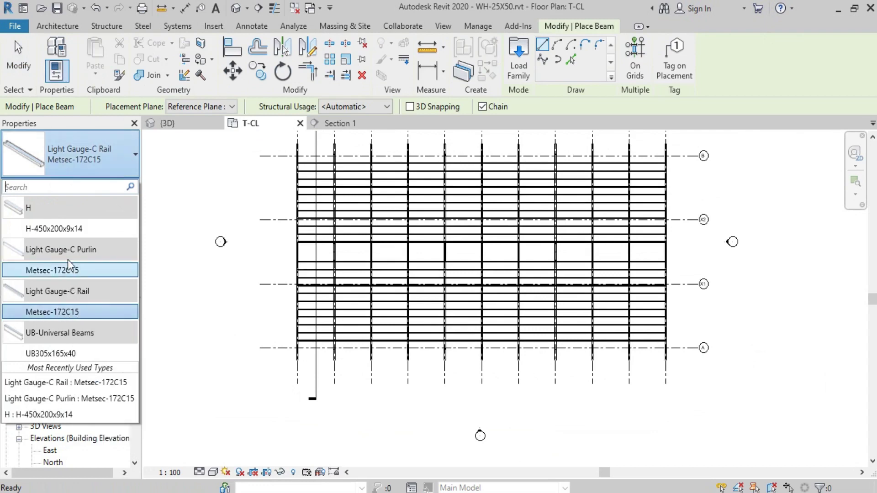
mouse_move(52, 311)
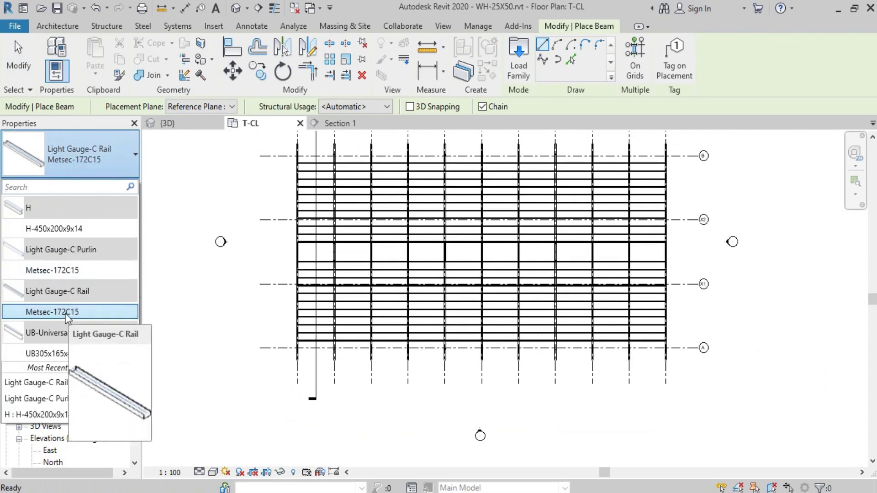
click(67, 312)
scroll(533, 276, up, 1)
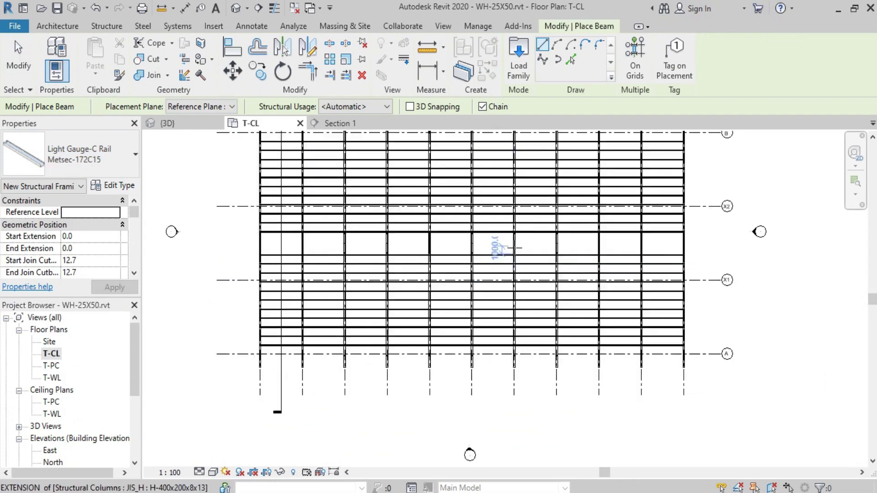
scroll(512, 249, down, 1)
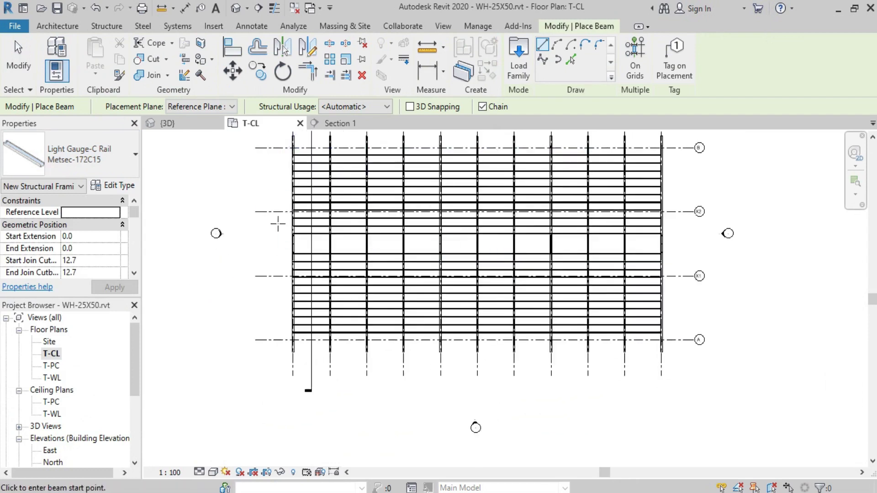
double_click(52, 378)
- Centre the grid in the T-WL floor plan view
scroll(250, 330, up, 3)
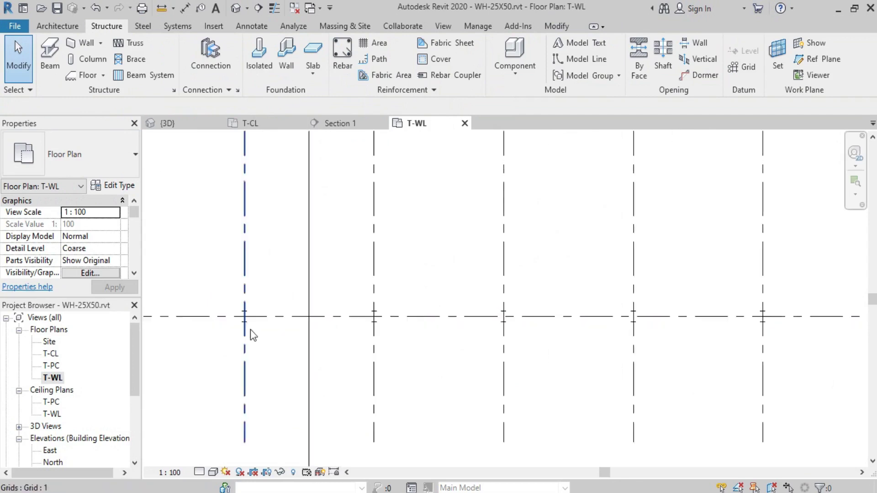
scroll(356, 322, down, 3)
scroll(429, 331, down, 2)
scroll(411, 329, up, 1)
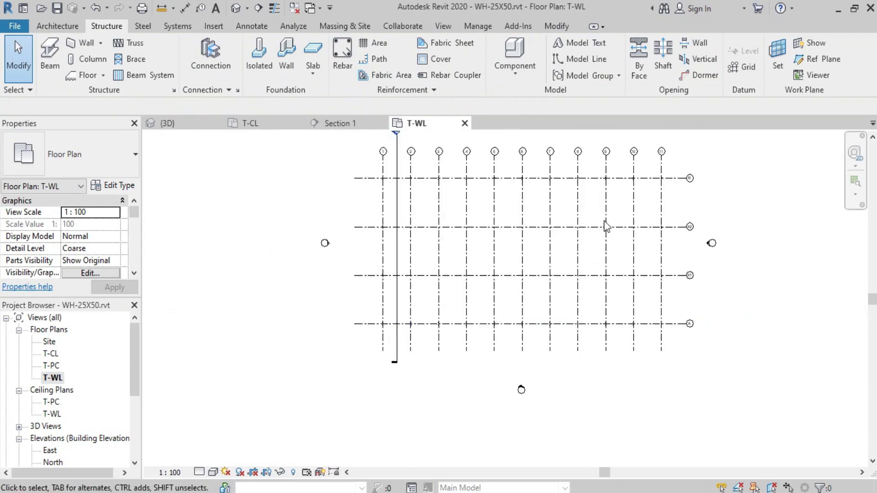
middle_drag(607, 227, 709, 232)
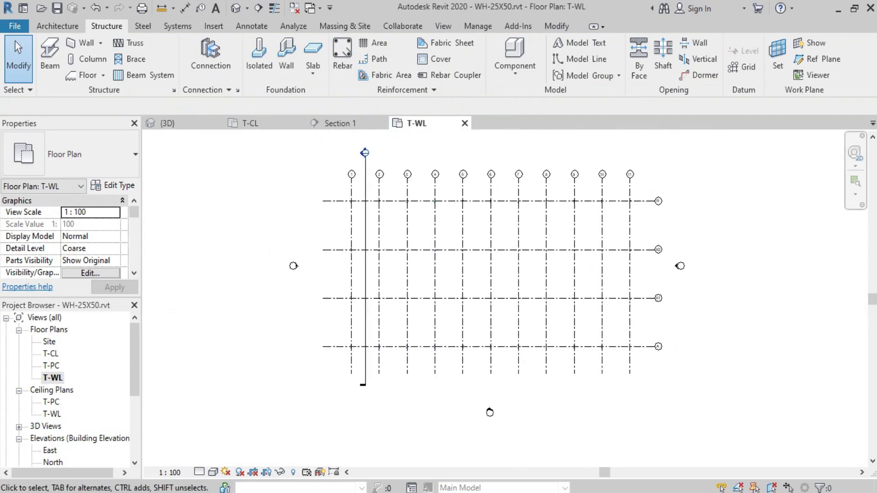
scroll(380, 372, up, 2)
scroll(349, 298, up, 1)
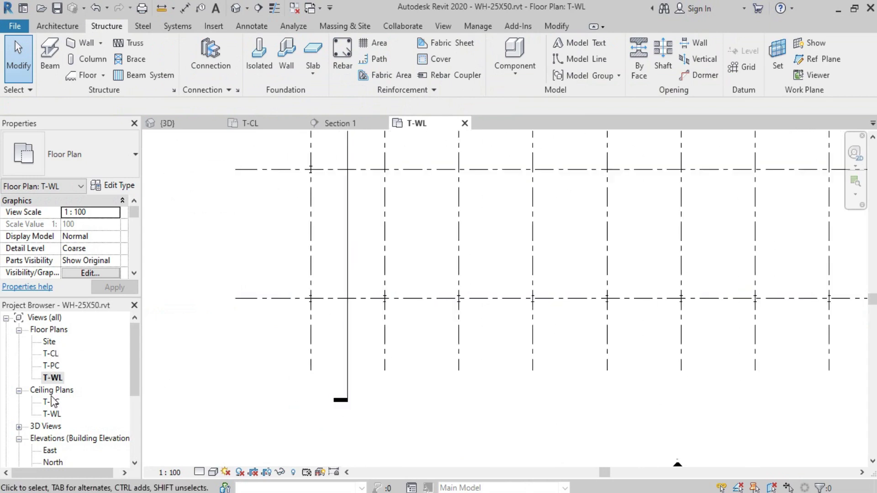
- Open the T-PC plan and apply View Range Top and Cut plane offsets of 4000
double_click(52, 366)
scroll(396, 305, up, 2)
scroll(347, 304, up, 2)
scroll(310, 297, down, 2)
scroll(302, 290, down, 3)
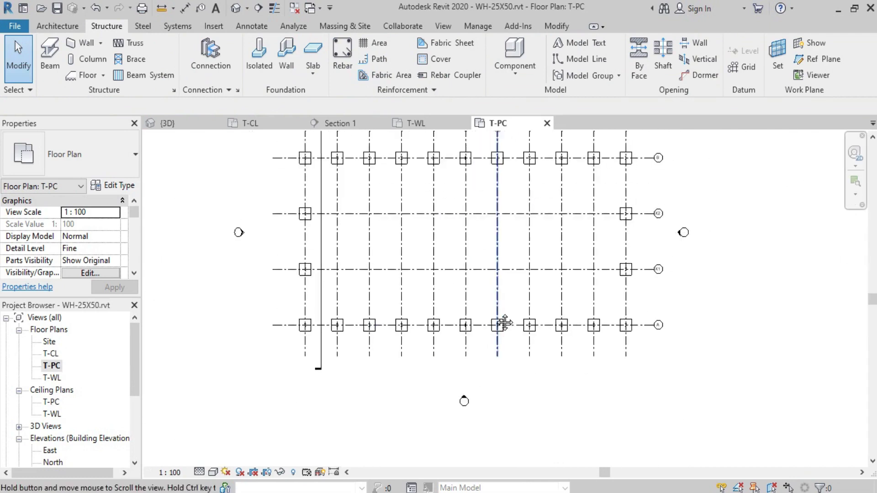
key(v)
key(r)
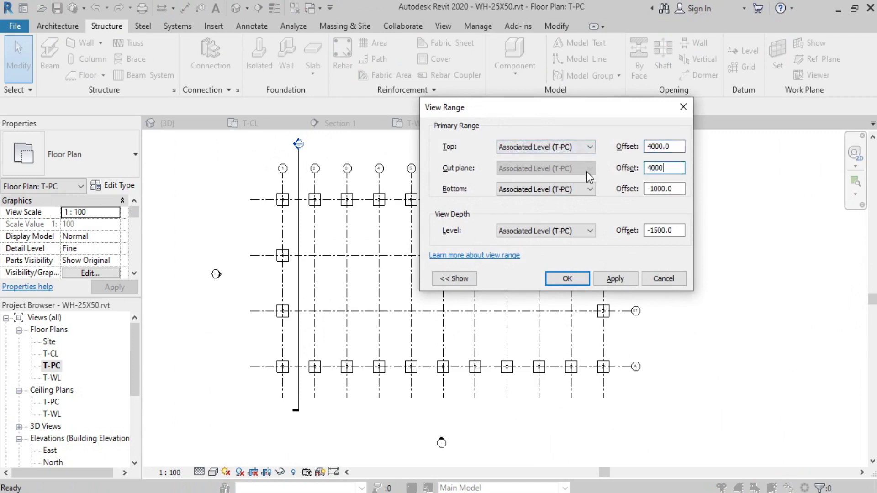
click(579, 279)
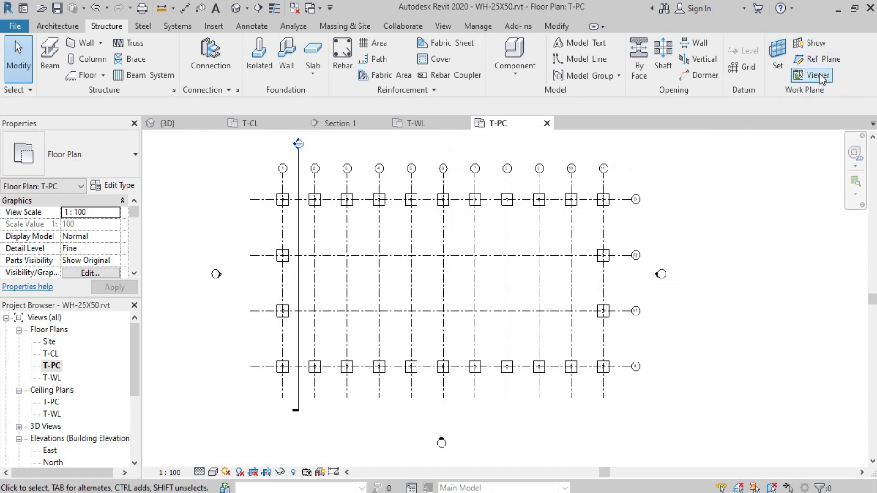
- Draw a reference plane between the column flange ends along grid A in the T-PC plan
click(818, 60)
scroll(287, 390, up, 2)
scroll(274, 361, up, 3)
scroll(263, 313, up, 3)
scroll(244, 285, up, 2)
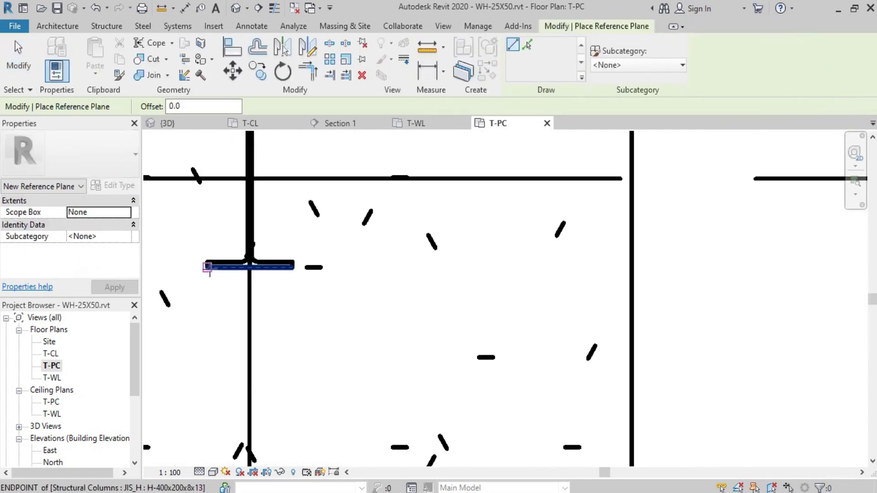
click(208, 267)
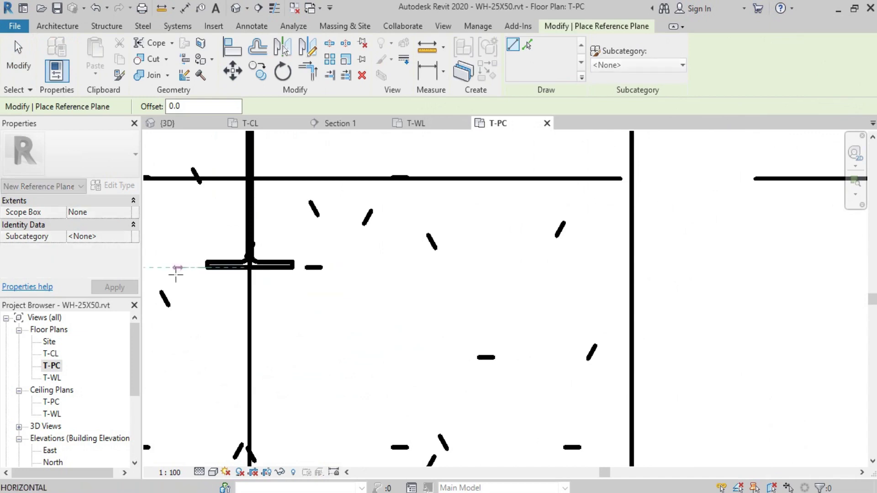
scroll(172, 272, down, 3)
scroll(172, 274, down, 2)
scroll(471, 284, down, 2)
scroll(776, 288, up, 2)
scroll(715, 288, up, 2)
scroll(739, 287, up, 1)
scroll(694, 282, up, 2)
scroll(653, 268, up, 2)
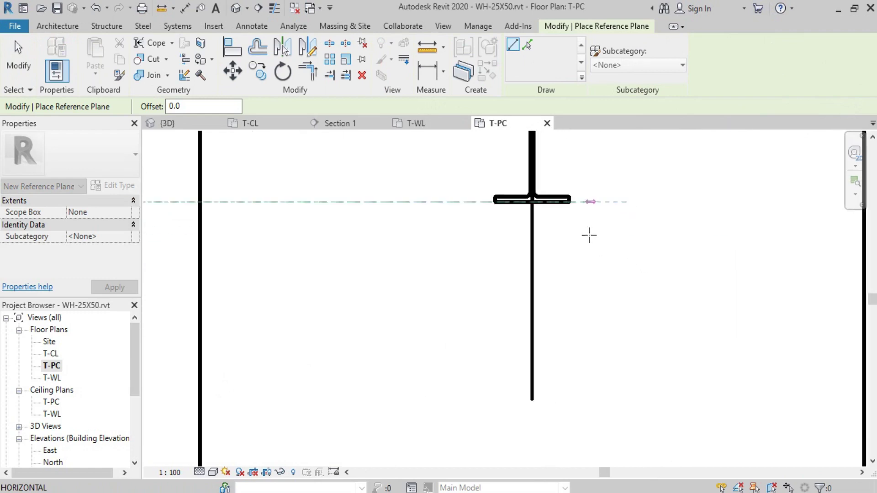
click(571, 200)
scroll(648, 186, down, 2)
scroll(660, 229, down, 2)
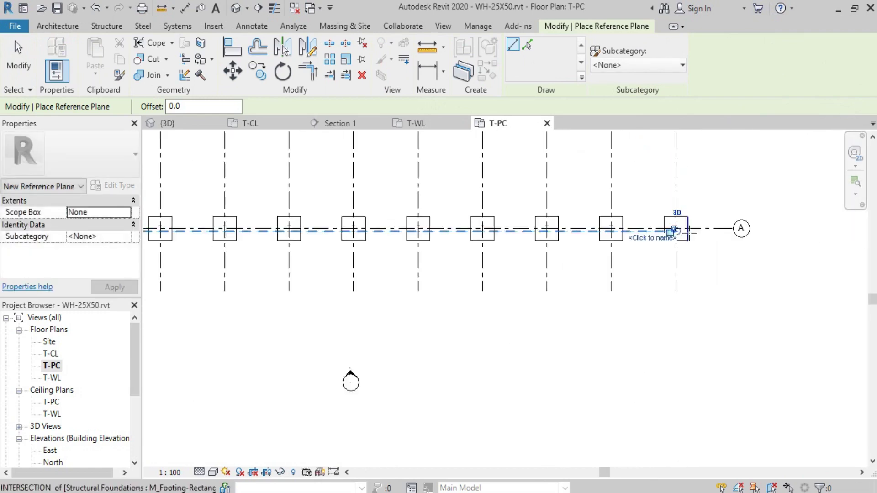
scroll(675, 229, down, 4)
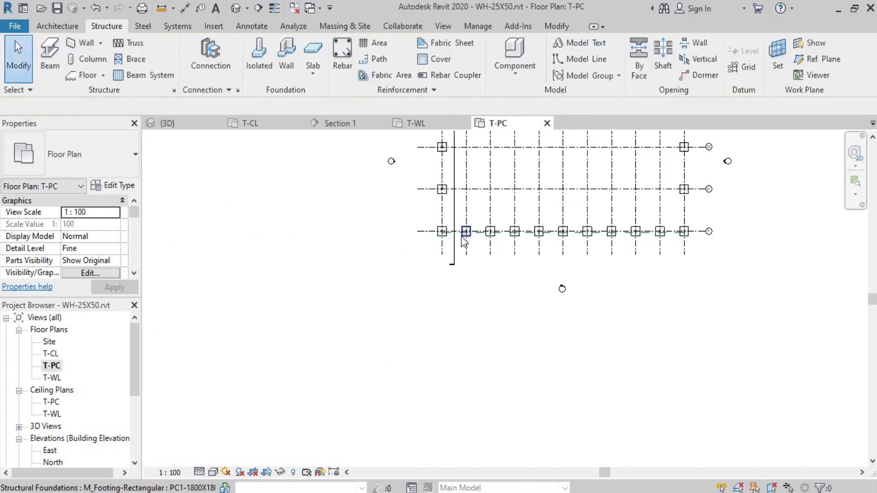
scroll(451, 233, up, 2)
scroll(445, 232, up, 3)
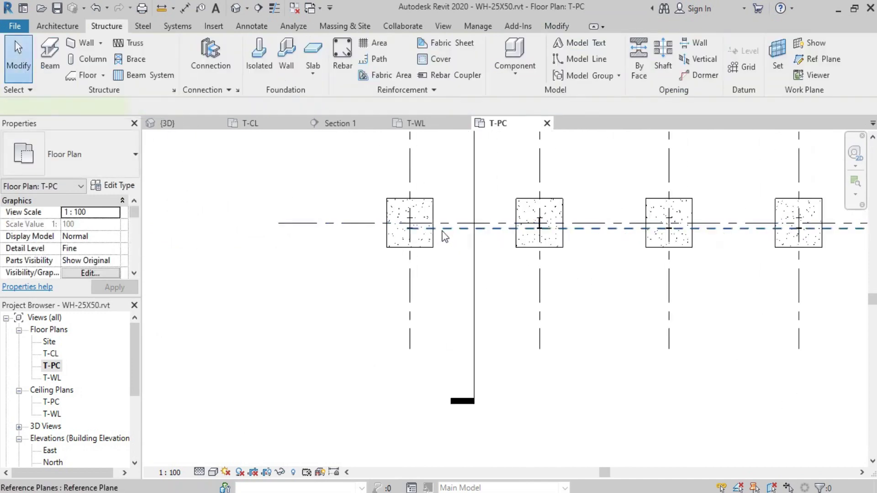
- Extend the reference plane left past the columns and name it RP-W
click(443, 229)
drag(409, 230, 368, 228)
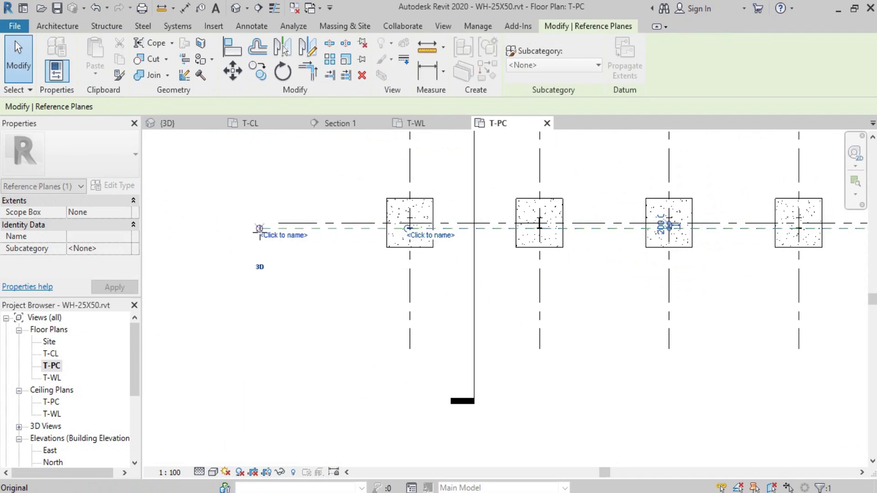
click(319, 236)
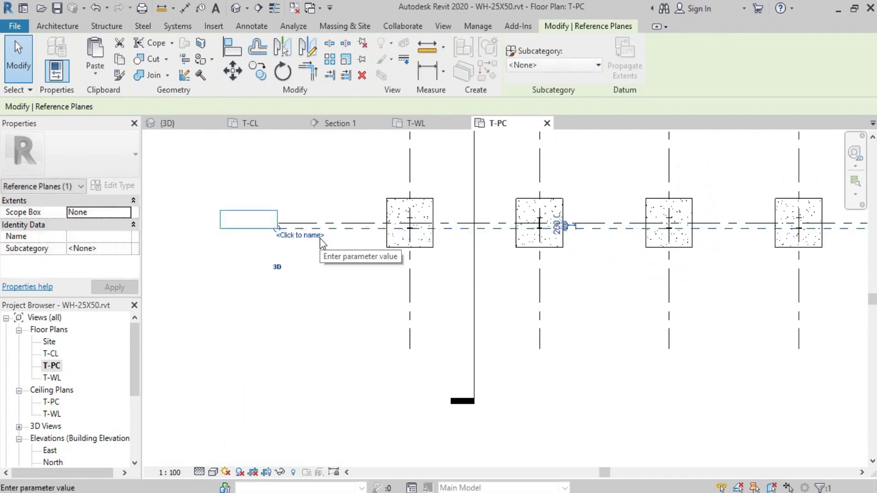
text(T-)
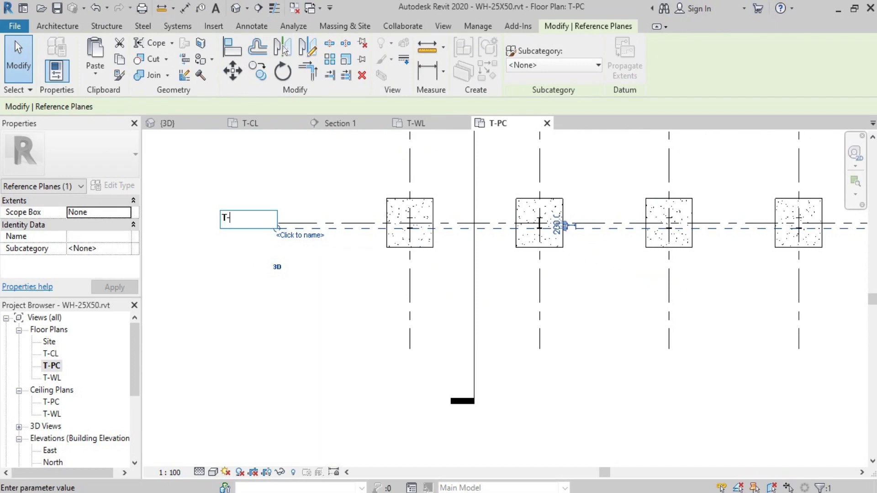
key(BackSpace)
key(BackSpace)
text(RP)
key(Return)
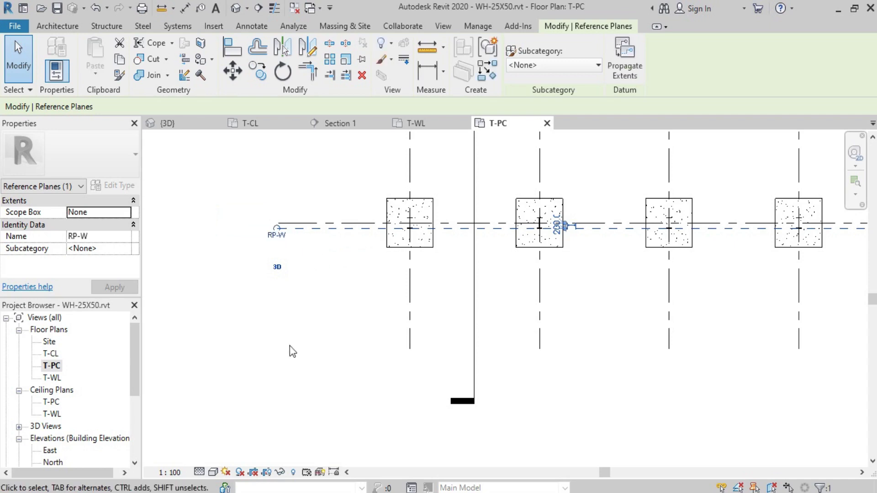
scroll(303, 353, down, 2)
click(304, 364)
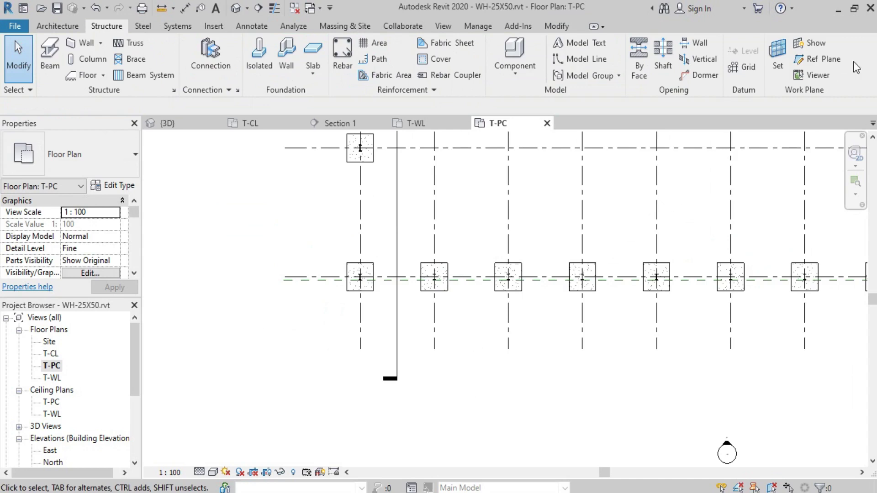
- Set the RP-W reference plane as the current work plane
click(779, 57)
click(684, 242)
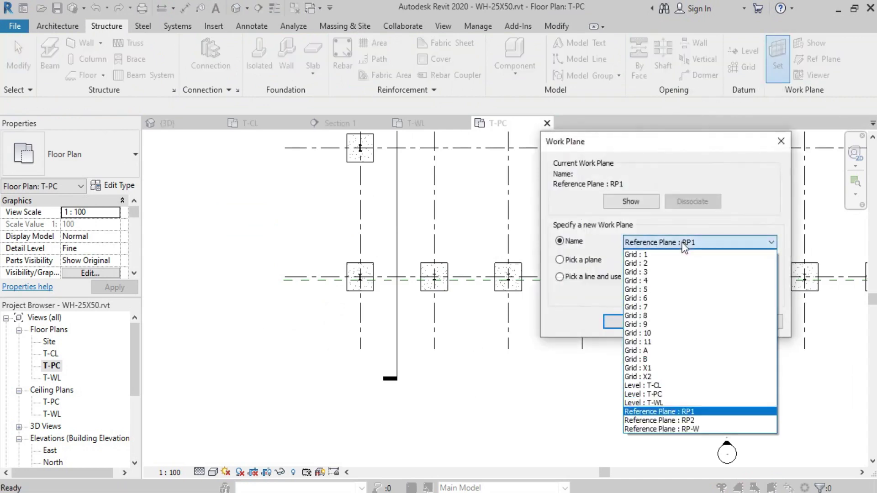
click(676, 430)
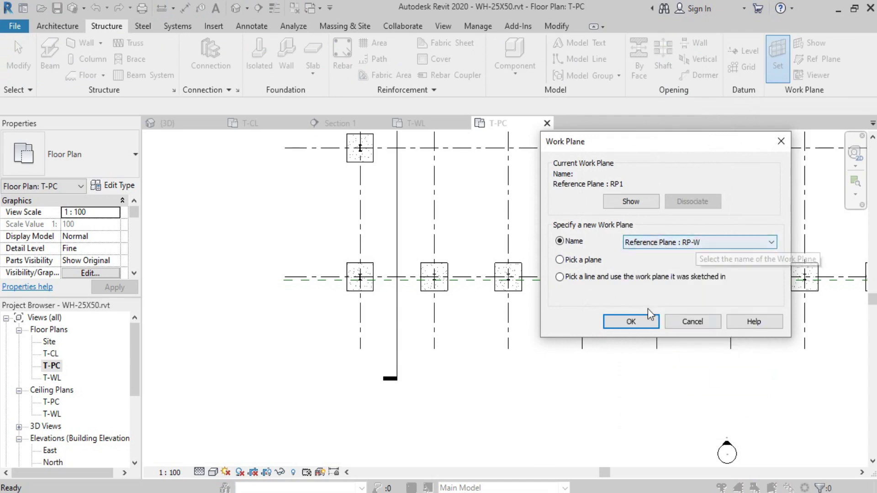
click(645, 320)
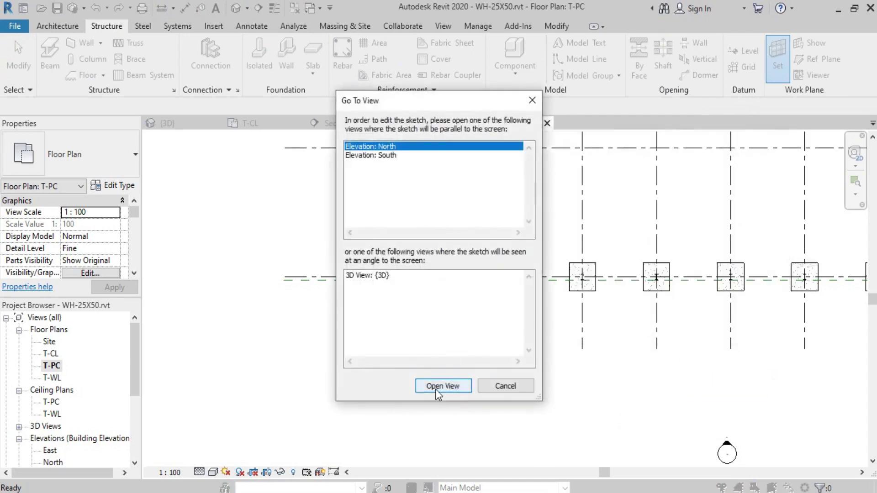
- Show the North elevation at Medium detail with all grids and level tags in view
click(436, 386)
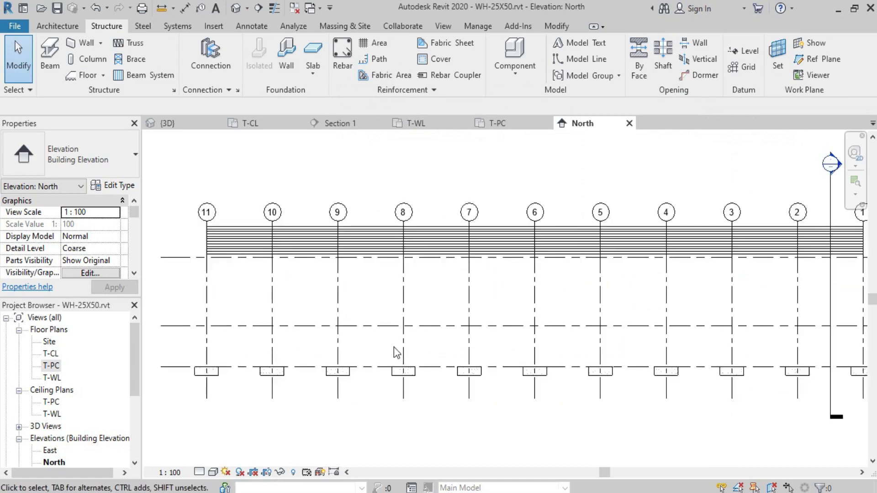
scroll(394, 347, up, 1)
middle_drag(366, 359, 417, 316)
scroll(235, 282, down, 1)
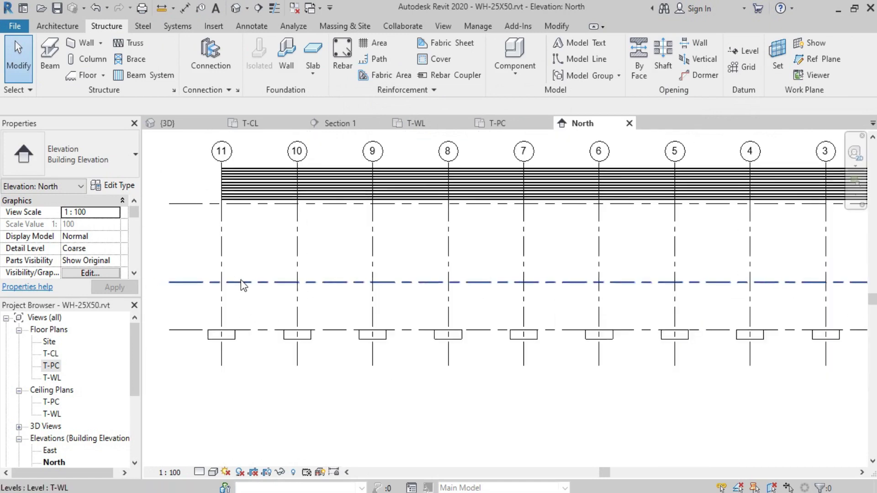
click(219, 444)
scroll(248, 288, up, 1)
scroll(315, 290, down, 1)
middle_drag(553, 257, 497, 256)
scroll(497, 256, down, 1)
mouse_move(543, 319)
middle_down()
mouse_move(528, 346)
mouse_move(553, 343)
middle_up()
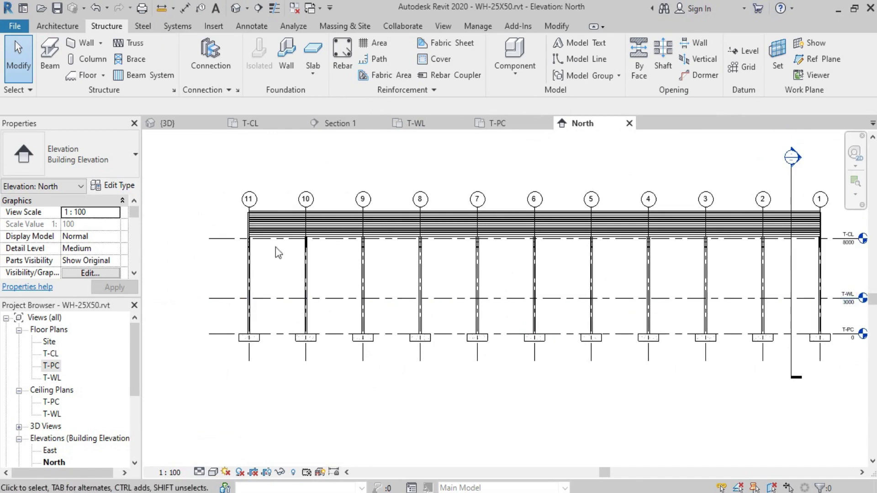
- Place a Light Gauge-C Rail Metsec-172C15 beam between two adjacent columns on the wall level
click(60, 64)
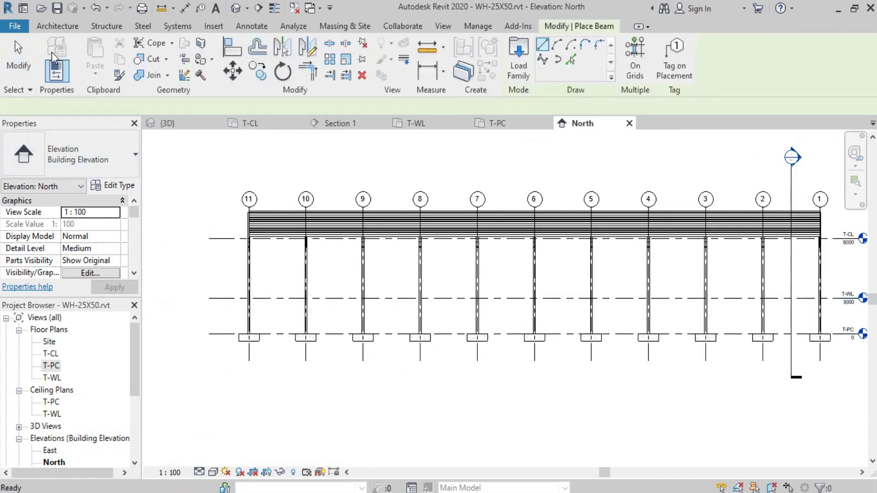
click(122, 157)
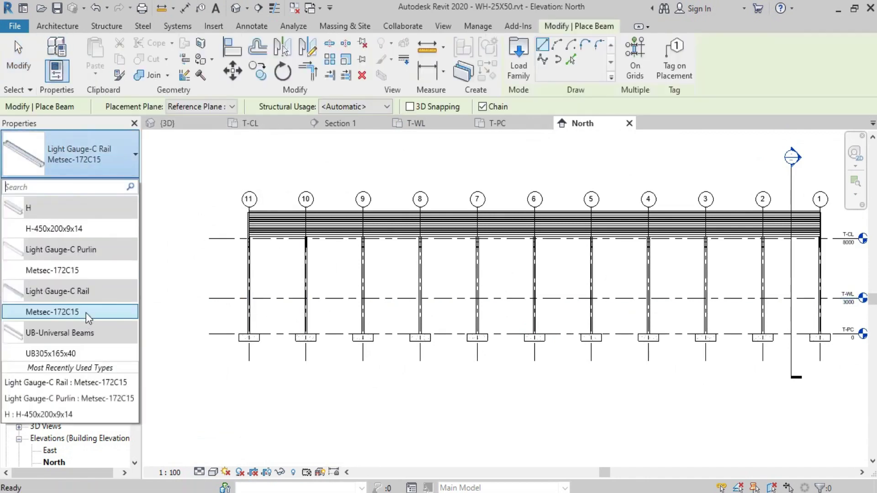
click(53, 311)
scroll(255, 314, up, 2)
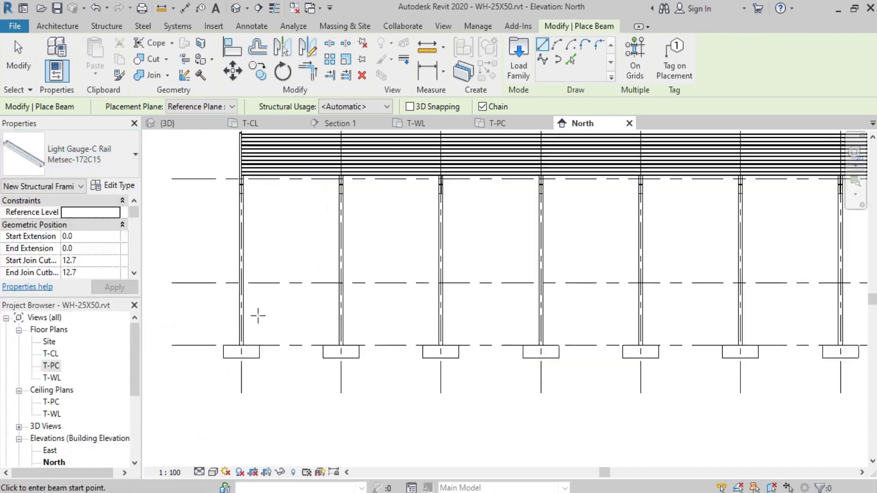
scroll(251, 290, up, 2)
scroll(224, 256, up, 2)
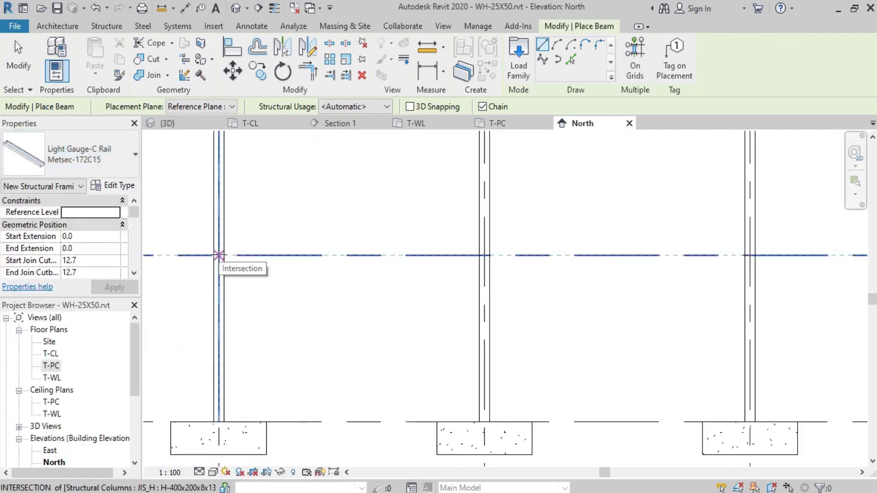
click(219, 254)
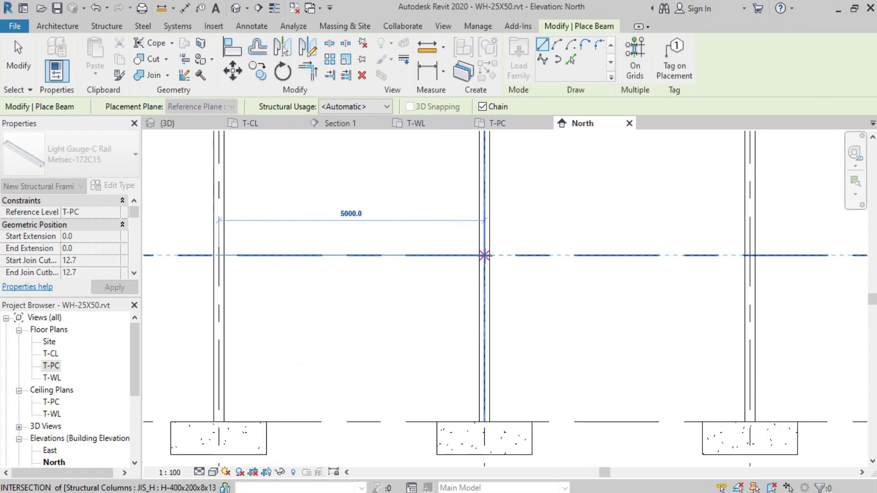
click(485, 255)
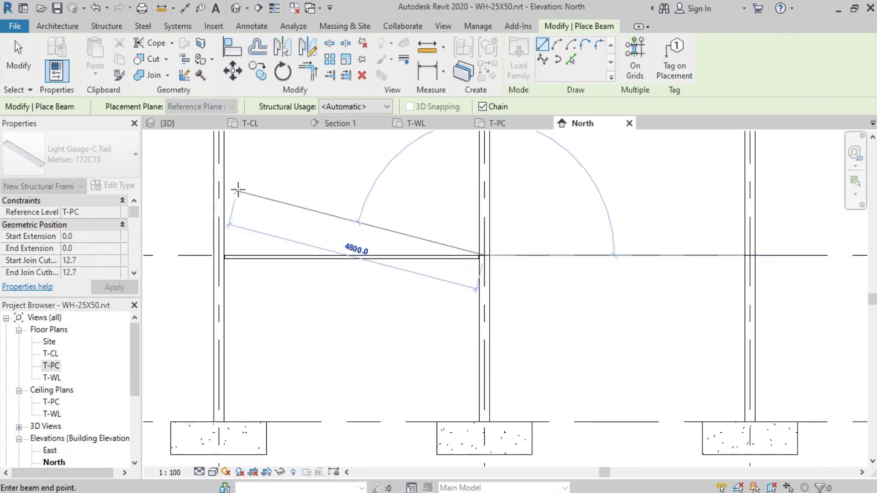
key(Escape)
key(Escape)
- Inspect the new side rail in 3D from an isometric corner and the front, then return to T-PC
click(167, 123)
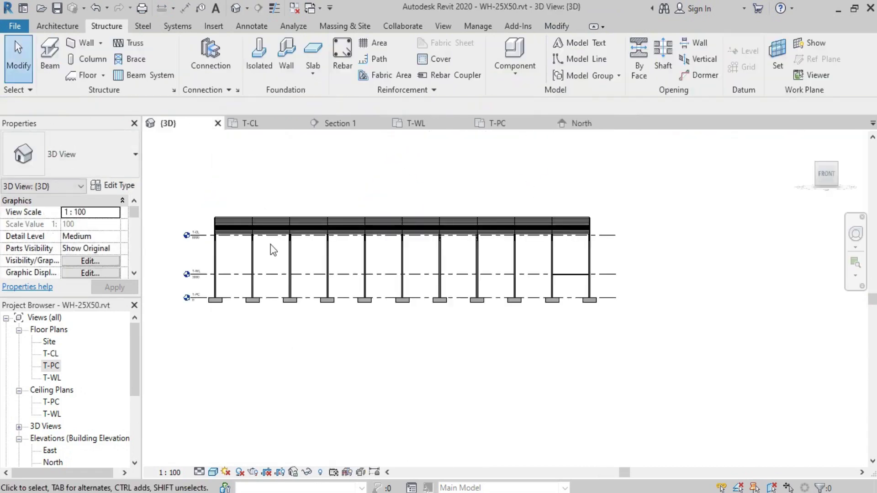
click(838, 190)
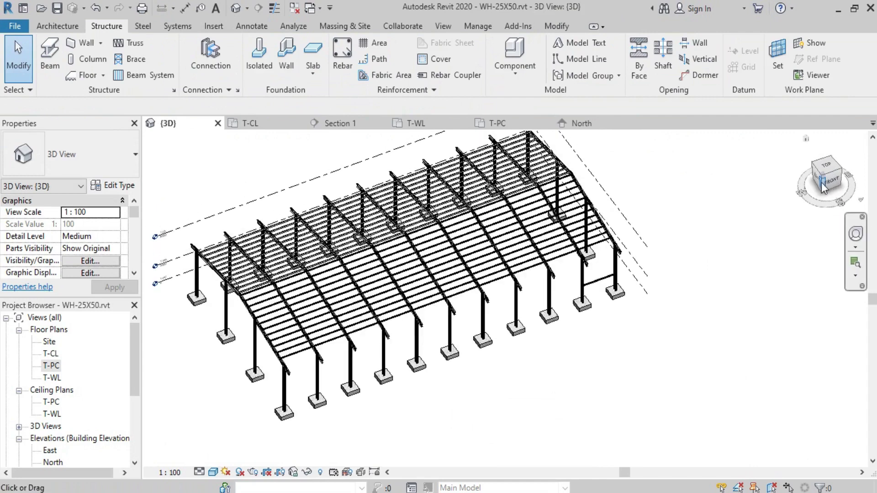
scroll(631, 274, up, 5)
scroll(660, 261, up, 3)
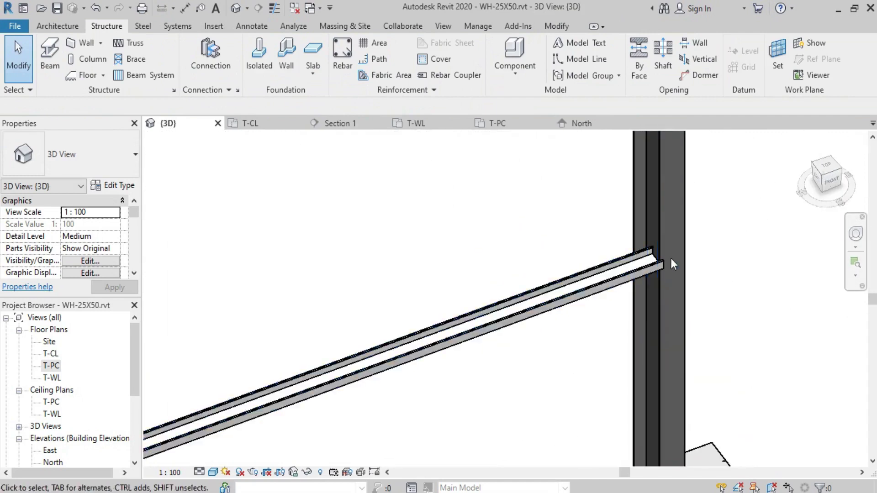
scroll(681, 255, down, 2)
click(827, 180)
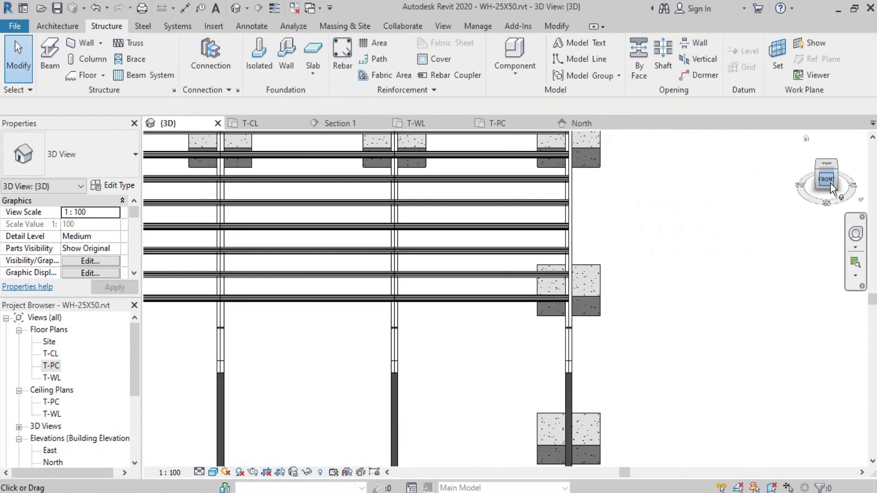
scroll(607, 314, up, 3)
scroll(613, 302, up, 1)
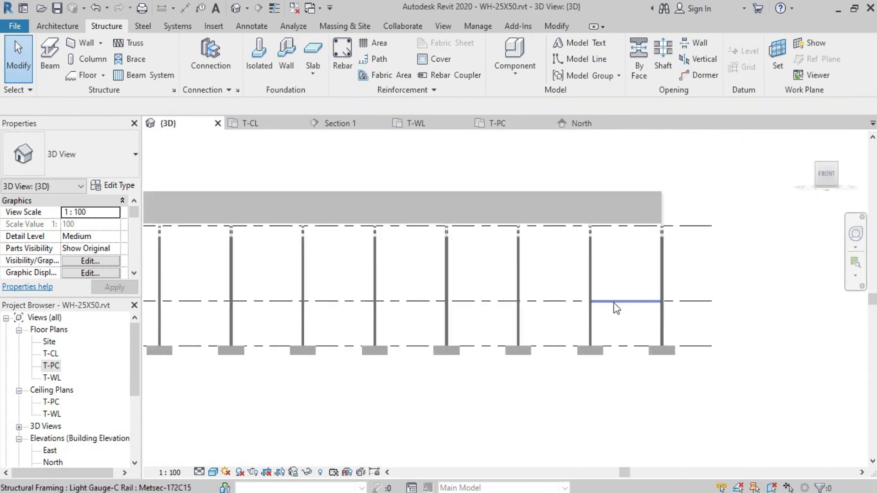
click(513, 127)
- Disallow joins at both the right and left ends of the side rail
middle_drag(511, 347, 695, 334)
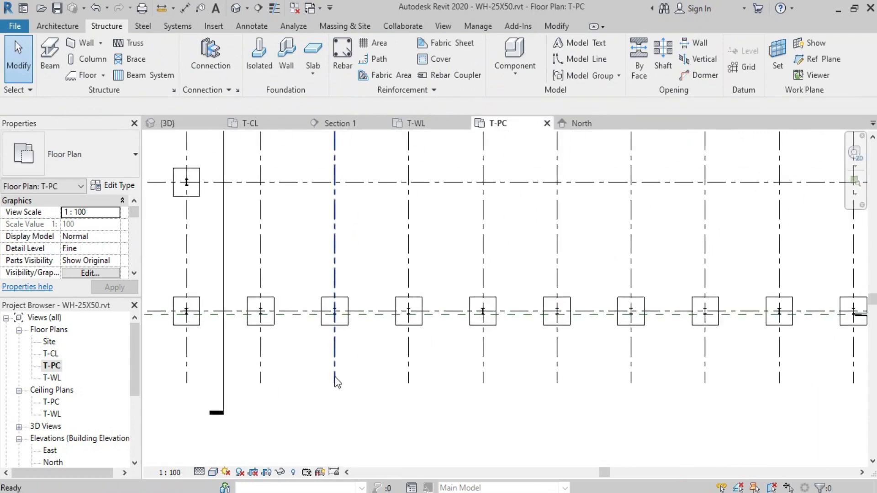
scroll(695, 334, up, 3)
scroll(612, 329, up, 4)
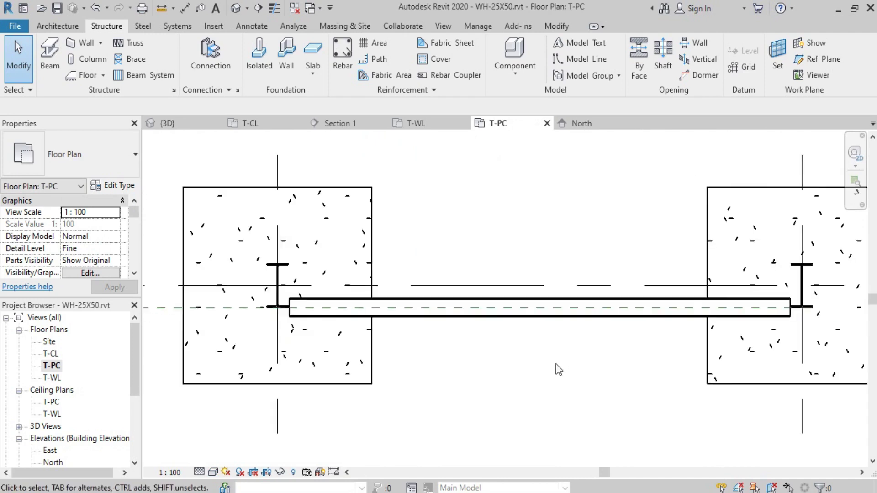
click(567, 318)
scroll(824, 304, up, 2)
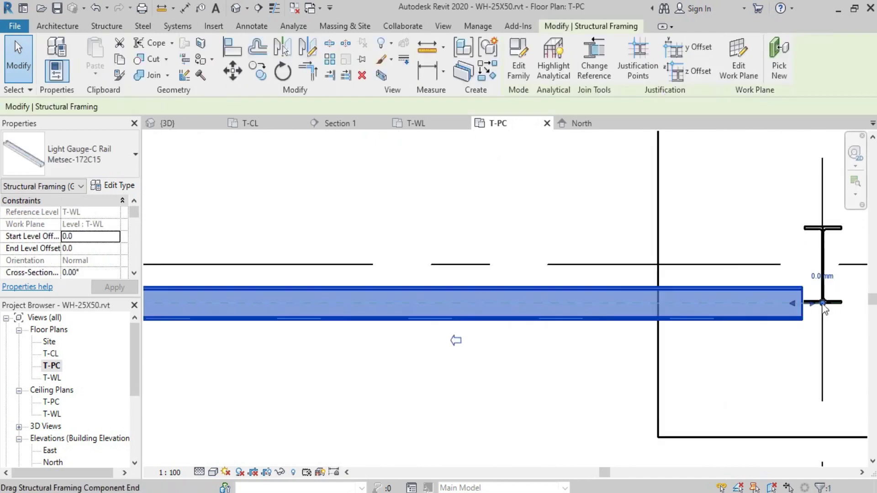
scroll(824, 304, up, 2)
right_click(827, 305)
click(740, 241)
scroll(767, 322, down, 2)
scroll(631, 319, up, 3)
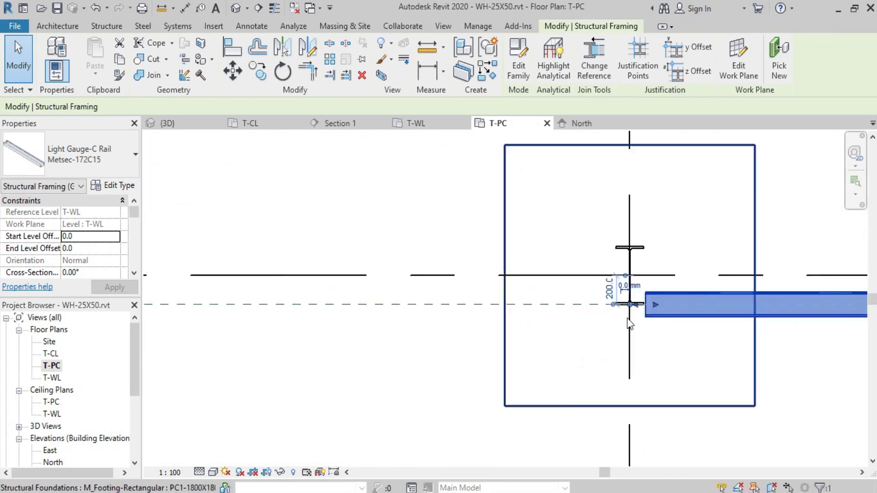
scroll(640, 301, up, 5)
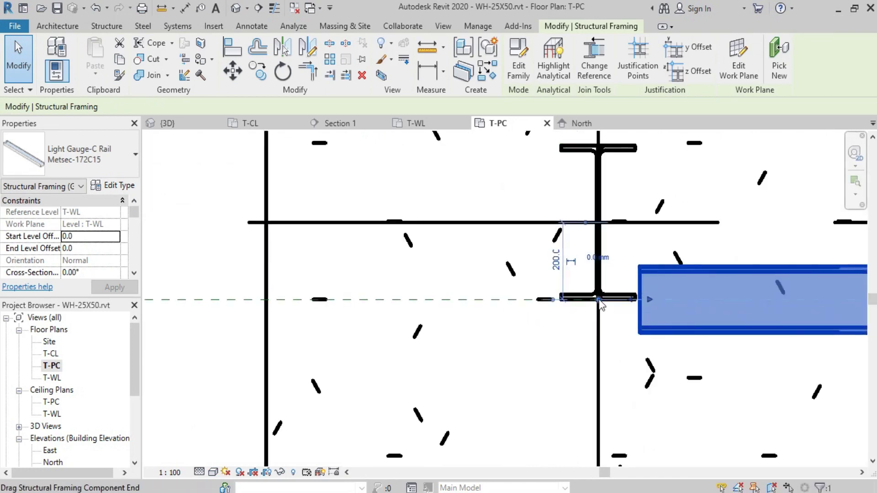
right_click(600, 301)
click(640, 242)
- Reselect the side rail to check its ends are no longer joined
click(479, 352)
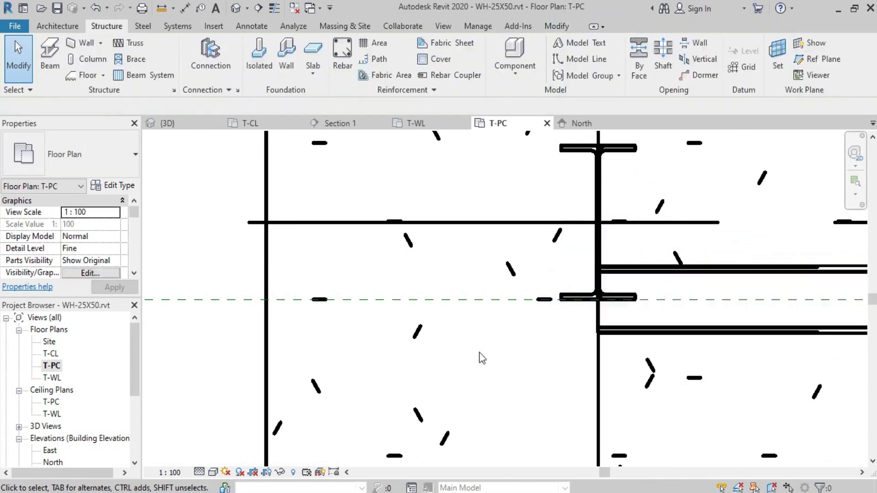
scroll(479, 352, down, 2)
click(630, 338)
scroll(544, 300, up, 1)
scroll(544, 299, up, 2)
scroll(491, 303, down, 4)
click(678, 392)
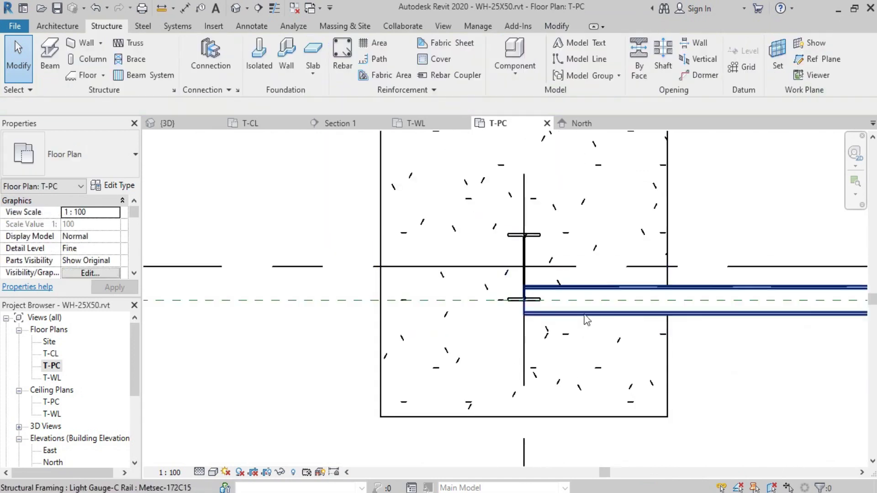
click(539, 302)
scroll(539, 302, up, 2)
click(446, 350)
scroll(446, 350, down, 1)
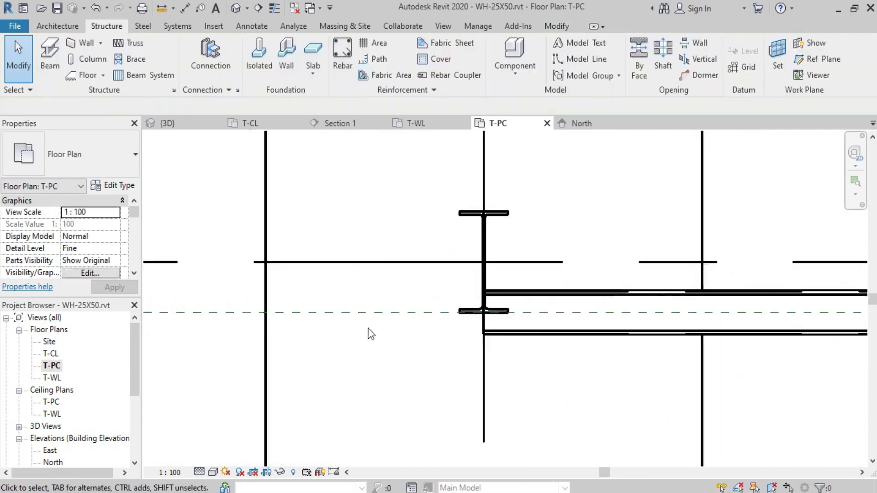
scroll(489, 315, down, 2)
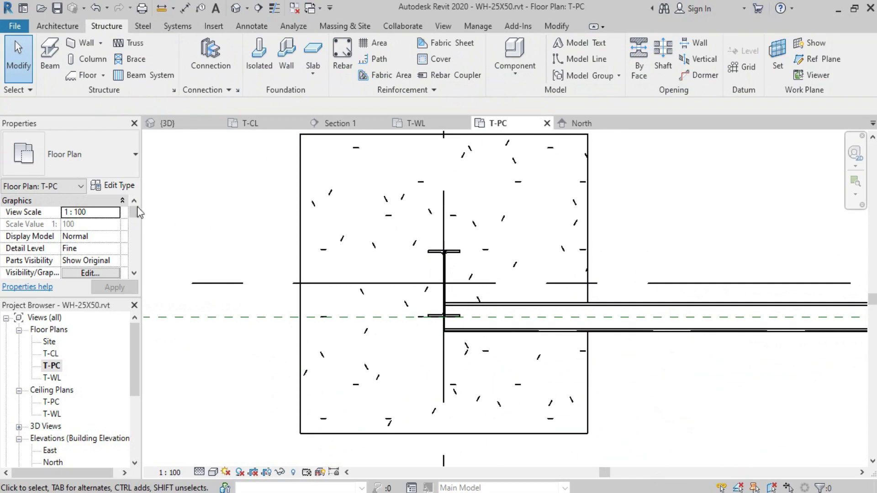
- Align the rail's top edge flush with the dashed RP-W reference plane
key(l)
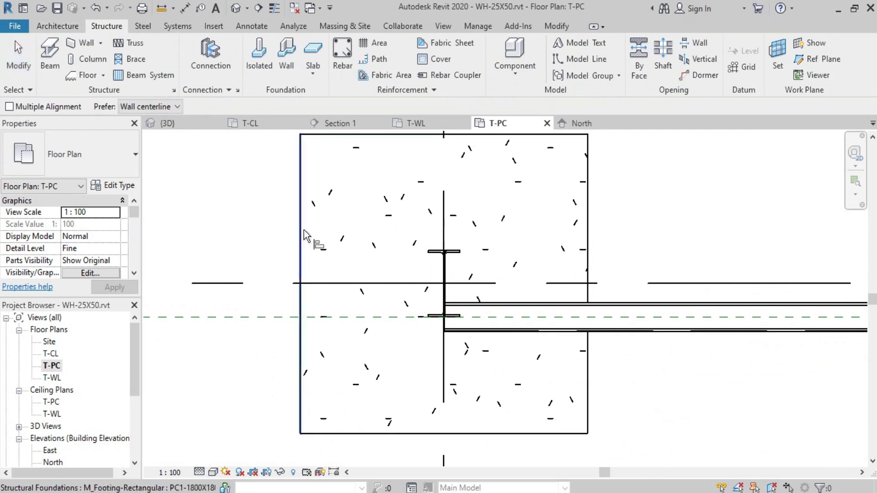
click(410, 318)
click(711, 306)
scroll(719, 332, up, 3)
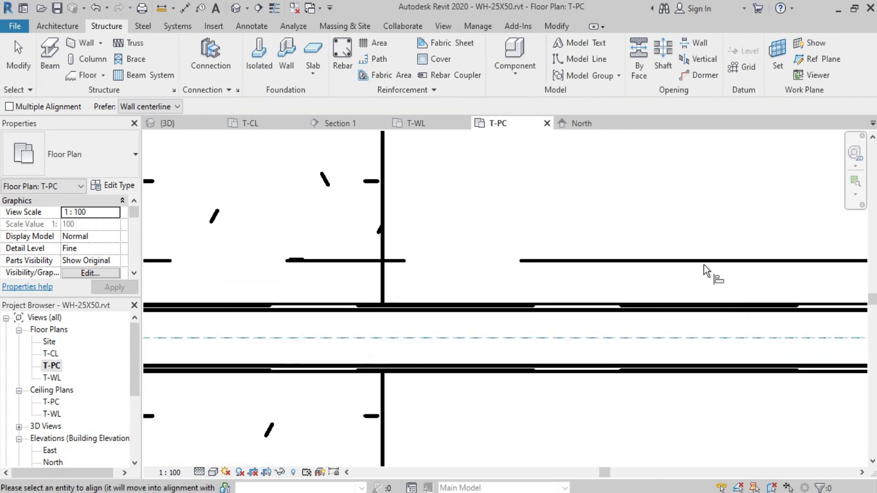
scroll(704, 265, down, 2)
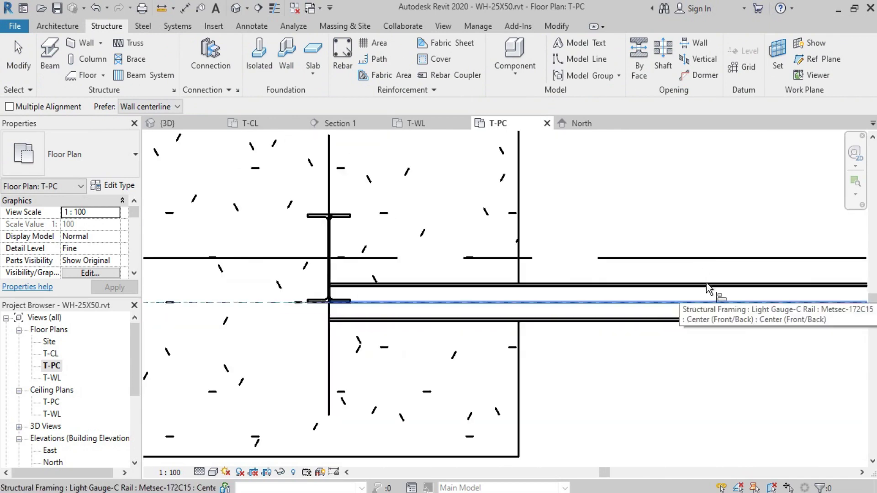
click(707, 286)
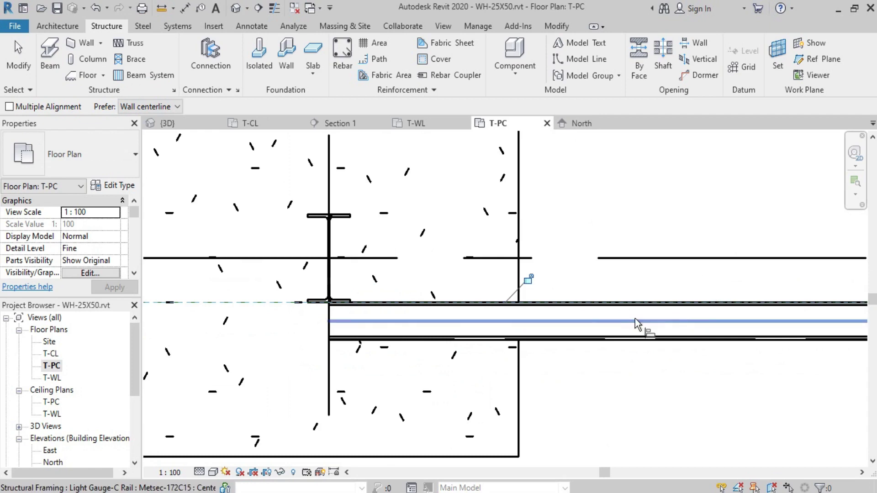
scroll(357, 315, up, 2)
scroll(356, 296, down, 3)
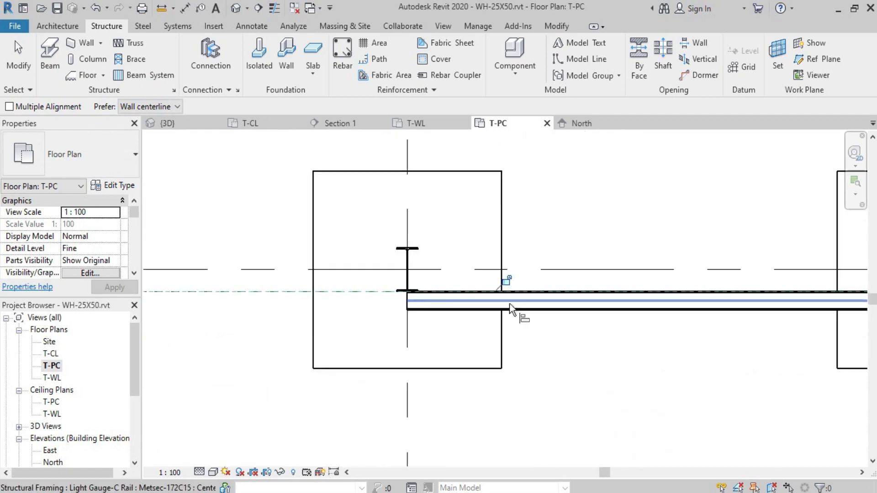
scroll(513, 285, down, 1)
click(24, 57)
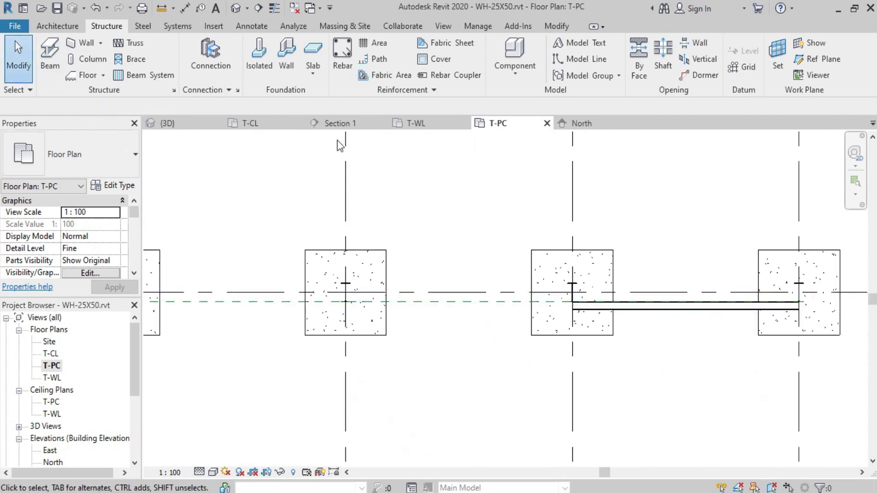
click(196, 121)
- Orbit and zoom the 3D view to inspect where the side rail meets the column
shift+middle_drag(627, 314, 795, 201)
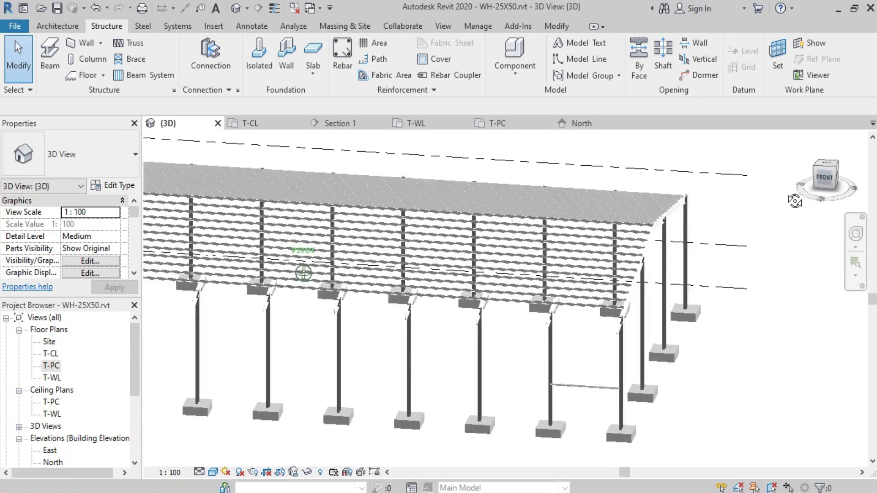
scroll(656, 354, up, 5)
scroll(827, 191, up, 3)
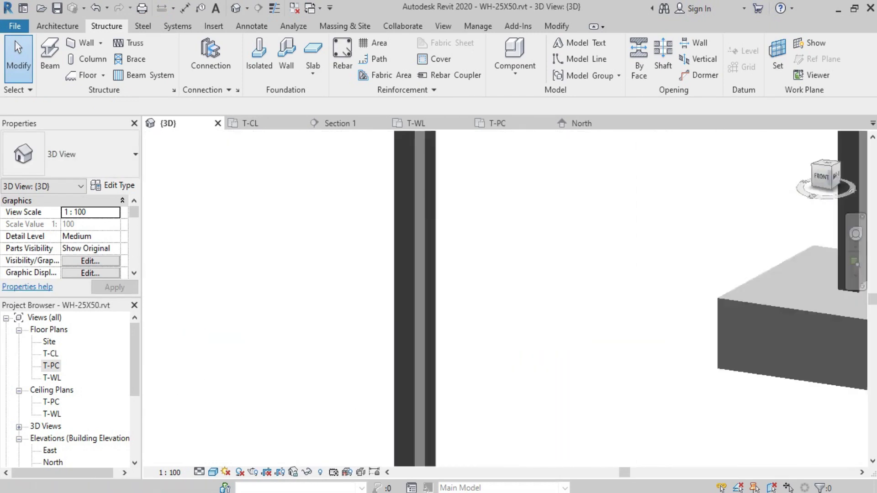
scroll(805, 226, down, 5)
scroll(548, 229, up, 1)
scroll(312, 238, up, 1)
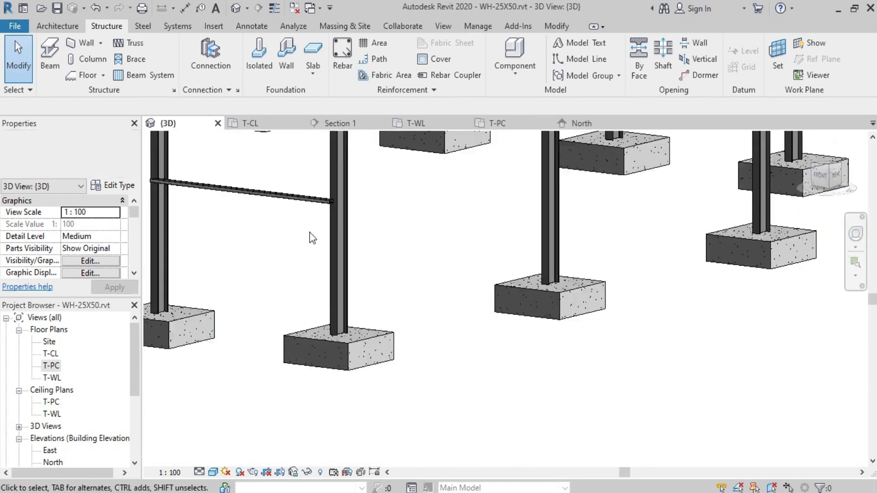
scroll(312, 238, up, 3)
scroll(396, 210, up, 2)
scroll(526, 275, up, 2)
scroll(550, 297, up, 1)
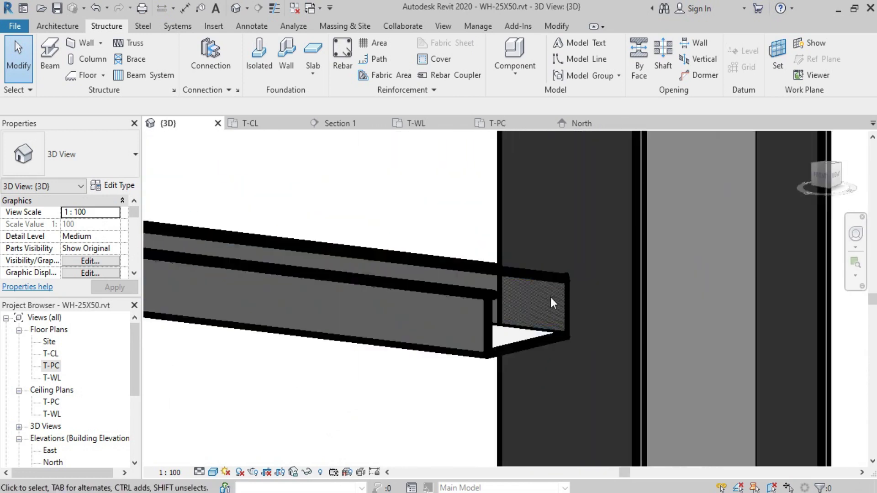
middle_drag(550, 297, 482, 343)
scroll(402, 261, down, 1)
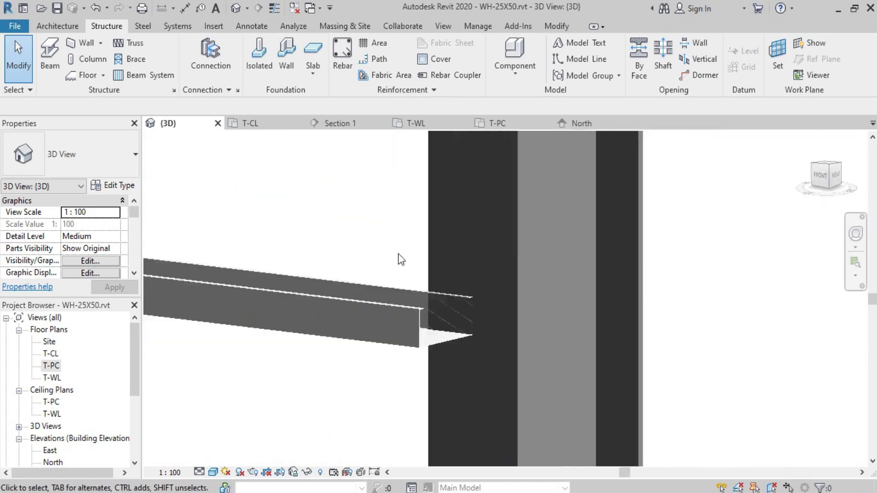
scroll(434, 283, down, 3)
scroll(502, 320, down, 3)
scroll(552, 350, down, 1)
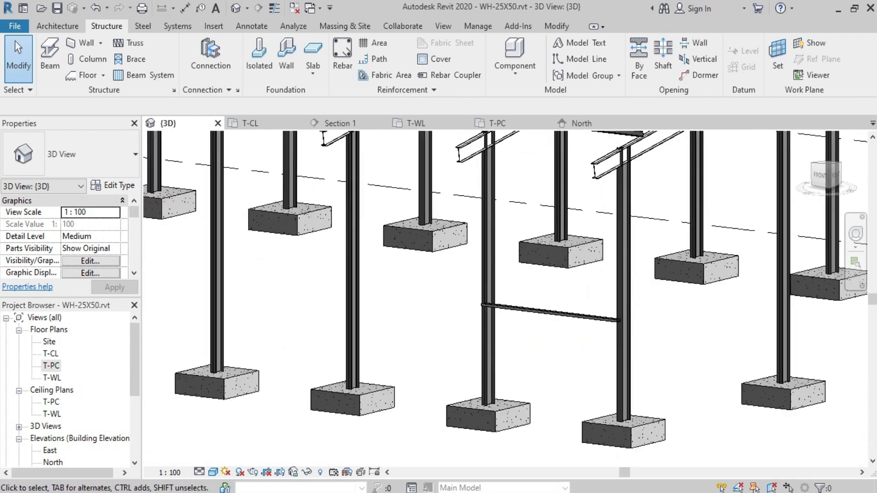
scroll(529, 322, up, 2)
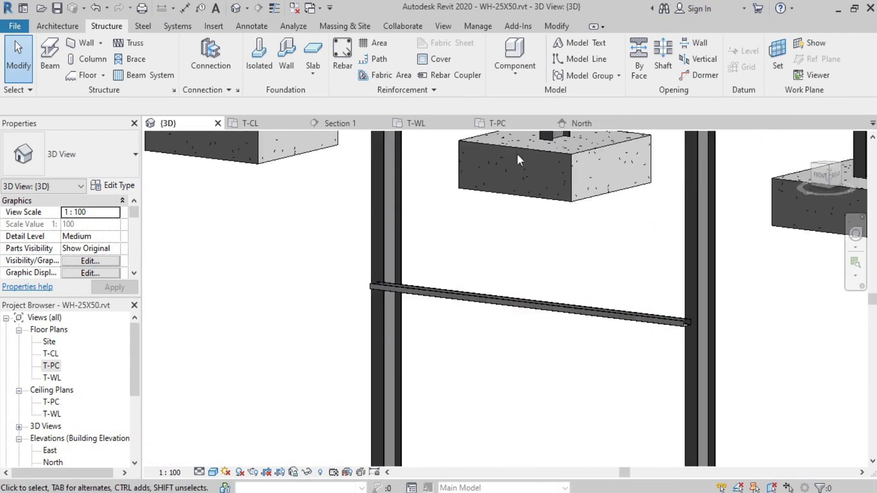
click(544, 122)
- Show the North elevation zoomed in on the side rail's junction with the column
click(584, 124)
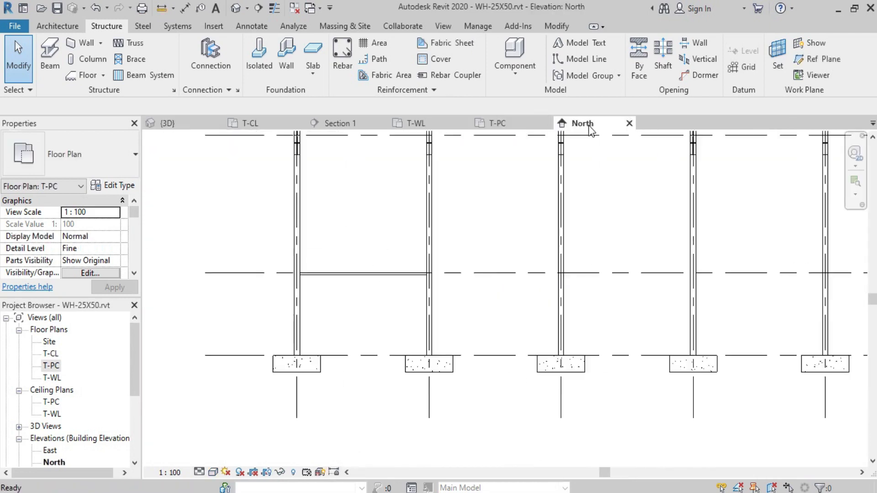
scroll(388, 285, up, 5)
middle_drag(215, 278, 448, 328)
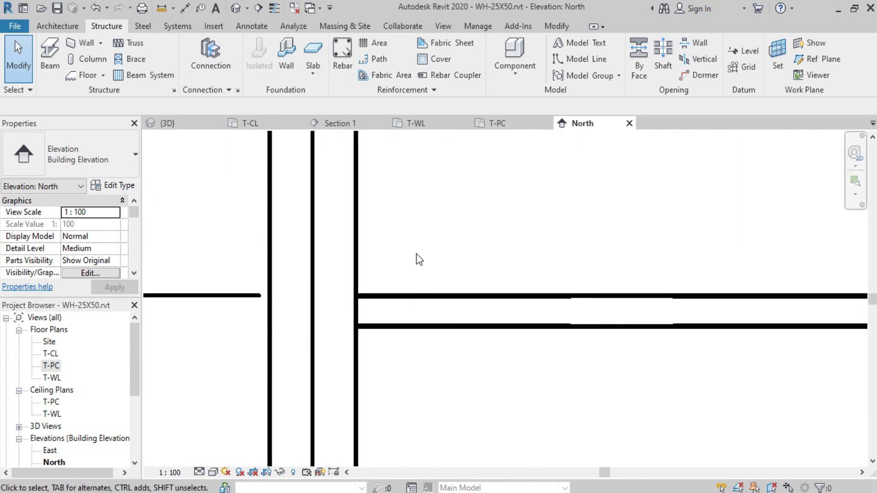
scroll(427, 309, down, 2)
scroll(393, 309, down, 1)
scroll(349, 314, up, 2)
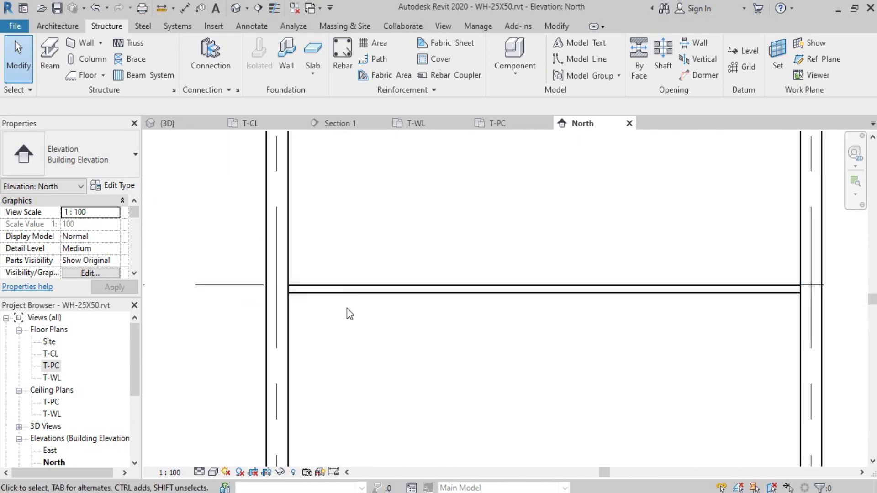
- Align the Light Gauge-C Rail onto the T-WL level line
click(247, 286)
click(357, 294)
scroll(384, 279, up, 1)
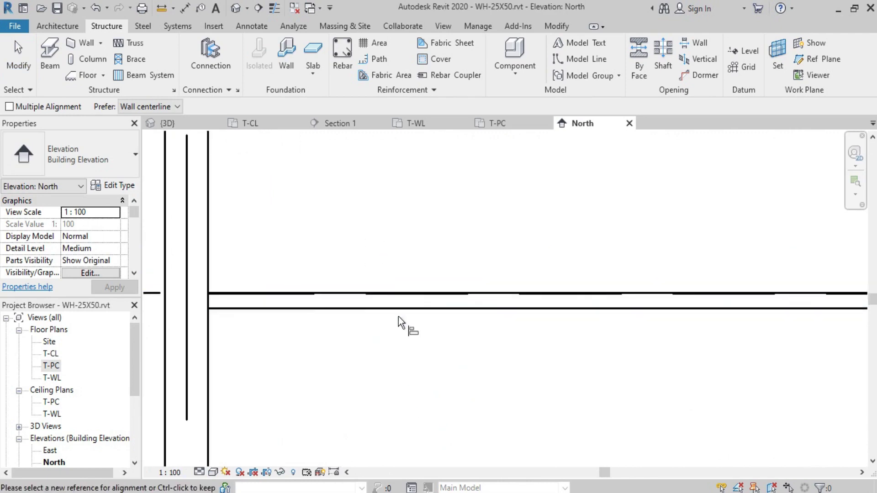
scroll(421, 255, down, 1)
scroll(437, 320, up, 1)
scroll(438, 323, down, 1)
key(Escape)
key(Escape)
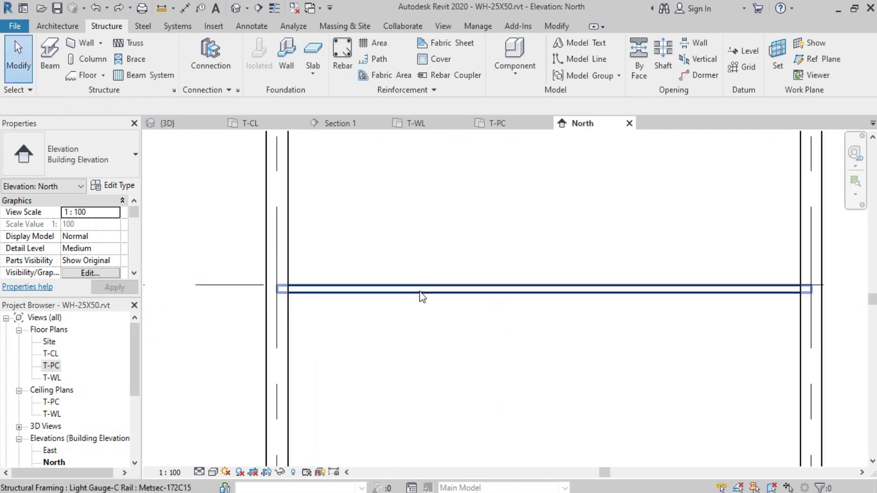
scroll(486, 307, down, 2)
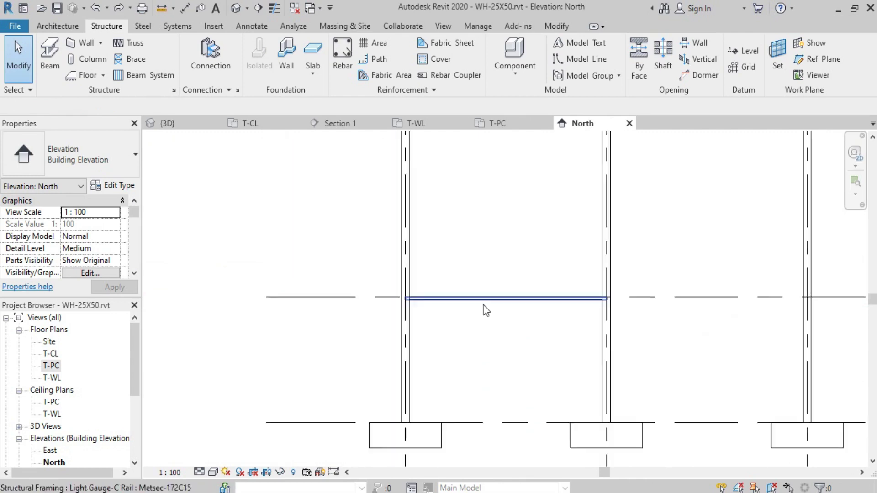
scroll(337, 335, up, 2)
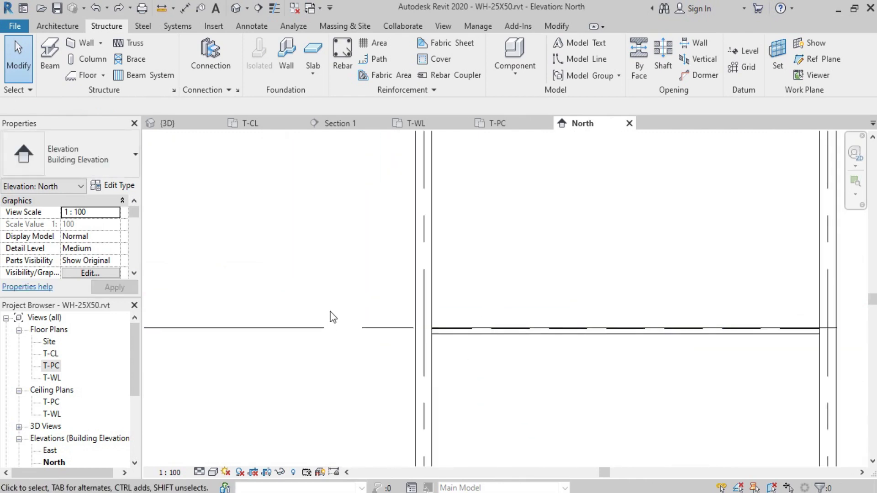
- Align the rail's edge to the T-WL level line using AL
key(a)
key(l)
click(367, 329)
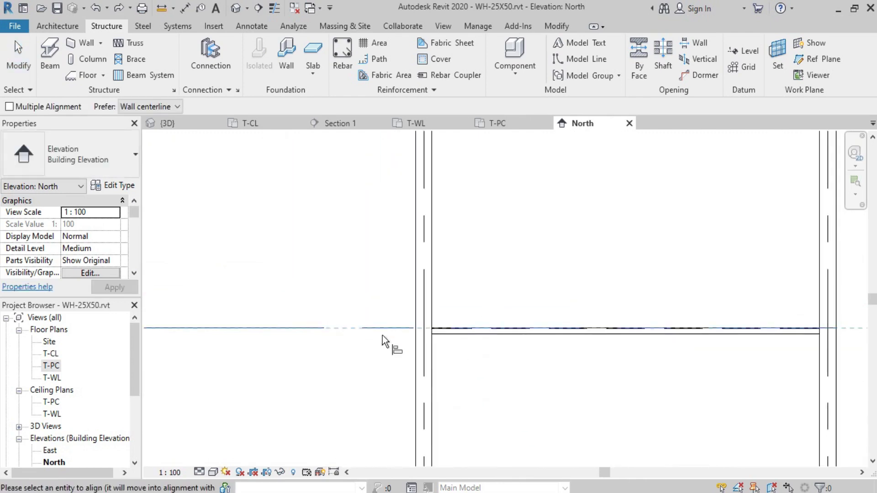
click(480, 336)
scroll(465, 273, down, 3)
scroll(577, 300, up, 2)
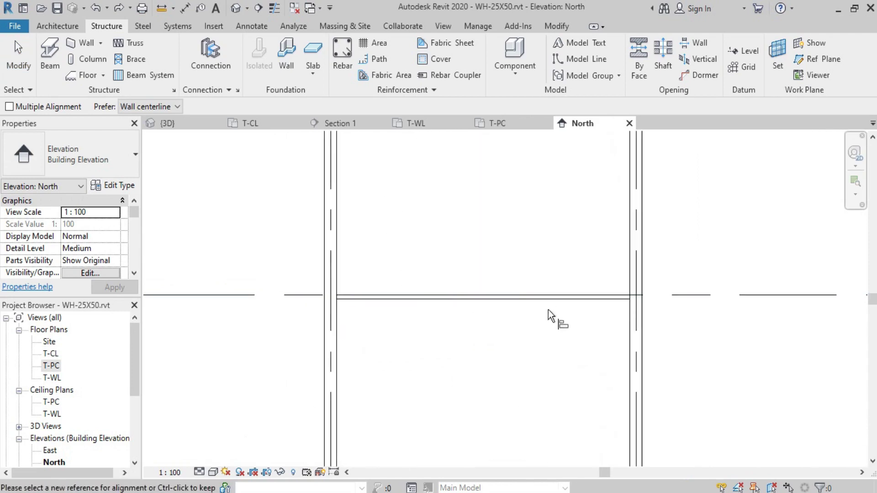
click(27, 61)
- Move the side rail up to its new height between the columns
click(413, 300)
scroll(466, 340, down, 5)
scroll(466, 340, up, 5)
click(232, 73)
click(384, 354)
scroll(383, 255, up, 1)
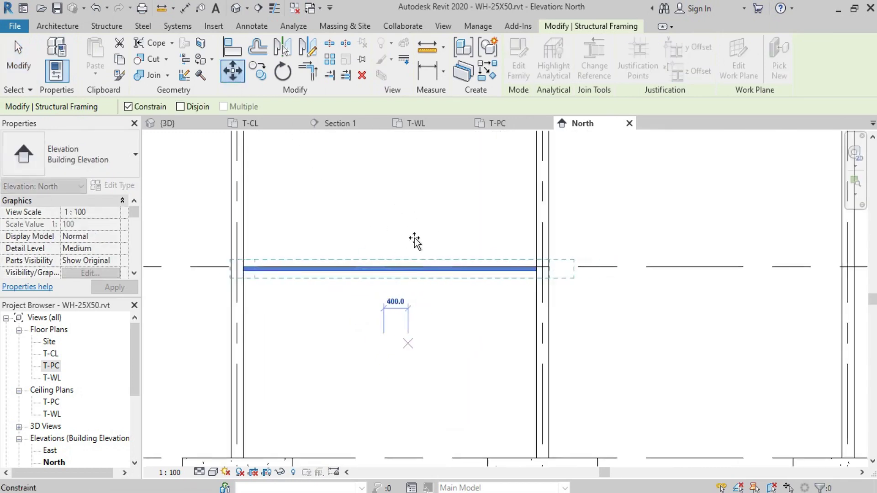
scroll(453, 251, down, 2)
click(402, 249)
click(425, 319)
scroll(425, 321, down, 2)
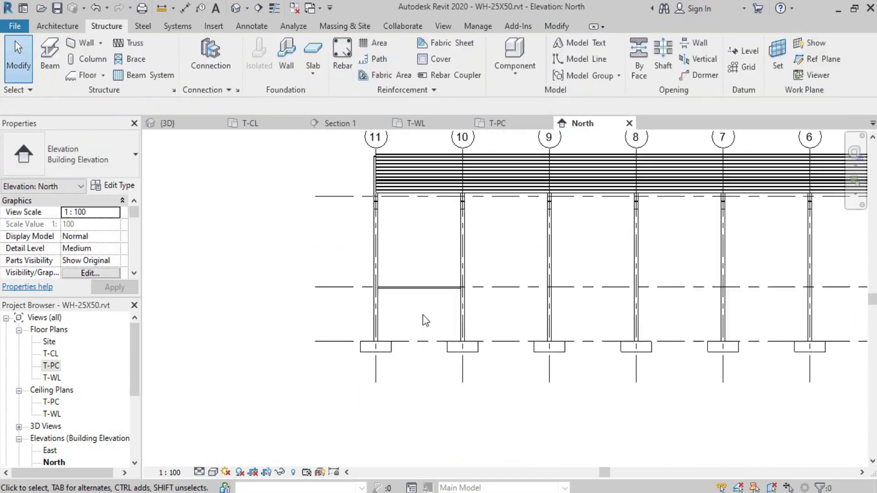
scroll(433, 293, up, 2)
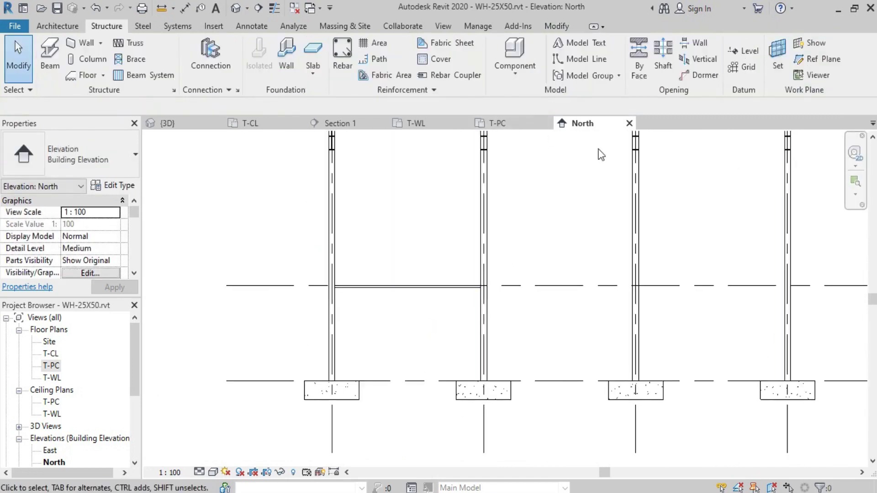
- Review the rail in the T-CL floor plan and the Section 1 view
click(269, 123)
scroll(449, 354, up, 2)
scroll(319, 373, up, 1)
middle_drag(319, 372, 319, 376)
click(358, 121)
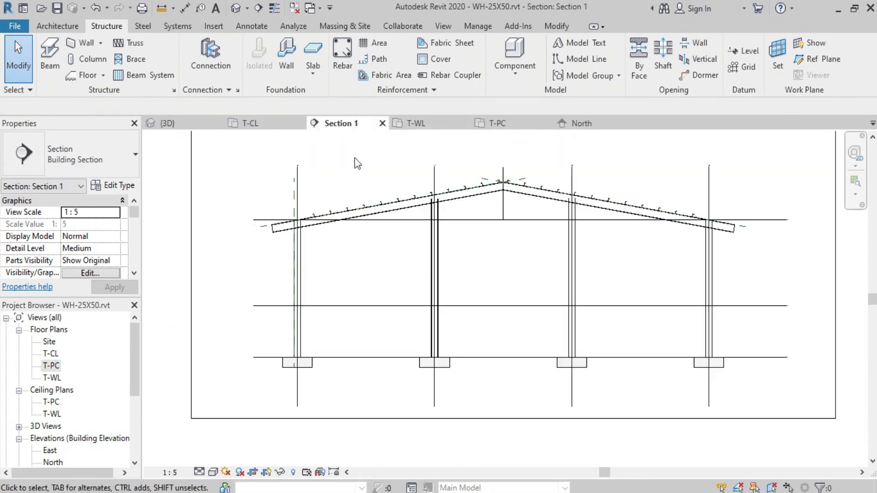
scroll(716, 309, up, 1)
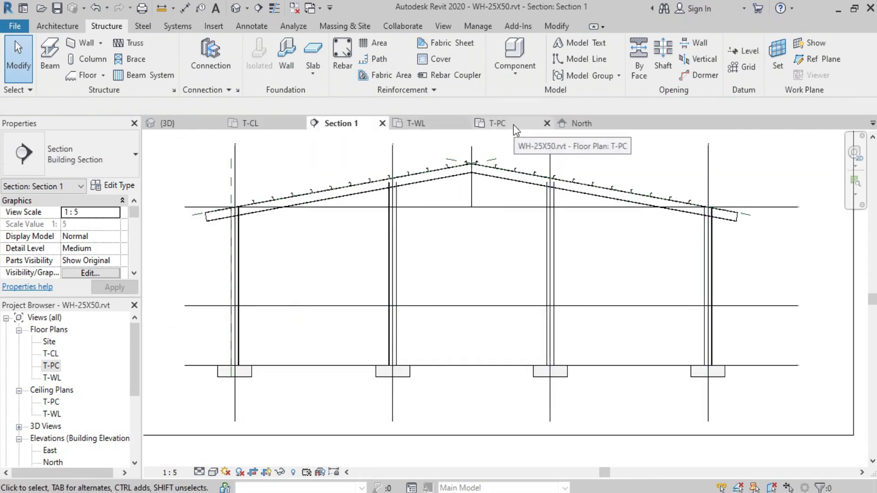
- Check the North elevation again, then return to the 3D view
click(579, 122)
scroll(336, 291, up, 3)
scroll(377, 287, down, 2)
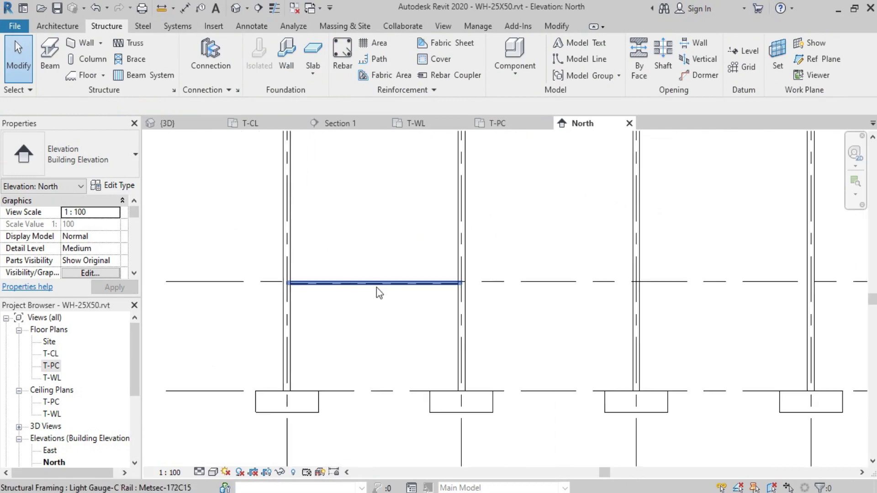
click(191, 121)
scroll(497, 314, up, 2)
- Select the C-rail and turn the 3D view to the ViewCube's Right face
scroll(651, 331, up, 3)
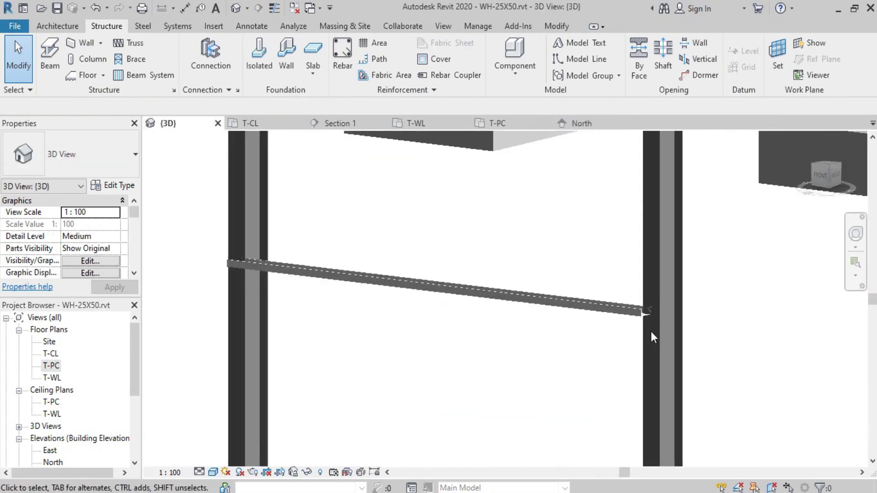
scroll(651, 332, up, 3)
click(633, 318)
scroll(625, 319, down, 3)
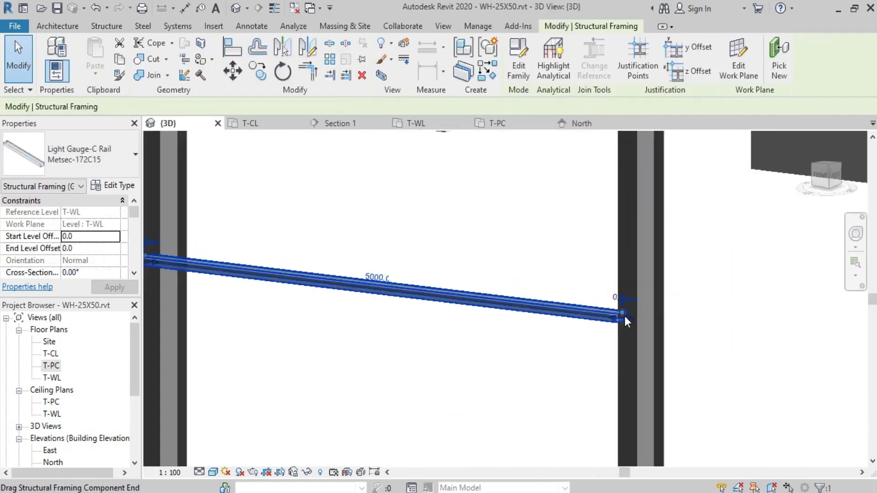
scroll(626, 321, down, 2)
drag(828, 182, 822, 197)
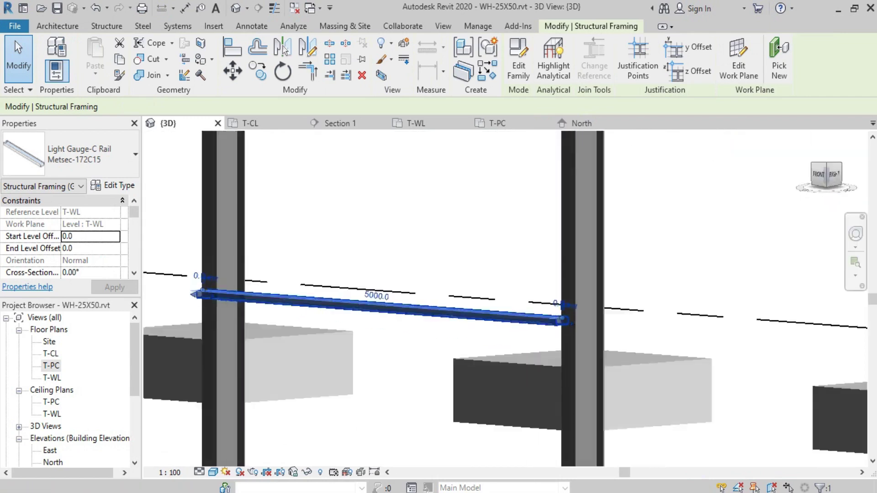
click(820, 176)
click(834, 174)
- Inspect the rail end, then bring the T-WL level head into view
scroll(511, 297, up, 1)
click(475, 336)
scroll(492, 303, up, 2)
click(492, 303)
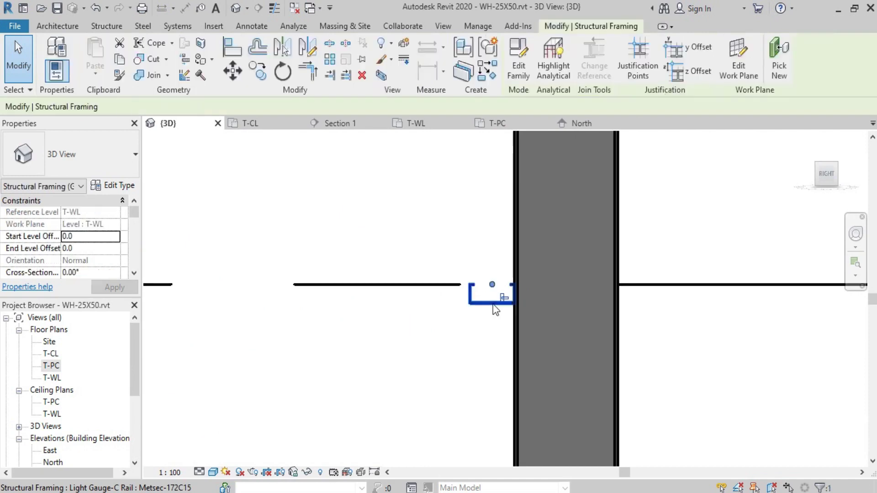
scroll(484, 320, down, 3)
click(470, 350)
middle_drag(476, 328, 681, 294)
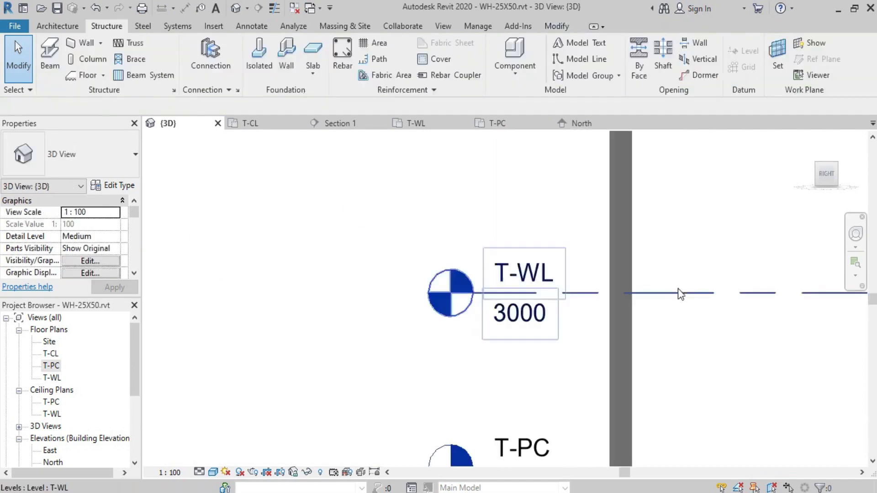
scroll(639, 296, up, 1)
scroll(598, 297, up, 1)
scroll(559, 297, up, 2)
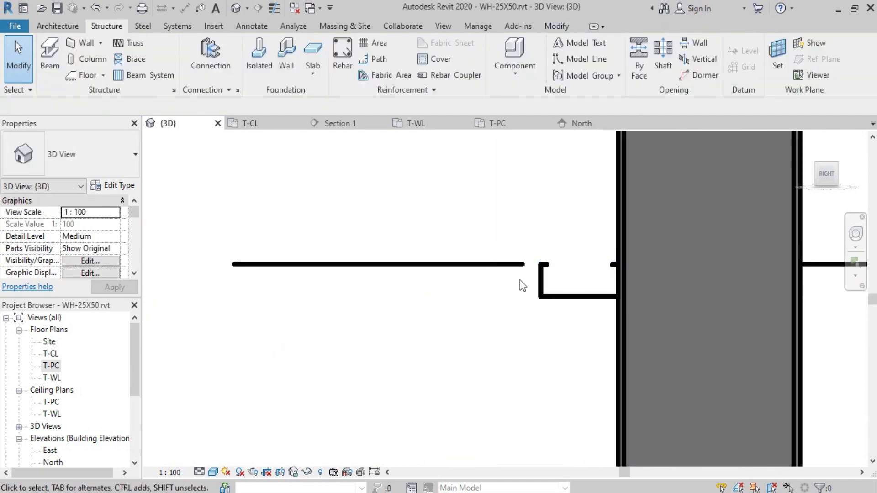
- Align the C-rail to the T-WL level, then show its Detach From Plane command
key(a)
key(l)
click(457, 263)
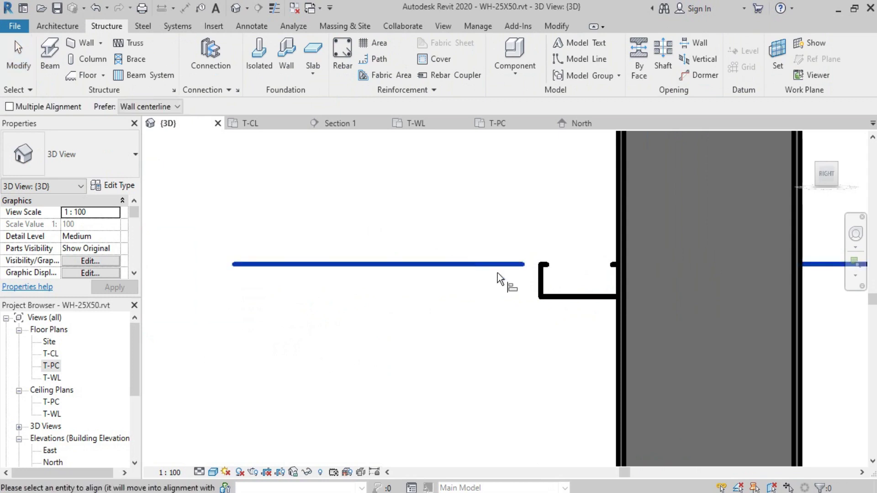
click(549, 300)
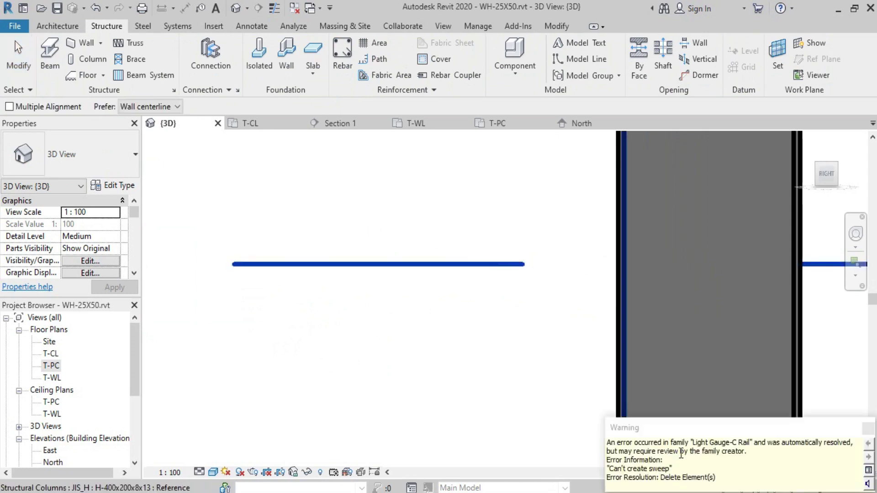
scroll(546, 361, down, 2)
scroll(537, 311, down, 1)
scroll(540, 295, down, 1)
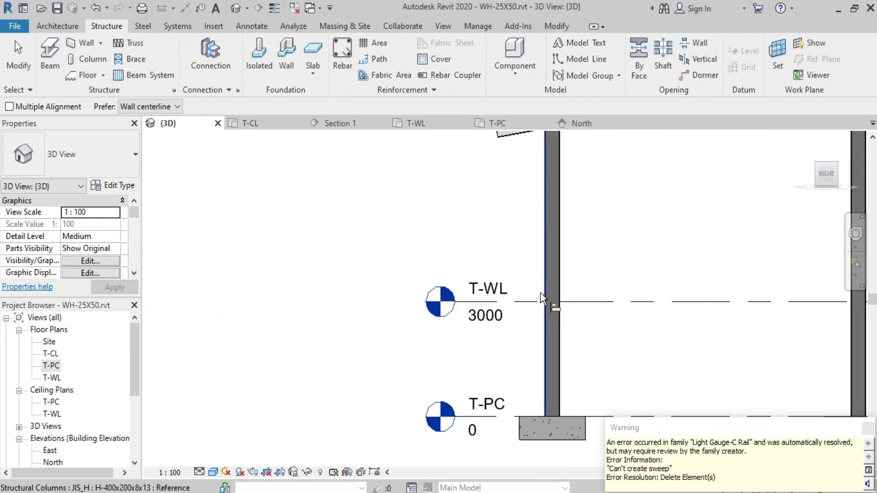
scroll(540, 297, up, 5)
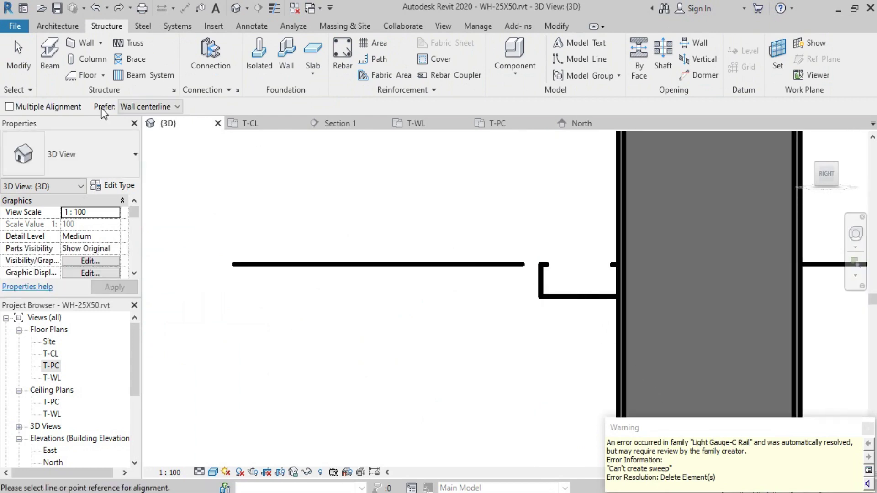
click(18, 58)
click(560, 297)
right_click(560, 298)
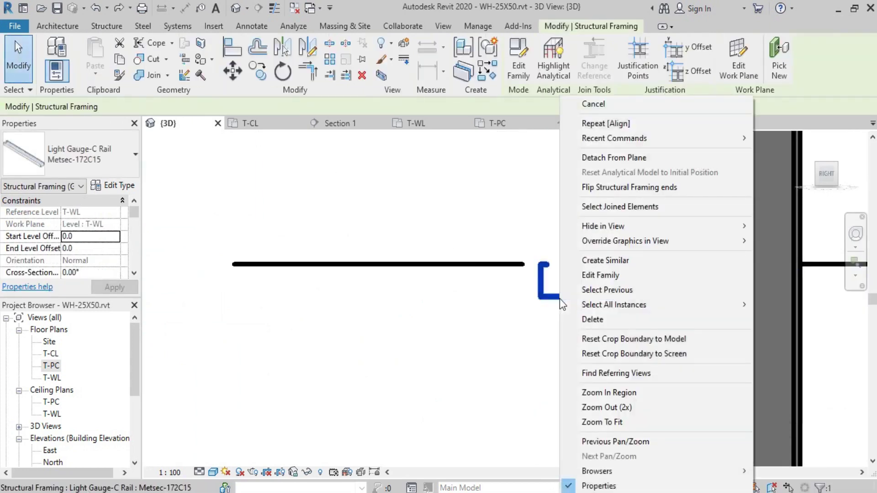
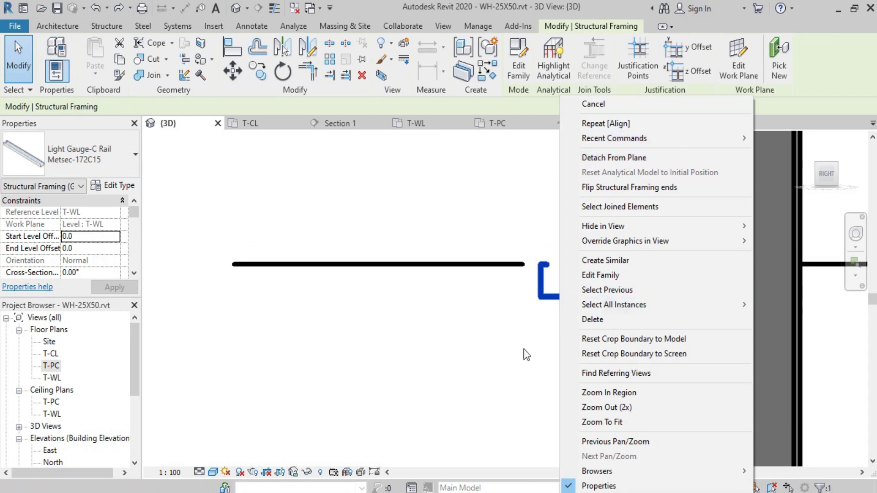
- Select the C-rail girt and set the view scale to 1:2
key(Escape)
middle_drag(552, 289, 411, 307)
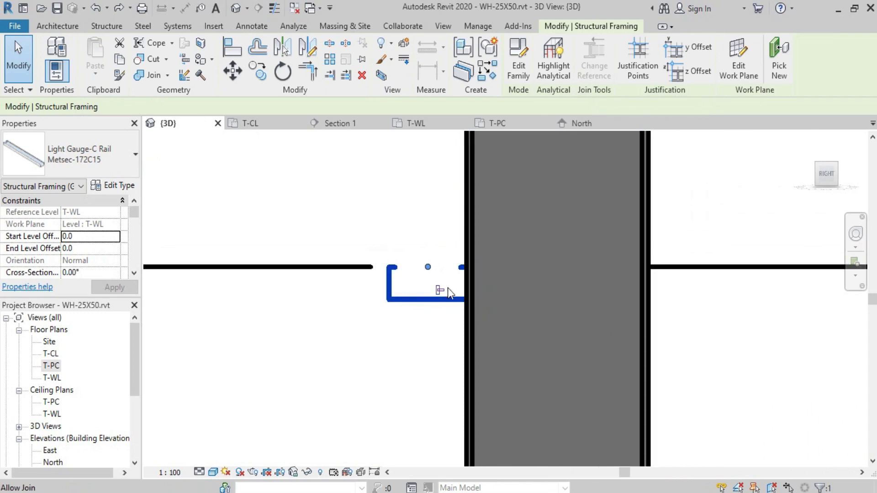
click(421, 329)
click(416, 315)
scroll(440, 303, up, 2)
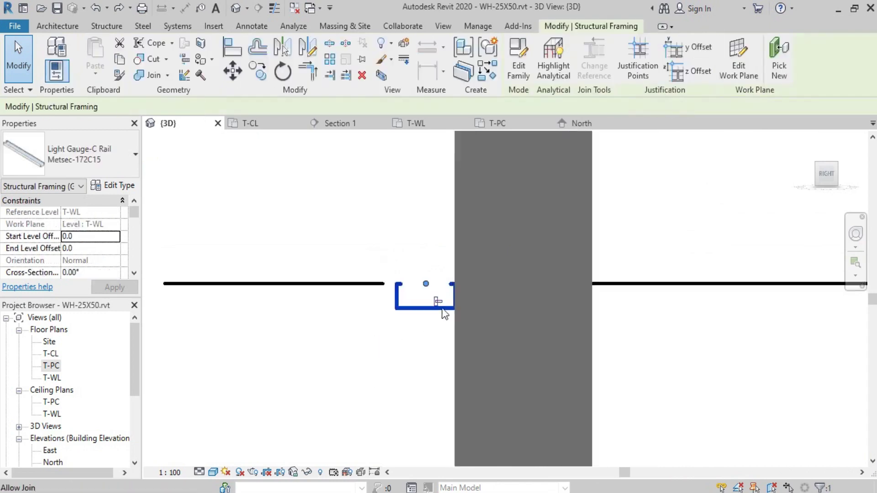
scroll(439, 303, up, 3)
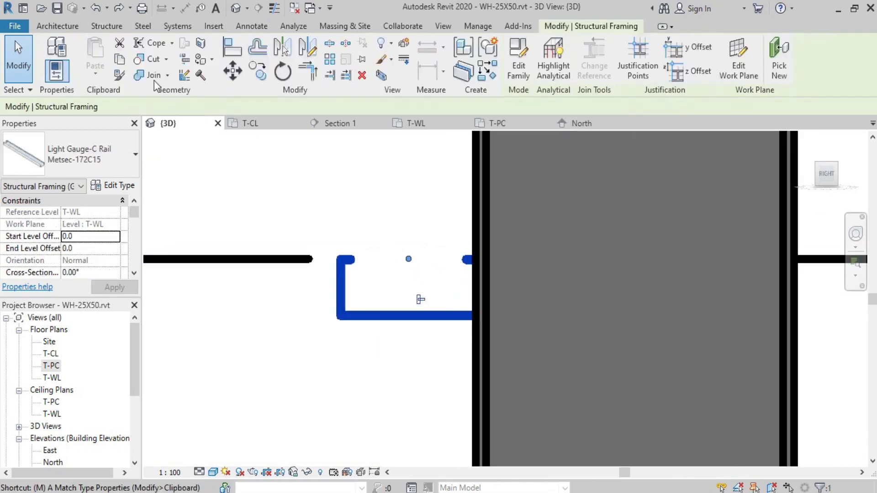
key(m)
key(v)
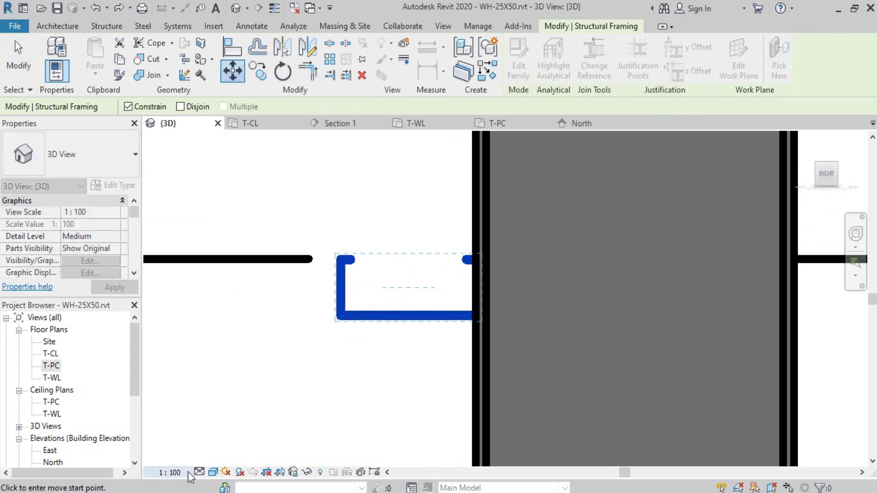
click(188, 472)
click(172, 295)
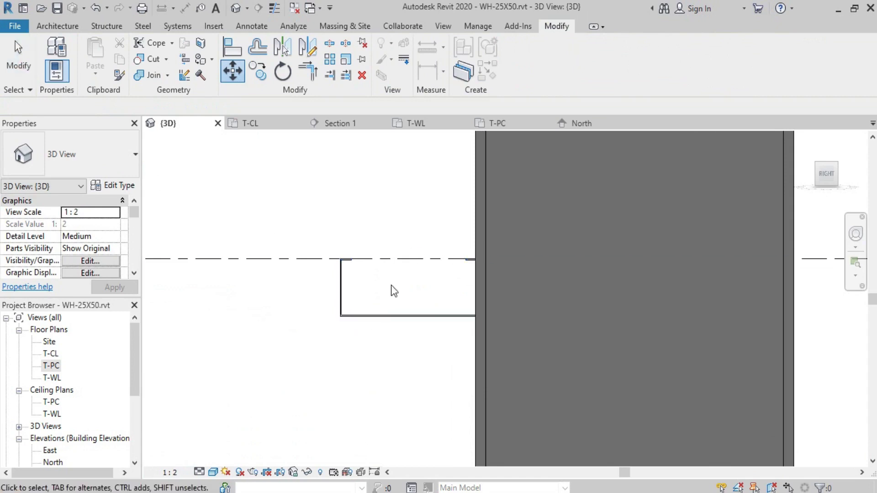
- Move the Metsec-172C15 C-rail against the column face and check it in 3D
click(386, 316)
click(237, 66)
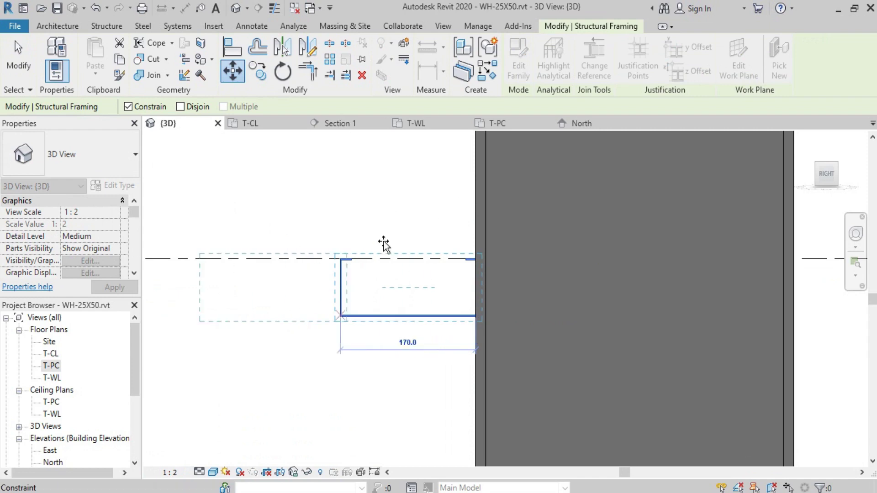
click(476, 262)
scroll(426, 313, down, 2)
scroll(425, 314, down, 2)
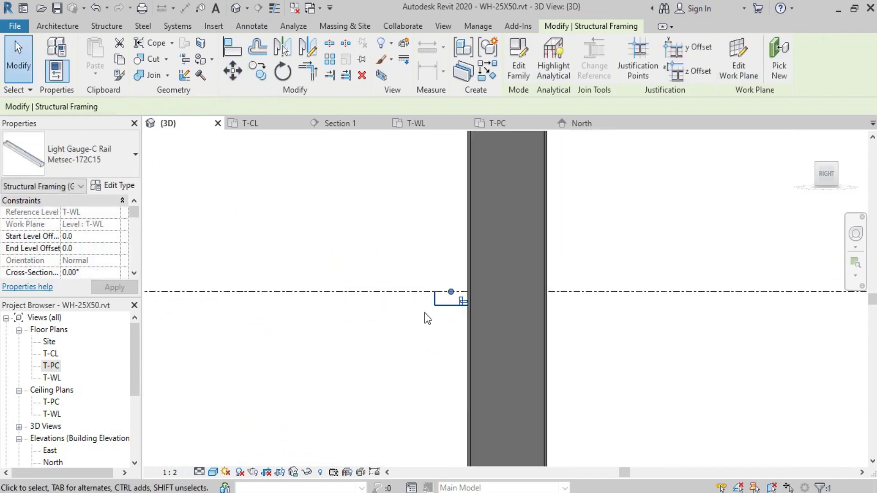
key(Escape)
scroll(413, 322, down, 2)
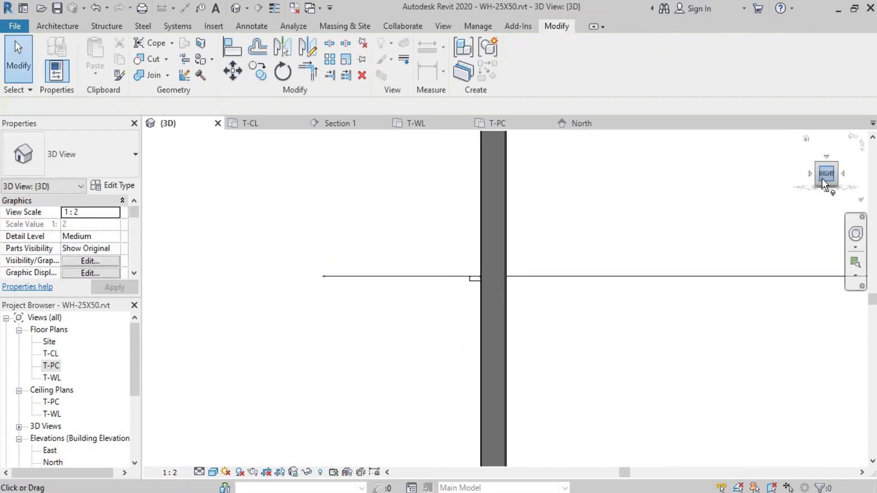
drag(824, 175, 864, 194)
scroll(523, 292, up, 3)
scroll(537, 279, up, 2)
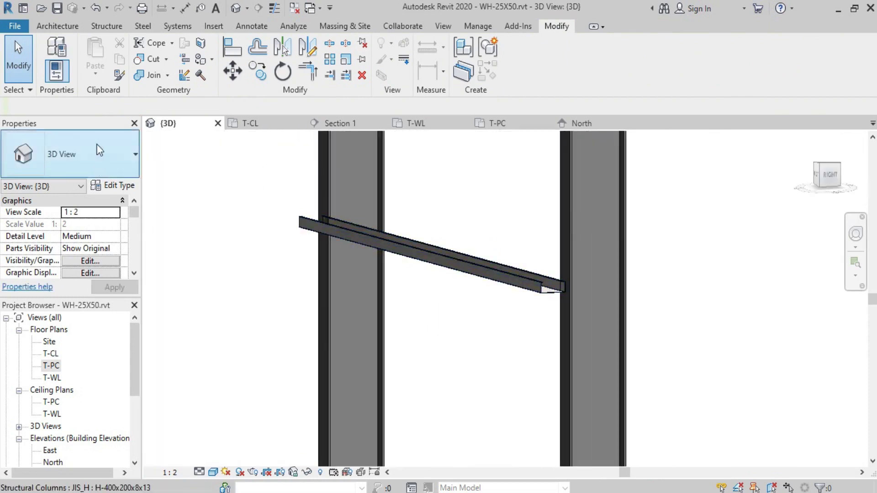
- Show the North elevation zoomed on the column-beam junction
click(578, 123)
scroll(287, 291, up, 2)
middle_drag(348, 287, 515, 270)
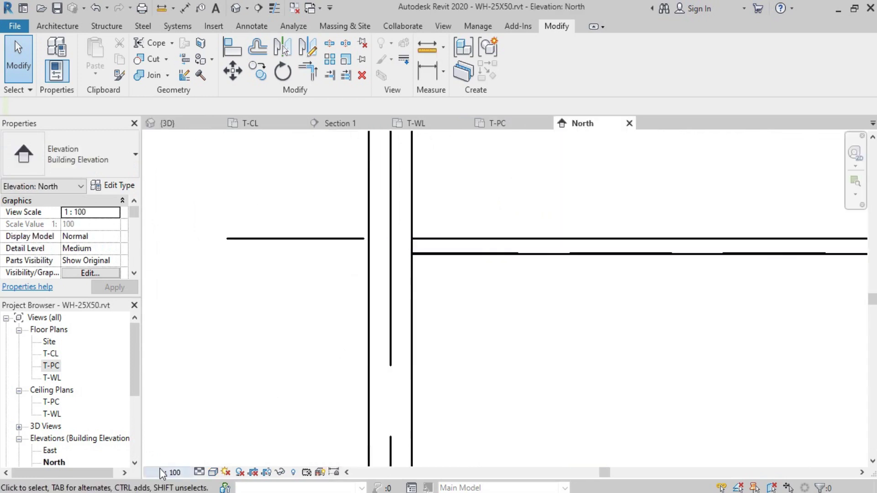
- Set the North elevation scale to 1:2 and select the C-rail
click(176, 473)
click(182, 294)
scroll(264, 308, down, 5)
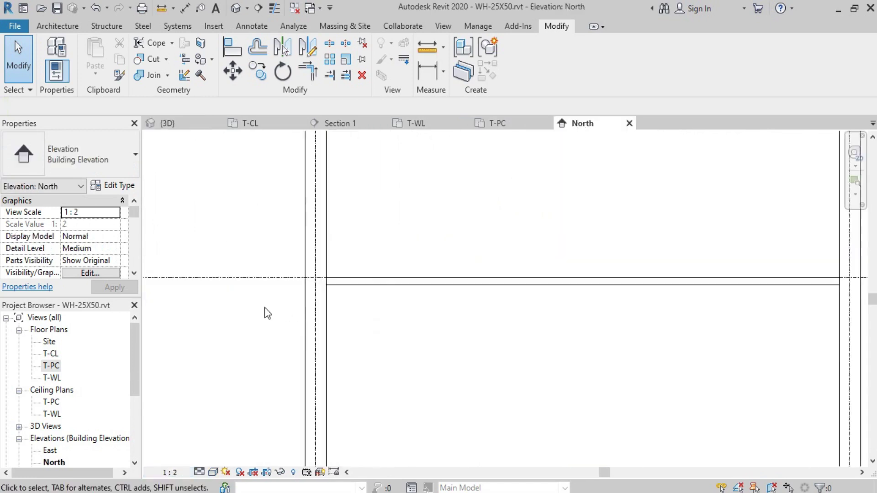
click(423, 302)
scroll(588, 288, up, 2)
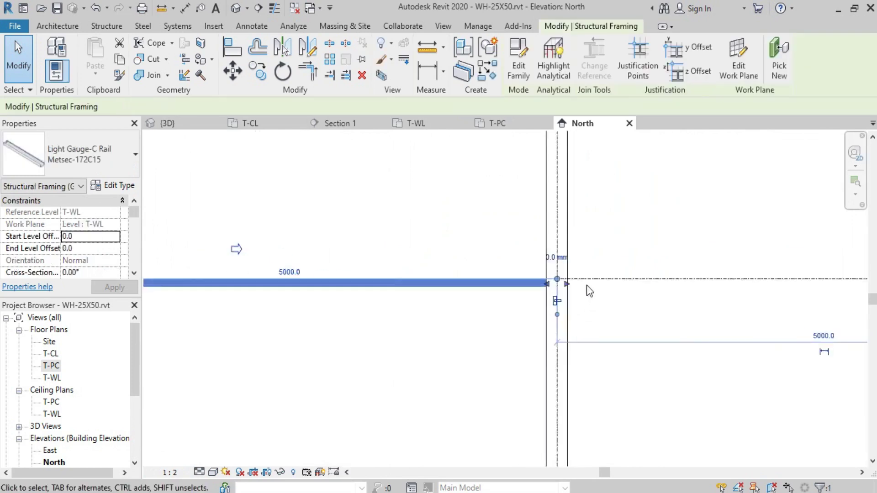
scroll(546, 297, up, 2)
scroll(470, 279, up, 3)
scroll(504, 320, down, 2)
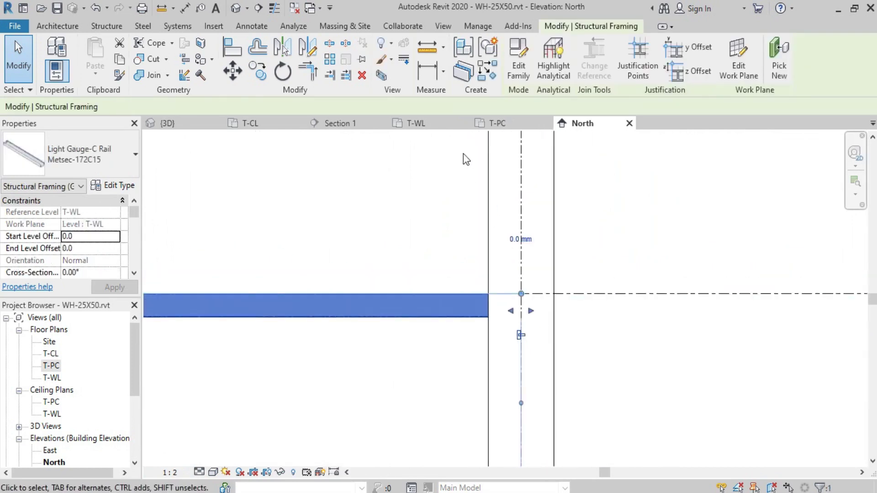
- Move the C-rail end to the grid intersection with Constrain off and Disjoin on
click(237, 78)
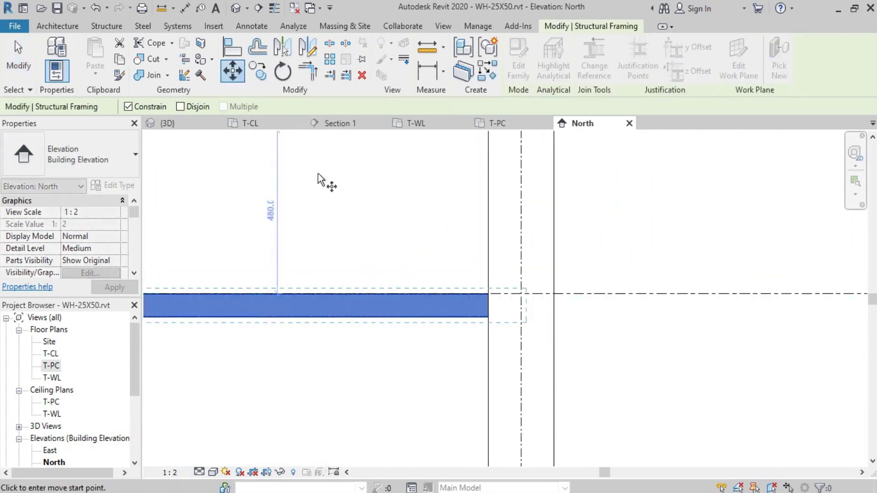
click(488, 316)
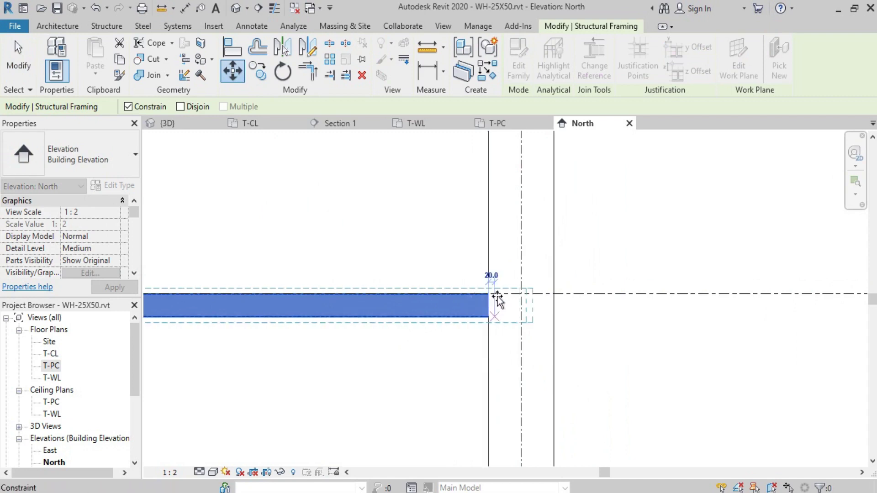
click(128, 107)
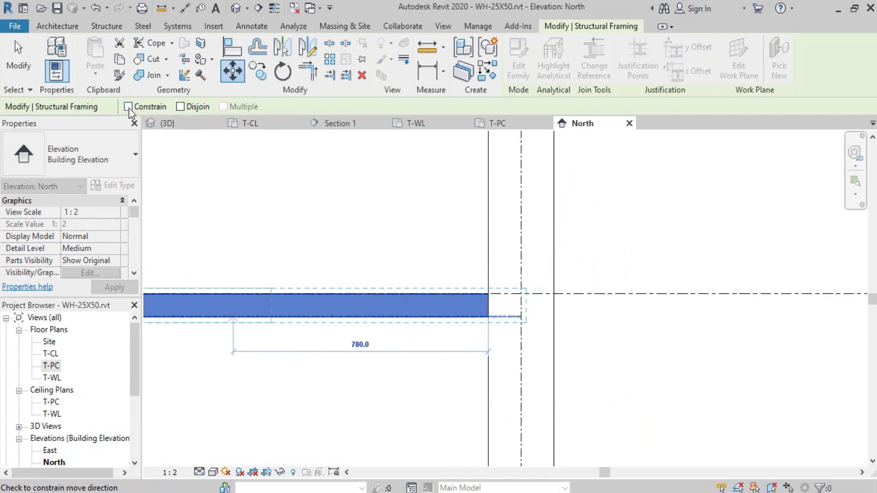
click(180, 107)
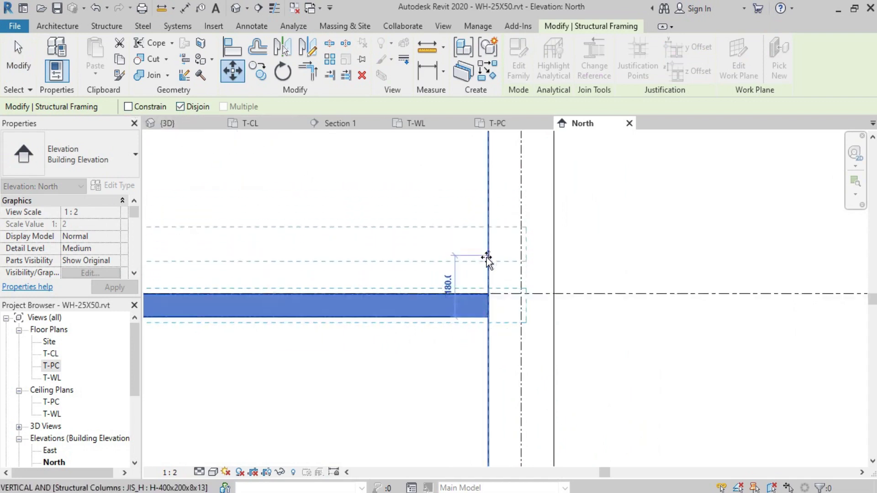
scroll(492, 293, up, 3)
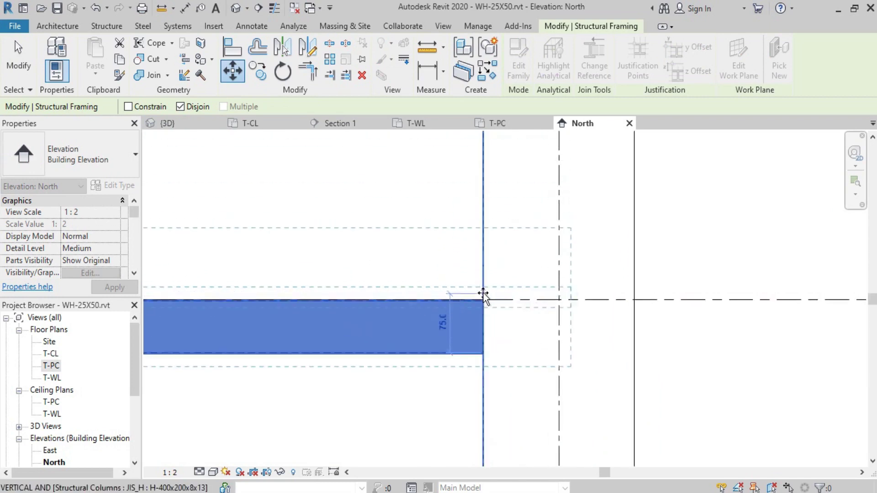
click(483, 300)
scroll(571, 299, down, 5)
click(474, 350)
scroll(571, 315, down, 2)
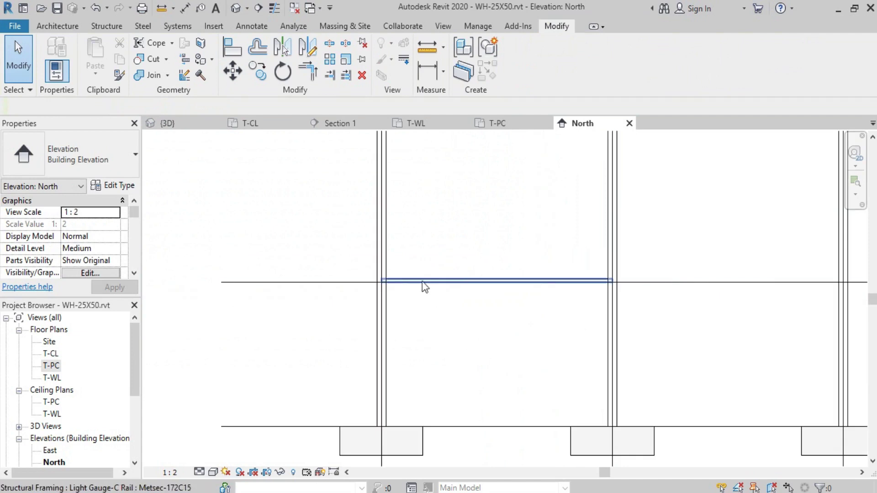
click(168, 123)
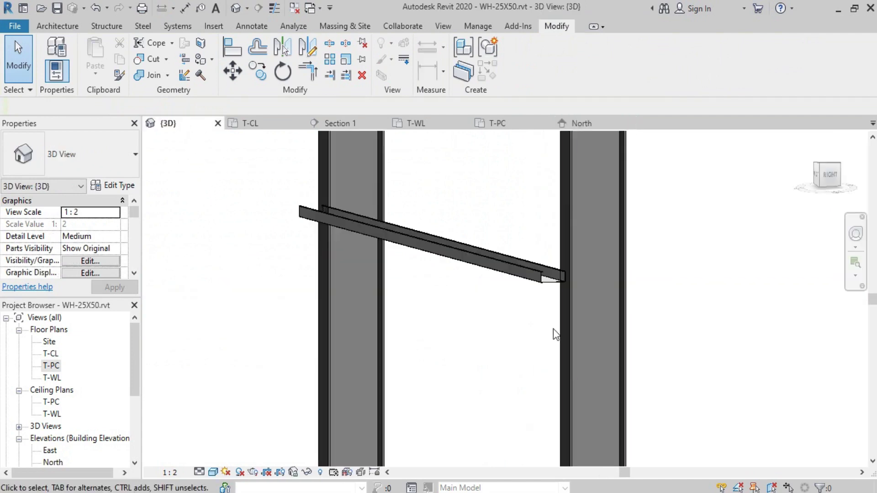
- Zoom out and pan the 3D view to see the whole steel frame
scroll(553, 329, down, 1)
scroll(526, 256, down, 2)
scroll(642, 362, down, 2)
scroll(449, 294, down, 1)
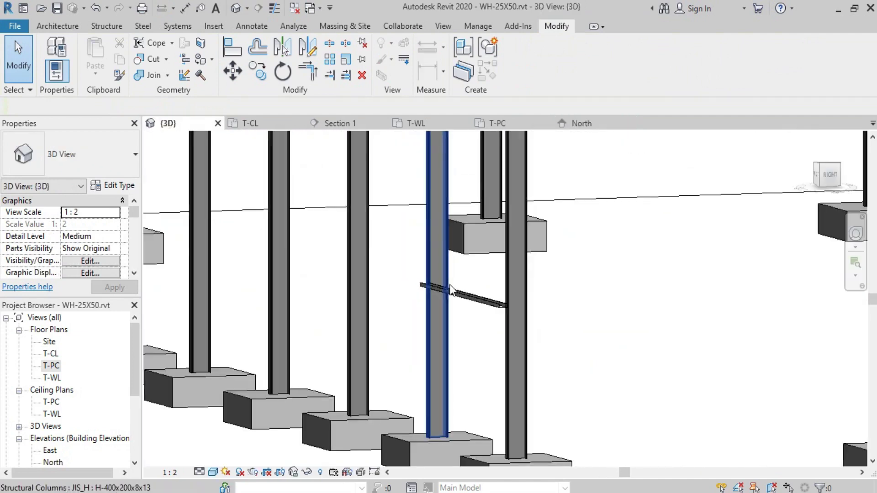
scroll(450, 289, down, 3)
middle_drag(502, 297, 500, 342)
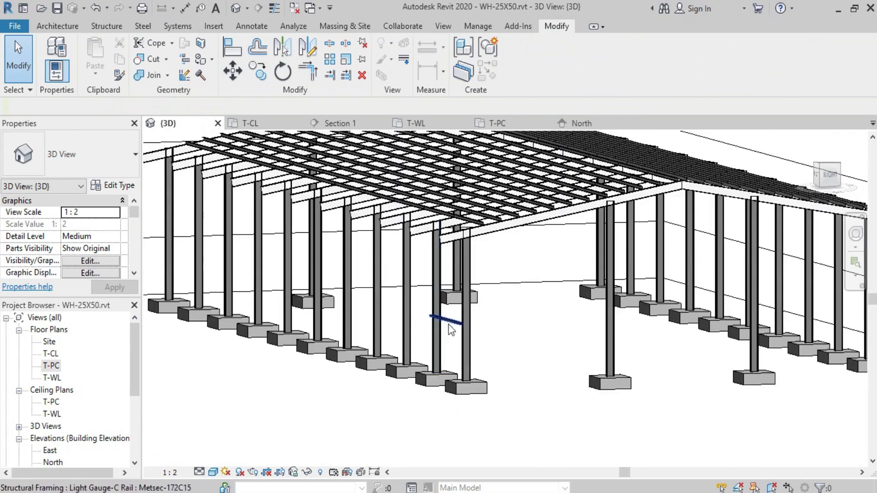
- Show the North elevation with the girt between the first two columns and open Detail Level choices
click(590, 123)
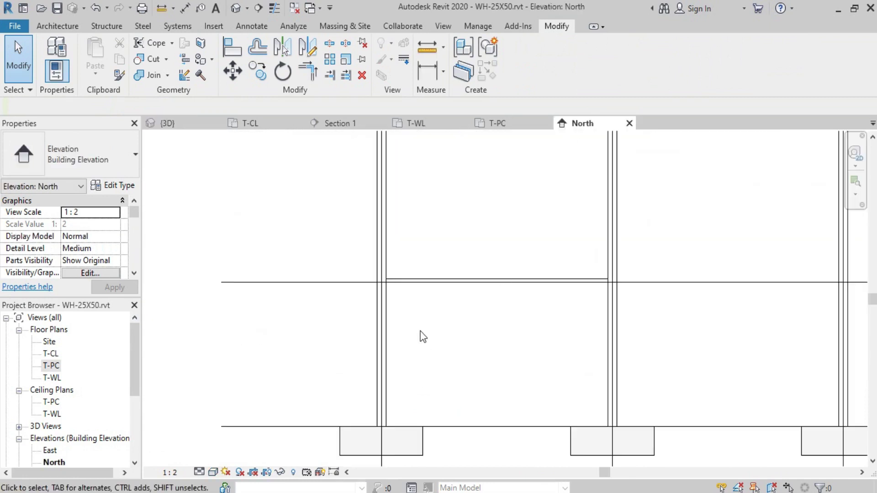
scroll(463, 311, up, 1)
scroll(402, 222, up, 4)
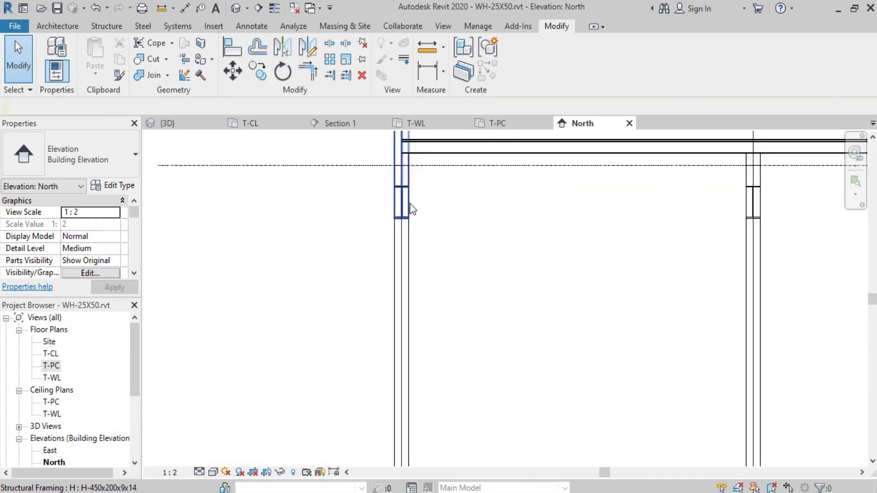
scroll(380, 226, down, 3)
scroll(436, 228, down, 2)
click(201, 472)
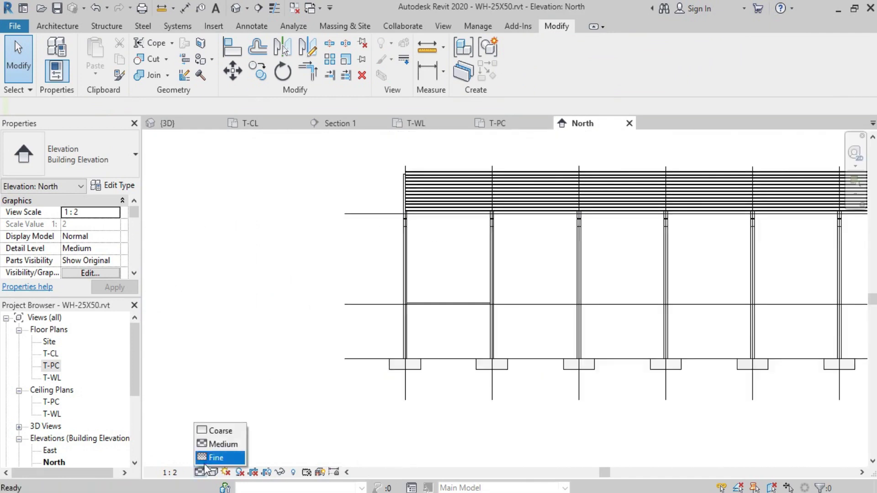
scroll(439, 293, up, 1)
scroll(439, 250, up, 2)
scroll(372, 190, up, 2)
scroll(365, 245, up, 2)
scroll(364, 245, down, 2)
scroll(362, 247, down, 2)
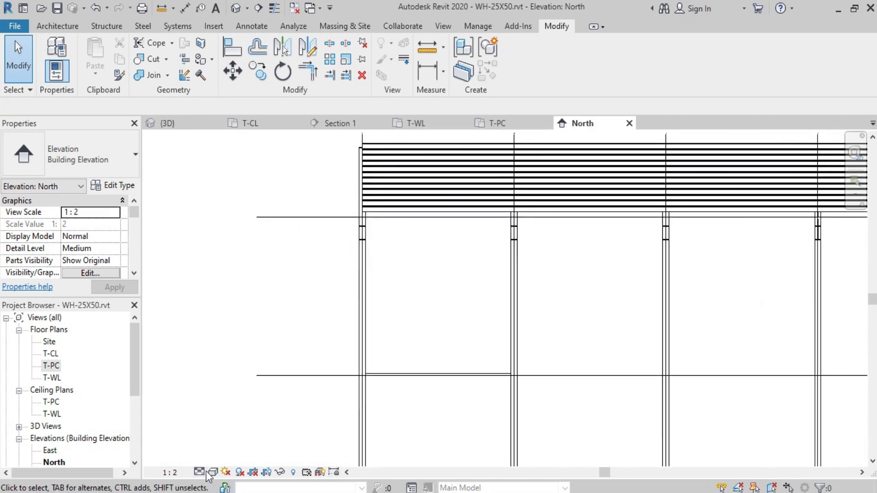
click(170, 473)
click(187, 368)
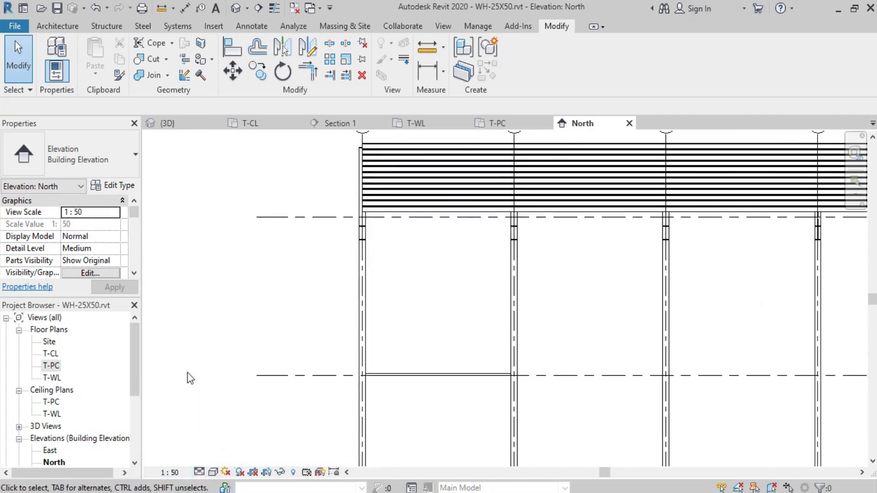
middle_drag(412, 290, 362, 209)
scroll(362, 210, down, 1)
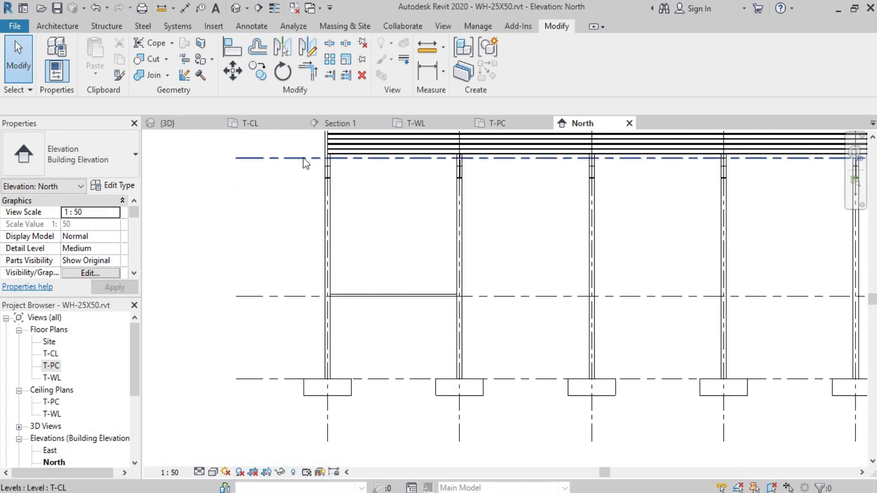
click(344, 296)
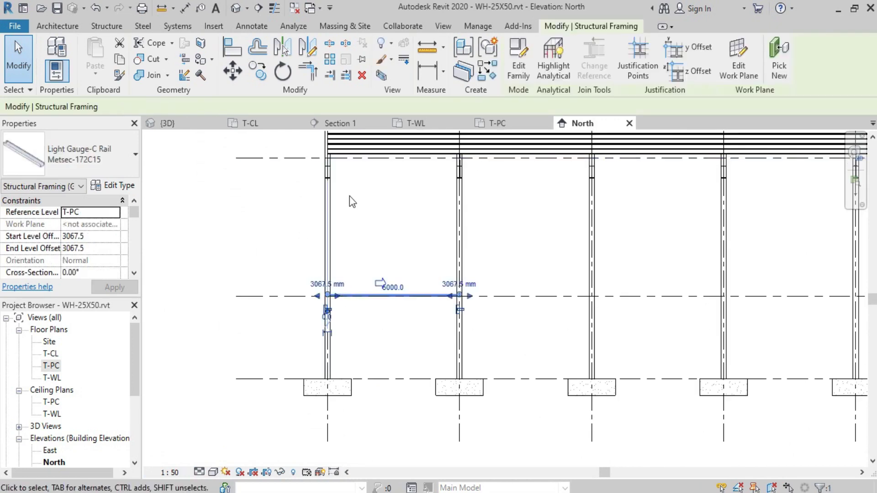
right_click(331, 297)
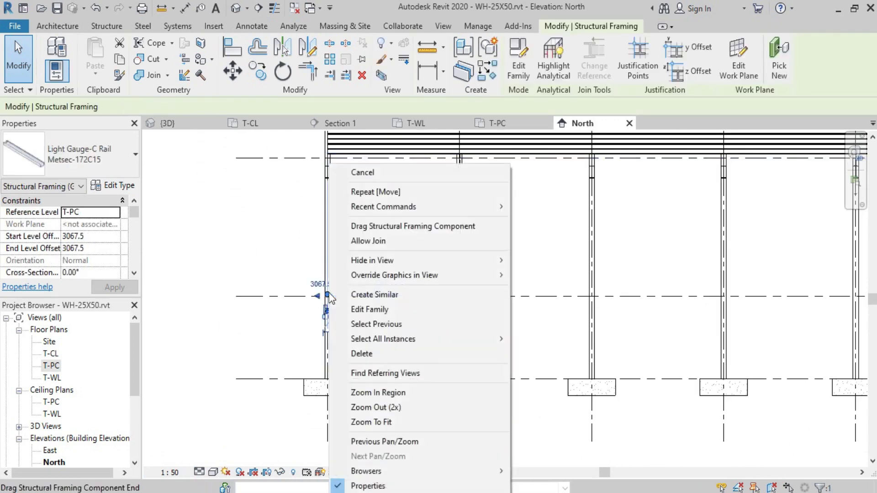
click(389, 241)
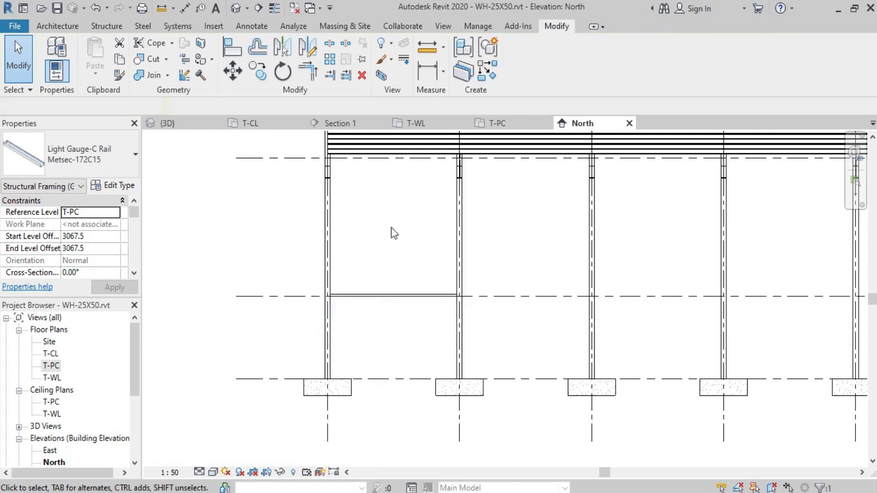
scroll(391, 231, up, 1)
middle_drag(413, 299, 406, 381)
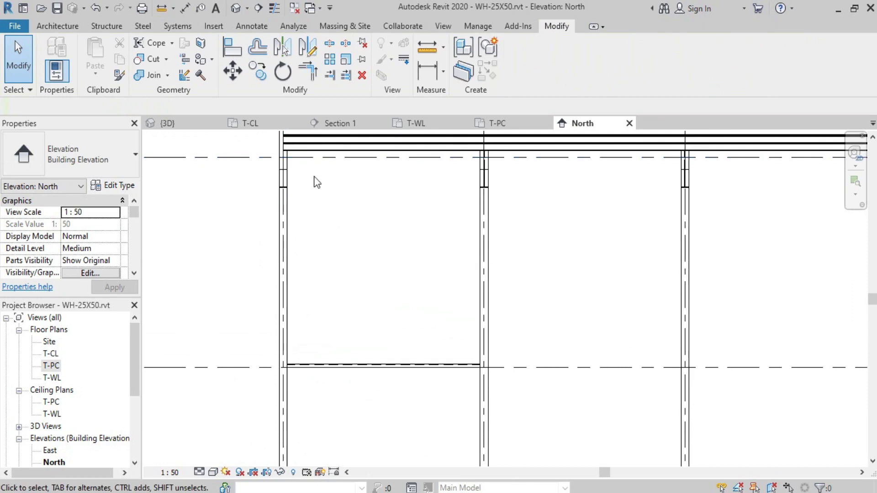
scroll(316, 187, down, 4)
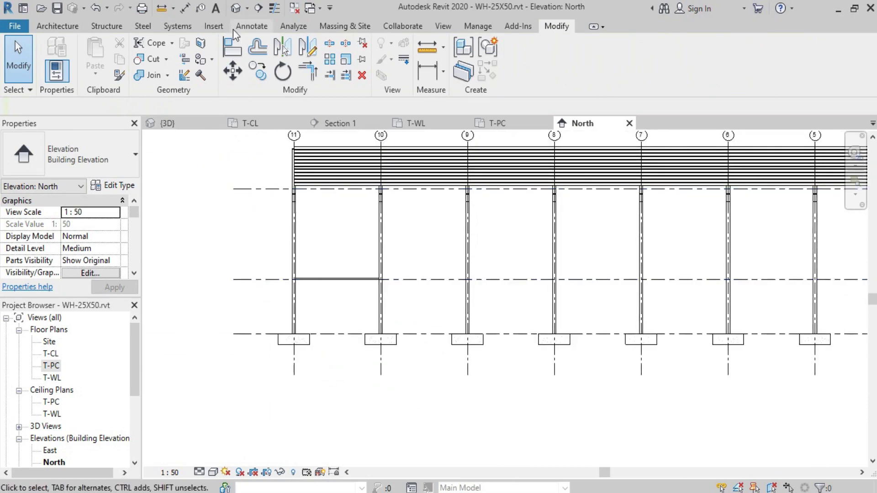
- Cancel the trial 5000 level-to-level dimension and start a Thin Lines detail line
click(186, 7)
click(277, 279)
click(269, 189)
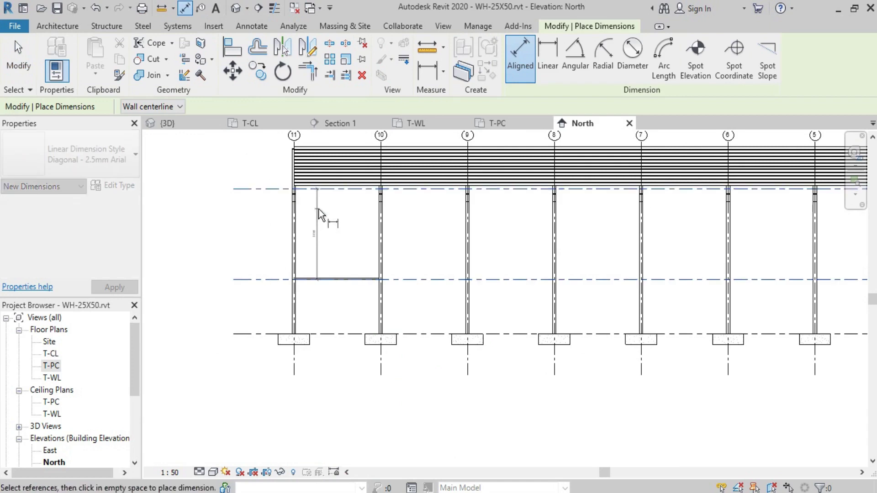
scroll(311, 217, up, 1)
scroll(311, 216, up, 2)
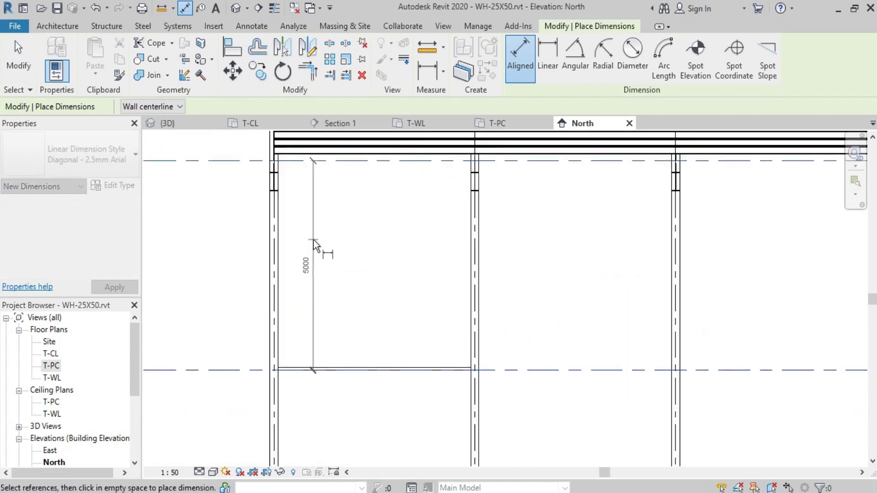
key(Escape)
scroll(312, 215, down, 3)
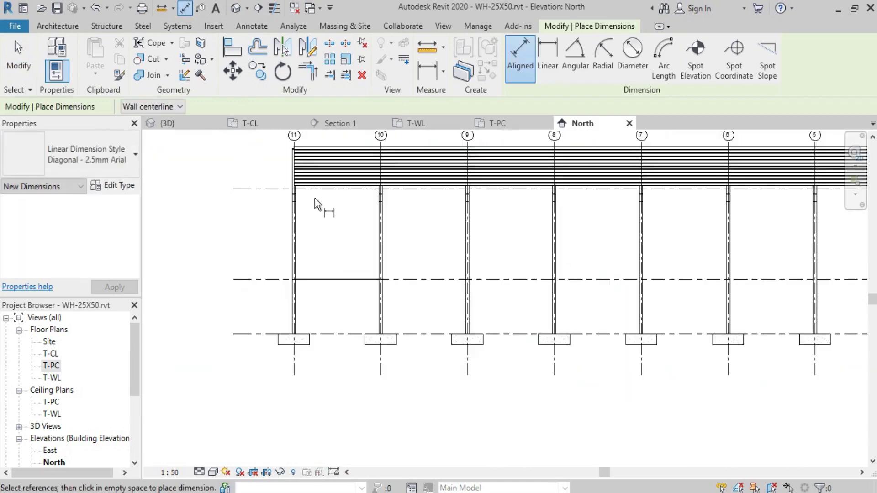
scroll(304, 196, up, 2)
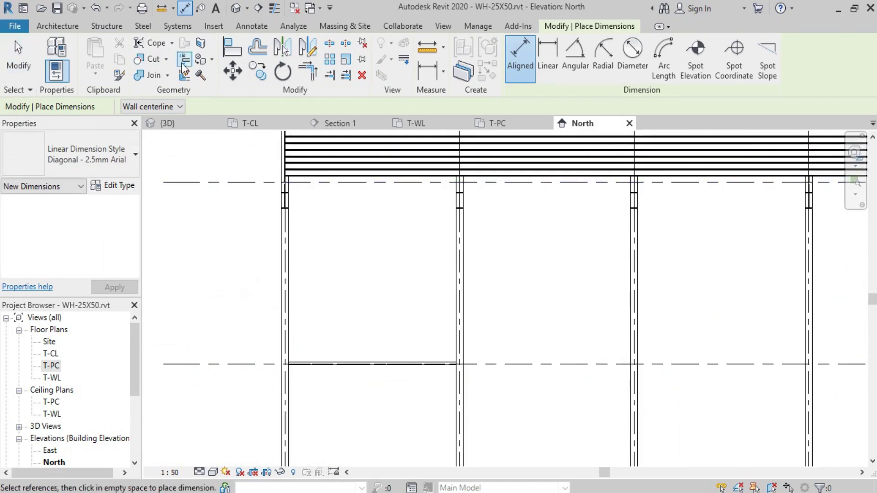
key(l)
scroll(290, 177, up, 3)
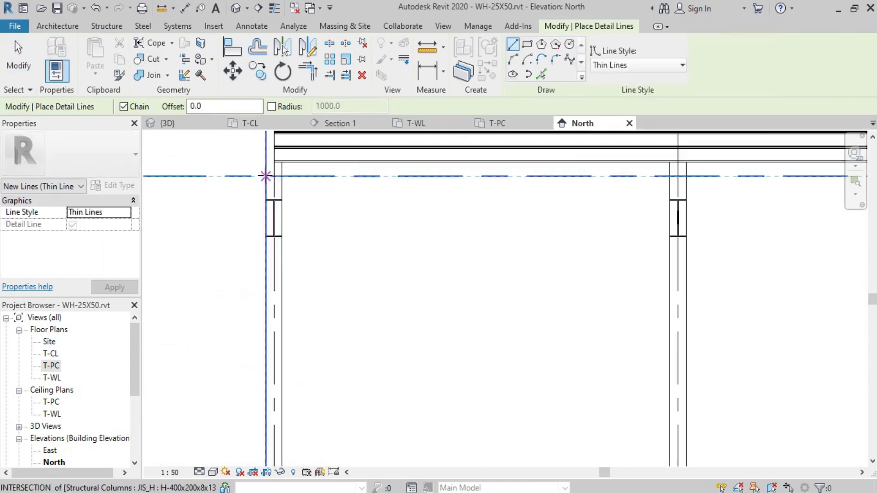
- Draw a horizontal guide line from the grid 11 column into the bay
click(266, 176)
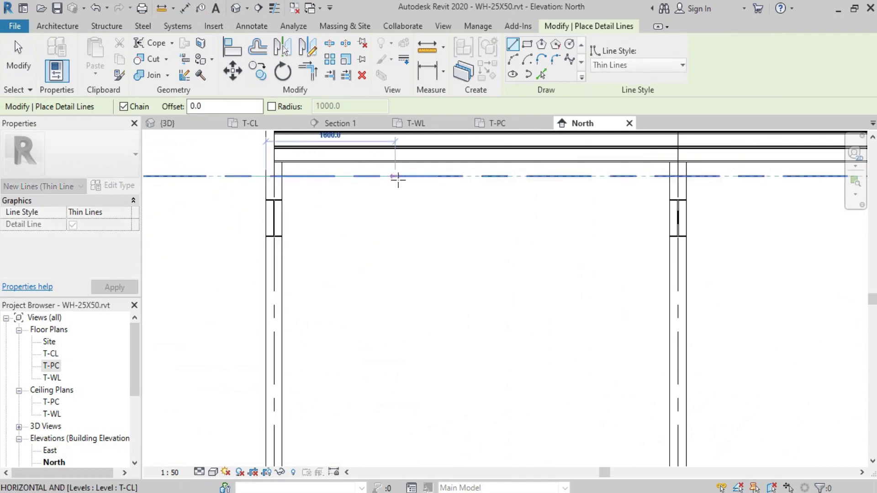
click(525, 143)
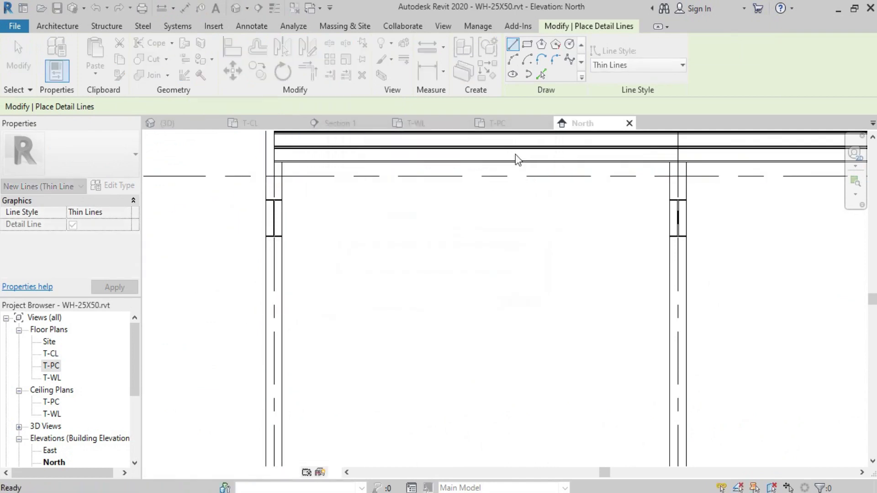
scroll(401, 235, down, 2)
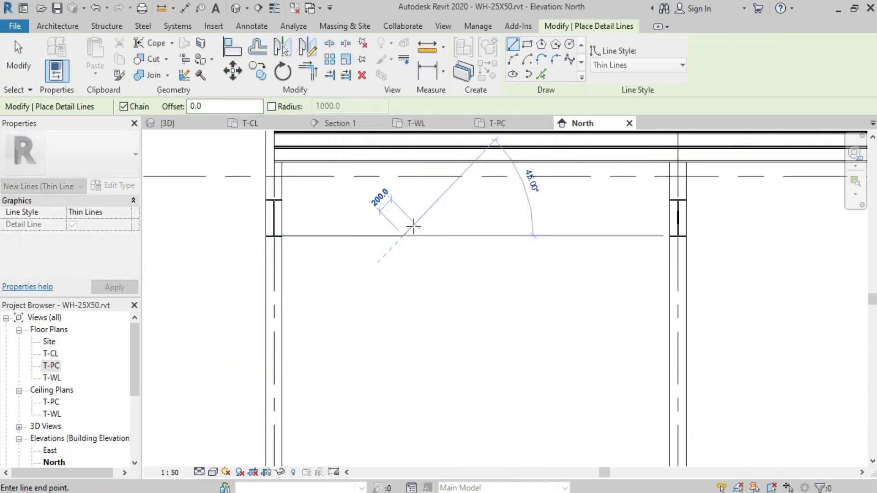
click(408, 215)
key(Escape)
scroll(419, 235, down, 2)
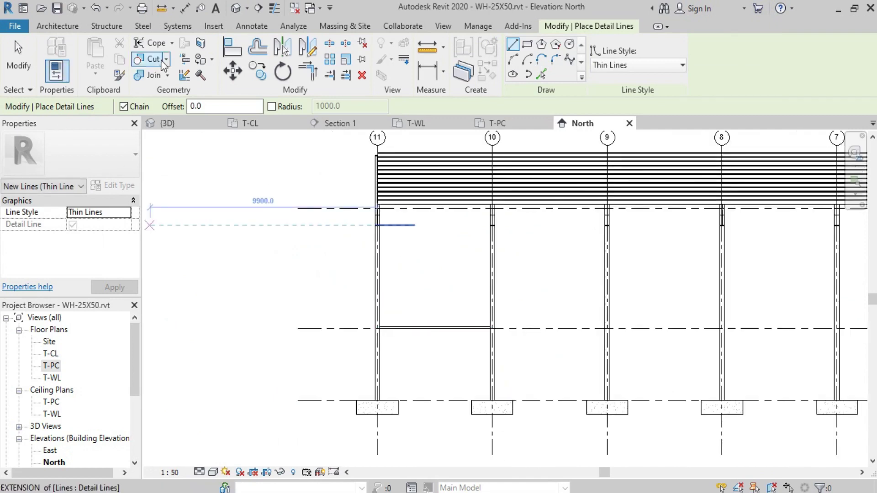
- Dimension the guide line to the lower level, showing 4295
click(184, 9)
click(404, 225)
click(342, 327)
click(431, 301)
scroll(404, 273, up, 3)
scroll(403, 272, down, 2)
scroll(355, 162, up, 3)
scroll(350, 160, up, 3)
scroll(350, 160, up, 2)
scroll(349, 160, down, 4)
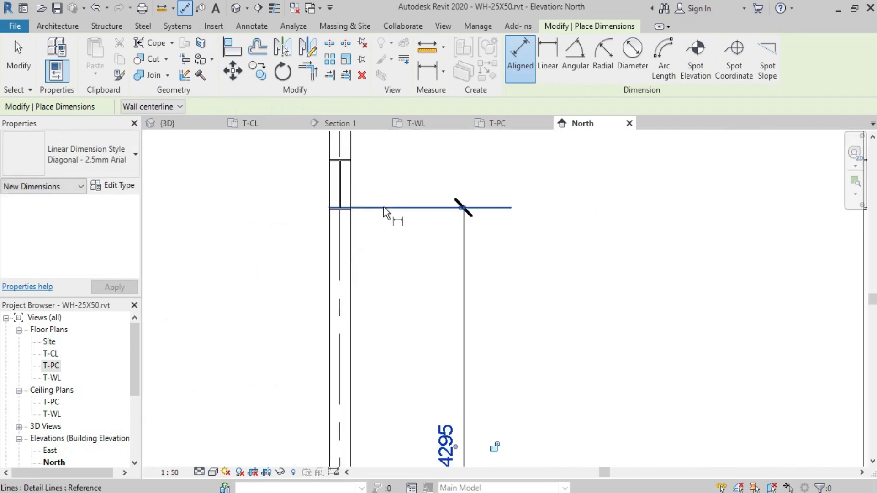
key(Escape)
key(Escape)
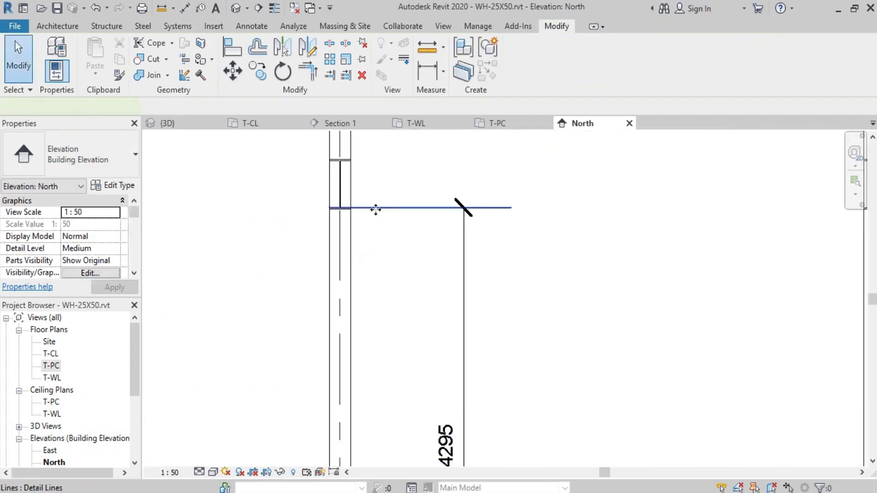
- Change the guide line's distance to 4500 and frame the bay between grids 11 and 10
click(372, 208)
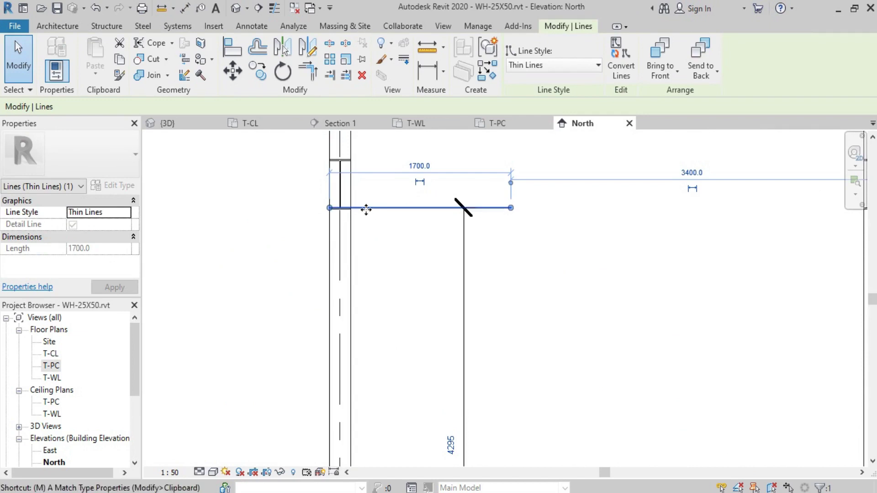
click(495, 221)
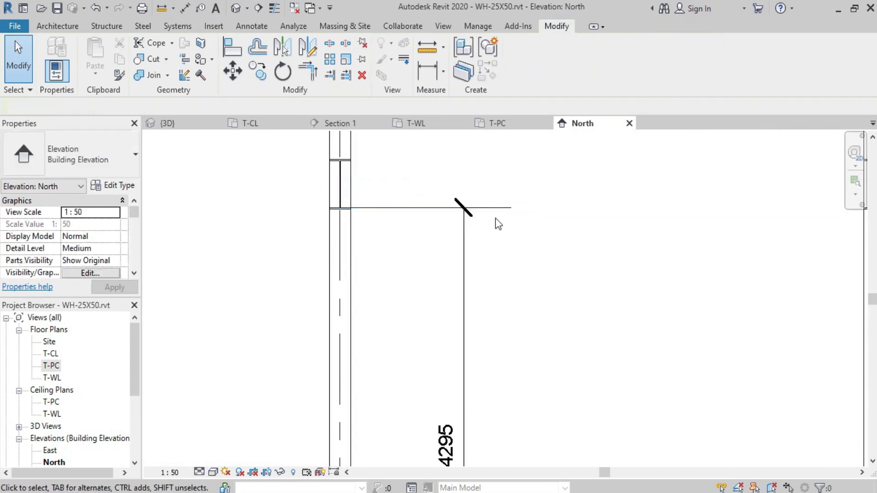
click(469, 209)
scroll(465, 314, down, 1)
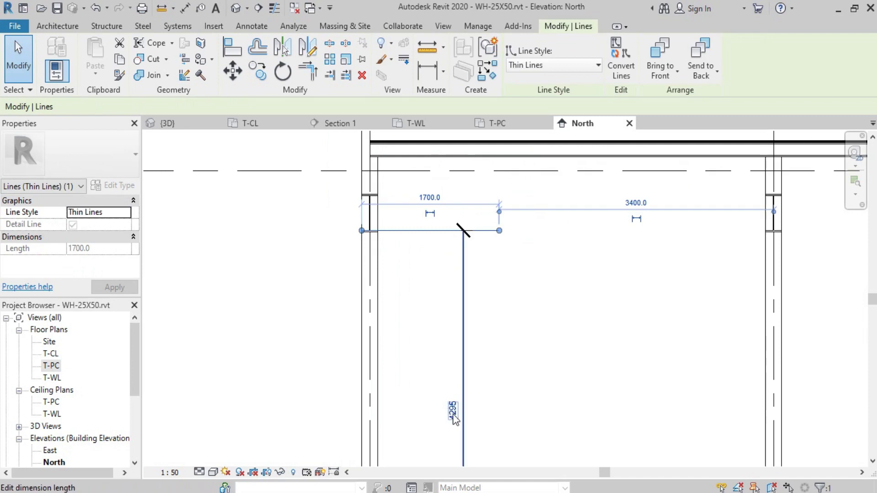
click(454, 412)
text(4500)
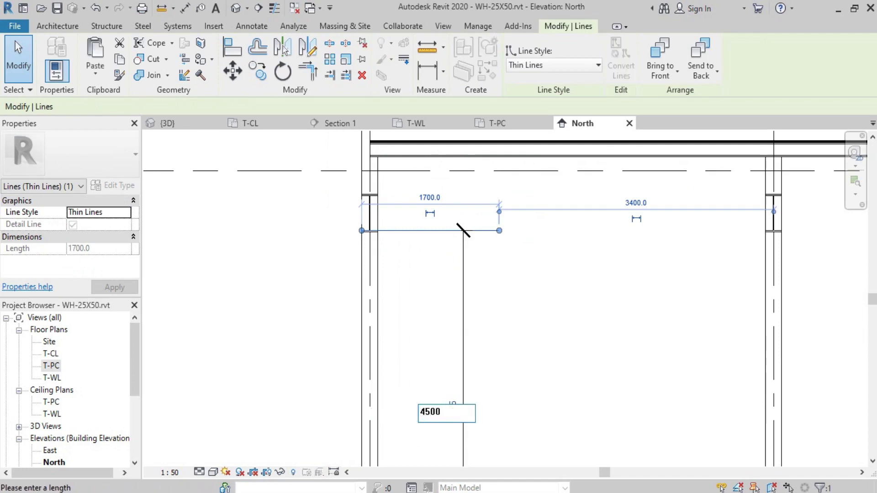
key(Return)
click(441, 249)
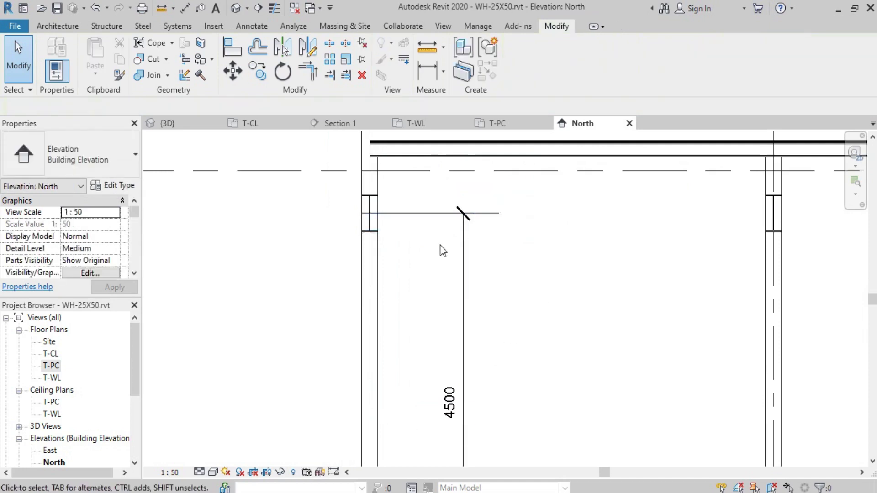
scroll(448, 250, down, 1)
scroll(441, 266, down, 1)
scroll(389, 210, up, 3)
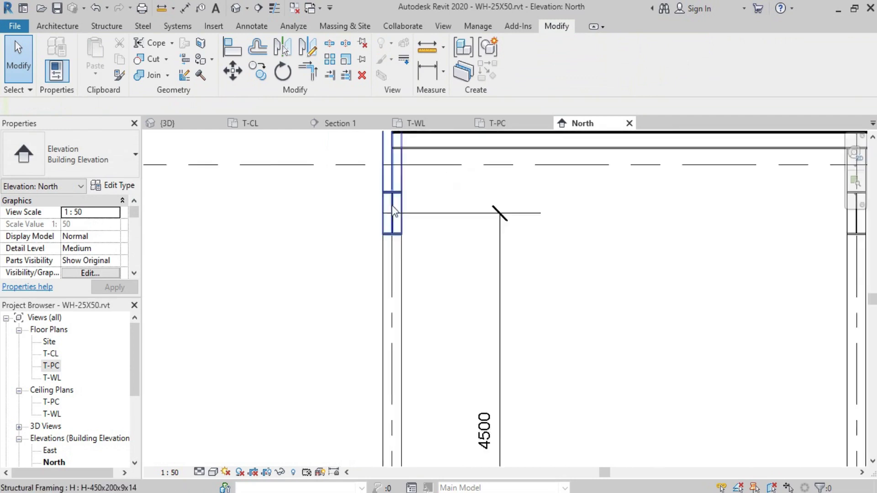
scroll(389, 209, up, 4)
scroll(389, 209, down, 2)
scroll(388, 210, down, 4)
scroll(388, 211, down, 4)
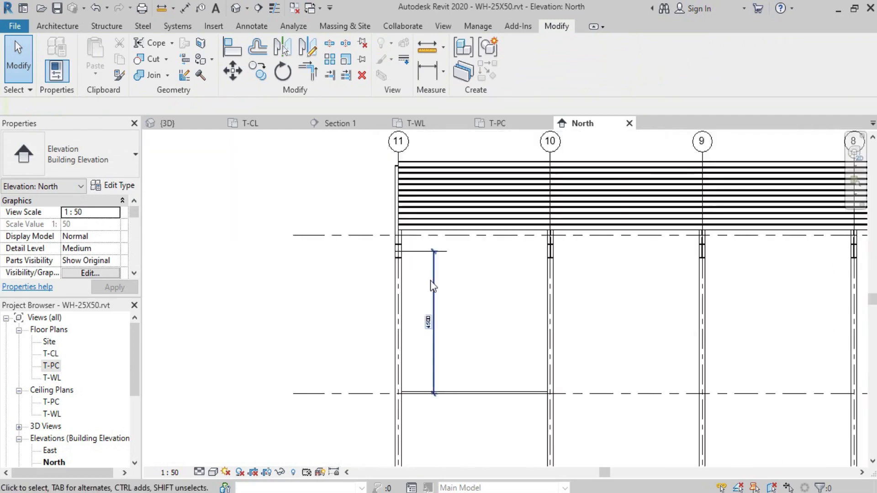
middle_drag(513, 313, 498, 304)
scroll(465, 324, up, 3)
middle_drag(431, 235, 497, 244)
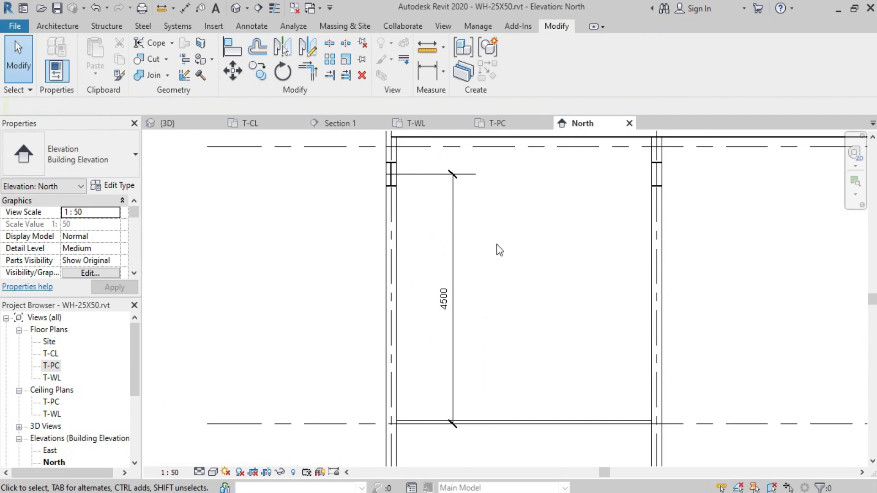
- Array the bottom girt into 5 copies, Move To Last, from the level up to the guide line
click(429, 431)
scroll(462, 267, up, 1)
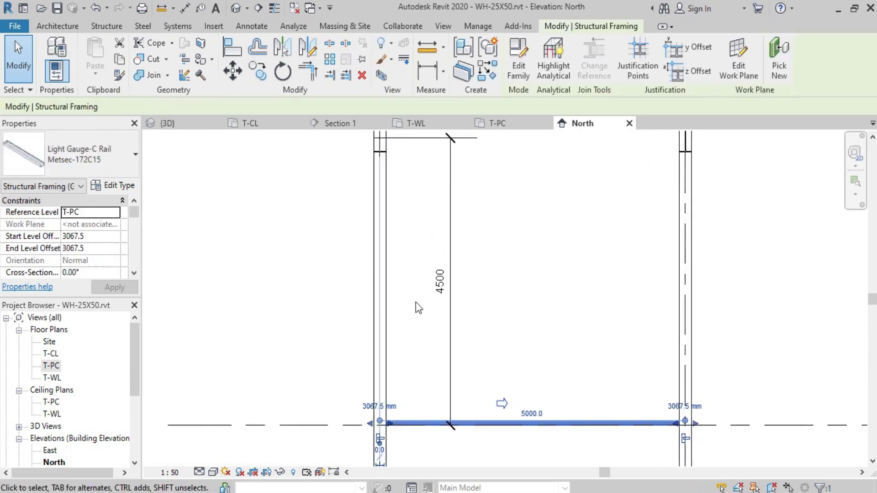
click(331, 61)
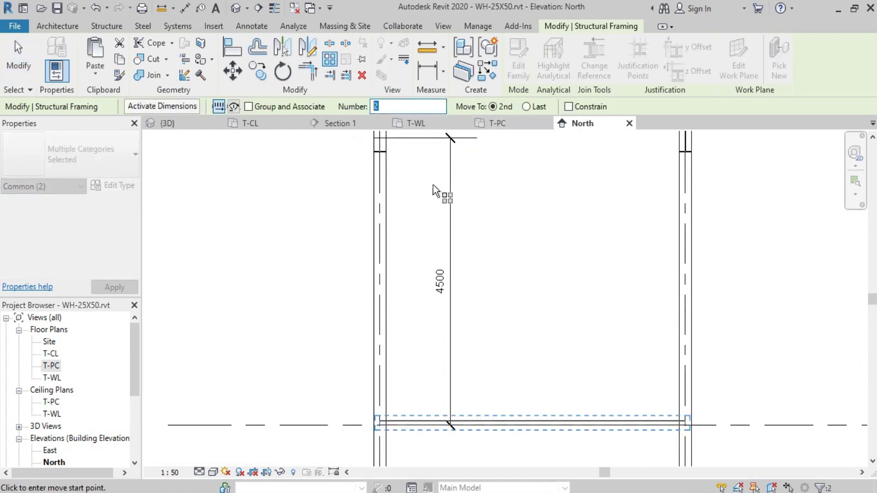
text(5)
click(527, 107)
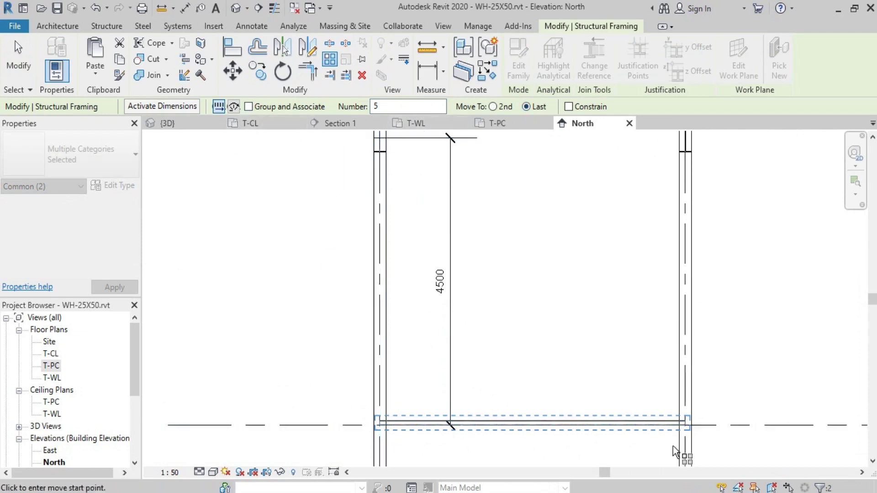
scroll(385, 422, up, 3)
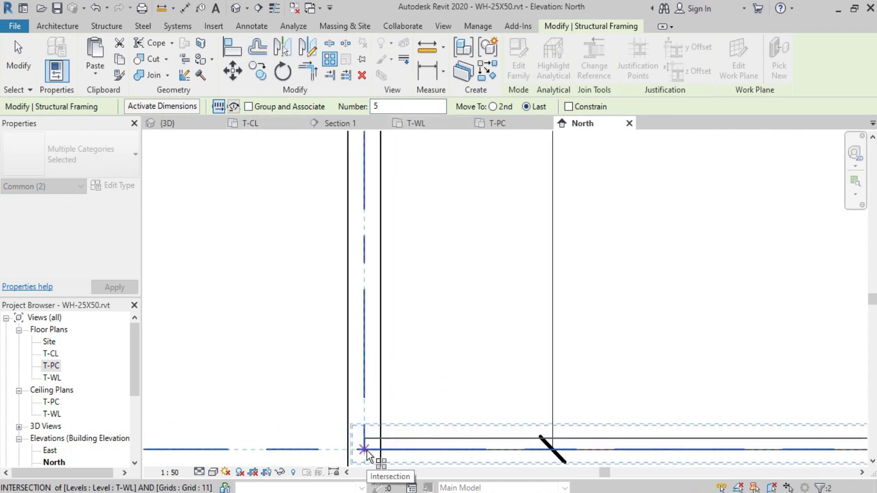
scroll(485, 333, down, 1)
click(380, 432)
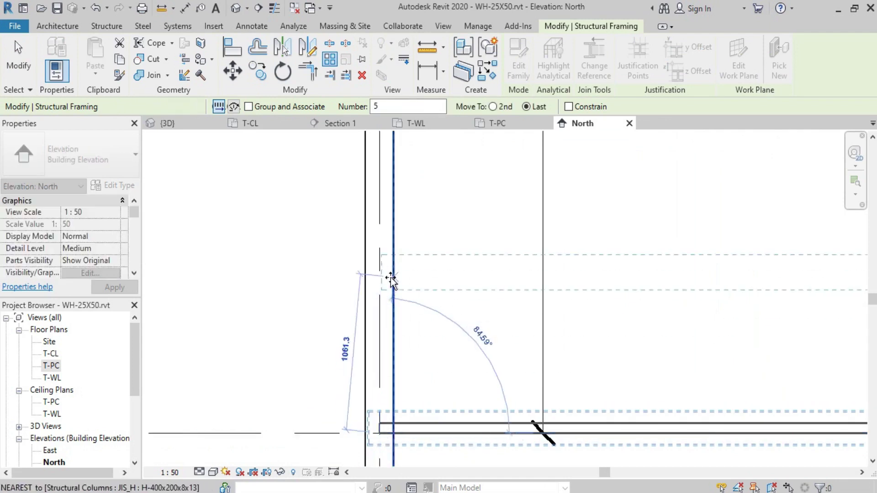
scroll(392, 280, down, 2)
middle_drag(412, 171, 426, 333)
scroll(411, 238, up, 2)
scroll(392, 240, up, 1)
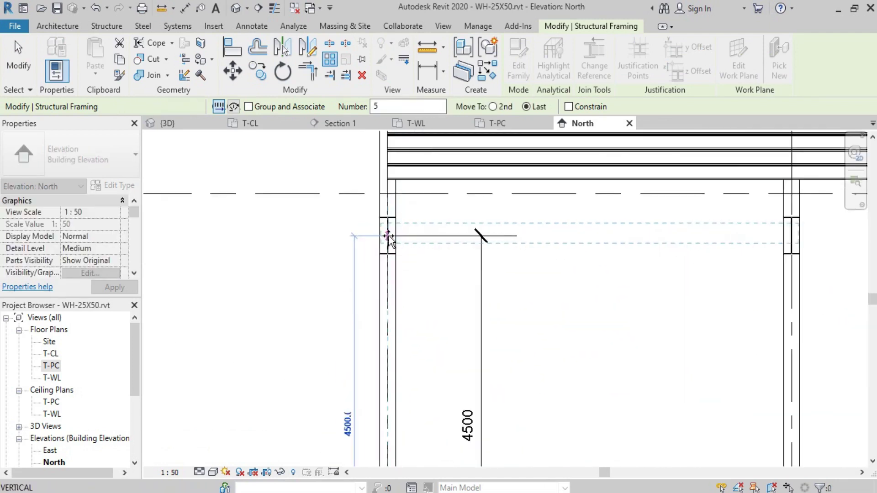
click(389, 237)
scroll(718, 355, down, 2)
scroll(613, 329, up, 1)
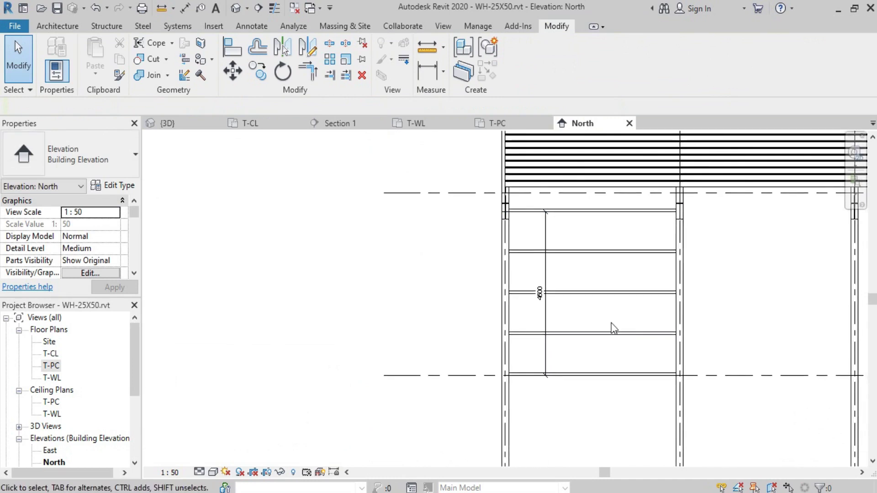
- Delete the 4500 dimension and view grids 11 to 6 with the footings
click(546, 294)
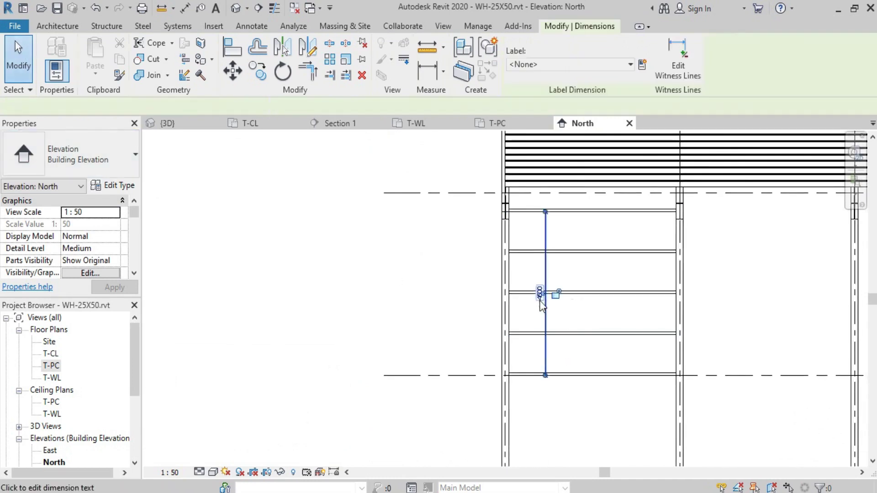
key(Delete)
scroll(695, 285, down, 3)
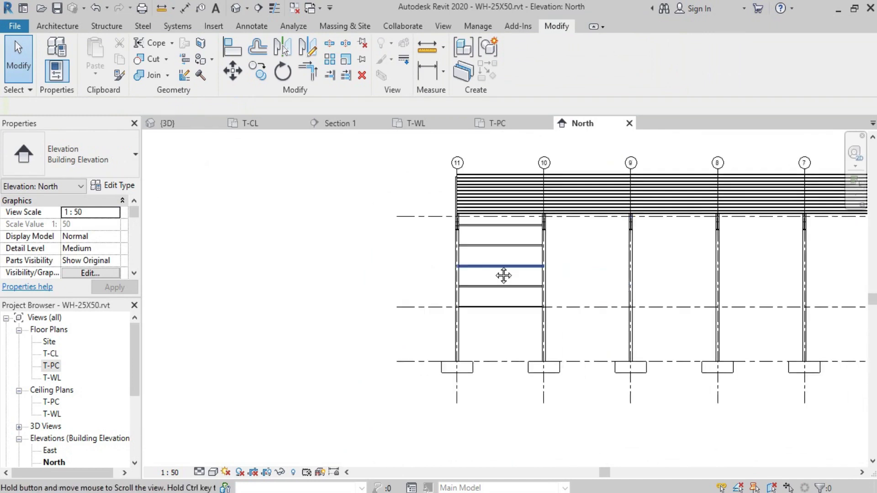
middle_drag(506, 274, 404, 215)
click(169, 124)
scroll(450, 250, up, 2)
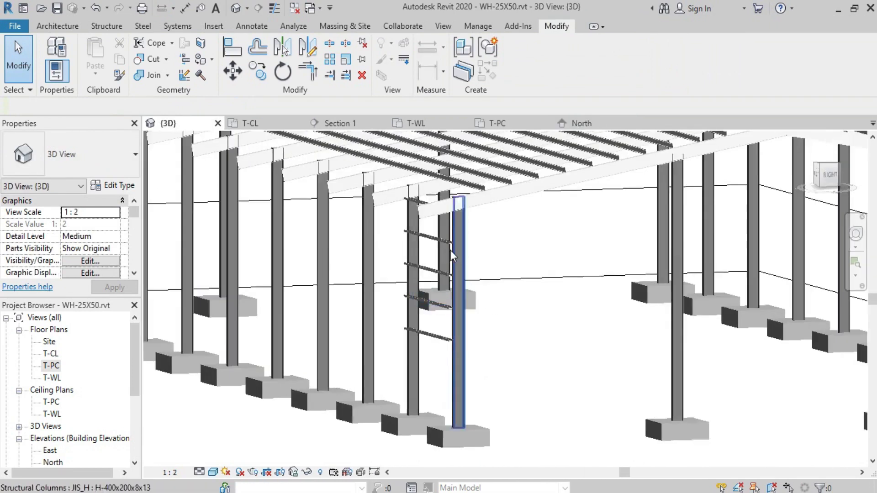
scroll(456, 205, up, 3)
scroll(473, 259, up, 2)
scroll(473, 259, down, 2)
scroll(527, 262, down, 1)
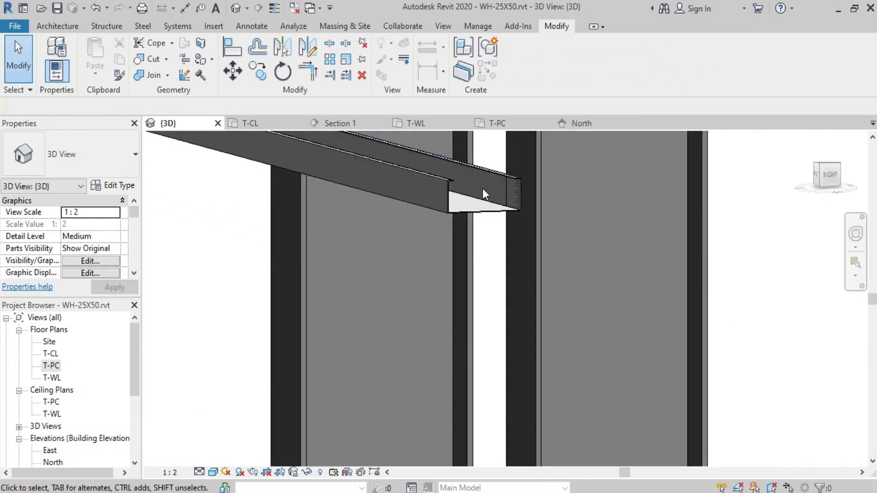
scroll(484, 189, down, 2)
scroll(479, 232, down, 2)
scroll(513, 242, down, 3)
shift+middle_drag(611, 260, 716, 247)
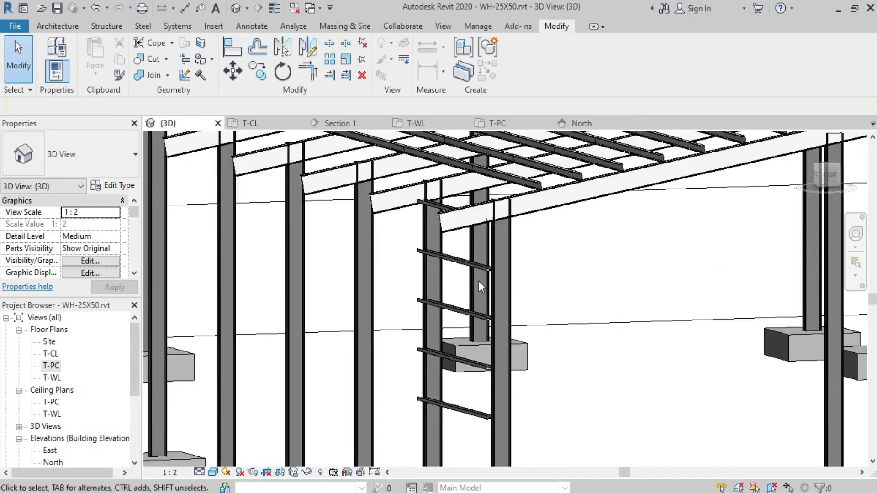
scroll(716, 247, down, 1)
scroll(579, 239, down, 3)
scroll(576, 231, up, 4)
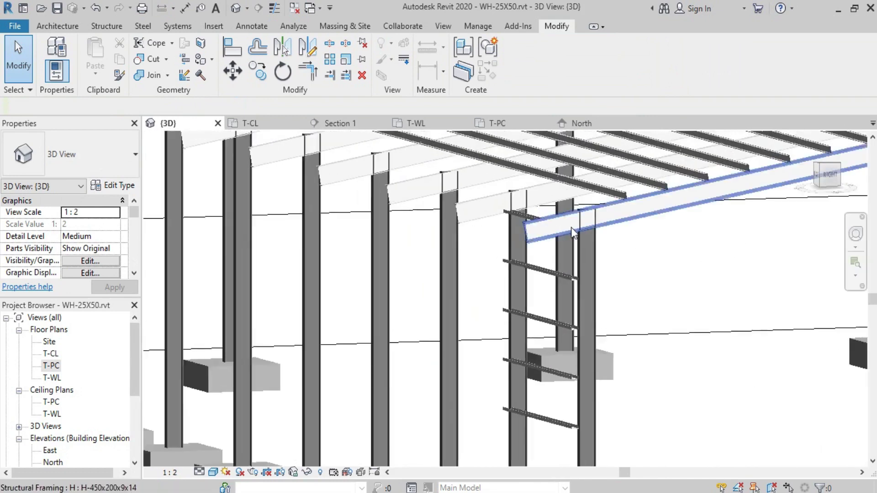
scroll(582, 226, up, 1)
scroll(577, 234, down, 3)
scroll(533, 229, down, 2)
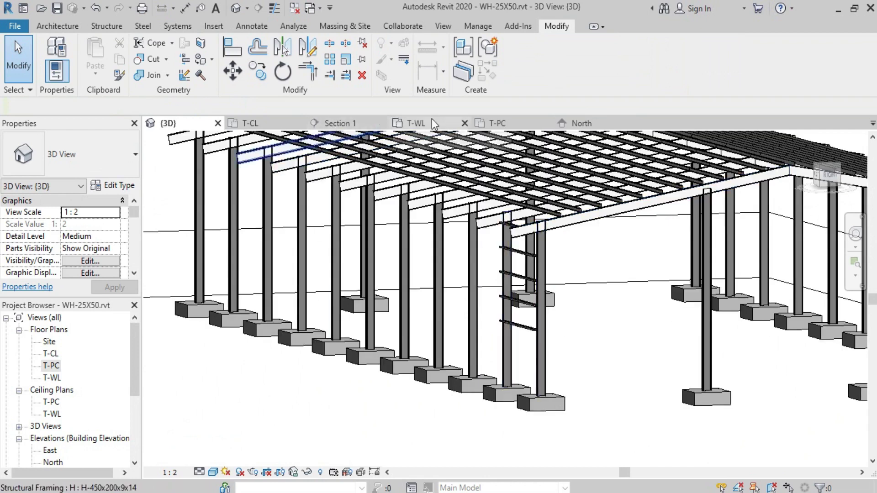
- Crossing-select the first bay's five girts, verify them with Filter, and save as 'W-Purlin'
click(578, 122)
scroll(450, 313, up, 2)
drag(474, 326, 428, 215)
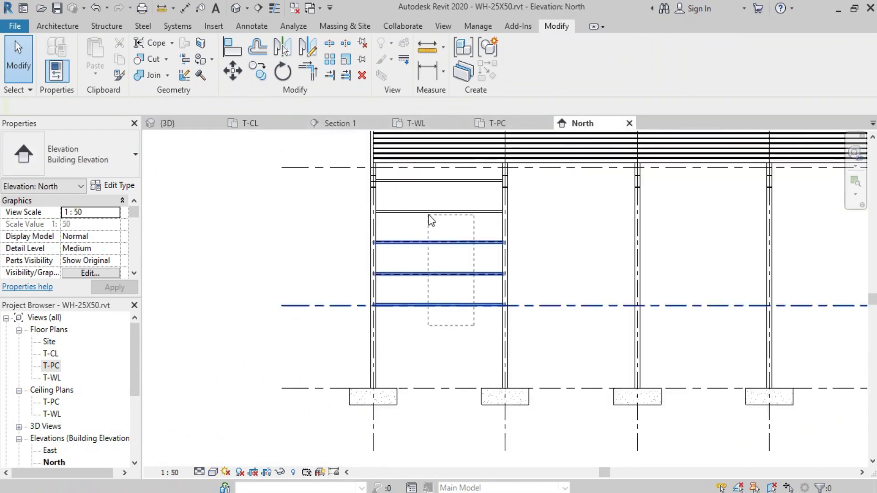
drag(419, 177, 419, 177)
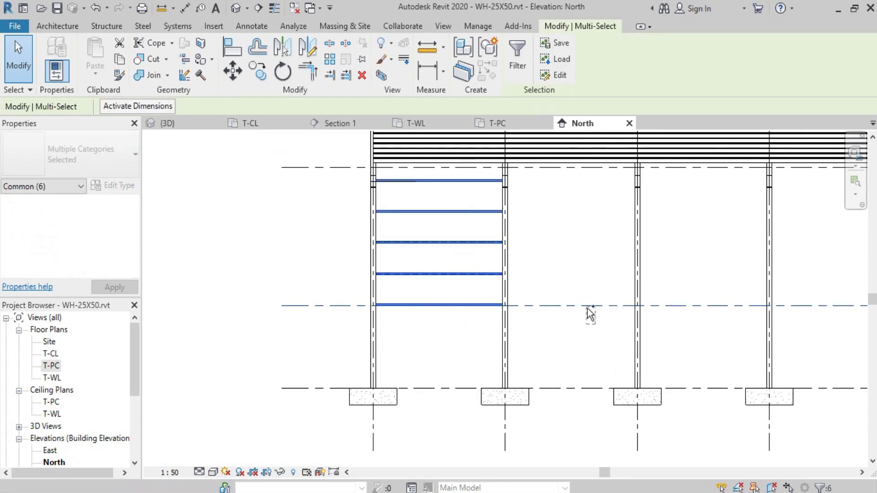
shift+drag(582, 296, 582, 296)
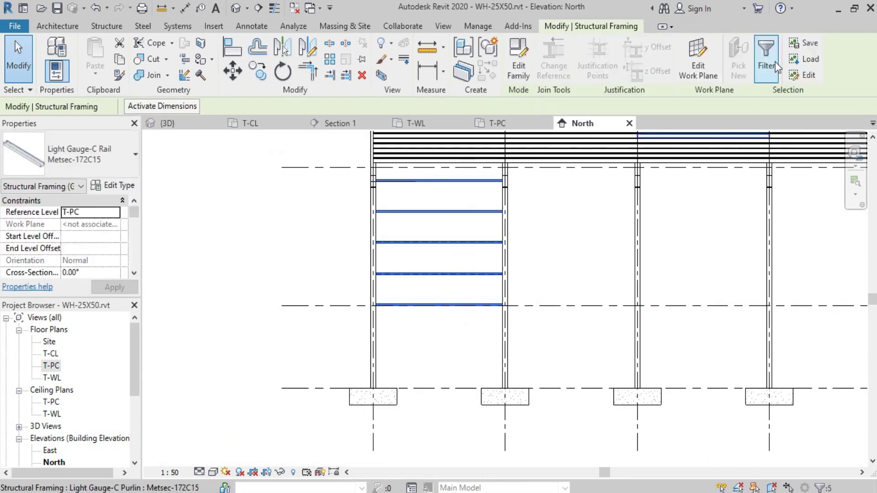
click(766, 60)
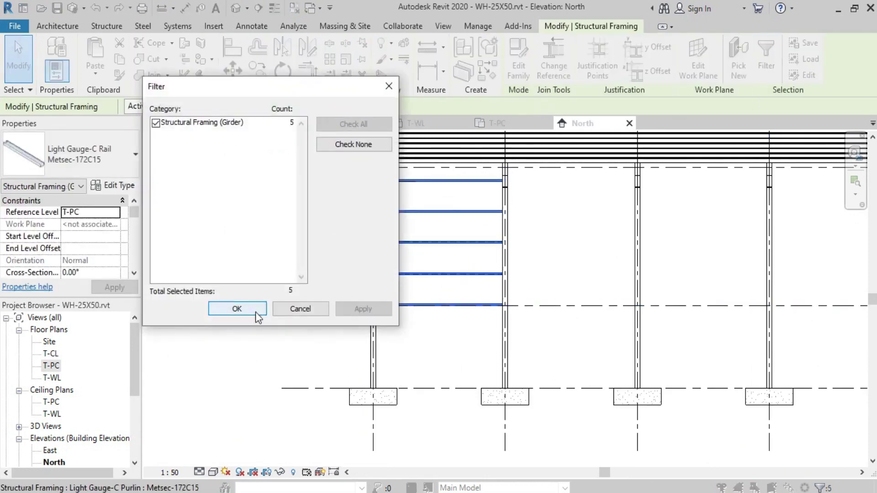
click(389, 86)
click(804, 43)
text(W-Purlin 5)
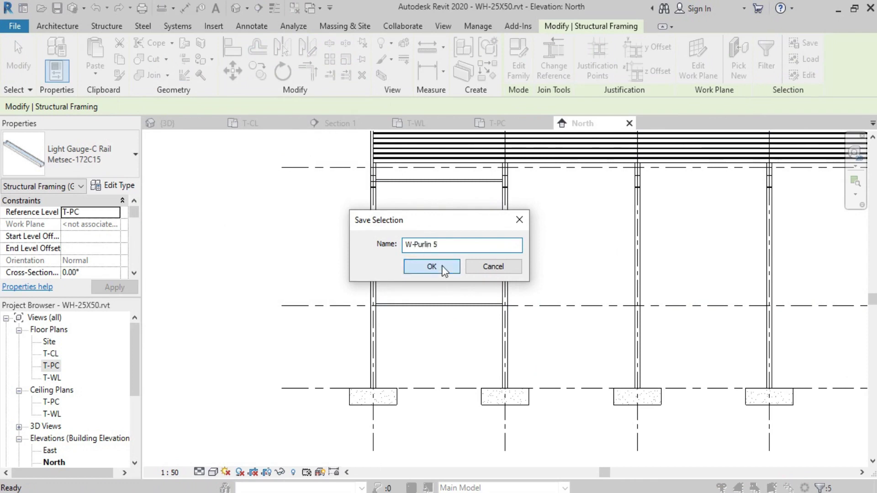
click(442, 269)
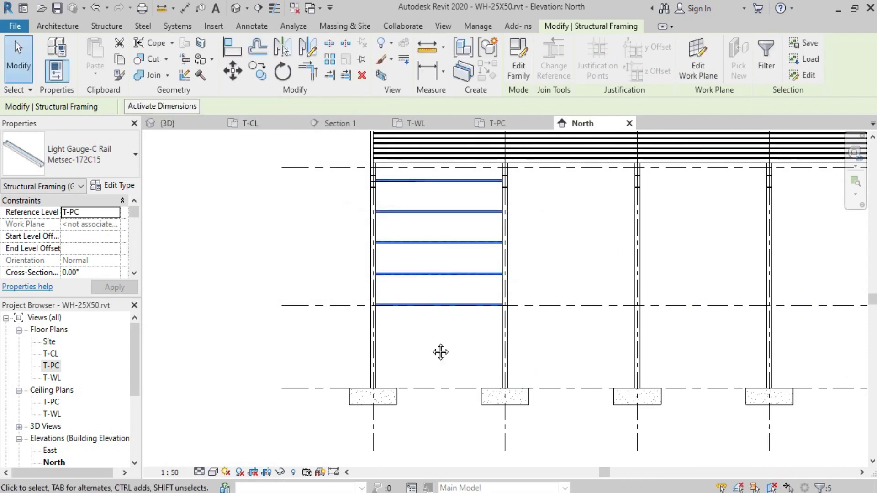
- Group the first bay's five selected girts on the North elevation
middle_drag(441, 352, 285, 331)
middle_drag(392, 237, 381, 266)
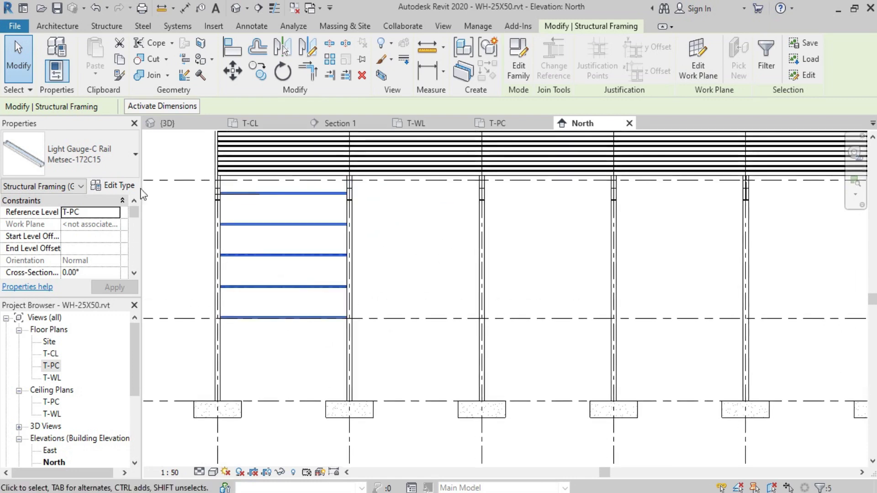
scroll(333, 325, down, 2)
scroll(381, 324, down, 1)
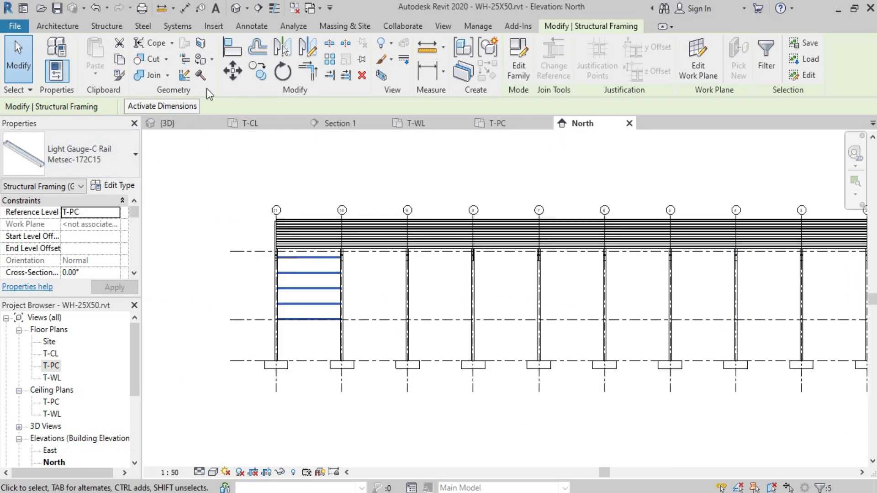
click(333, 64)
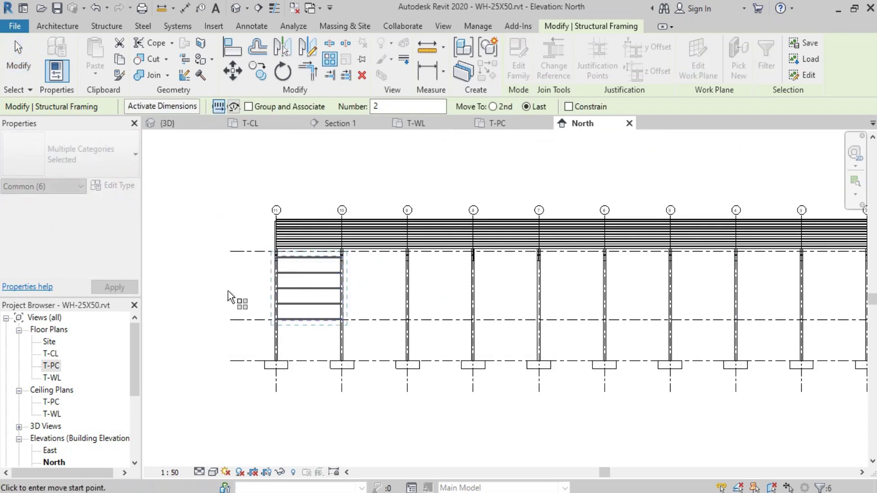
- Array the girt group 10 times at 5000 spacing, from grid 11 to grid 10
scroll(231, 297, down, 1)
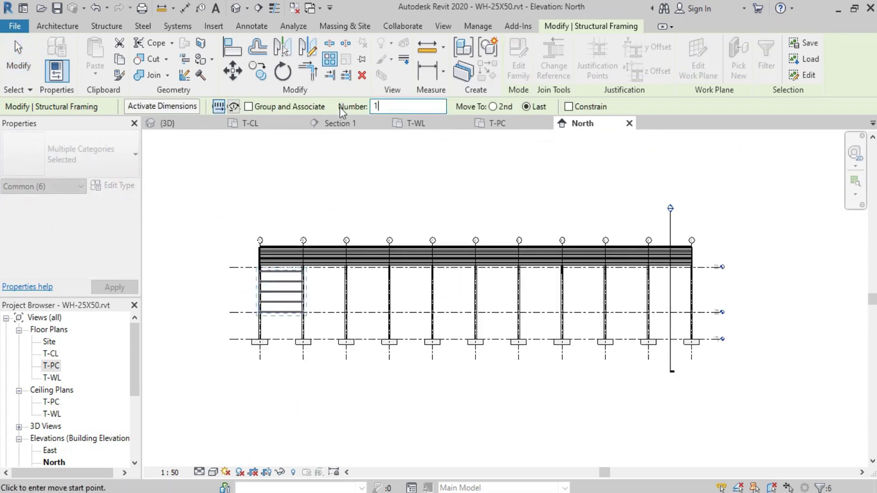
click(260, 359)
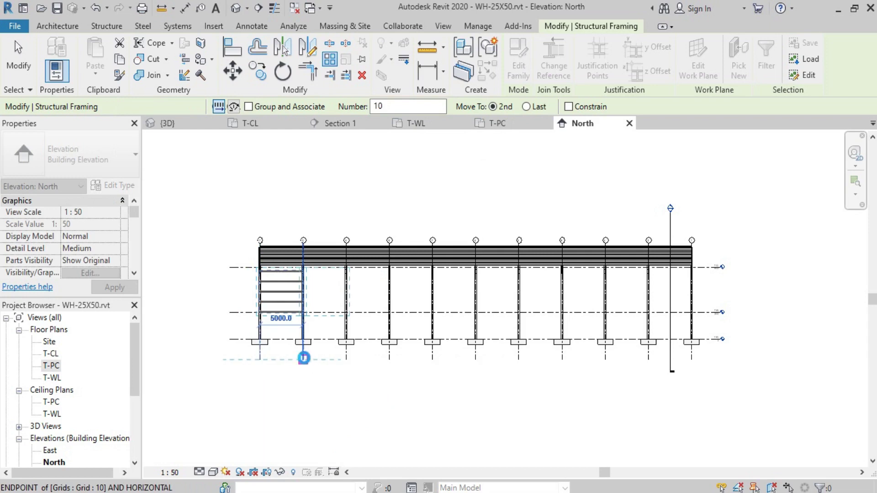
click(303, 358)
scroll(674, 280, up, 3)
scroll(741, 296, down, 1)
scroll(419, 274, down, 1)
scroll(335, 342, up, 1)
scroll(336, 342, up, 1)
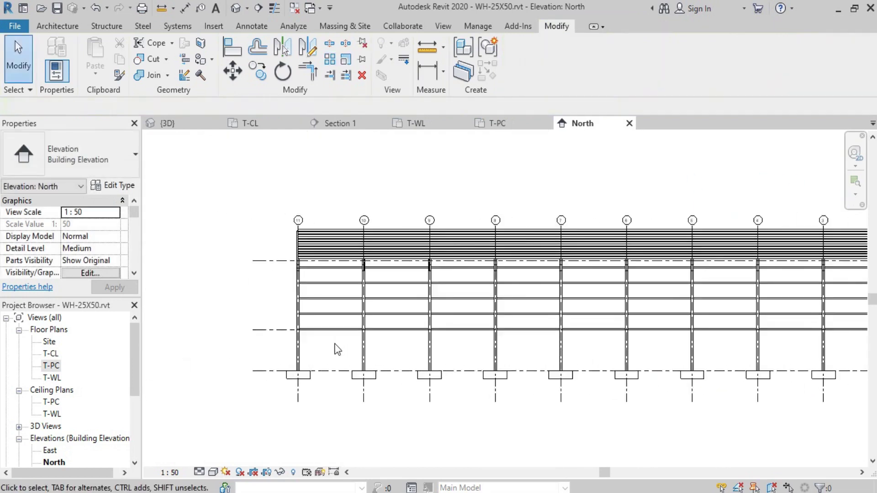
click(332, 273)
- Add the girt groups of the second through eighth bays to the selection
ctrl+click(397, 274)
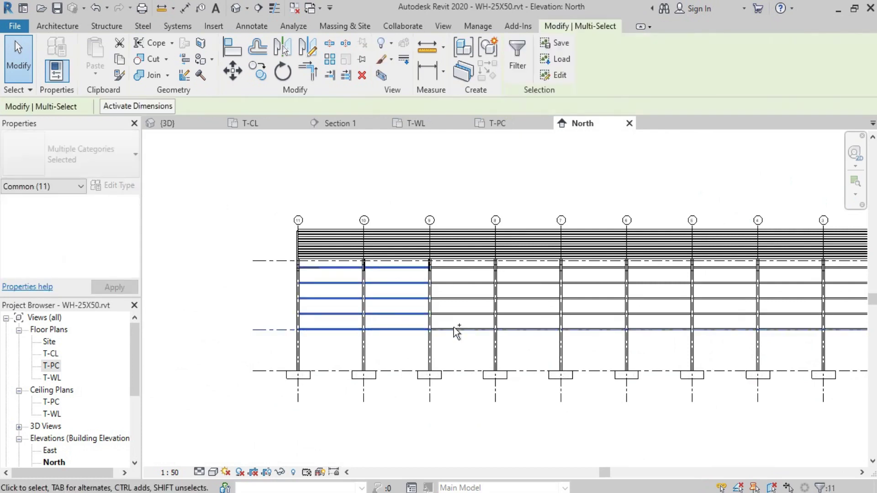
ctrl+click(450, 269)
ctrl+click(522, 268)
ctrl+click(588, 274)
ctrl+click(653, 277)
ctrl+click(724, 270)
ctrl+drag(797, 347, 788, 290)
scroll(783, 271, down, 2)
scroll(651, 328, up, 2)
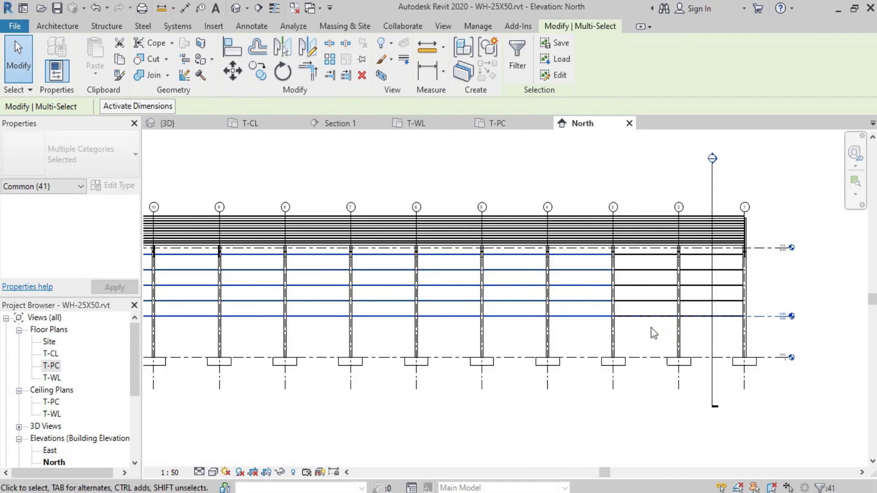
- Add the girts between grids 2 and 1, then remove the stray element
ctrl+click(689, 316)
ctrl+click(694, 301)
ctrl+click(689, 286)
ctrl+click(686, 270)
ctrl+click(686, 255)
scroll(769, 333, down, 1)
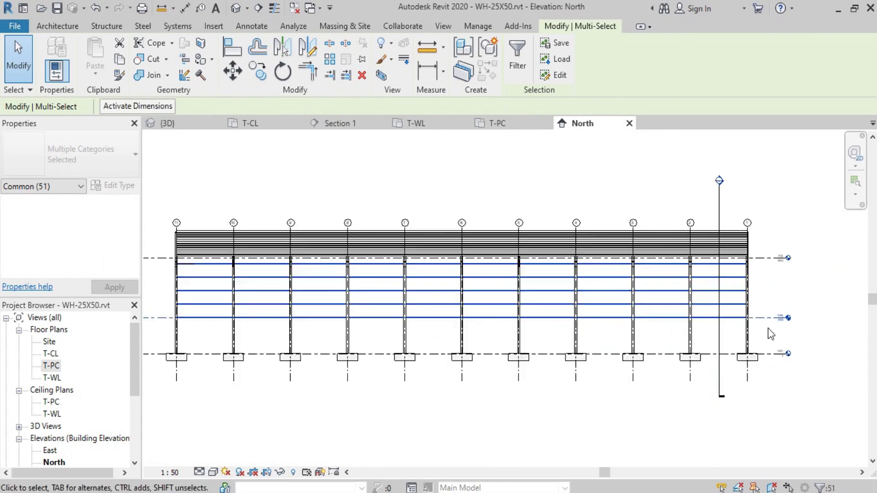
scroll(163, 325, up, 1)
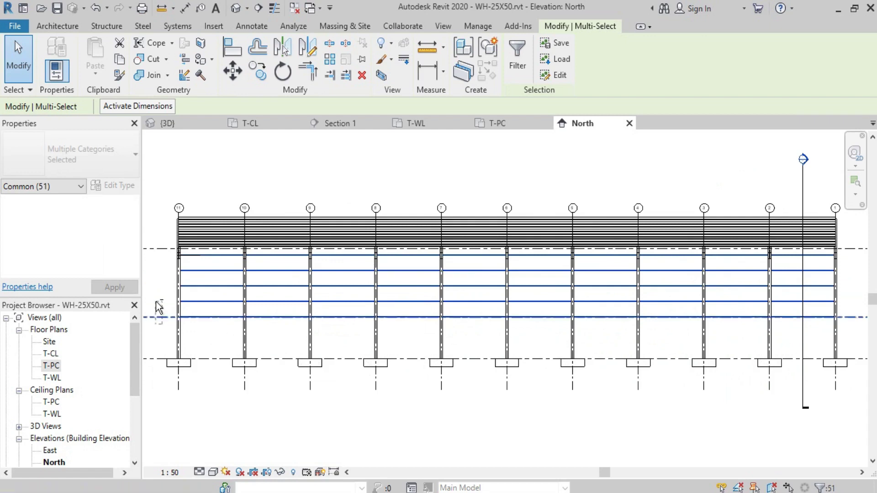
shift+click(161, 316)
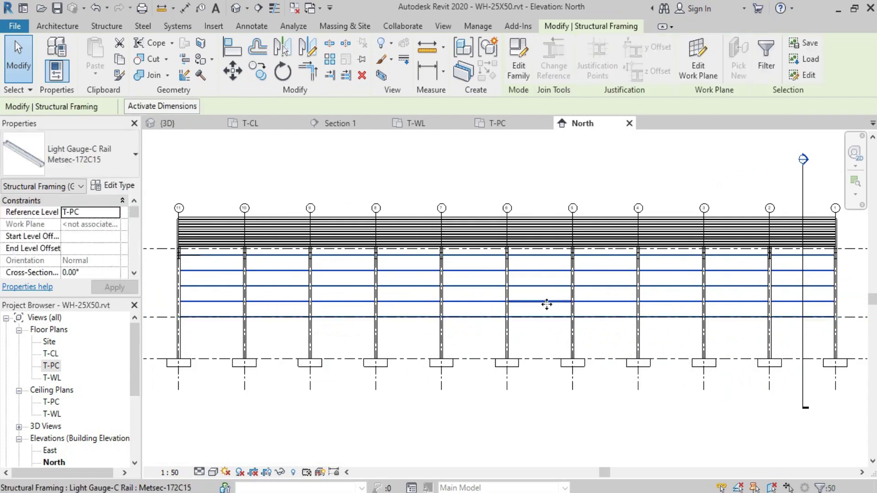
scroll(457, 288, down, 1)
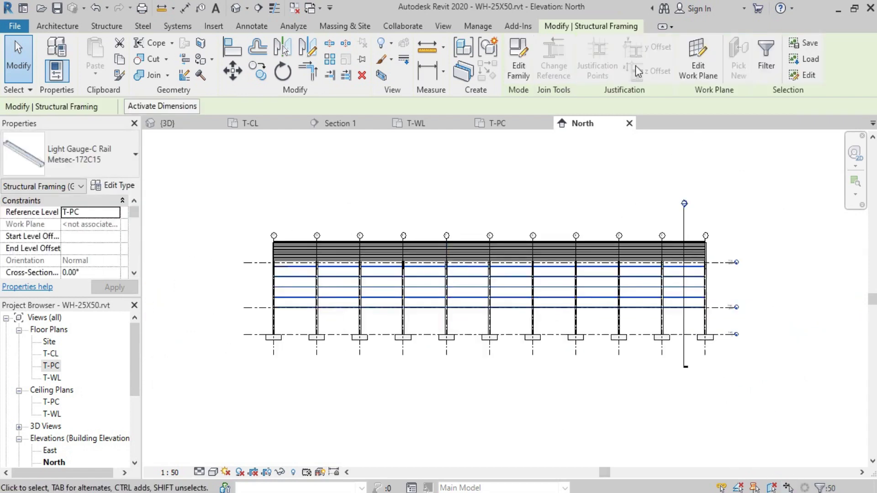
- Confirm the selection holds 50 girts and save it as selection set W-Purlin50
click(768, 52)
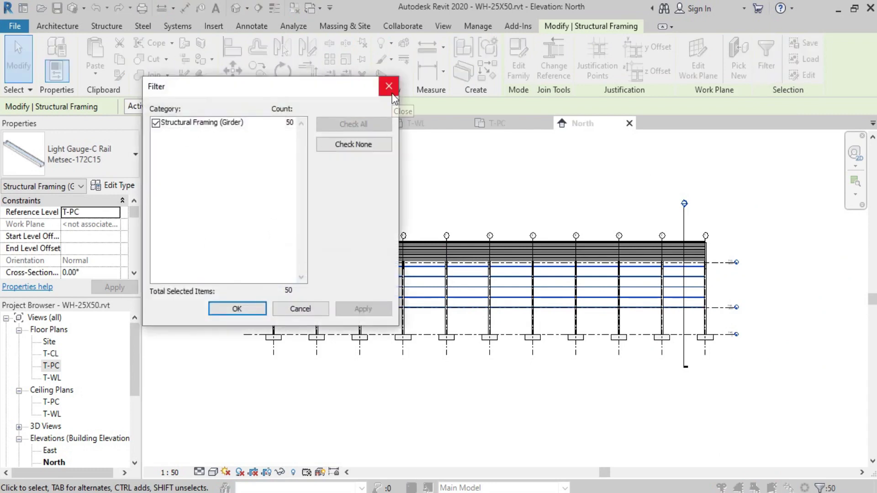
click(393, 95)
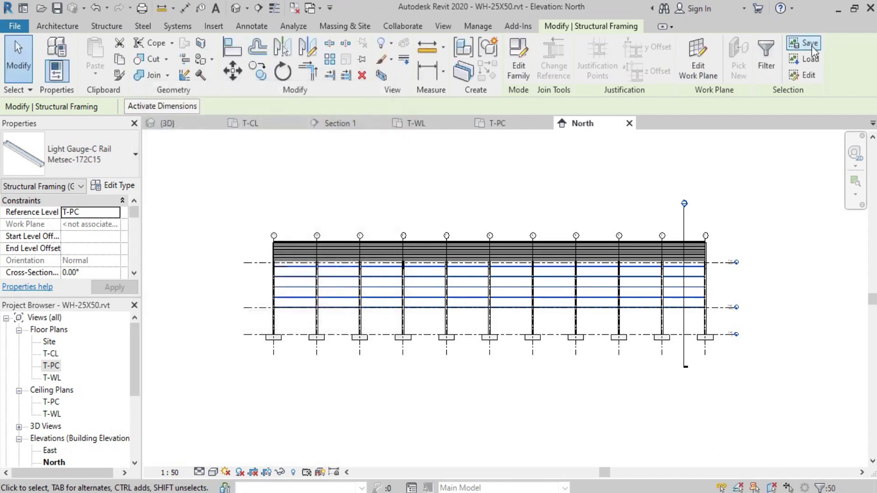
click(805, 45)
text(W-Purlin 50)
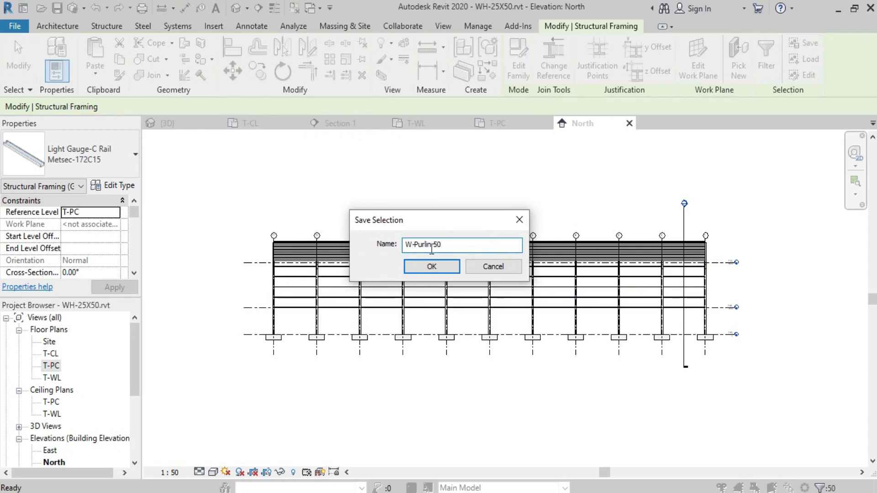
click(434, 263)
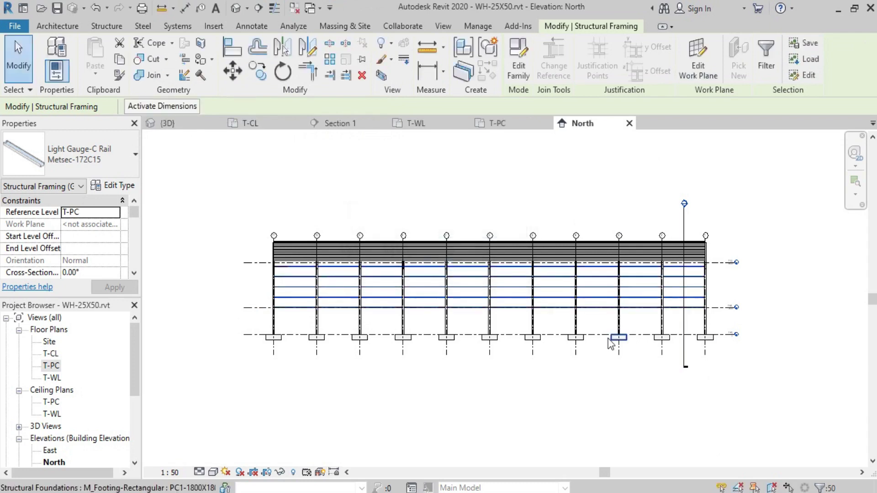
- Switch to the Section 1 view of the portal frame
click(340, 124)
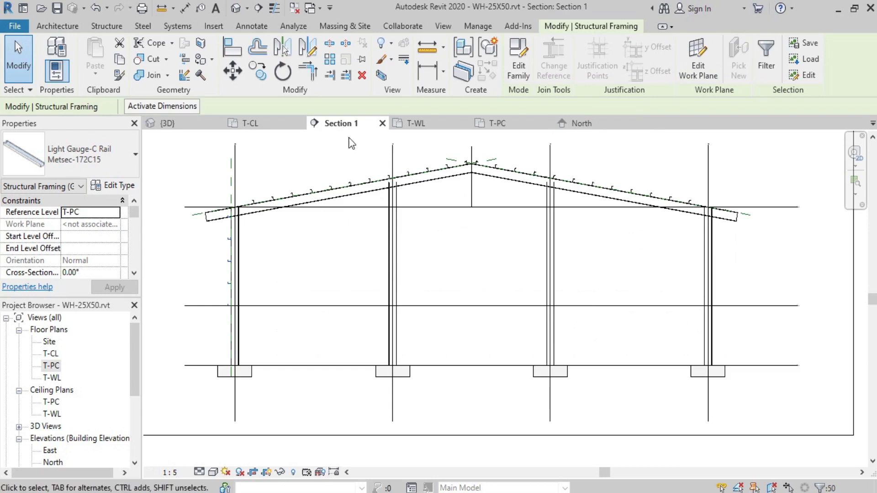
scroll(222, 294, up, 3)
scroll(224, 295, down, 3)
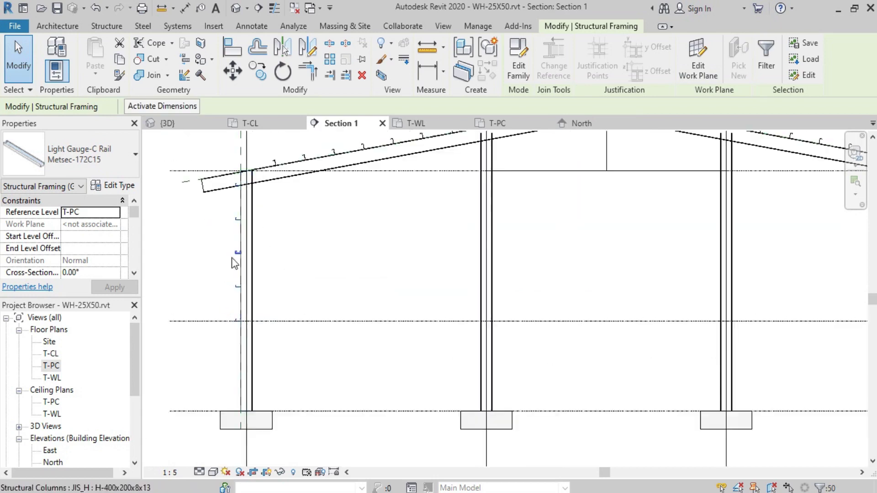
scroll(295, 242, down, 1)
scroll(339, 332, down, 1)
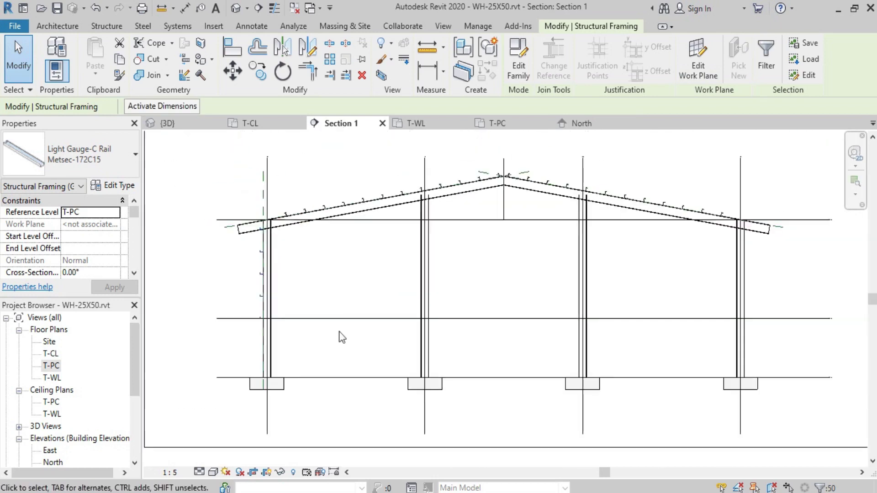
- Mirror a copy of the girts across the vertical ridge reference line
click(283, 49)
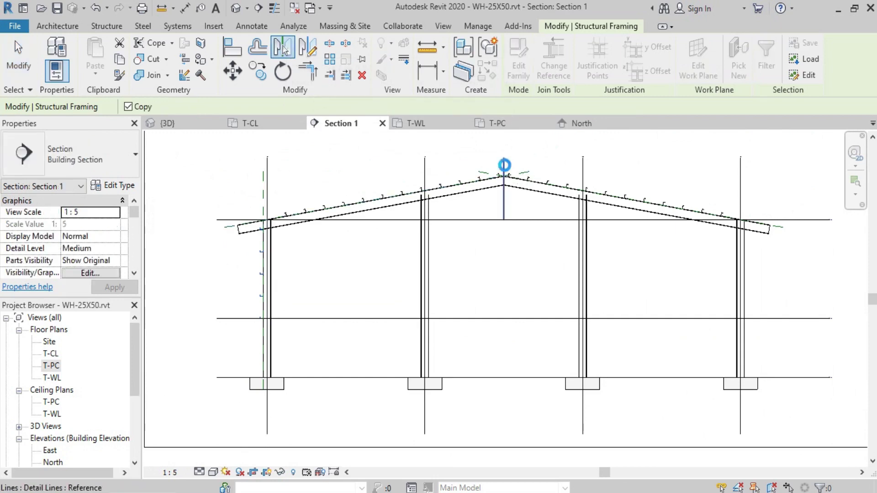
click(503, 197)
scroll(744, 312, up, 5)
scroll(668, 367, up, 3)
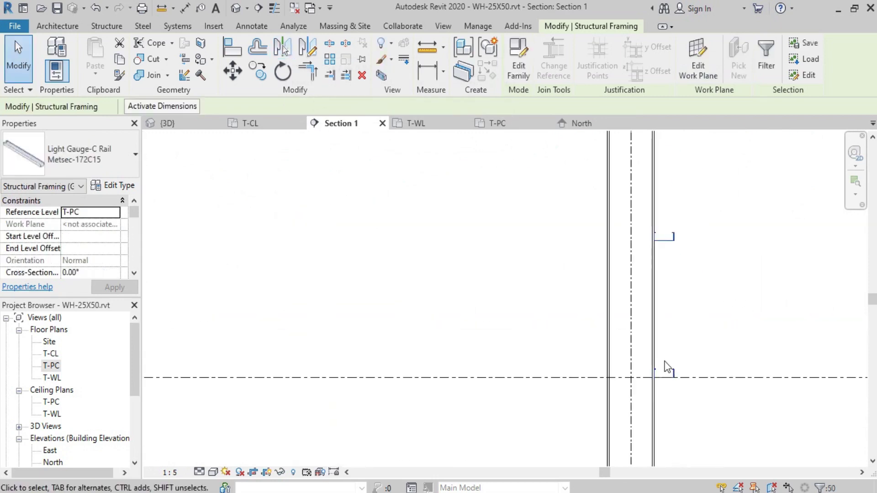
scroll(503, 310, down, 8)
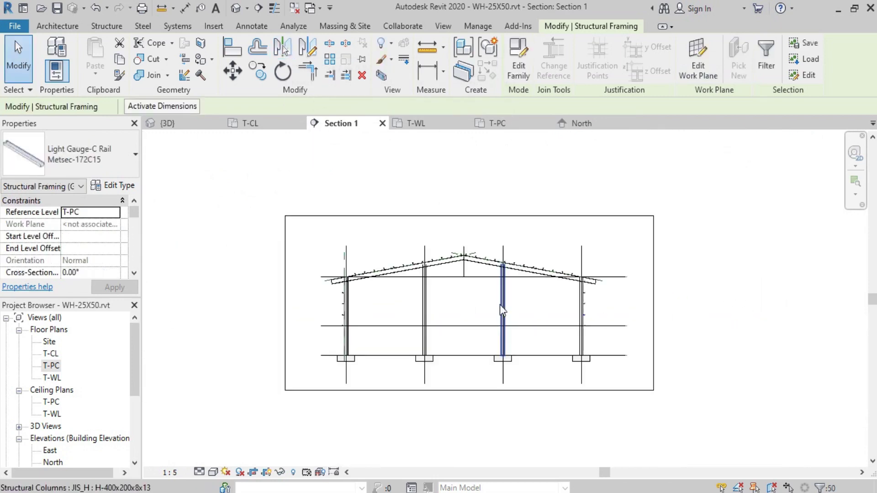
- Orbit and zoom the 3D view of the frame with the C-rail beam deselected
click(179, 125)
shift+middle_drag(676, 278, 836, 196)
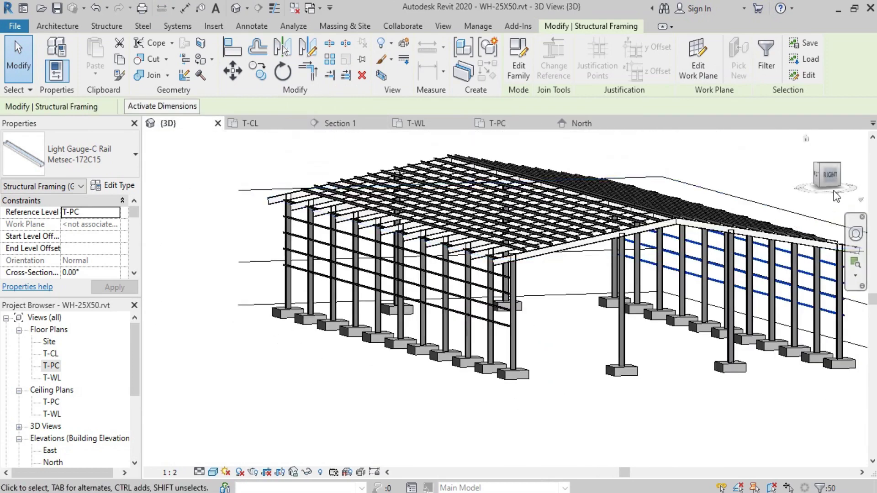
drag(829, 179, 849, 201)
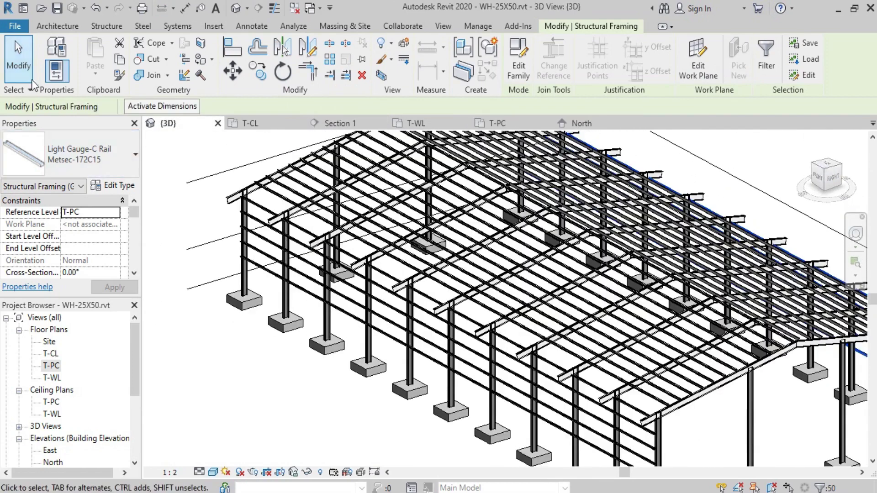
click(270, 291)
mouse_move(805, 180)
mouse_down()
mouse_move(851, 182)
mouse_move(866, 192)
mouse_up()
scroll(565, 338, up, 3)
scroll(564, 338, up, 2)
scroll(576, 231, up, 2)
scroll(391, 267, up, 2)
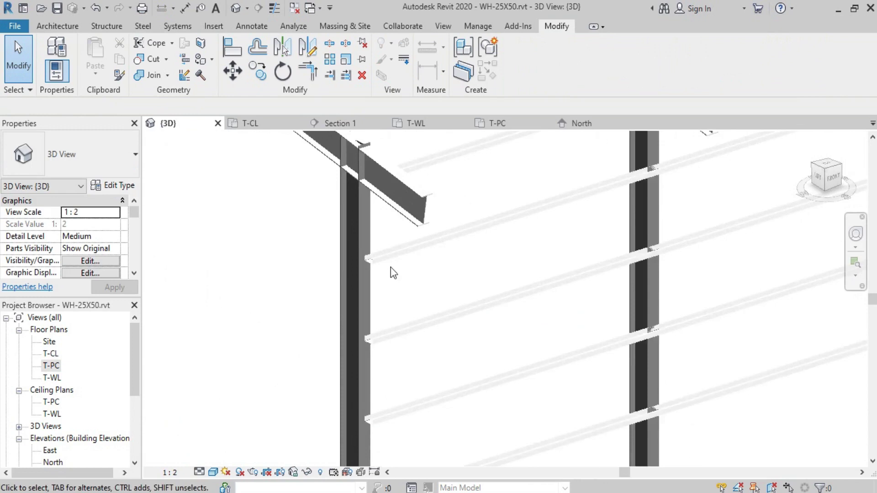
scroll(375, 242, up, 2)
scroll(375, 242, down, 2)
scroll(379, 289, down, 4)
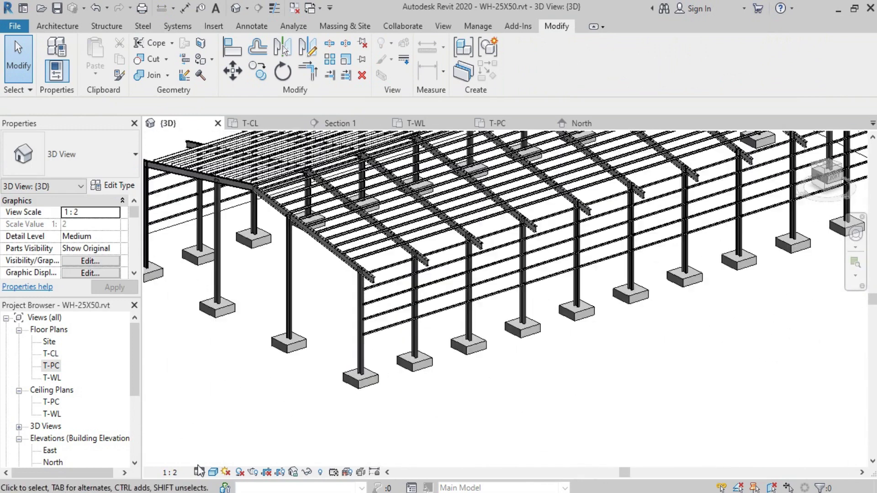
- Set the 3D view's visual style to Shaded and recenter the frame
click(213, 473)
click(229, 417)
scroll(548, 345, down, 5)
scroll(548, 345, up, 2)
scroll(505, 274, up, 2)
middle_drag(506, 274, 613, 292)
middle_drag(602, 406, 588, 392)
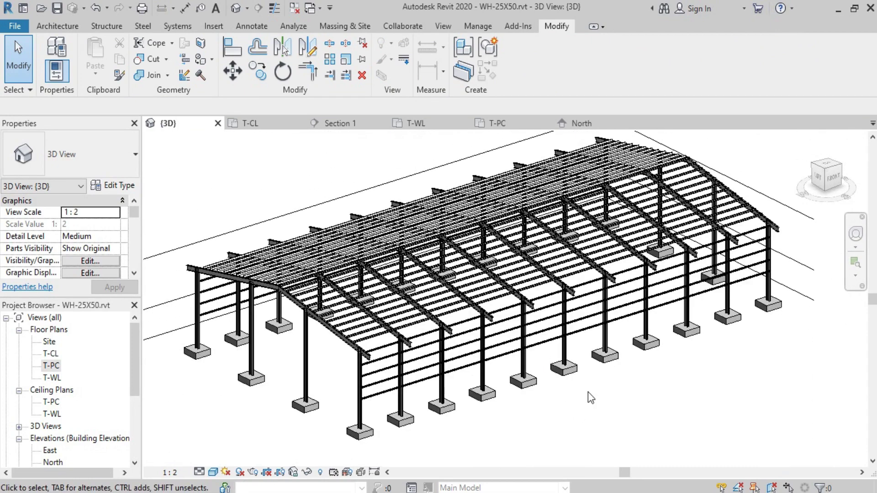
- Hide annotation categories in the 3D view's Visibility/Graphic Overrides and apply
key(v)
key(g)
click(198, 51)
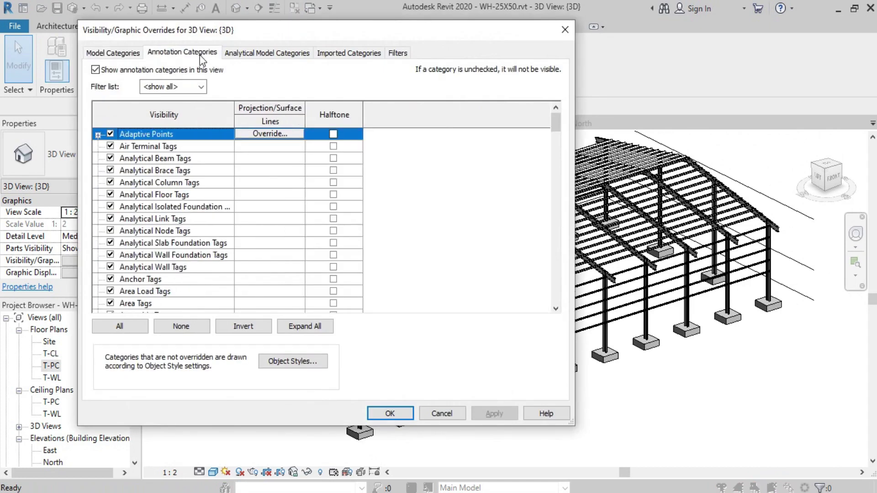
click(242, 54)
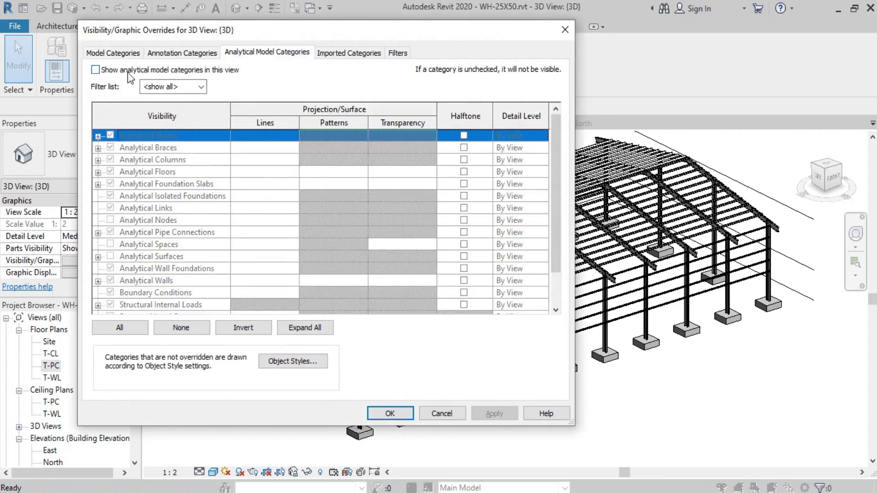
click(188, 57)
click(96, 70)
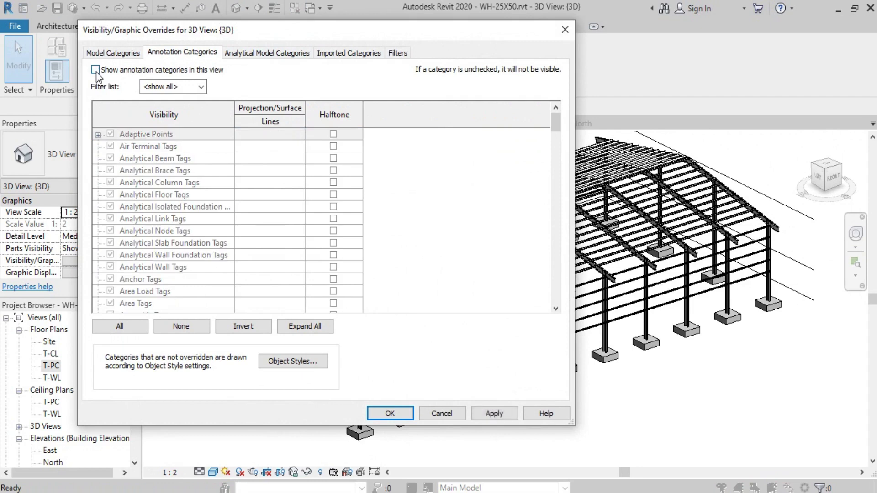
click(96, 70)
click(112, 53)
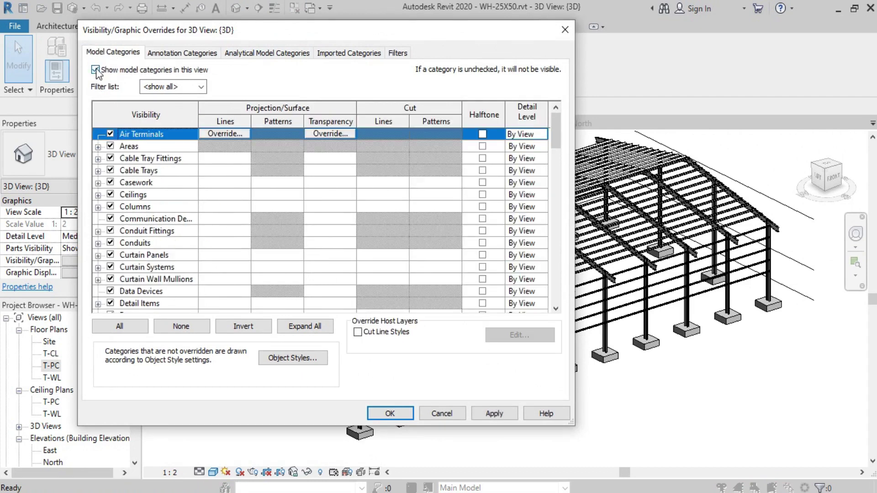
click(194, 54)
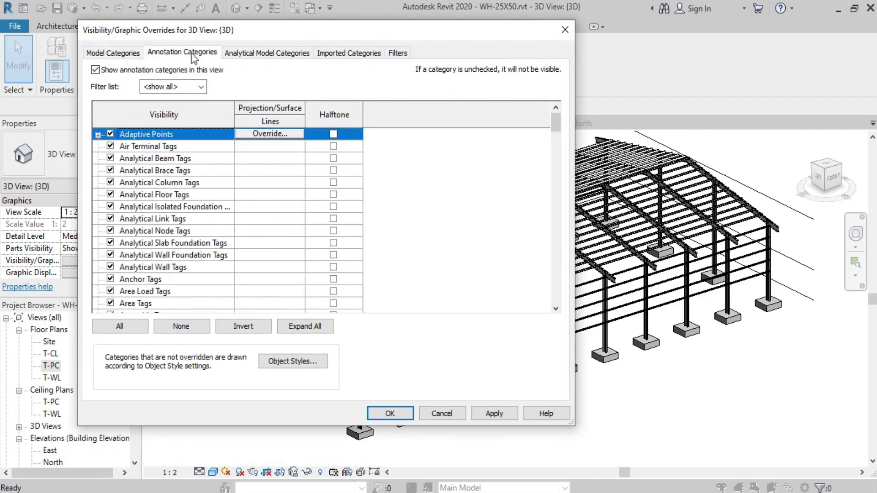
click(120, 72)
click(493, 414)
- Hide analytical model categories as well and confirm the overrides
mouse_move(416, 32)
mouse_down()
mouse_move(164, 153)
mouse_move(630, 378)
mouse_move(657, 84)
mouse_move(622, 116)
mouse_up()
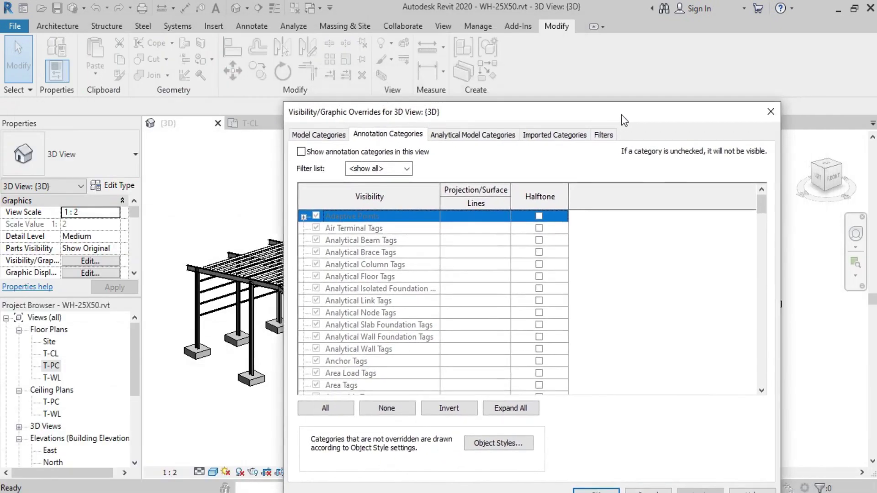
click(473, 136)
click(302, 153)
mouse_move(658, 115)
mouse_down()
mouse_move(569, 61)
mouse_move(546, 24)
mouse_up()
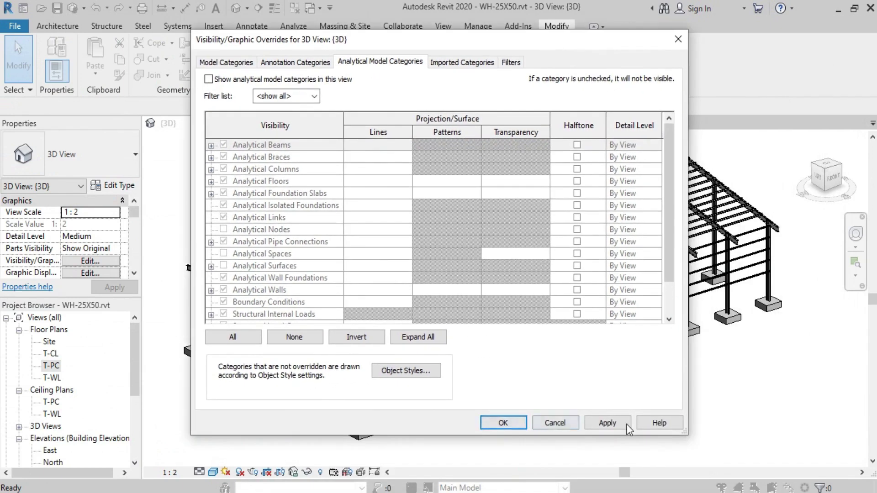
click(519, 425)
middle_drag(571, 375, 581, 410)
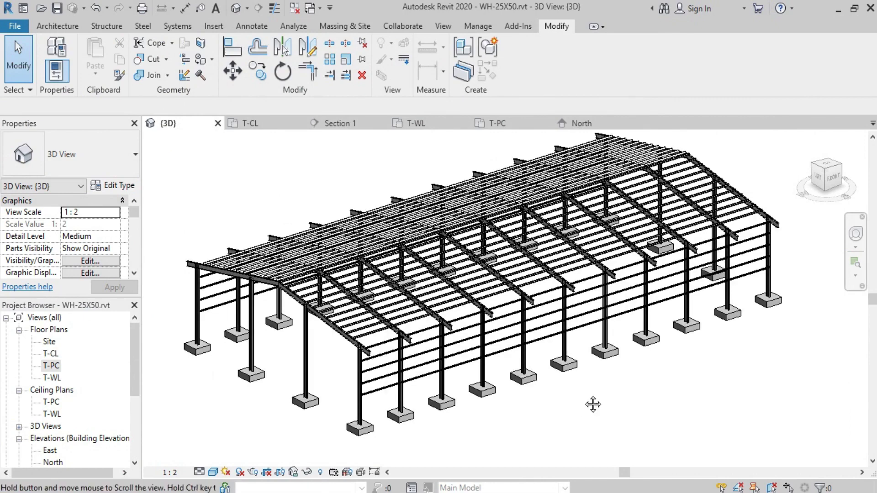
- Orbit and zoom around the 3D steel frame to review it from several angles
drag(839, 174, 868, 183)
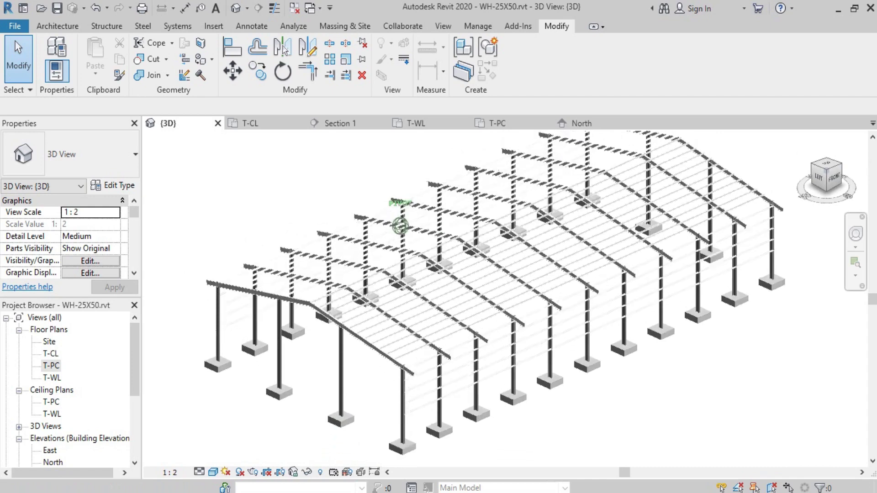
scroll(433, 457, down, 3)
scroll(375, 388, up, 3)
scroll(338, 312, up, 2)
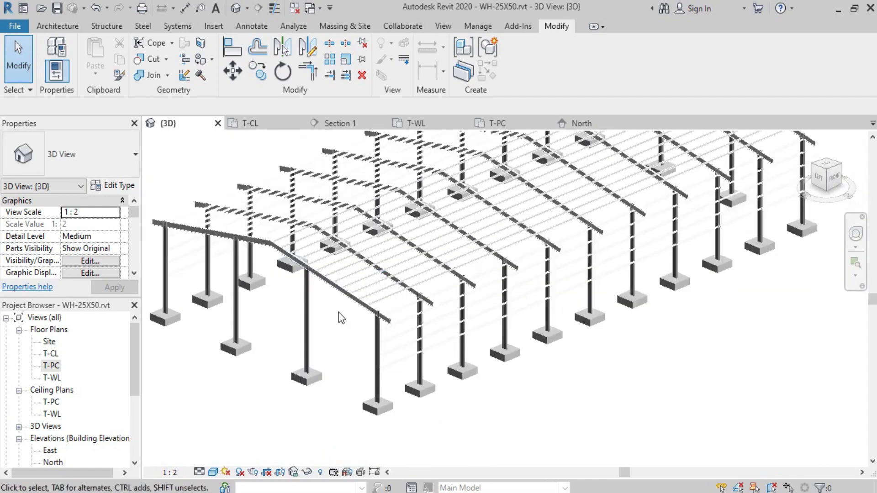
scroll(339, 312, down, 3)
drag(824, 176, 836, 169)
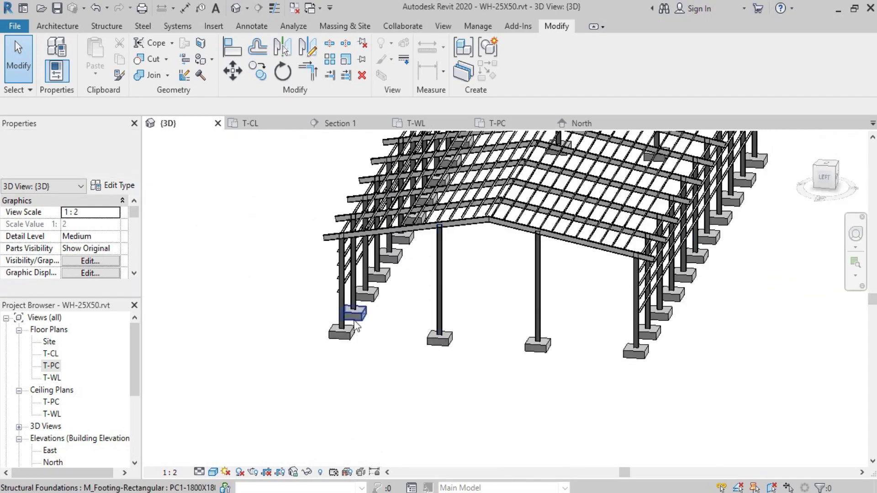
scroll(351, 310, up, 2)
scroll(725, 300, down, 2)
scroll(641, 307, up, 2)
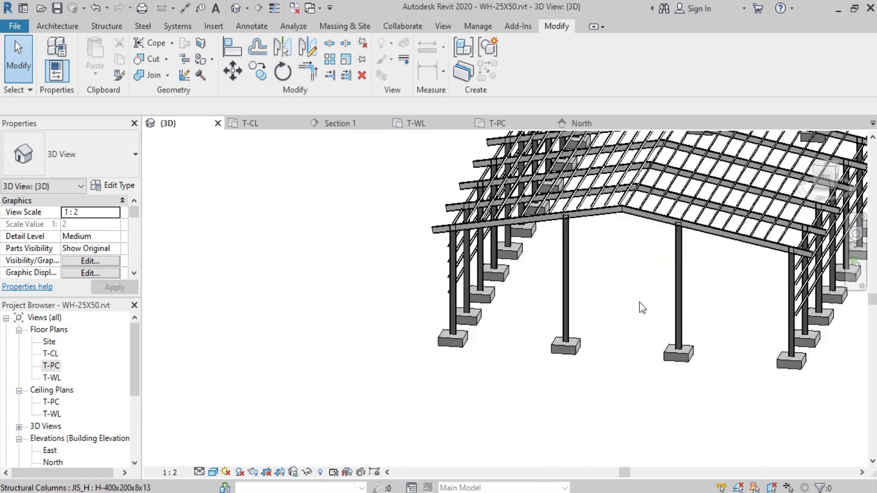
scroll(461, 310, down, 3)
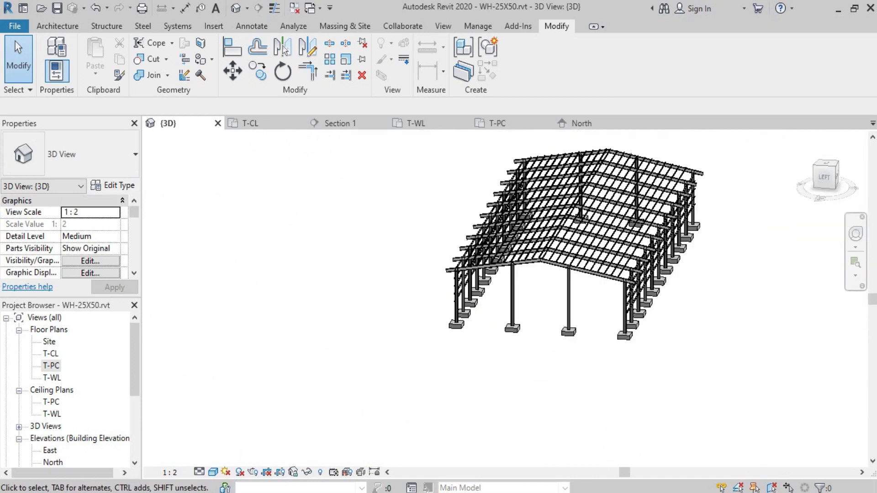
drag(824, 179, 836, 173)
scroll(470, 242, up, 5)
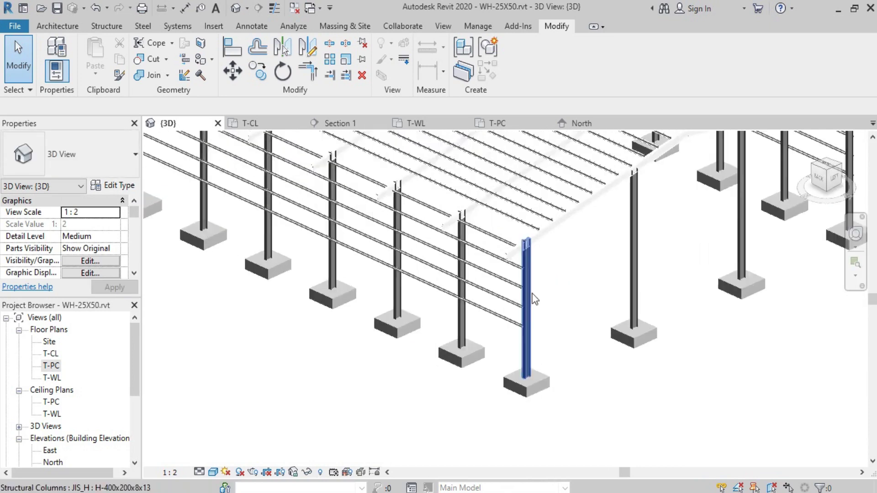
scroll(430, 254, down, 2)
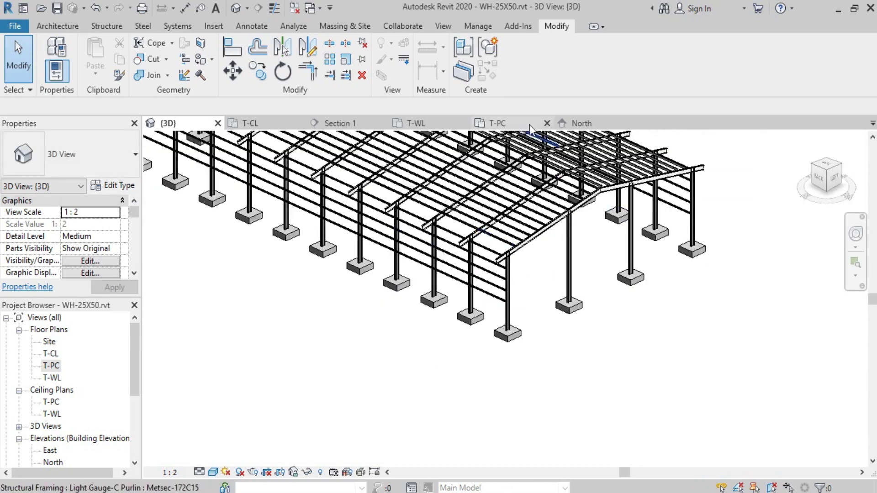
- Open the T-PC floor plan and fit the full column grid on screen
click(530, 125)
scroll(523, 378, down, 5)
scroll(338, 315, up, 5)
middle_drag(337, 256, 395, 376)
scroll(395, 376, down, 4)
scroll(343, 386, down, 2)
scroll(654, 400, up, 3)
middle_drag(630, 288, 608, 378)
mouse_move(324, 328)
middle_down()
mouse_move(311, 359)
mouse_move(373, 322)
middle_up()
- Start a reference plane and set the T-PC plan view scale to 1:2
click(103, 26)
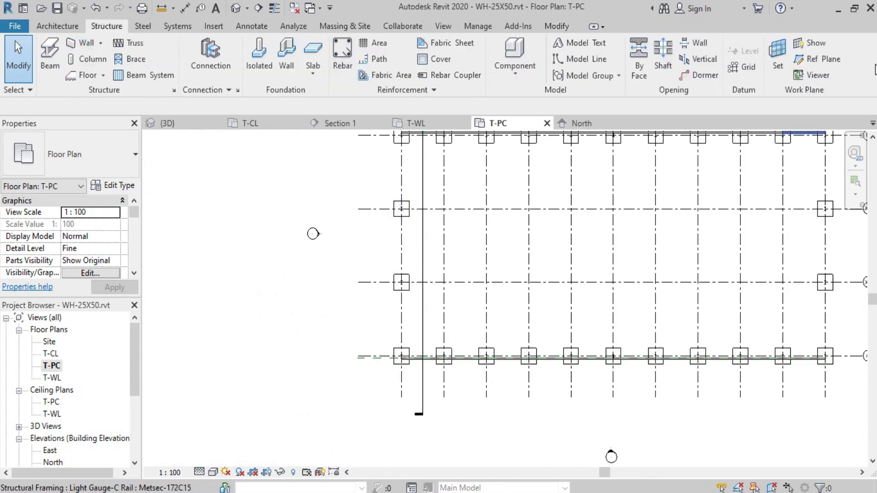
click(836, 59)
scroll(393, 370, up, 2)
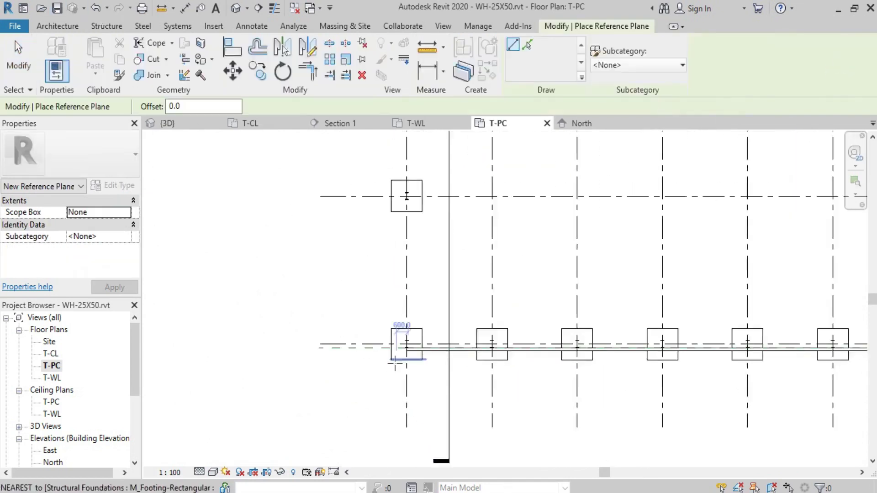
scroll(388, 348, up, 1)
scroll(388, 363, up, 2)
scroll(409, 352, up, 3)
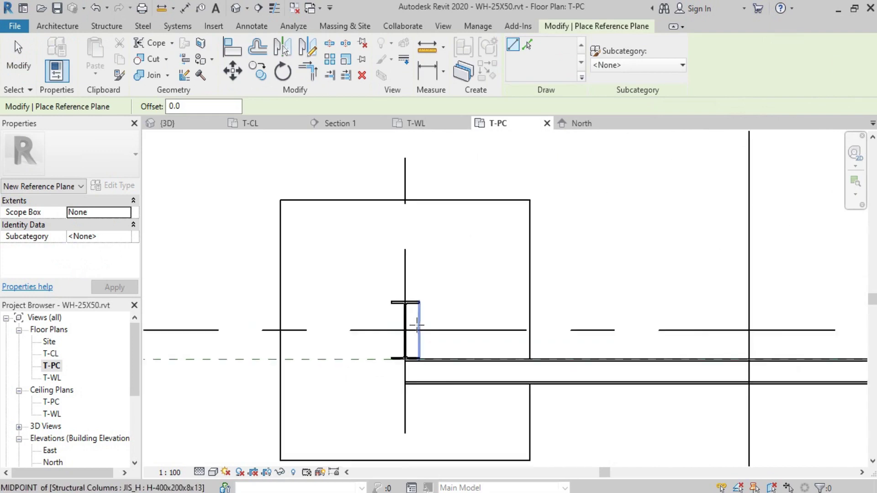
scroll(413, 340, up, 2)
click(170, 473)
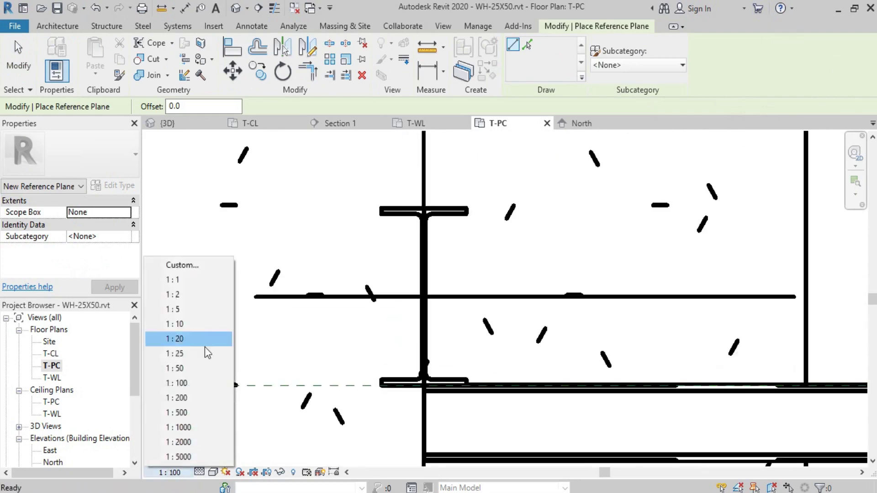
click(186, 294)
- Draw reference plane RP-SW along the bottom-left column's outer flange edge
scroll(390, 393, up, 2)
scroll(375, 375, up, 1)
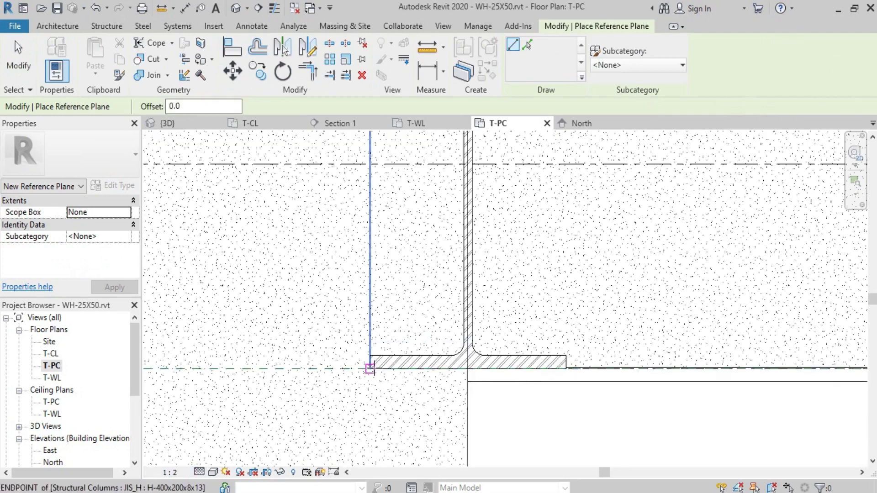
scroll(391, 407, down, 3)
scroll(392, 434, down, 3)
scroll(395, 436, down, 2)
scroll(392, 303, up, 3)
scroll(407, 260, up, 2)
scroll(413, 228, up, 3)
scroll(416, 175, up, 1)
click(395, 150)
click(372, 287)
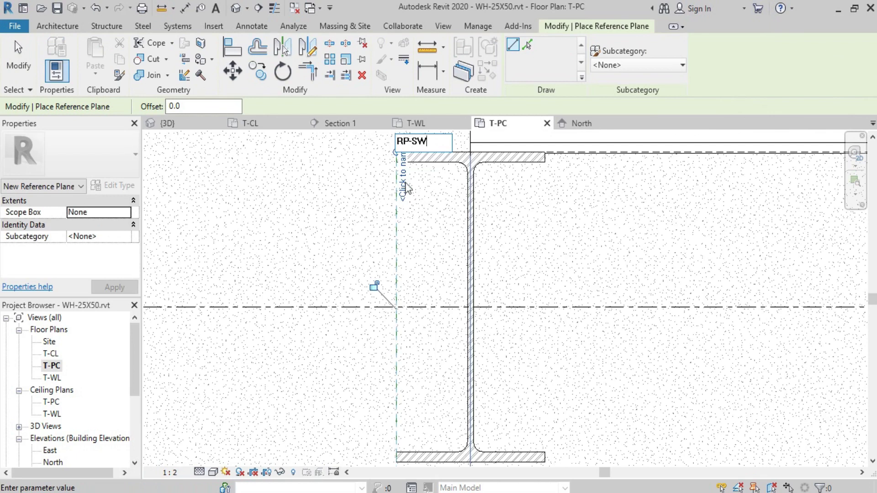
- Lengthen reference plane RP-SW by dragging its top end upward
click(32, 62)
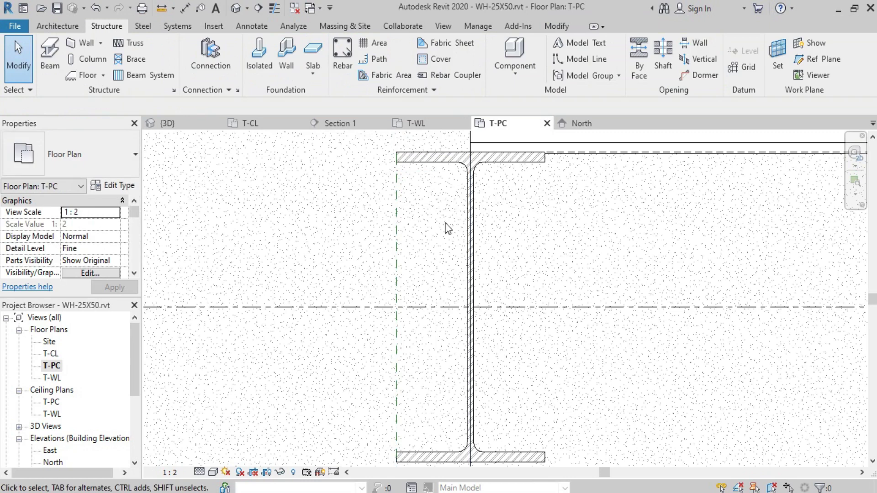
scroll(402, 284, down, 2)
scroll(406, 266, up, 3)
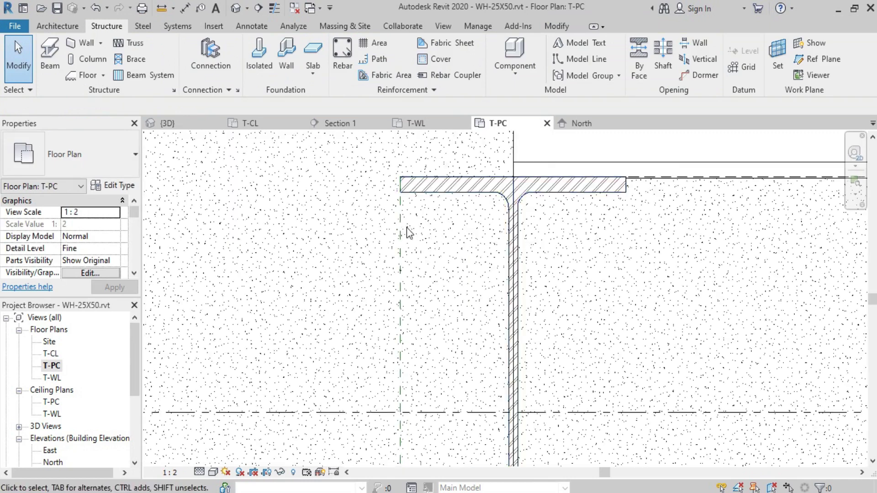
scroll(392, 402, down, 4)
click(411, 421)
mouse_move(412, 222)
mouse_down()
mouse_move(406, 130)
mouse_move(430, 153)
mouse_up()
scroll(426, 259, down, 2)
drag(445, 298, 442, 169)
click(299, 215)
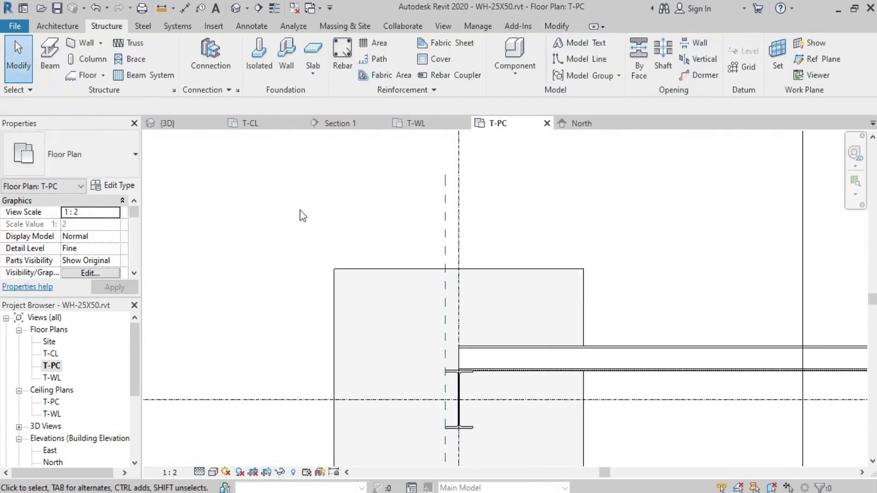
scroll(466, 202, down, 3)
scroll(456, 211, up, 2)
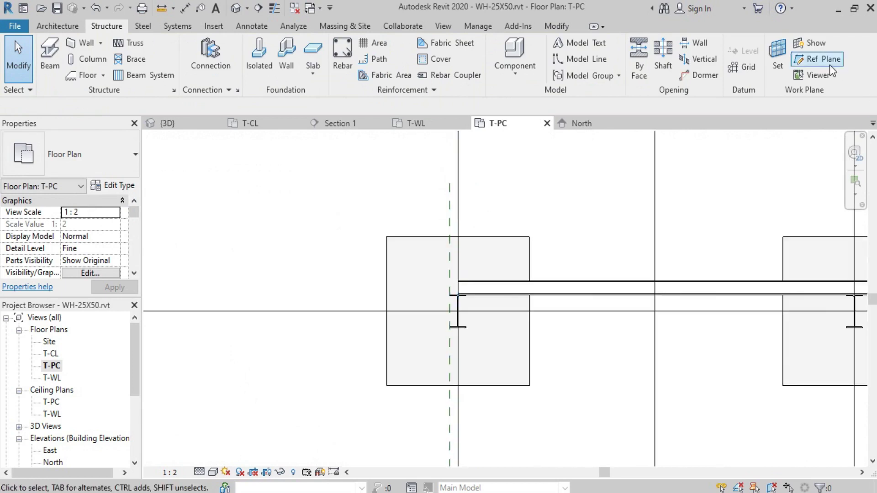
- Set Reference Plane : RP-SW as the work plane and work in Section 1
click(780, 64)
click(649, 245)
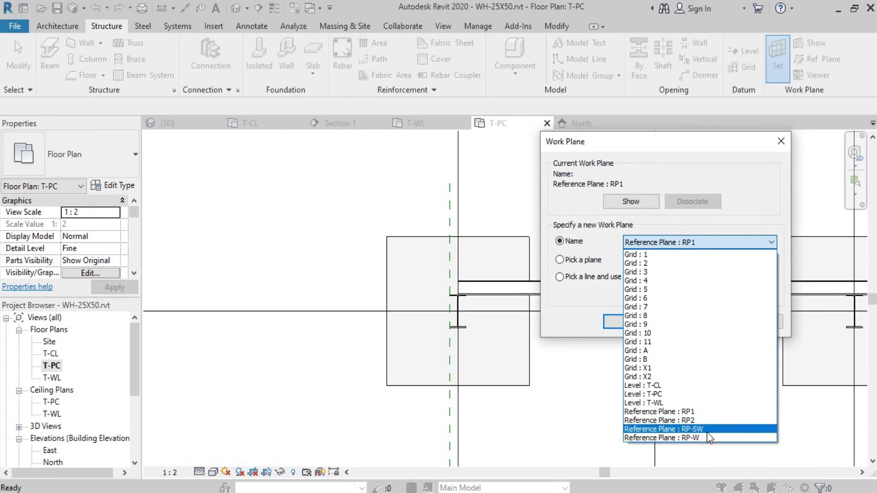
click(700, 431)
click(631, 322)
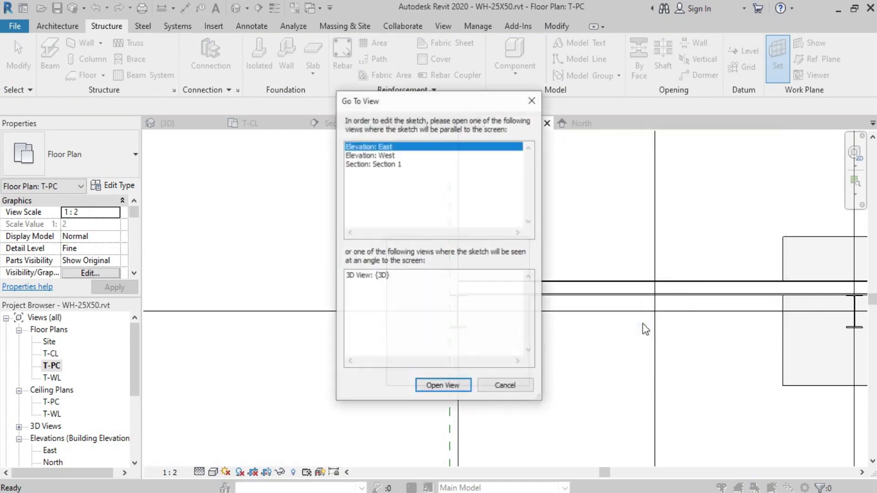
click(373, 164)
- In Section 1, use Create Similar to place another Metsec-172C15 C-rail girt between the left and right columns
click(448, 385)
scroll(358, 342, up, 2)
scroll(354, 308, up, 2)
scroll(306, 313, down, 2)
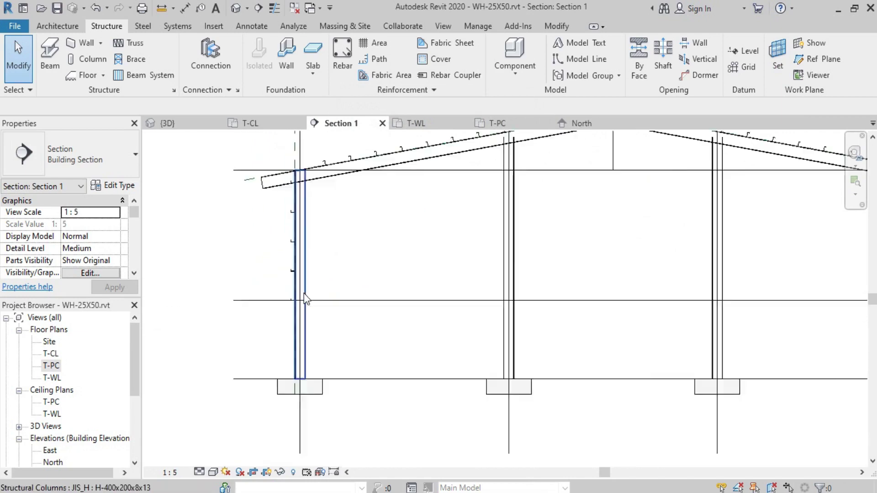
scroll(305, 299, down, 3)
scroll(456, 303, up, 2)
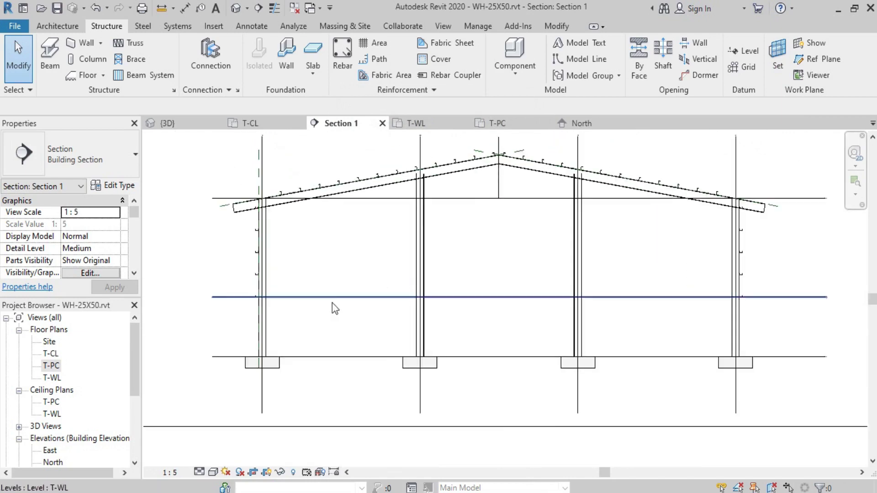
scroll(232, 286, up, 3)
scroll(270, 309, up, 2)
click(284, 312)
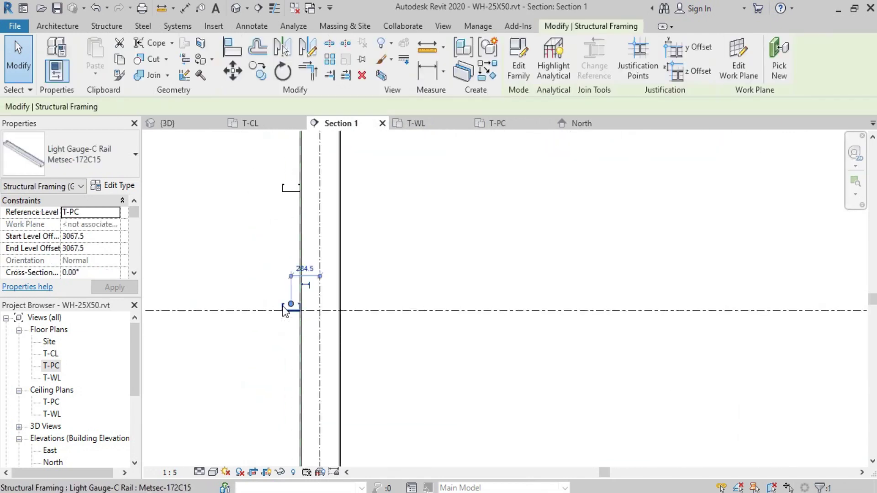
right_click(284, 311)
click(369, 294)
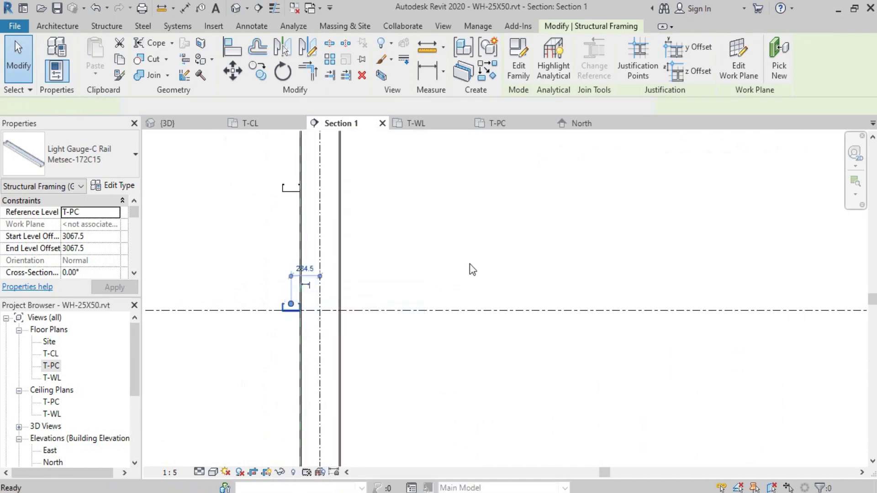
scroll(371, 284, down, 3)
scroll(644, 261, up, 1)
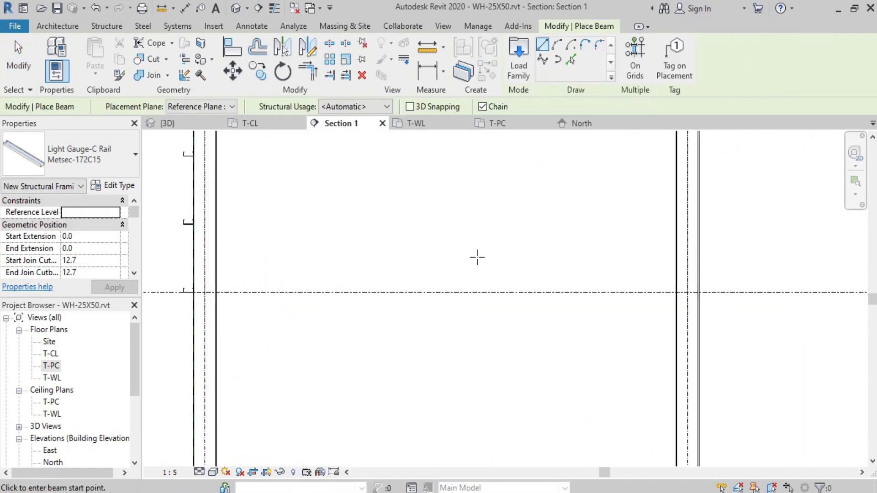
click(205, 252)
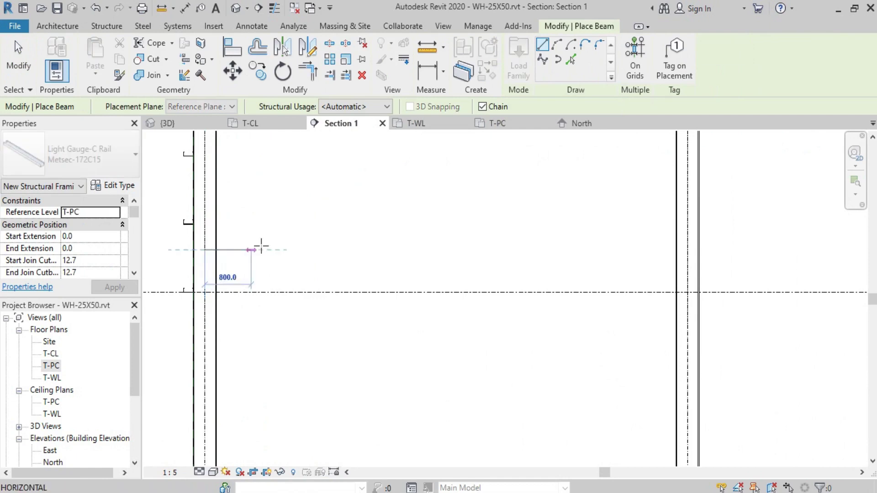
click(677, 251)
key(Escape)
key(Escape)
- Disallow joins at both the start and end of the new girt
click(255, 256)
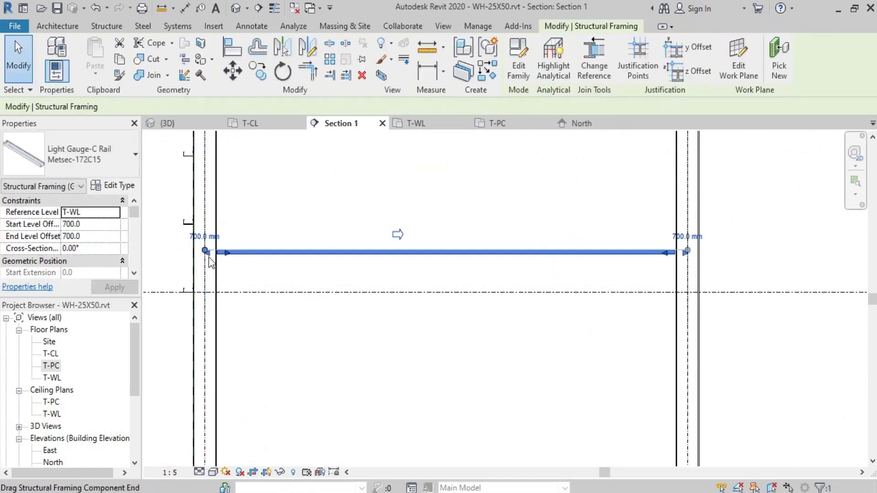
right_click(204, 251)
click(257, 242)
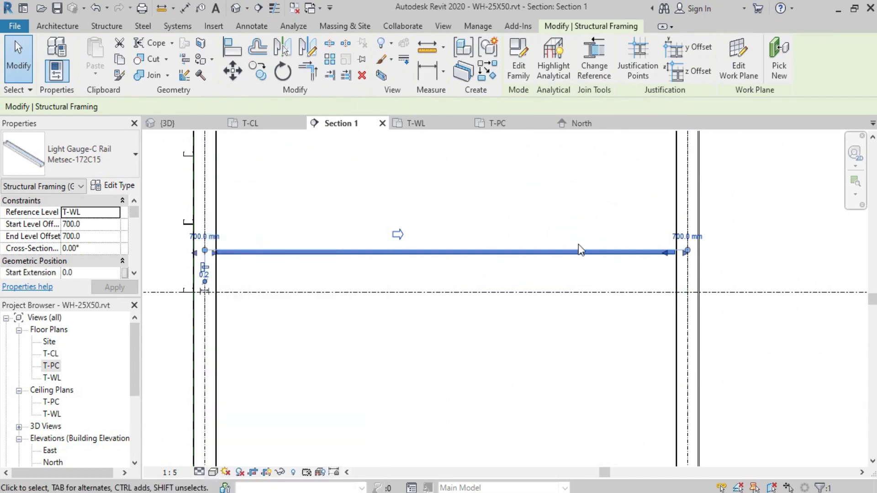
right_click(688, 252)
click(754, 242)
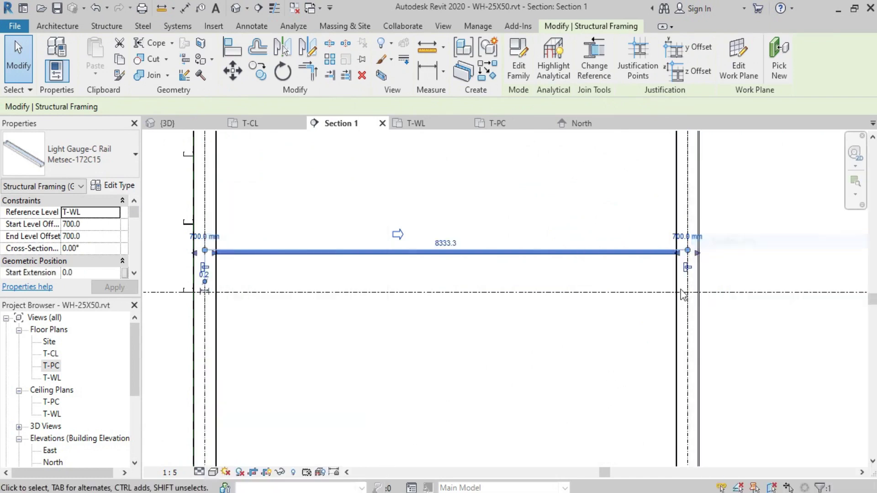
key(Escape)
- Switch to the T-PC floor plan and zoom in on the new girt
scroll(496, 265, down, 2)
scroll(396, 250, up, 1)
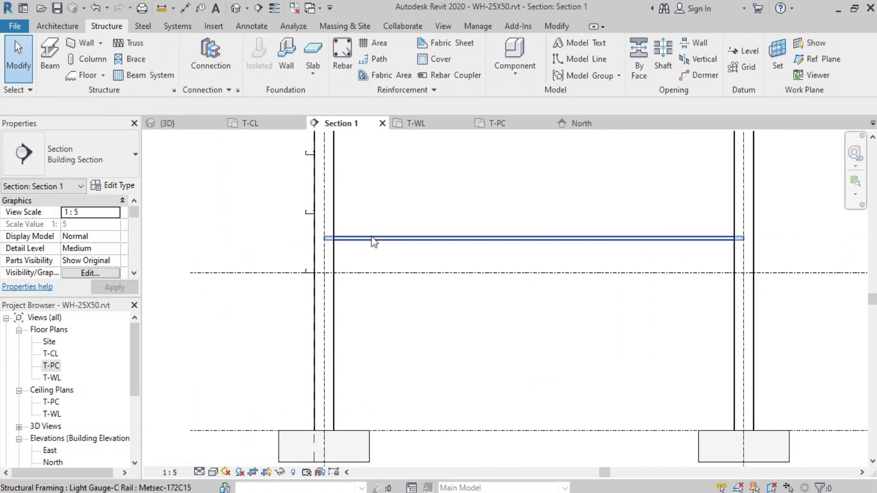
scroll(370, 242, up, 2)
scroll(365, 244, down, 1)
scroll(366, 244, down, 1)
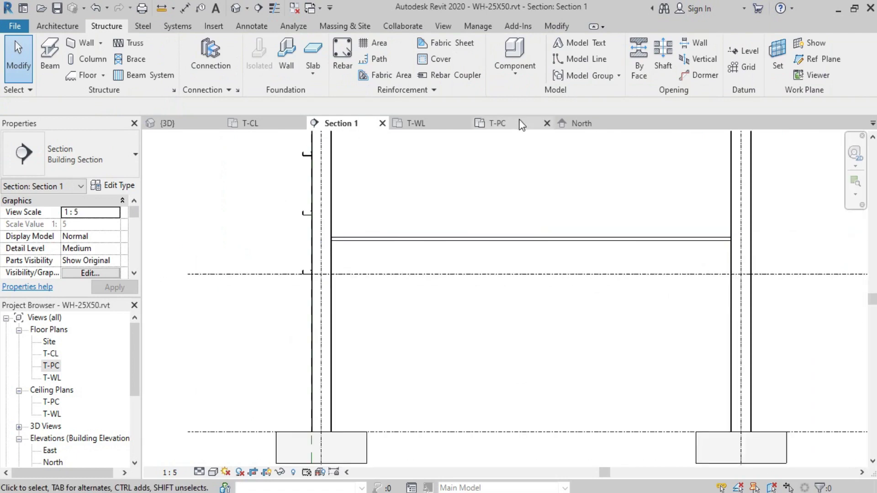
click(505, 124)
scroll(382, 285, down, 1)
scroll(386, 297, down, 2)
scroll(402, 298, up, 2)
scroll(407, 297, up, 2)
scroll(329, 259, down, 1)
scroll(407, 231, down, 3)
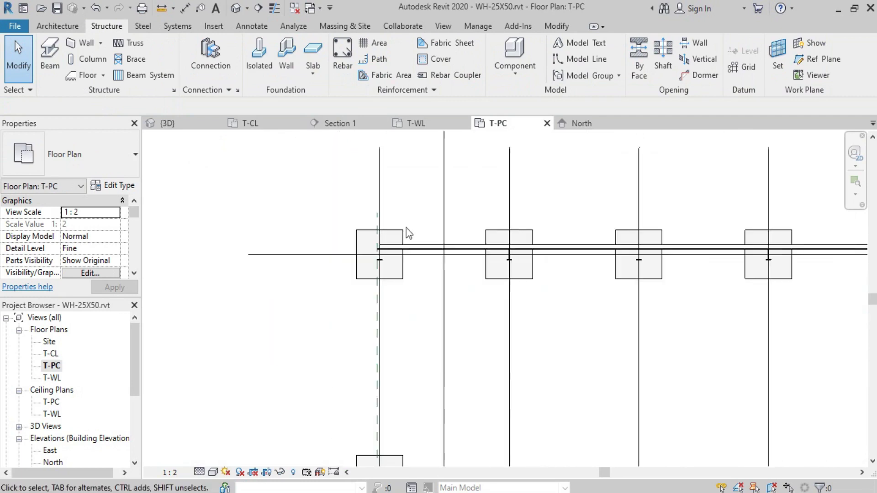
scroll(410, 238, down, 1)
scroll(409, 240, down, 1)
scroll(419, 267, up, 5)
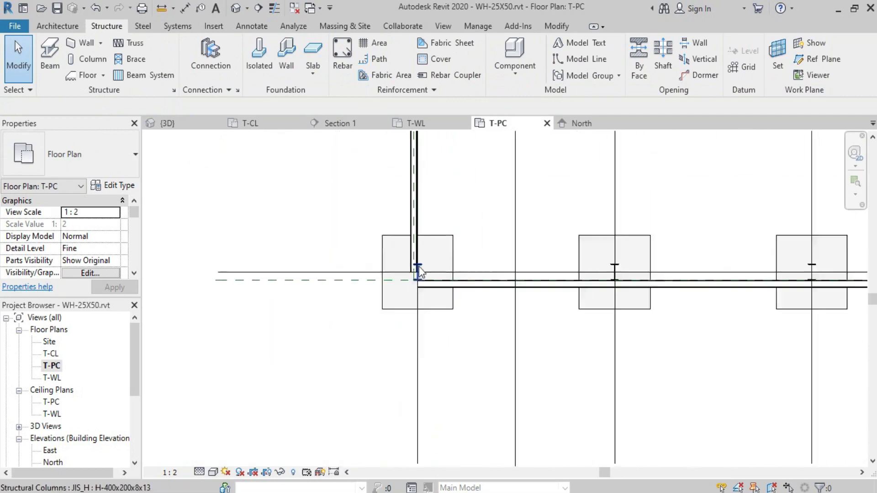
scroll(389, 262, up, 5)
- Move the new girt so its edge sits against the column flange corner
click(411, 274)
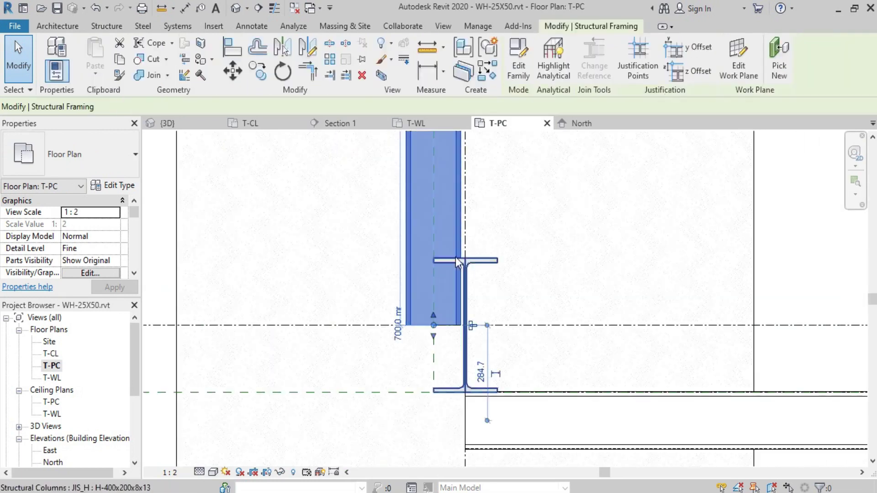
click(233, 70)
scroll(501, 272, up, 3)
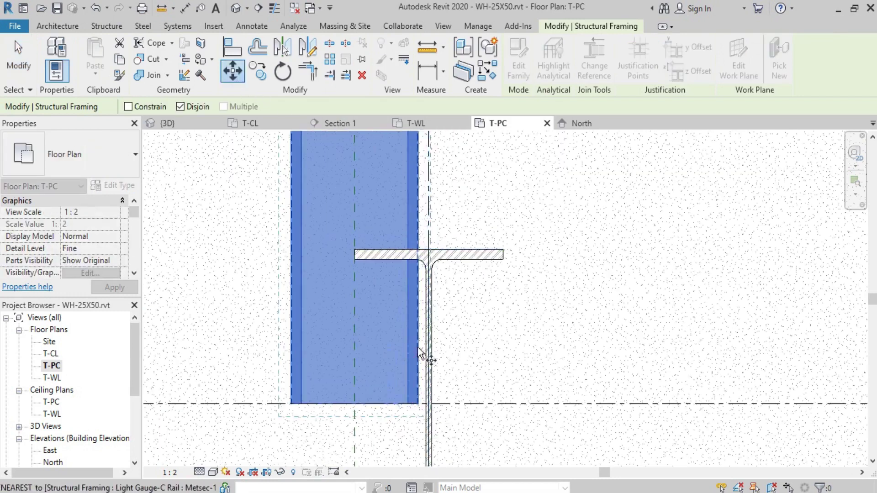
click(418, 263)
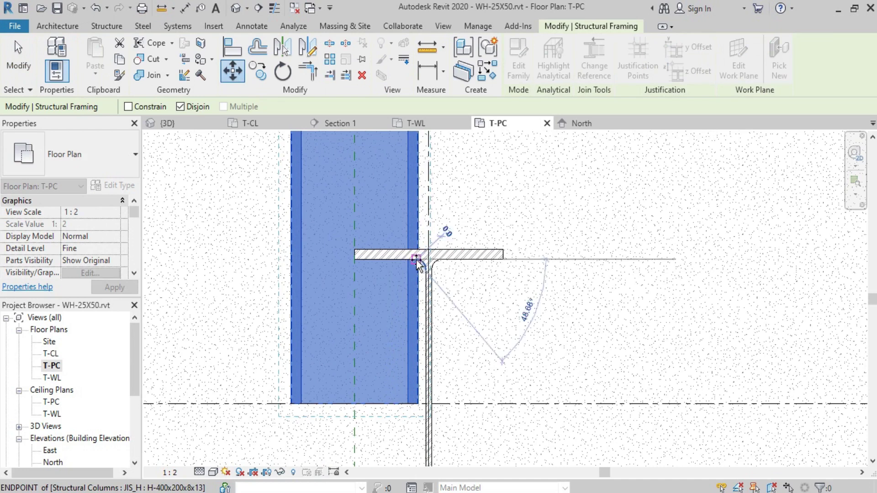
click(355, 256)
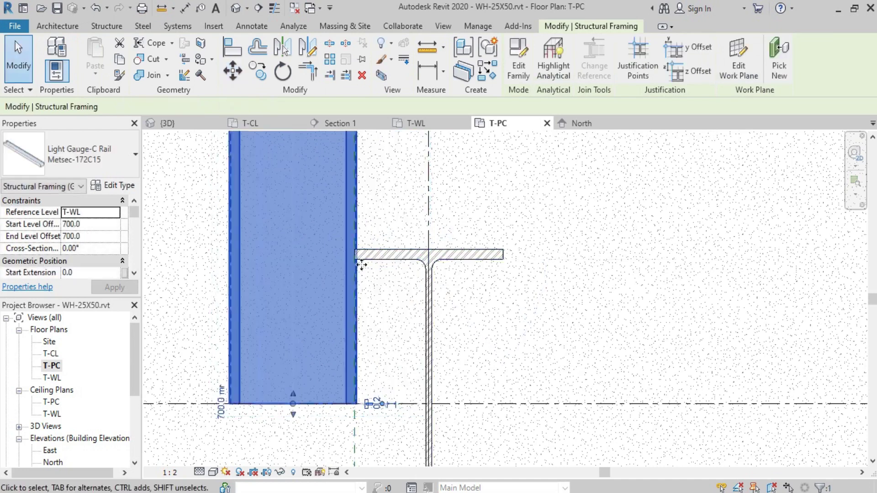
scroll(348, 257, up, 2)
scroll(365, 270, up, 2)
scroll(405, 286, down, 5)
scroll(333, 270, down, 2)
click(333, 270)
scroll(352, 350, down, 2)
scroll(356, 285, up, 1)
scroll(393, 174, up, 4)
scroll(362, 252, up, 2)
scroll(362, 253, down, 4)
mouse_move(362, 225)
middle_down()
mouse_move(409, 306)
mouse_move(384, 317)
middle_up()
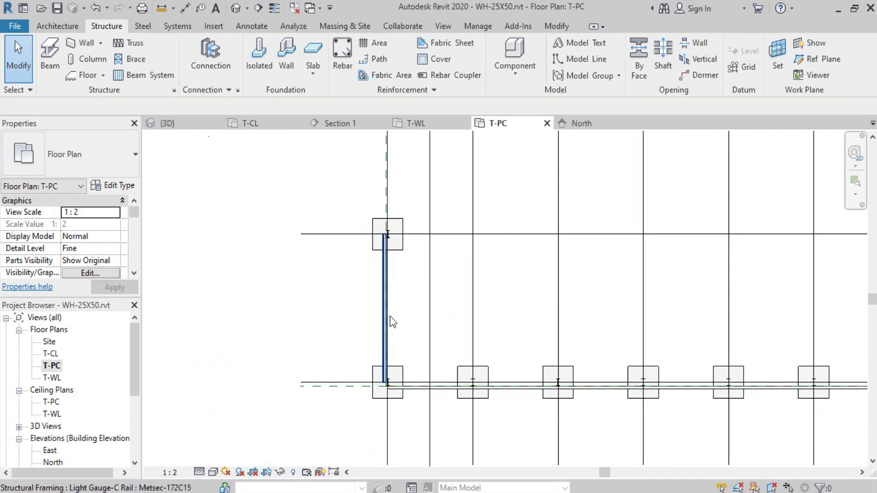
scroll(384, 318, up, 2)
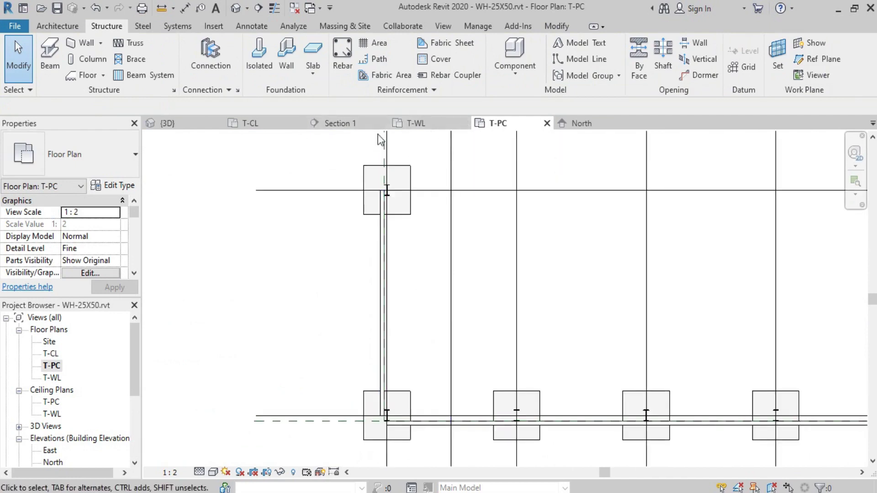
click(588, 123)
- In Section 1, use Align (AL) to snap the new girt down onto the dash-dot reference line
click(338, 124)
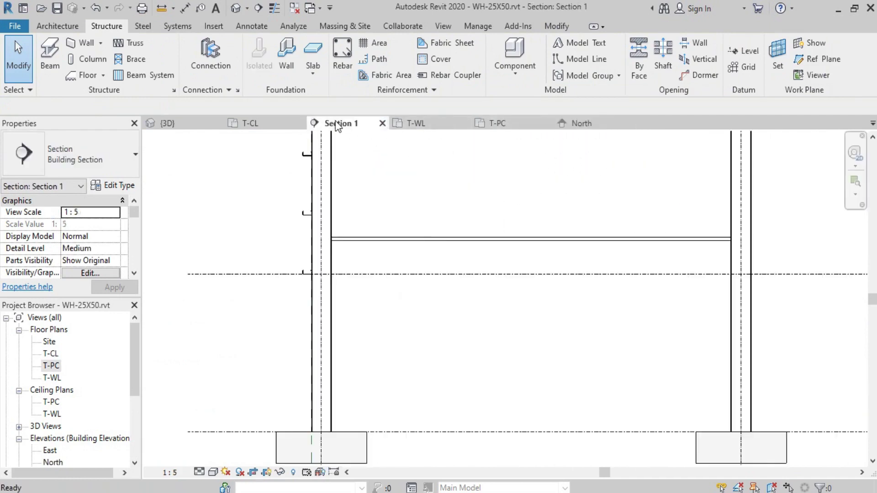
scroll(421, 303, down, 2)
scroll(341, 264, up, 2)
scroll(360, 284, up, 1)
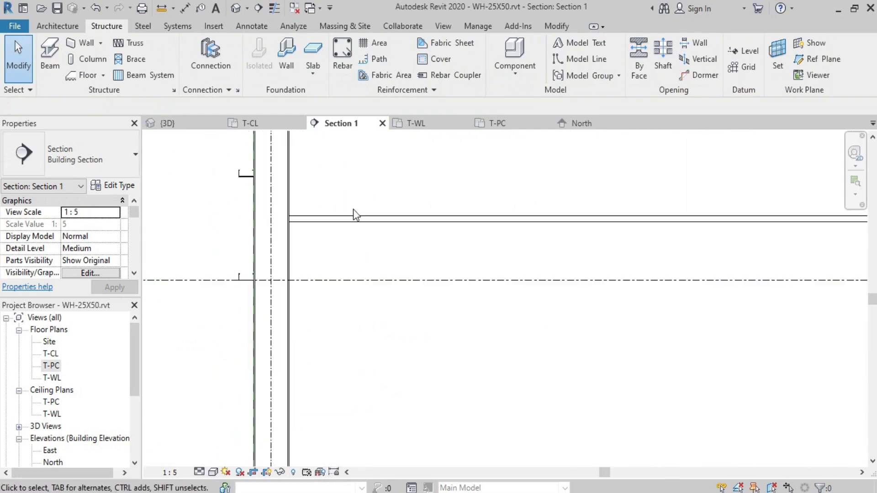
click(402, 222)
key(a)
key(l)
click(421, 280)
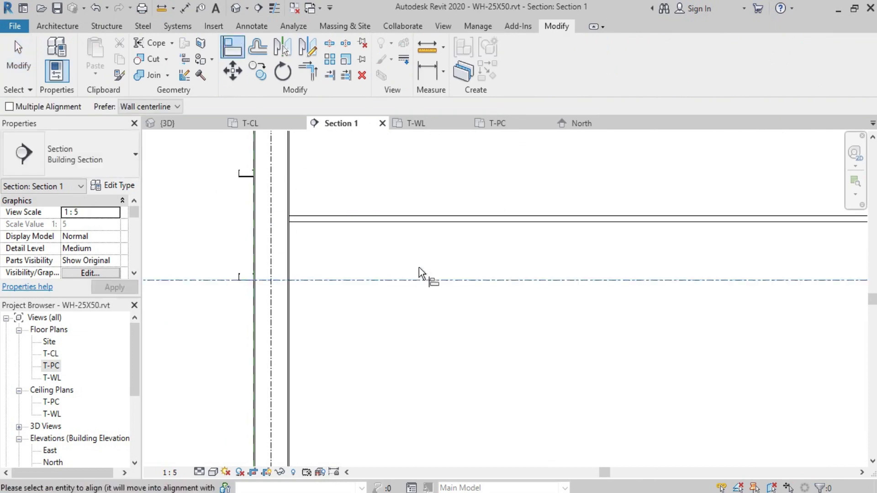
click(418, 226)
scroll(268, 264, up, 2)
scroll(457, 274, up, 2)
scroll(497, 277, up, 1)
scroll(438, 287, down, 1)
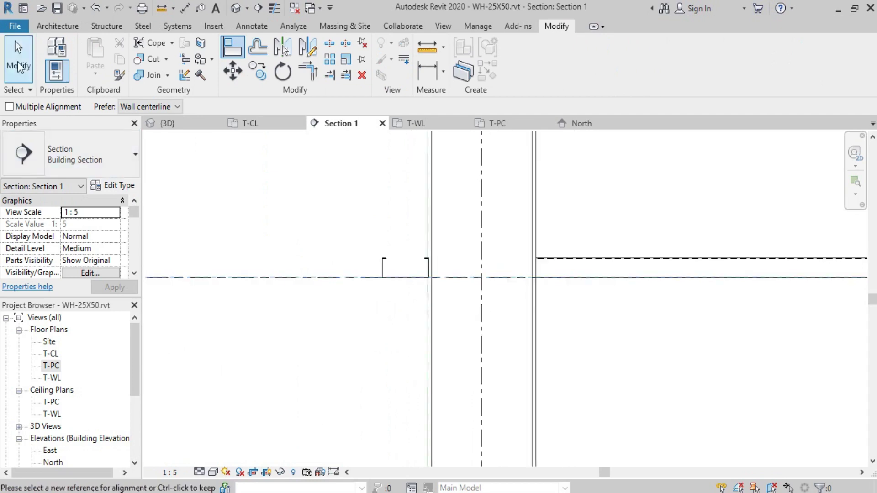
key(Escape)
key(Escape)
scroll(202, 370, down, 2)
middle_drag(592, 337, 418, 273)
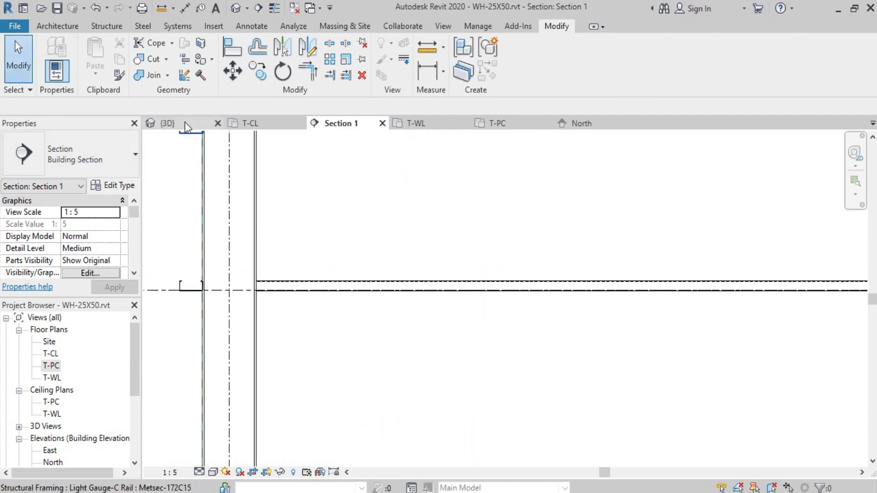
click(185, 125)
scroll(342, 358, up, 2)
scroll(517, 259, up, 3)
scroll(583, 281, up, 3)
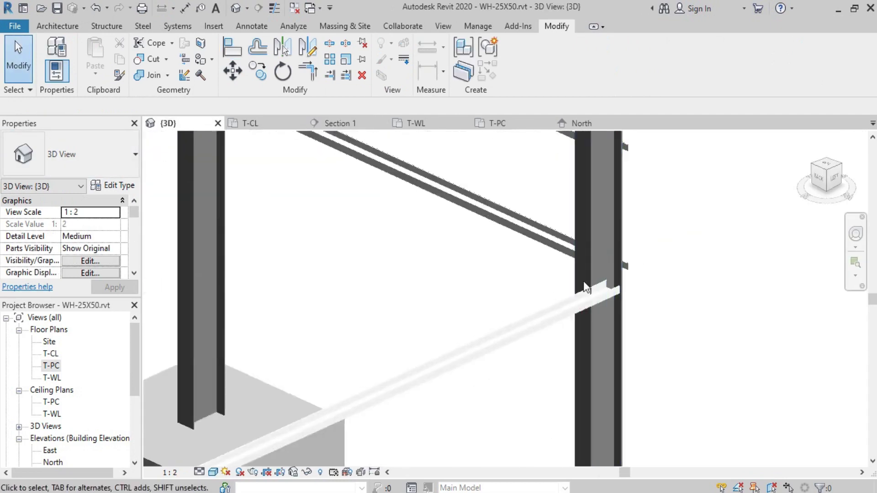
scroll(598, 290, up, 3)
scroll(676, 274, down, 5)
scroll(454, 377, up, 3)
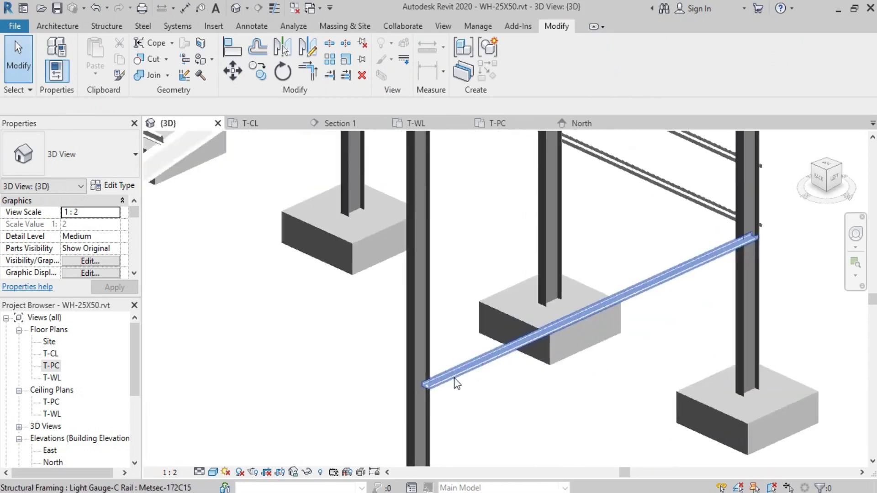
scroll(454, 377, down, 1)
scroll(525, 303, down, 3)
scroll(646, 275, down, 2)
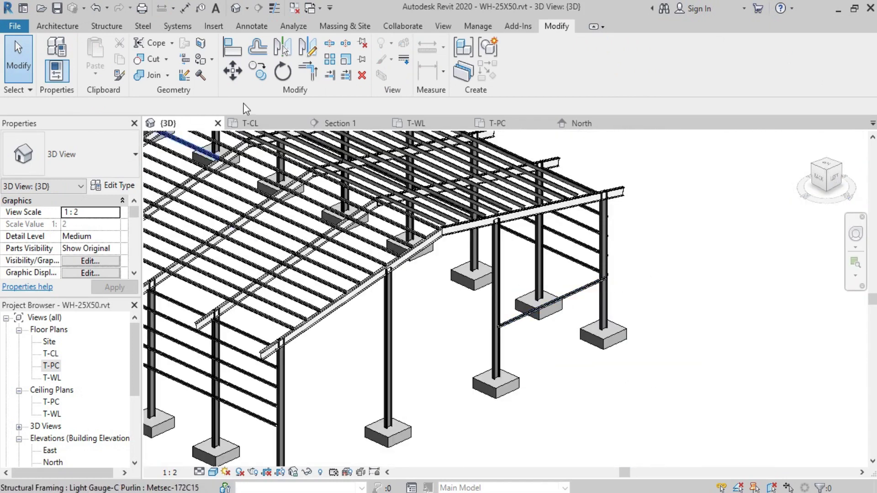
click(339, 124)
scroll(406, 298, down, 2)
scroll(397, 302, up, 2)
click(359, 297)
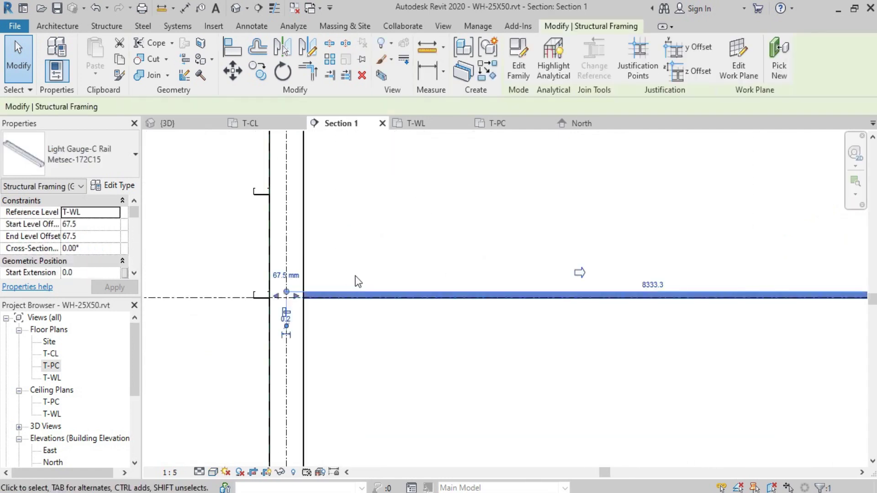
scroll(361, 309, down, 2)
scroll(361, 305, down, 2)
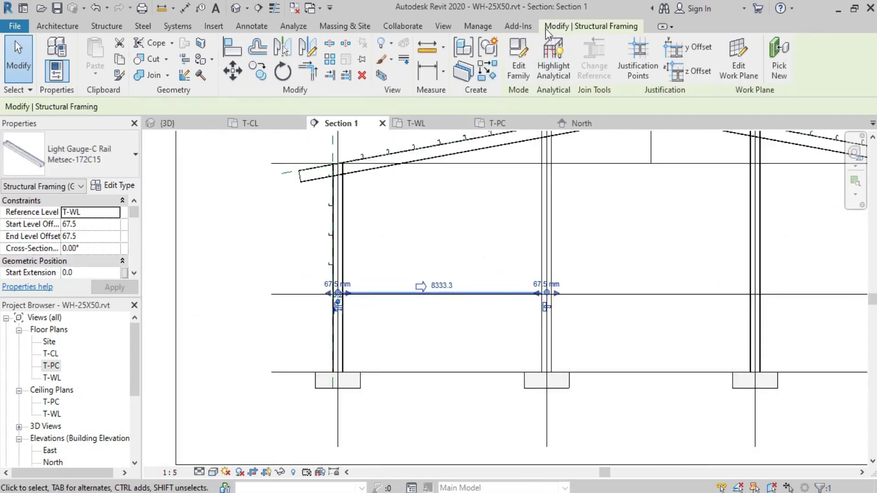
- Array the C-rail girt into 5 equally spaced copies stacked up between the first two columns
click(328, 60)
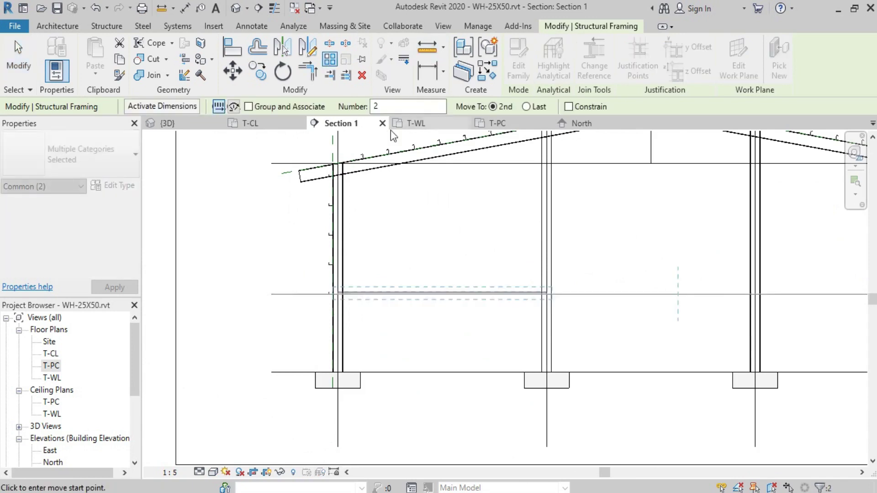
text(5)
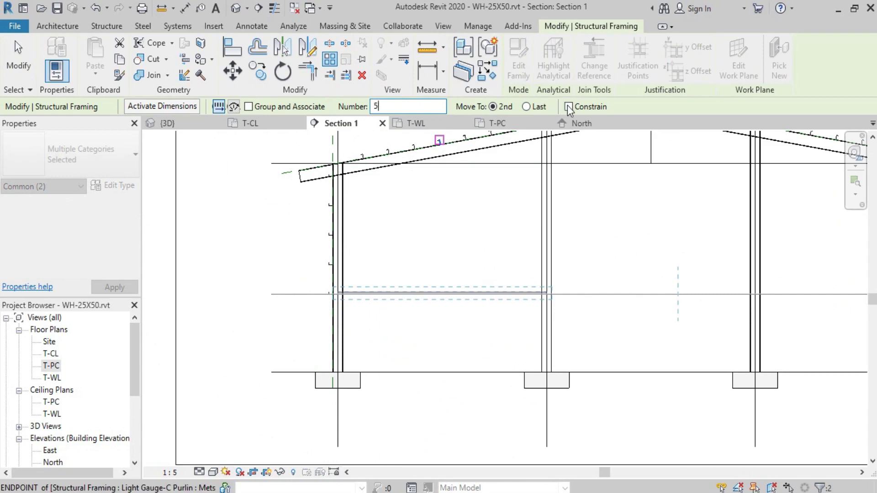
scroll(392, 290, up, 2)
scroll(245, 320, up, 2)
scroll(274, 324, up, 2)
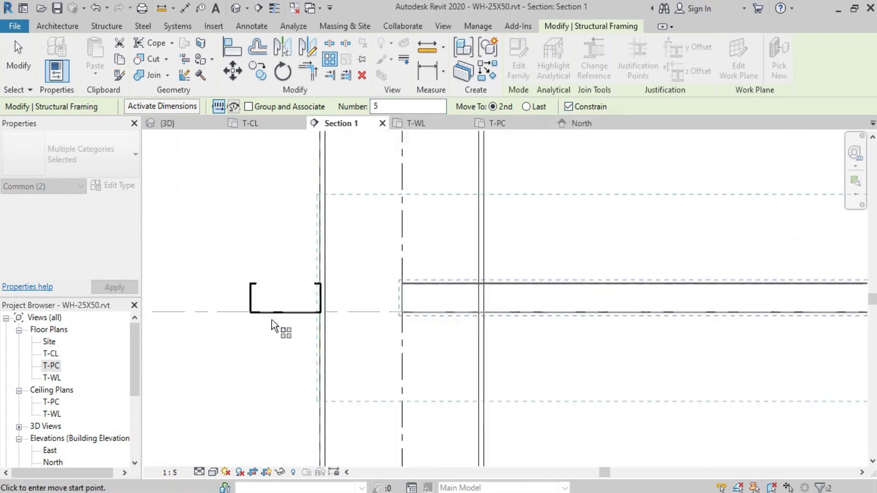
scroll(378, 313, up, 2)
click(386, 304)
scroll(411, 209, down, 3)
scroll(427, 400, down, 1)
scroll(411, 425, up, 2)
scroll(383, 368, up, 2)
scroll(378, 300, up, 2)
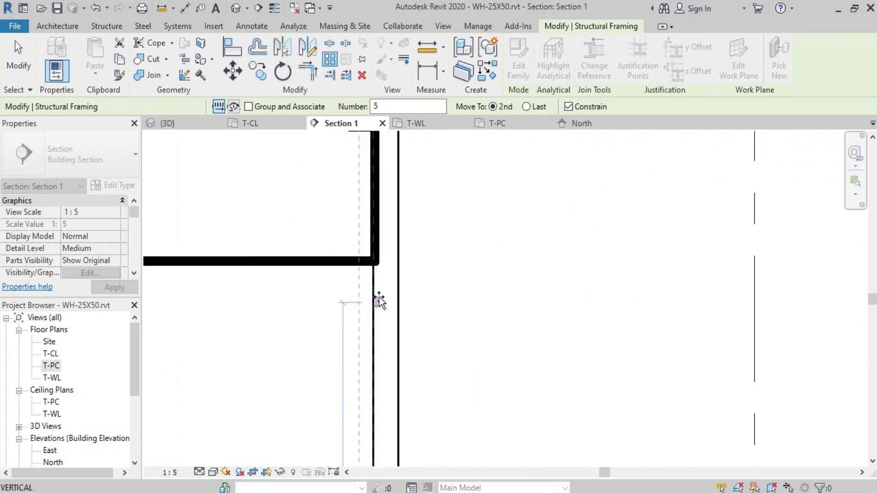
scroll(379, 269, up, 1)
click(376, 263)
scroll(353, 289, down, 2)
scroll(356, 290, down, 2)
scroll(362, 292, down, 2)
scroll(390, 174, down, 1)
scroll(313, 181, down, 1)
scroll(411, 206, down, 1)
scroll(405, 221, up, 1)
scroll(421, 186, up, 2)
scroll(498, 252, down, 3)
middle_drag(498, 252, 531, 279)
- Select the five first-bay girts and copy them from grid X1 into the second and third bays
click(434, 329)
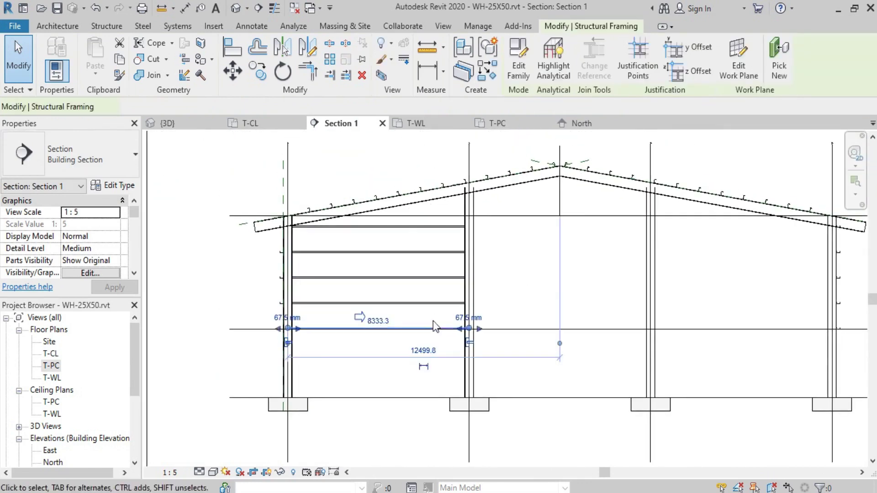
mouse_move(430, 309)
ctrl+mouse_down()
mouse_move(404, 225)
mouse_move(411, 231)
ctrl+mouse_up()
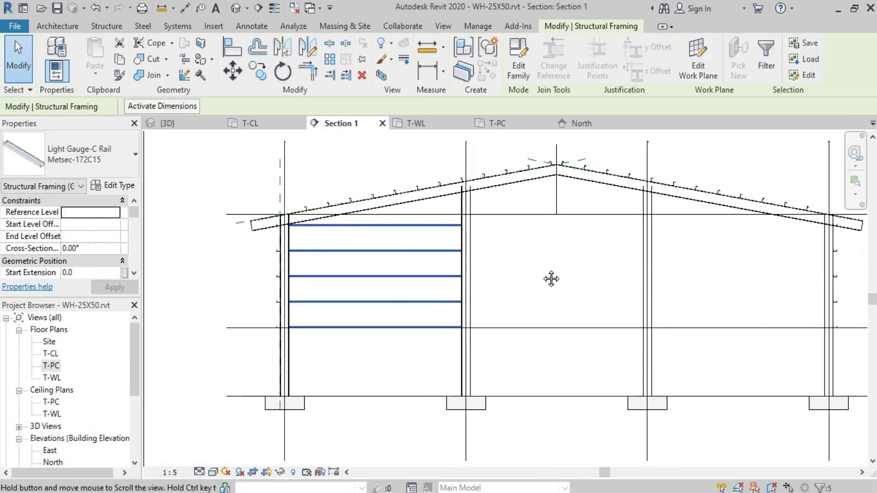
middle_drag(553, 278, 419, 262)
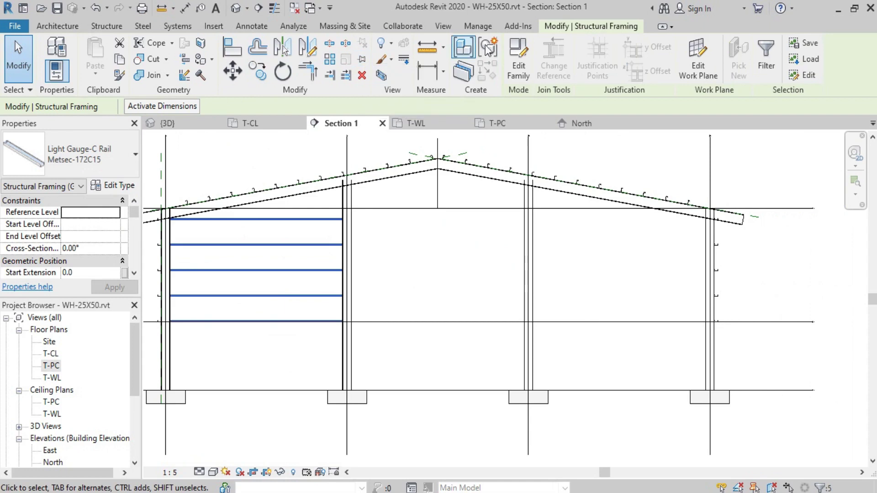
click(258, 71)
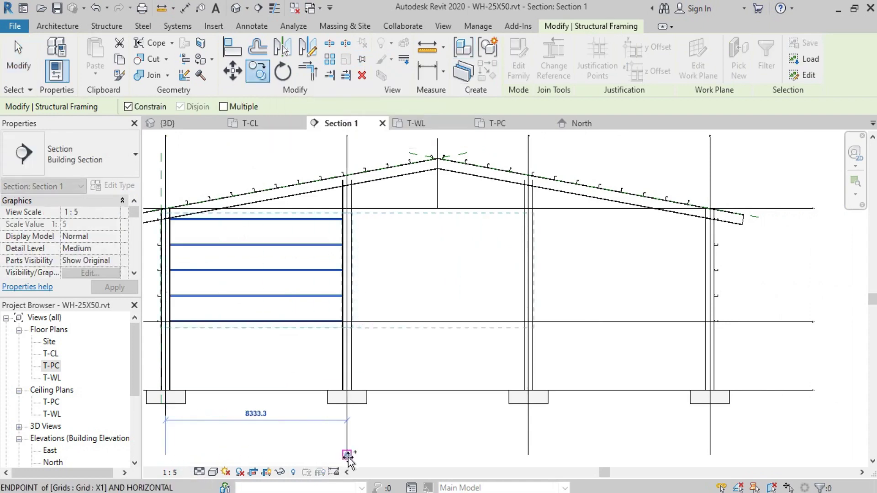
click(347, 455)
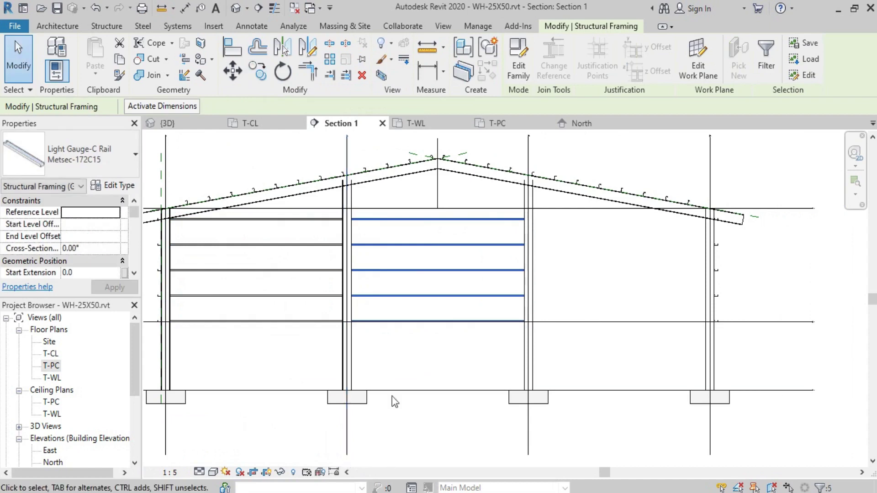
click(263, 79)
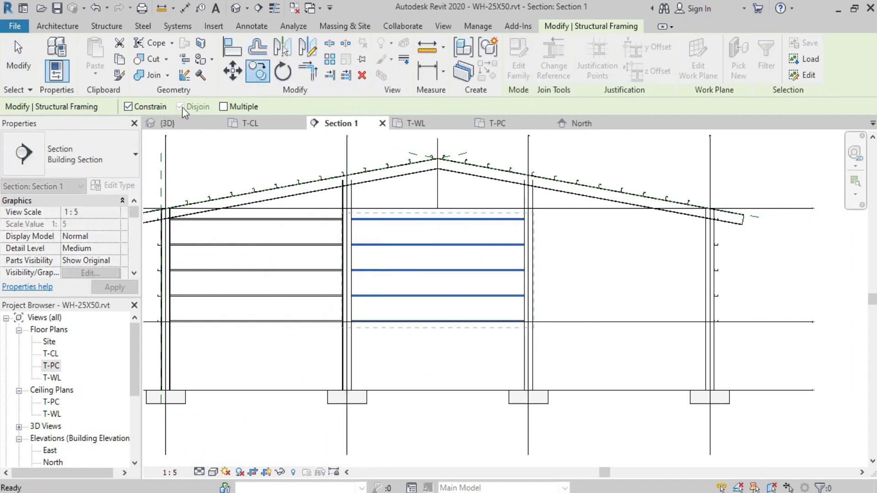
click(223, 107)
click(348, 455)
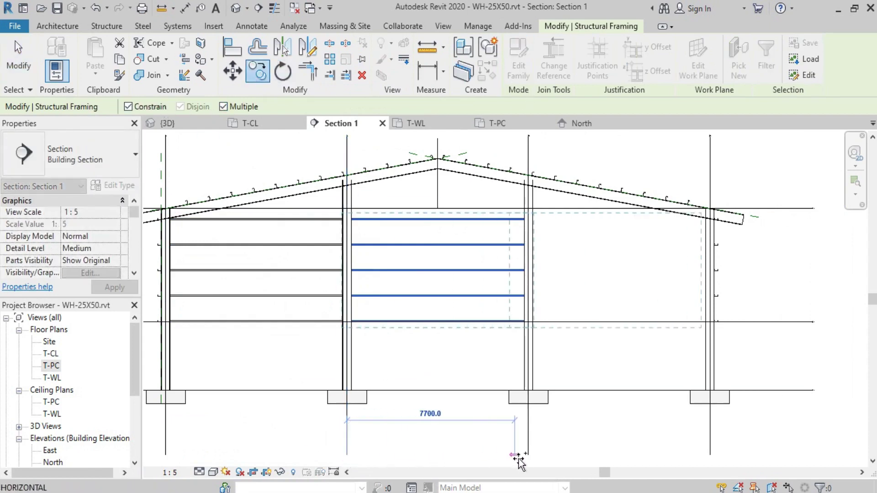
click(528, 456)
- Inspect the reference lines, confirming the vertical one is 3100 long
key(Escape)
key(Escape)
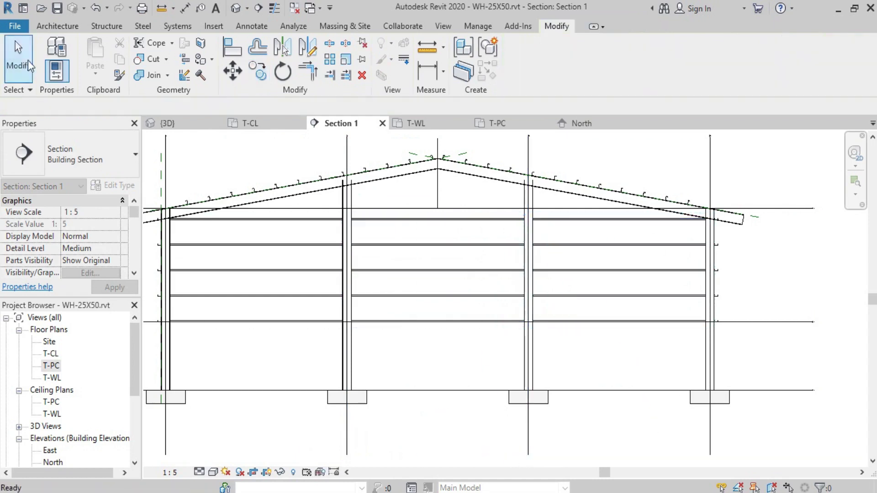
scroll(378, 222, up, 3)
click(510, 201)
key(Escape)
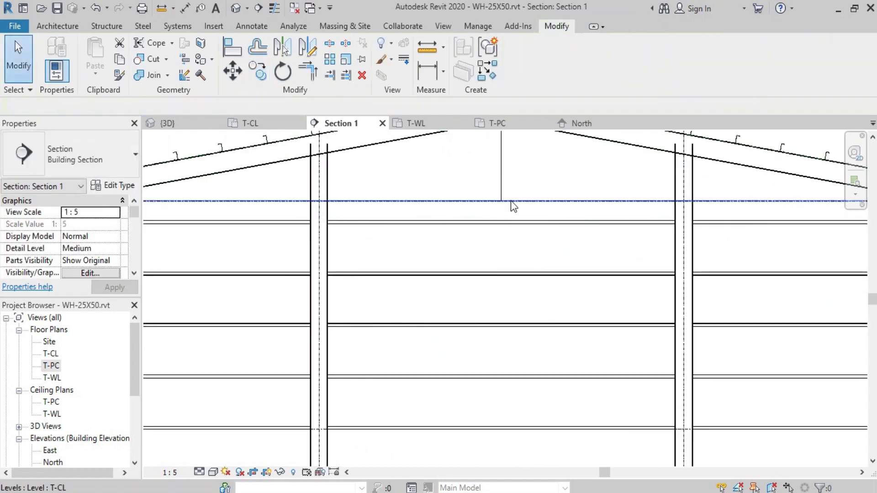
click(502, 176)
scroll(501, 234, down, 3)
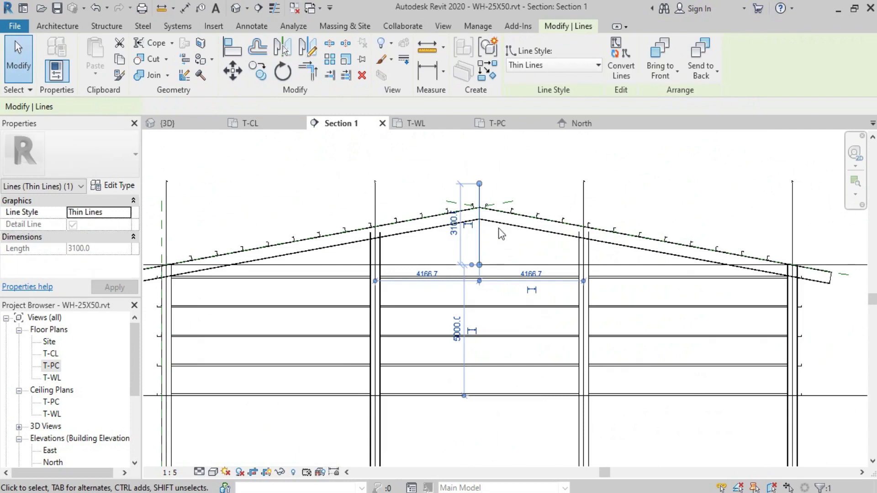
click(16, 62)
- Copy a middle-bay rail 1125 upward so it sits just below the roof ridge
click(467, 278)
key(c)
key(o)
scroll(377, 325, up, 5)
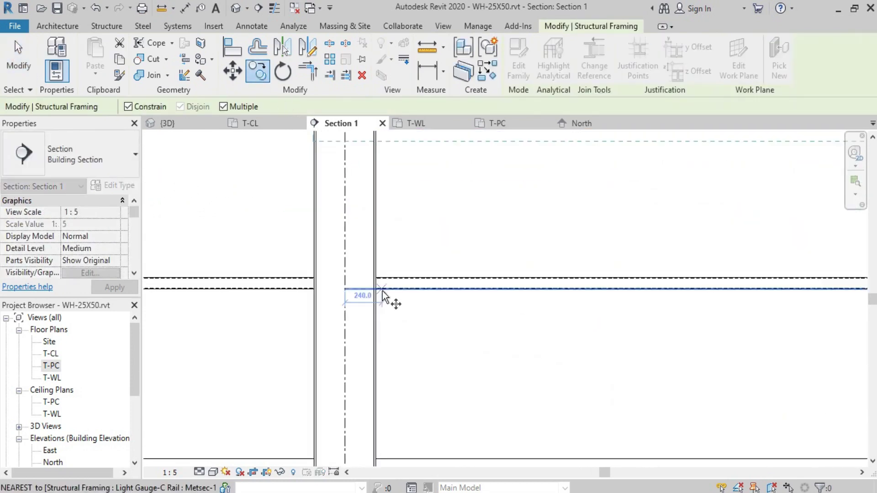
click(502, 288)
scroll(503, 288, down, 4)
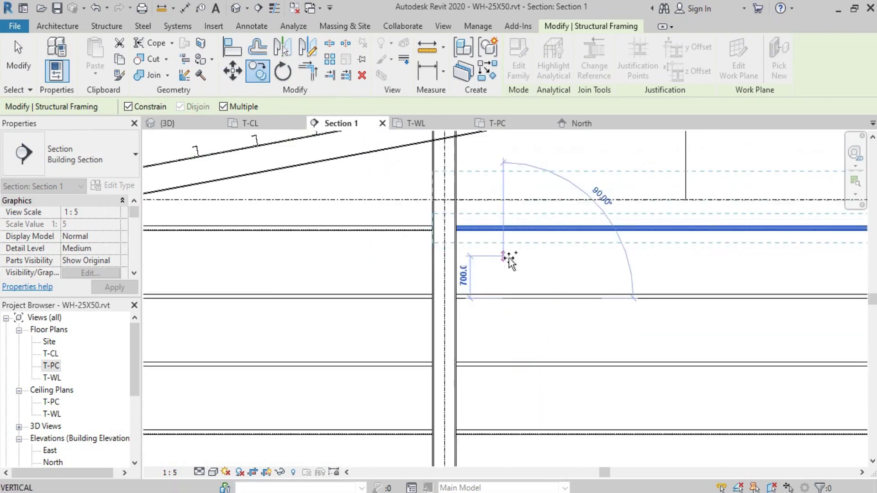
click(495, 231)
scroll(490, 283, down, 4)
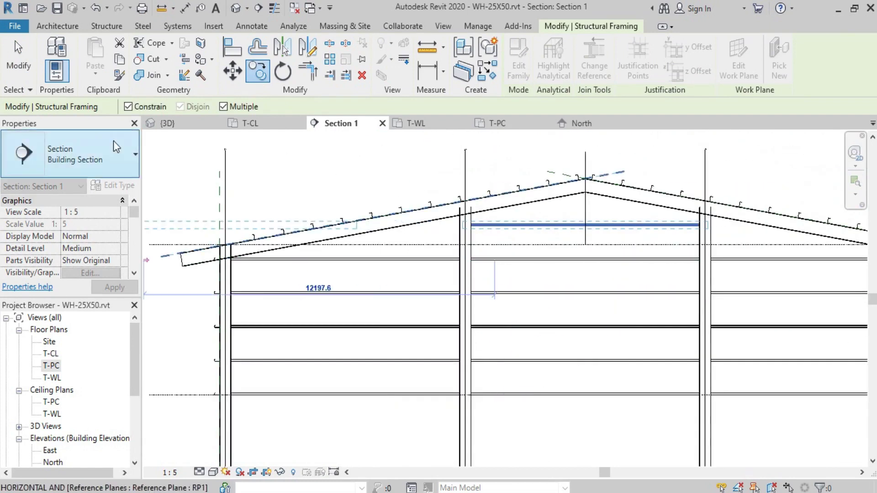
click(26, 56)
scroll(389, 274, down, 2)
scroll(434, 343, down, 2)
- Show the whole steel frame in the {3D} view, orbited toward the girted gable wall
scroll(446, 358, down, 2)
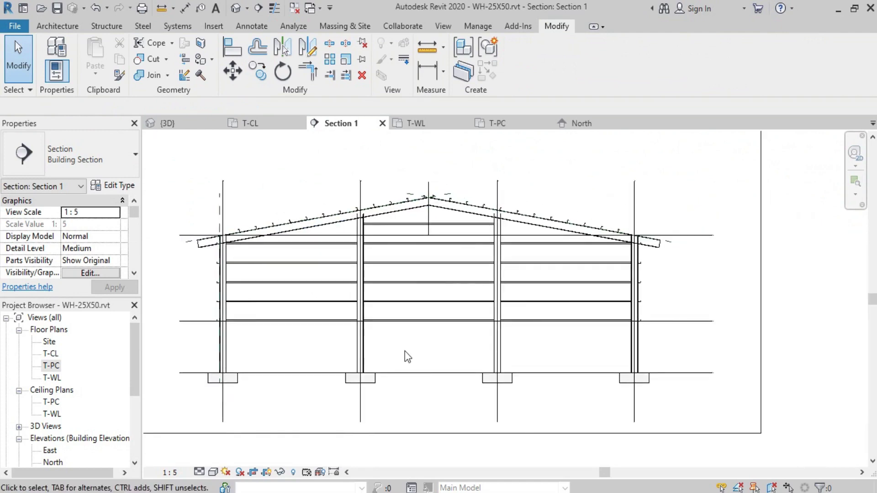
click(179, 125)
scroll(496, 286, up, 3)
scroll(459, 196, up, 2)
scroll(510, 246, up, 2)
scroll(510, 245, down, 5)
middle_drag(510, 246, 695, 364)
scroll(740, 280, up, 1)
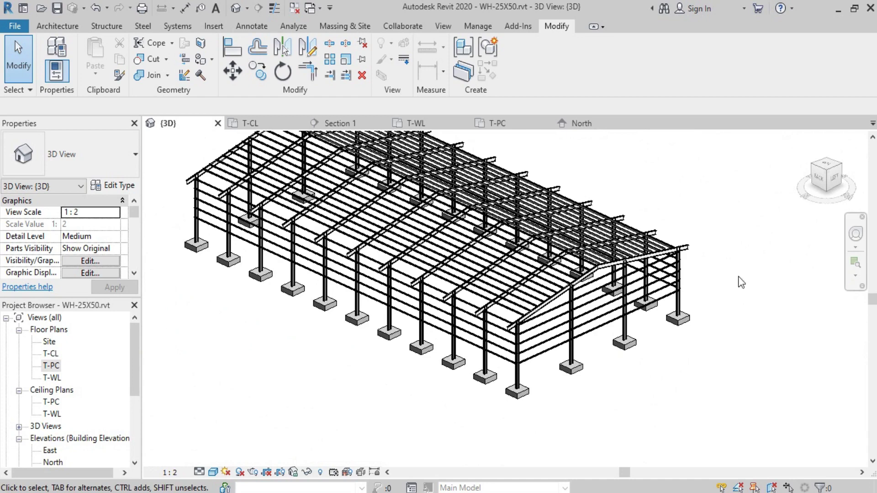
drag(825, 180, 800, 183)
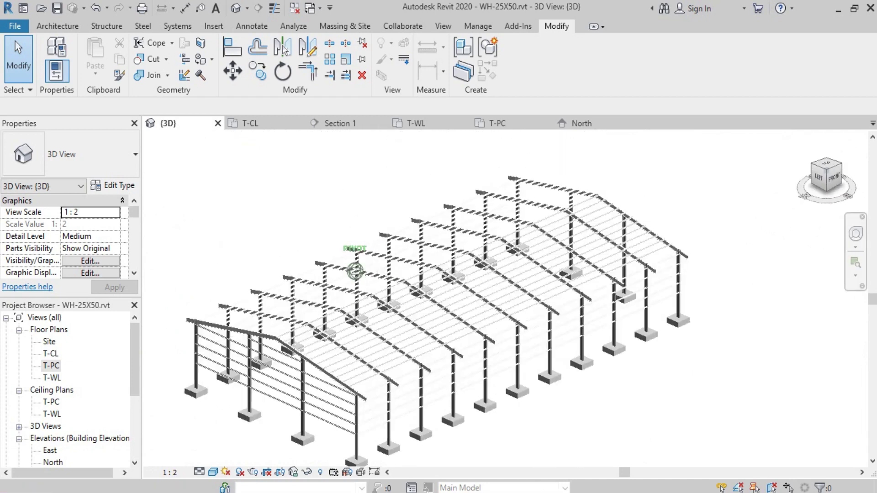
- Orbit to the gable wall and crossing-select the C-rail girts in its bays
shift+middle_drag(502, 319, 540, 366)
scroll(541, 365, up, 4)
scroll(541, 366, down, 3)
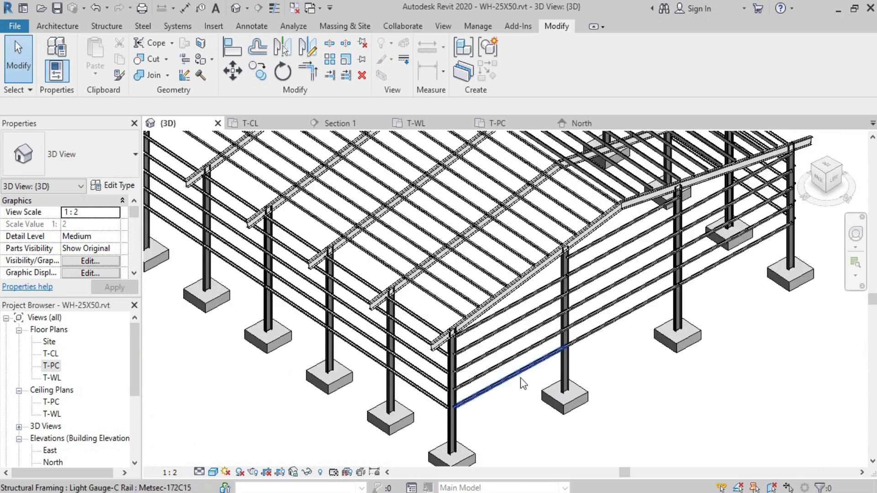
drag(528, 393, 514, 305)
drag(631, 347, 611, 302)
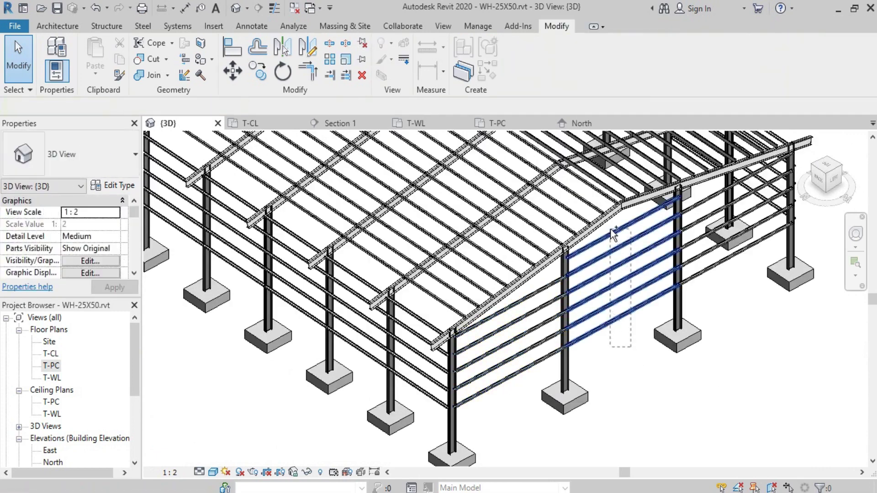
ctrl+drag(711, 284, 697, 196)
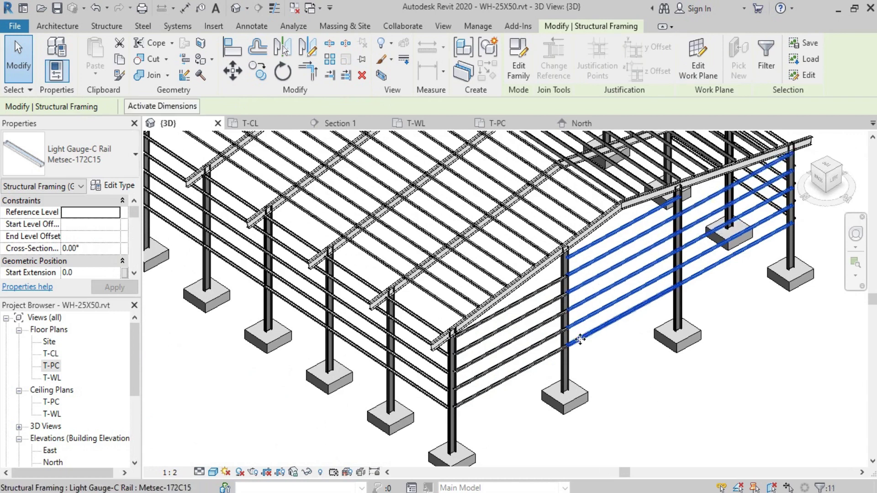
ctrl+drag(526, 385, 530, 269)
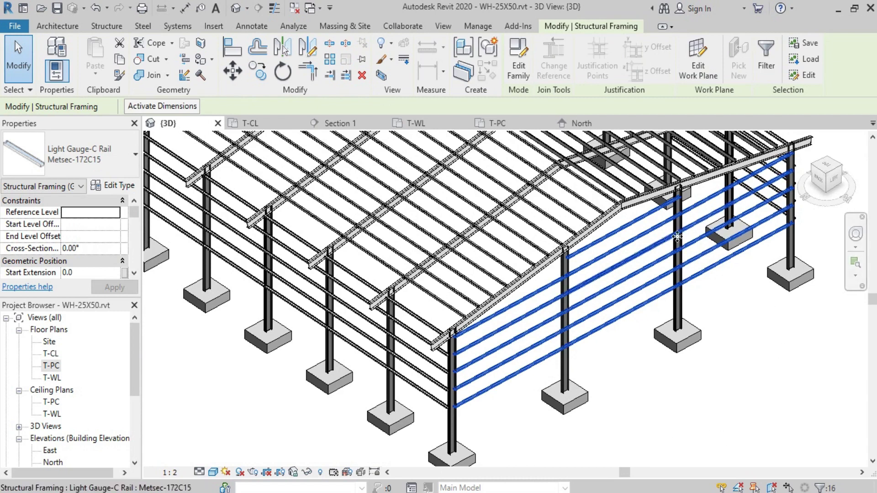
- From the LEFT view, save the selected rails as the selection set SW-Purlin
click(834, 179)
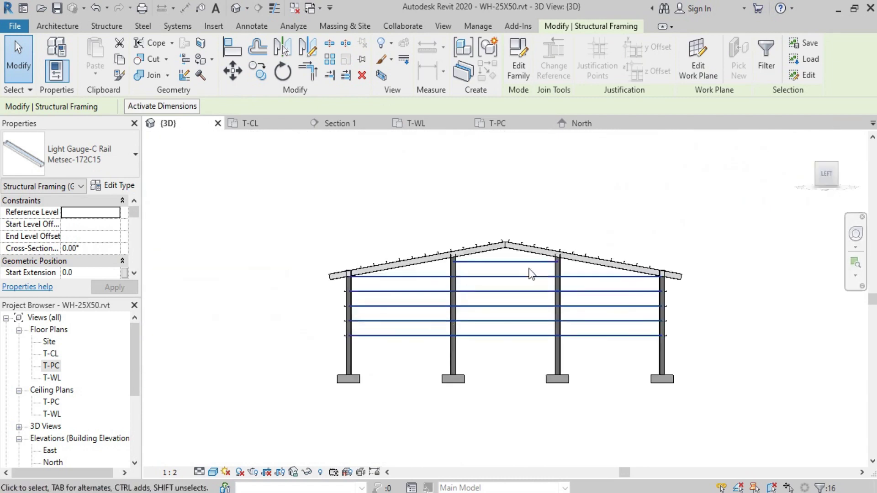
click(816, 43)
text(SW-Purlin 16)
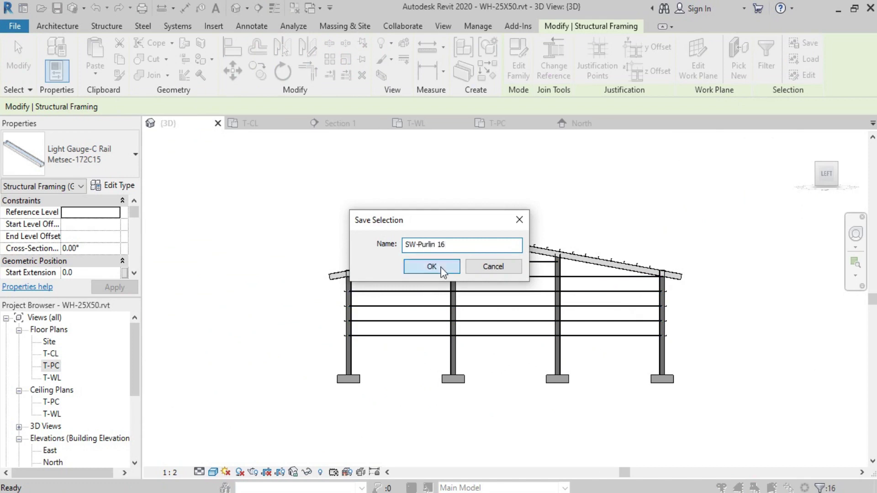
click(431, 267)
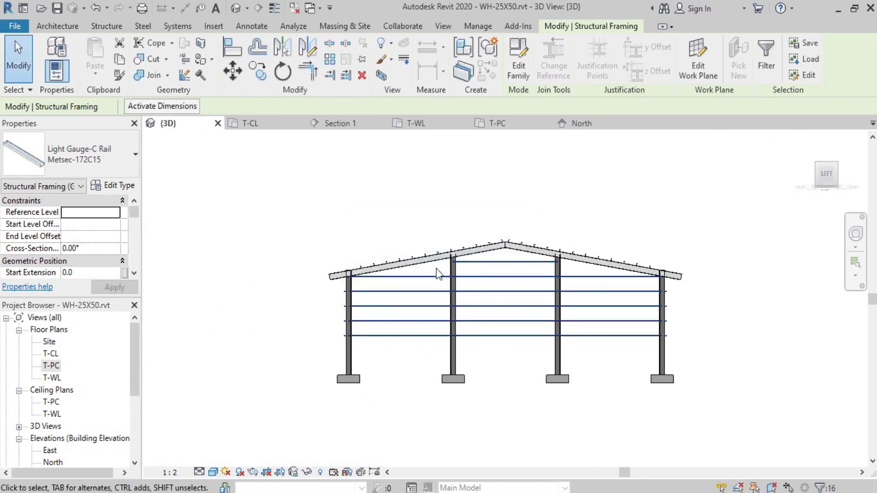
- In the T-PC plan, mirror-copy the selected rails about the middle grid line
click(511, 131)
scroll(314, 348, down, 1)
scroll(352, 241, down, 4)
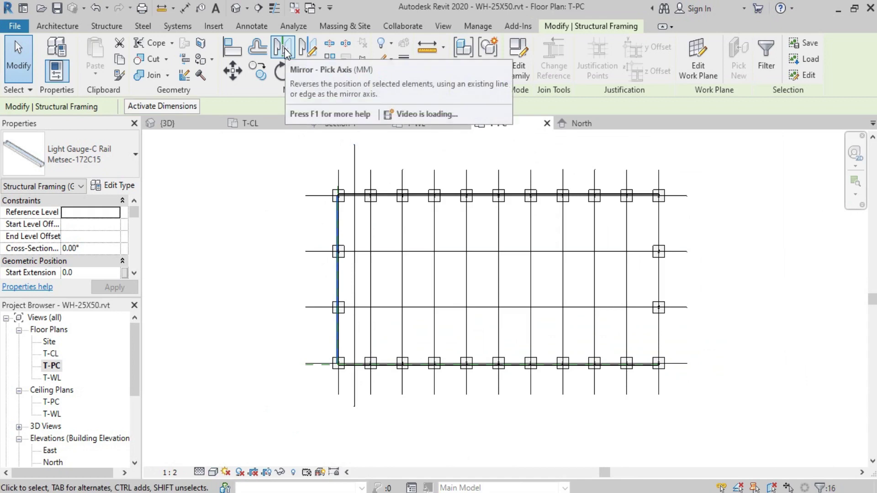
click(283, 47)
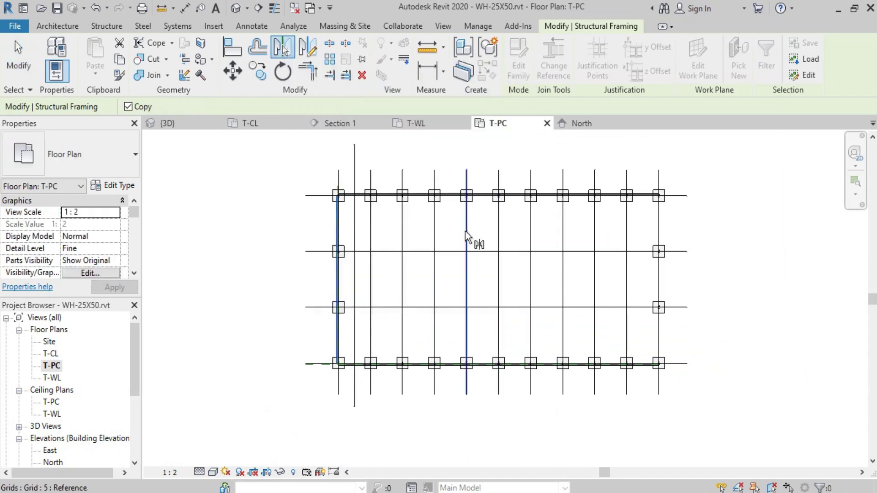
click(500, 224)
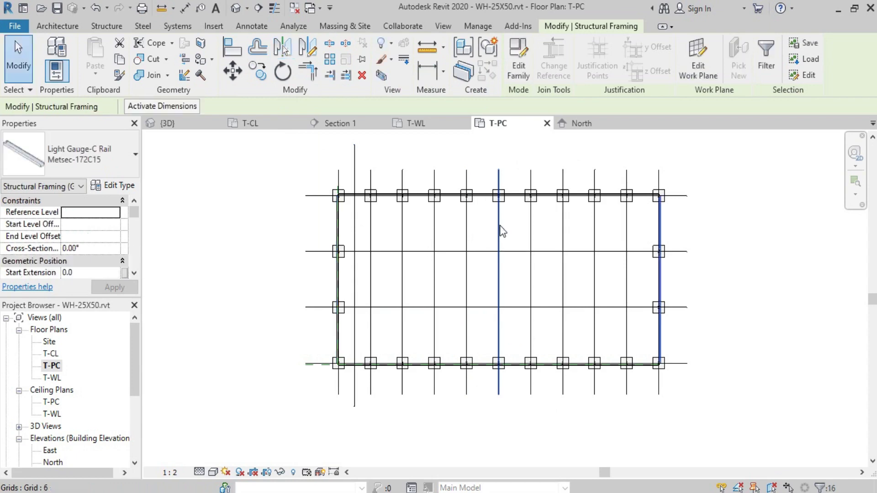
- Return to {3D} and orbit to check the mirrored rails on the opposite gable wall
click(190, 127)
click(826, 177)
drag(826, 176, 826, 197)
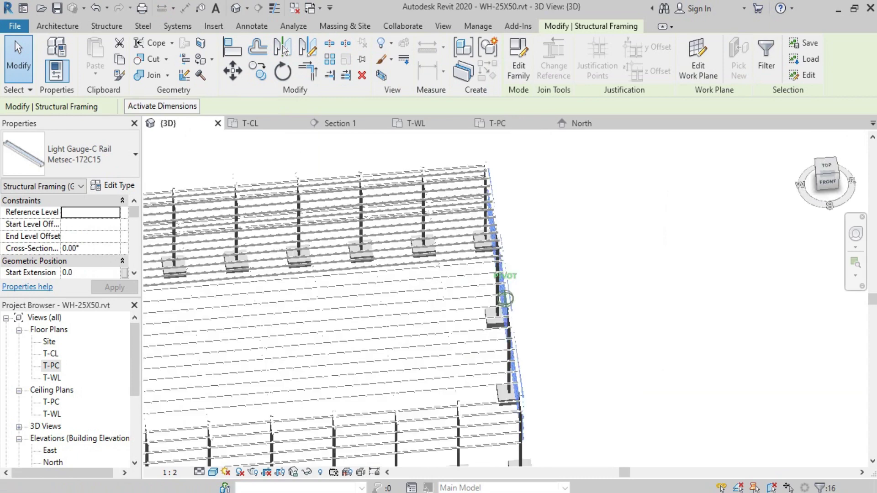
scroll(505, 298, down, 5)
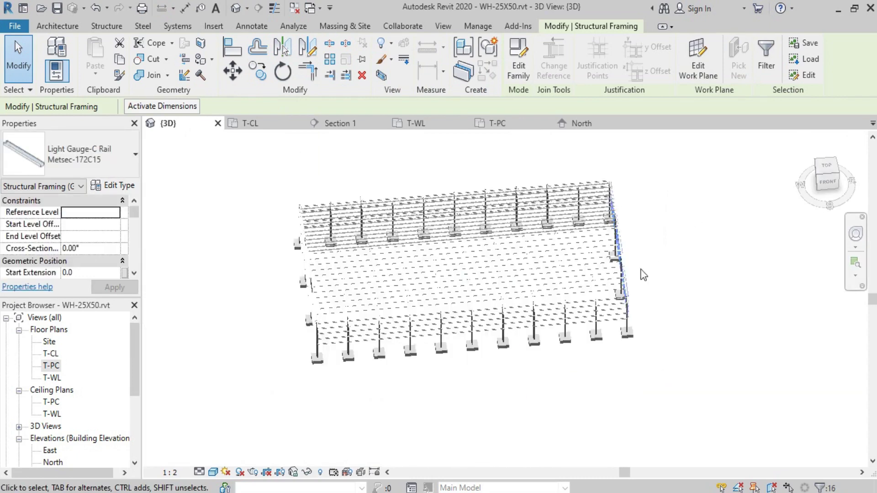
click(255, 309)
key(g)
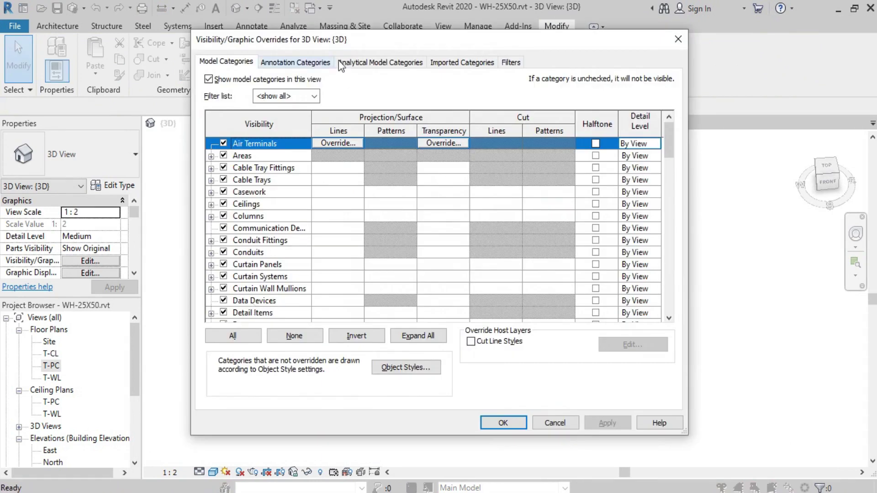
click(371, 64)
click(295, 62)
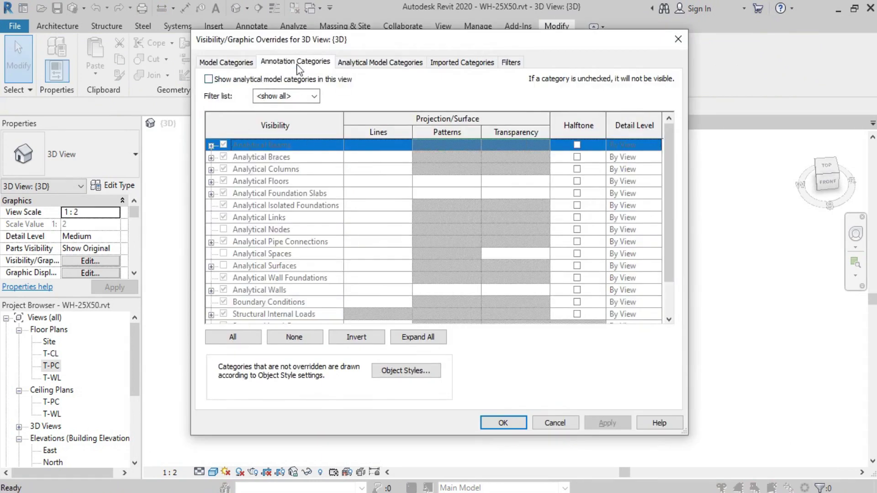
click(520, 424)
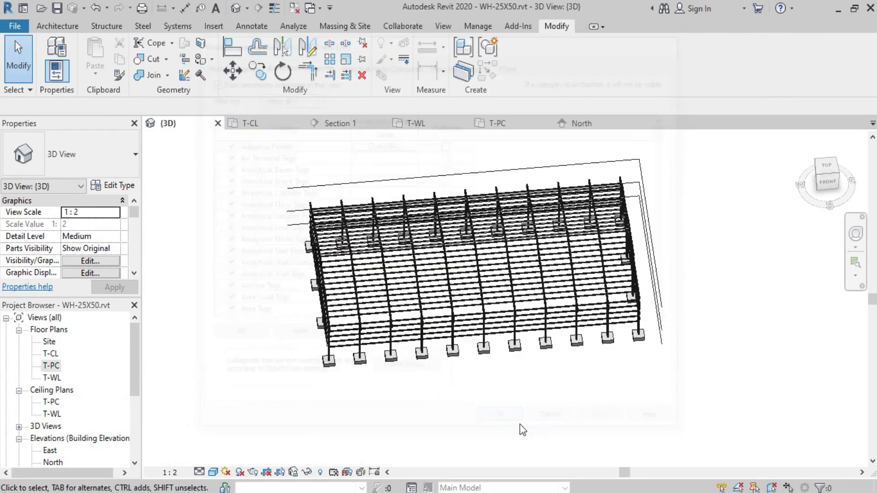
scroll(329, 274, up, 3)
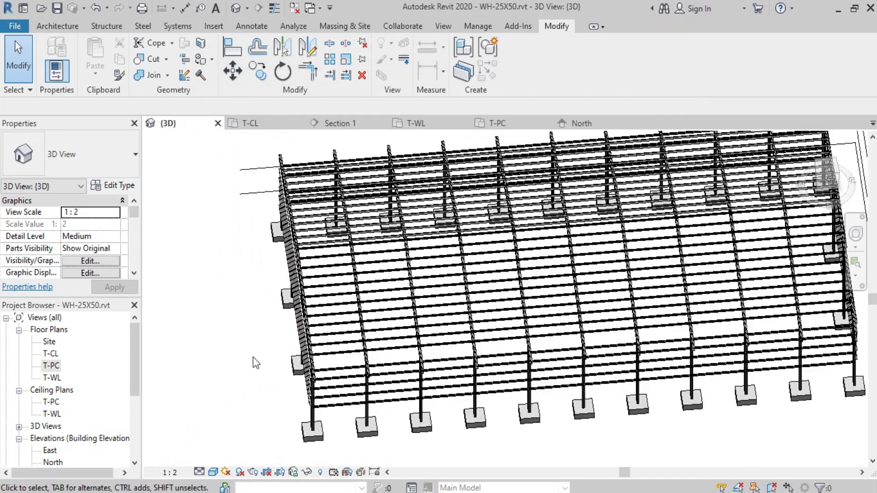
click(280, 127)
scroll(685, 365, down, 2)
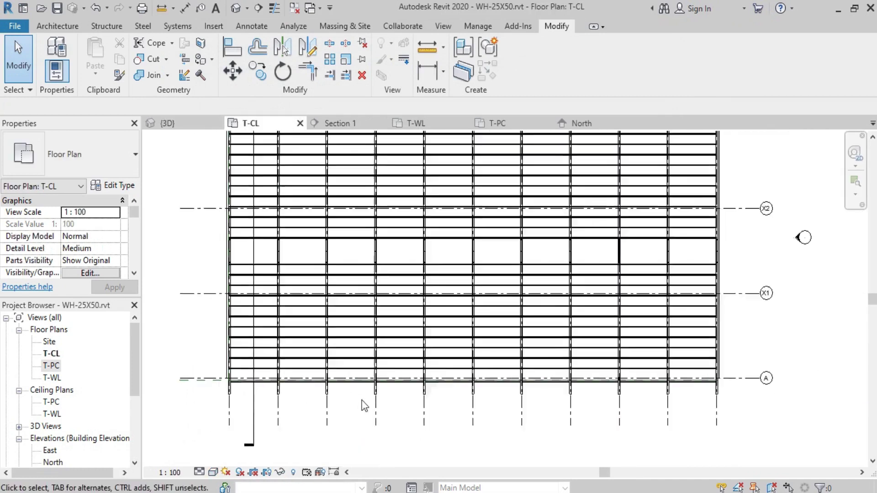
scroll(749, 391, down, 1)
middle_drag(674, 267, 658, 308)
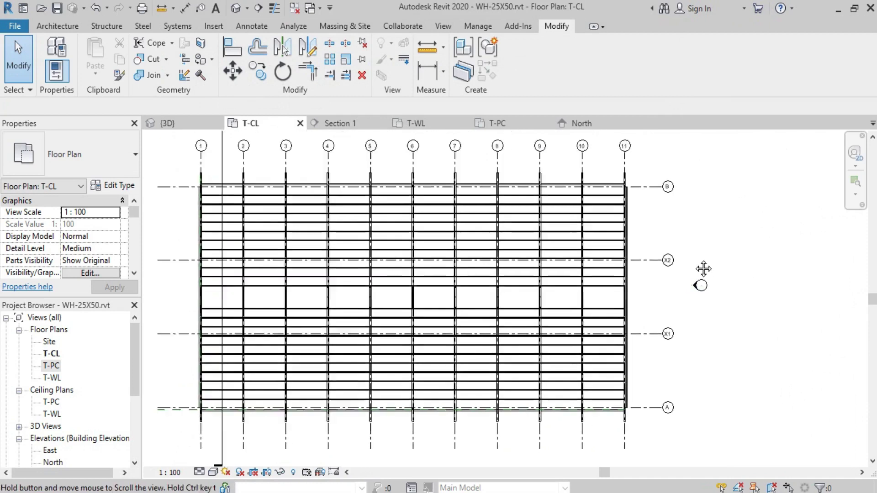
click(165, 127)
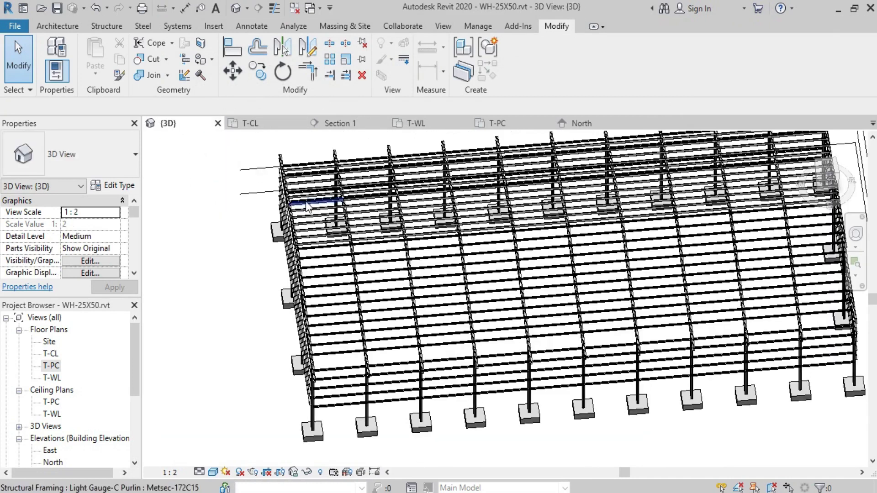
scroll(232, 355, down, 2)
scroll(301, 183, up, 1)
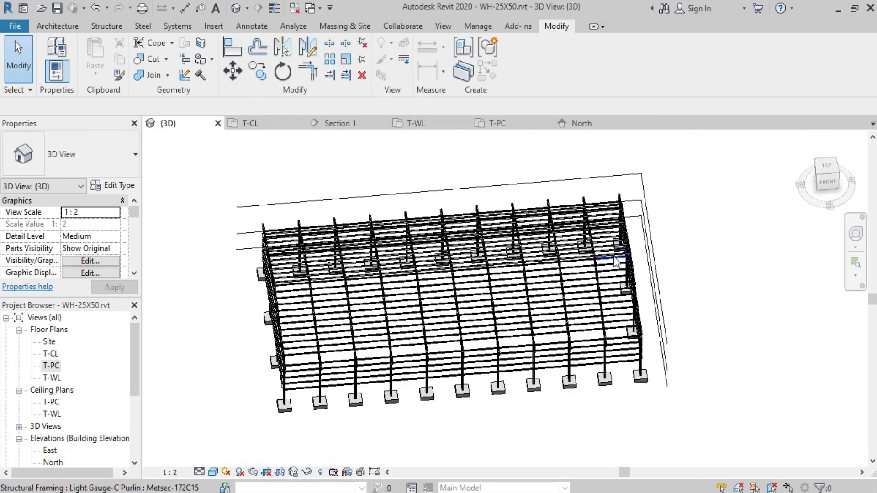
key(v)
key(v)
click(366, 64)
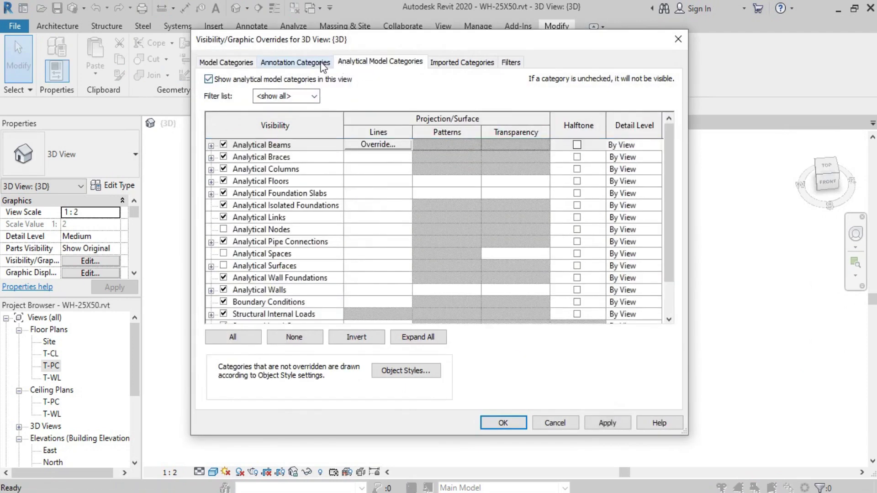
click(276, 67)
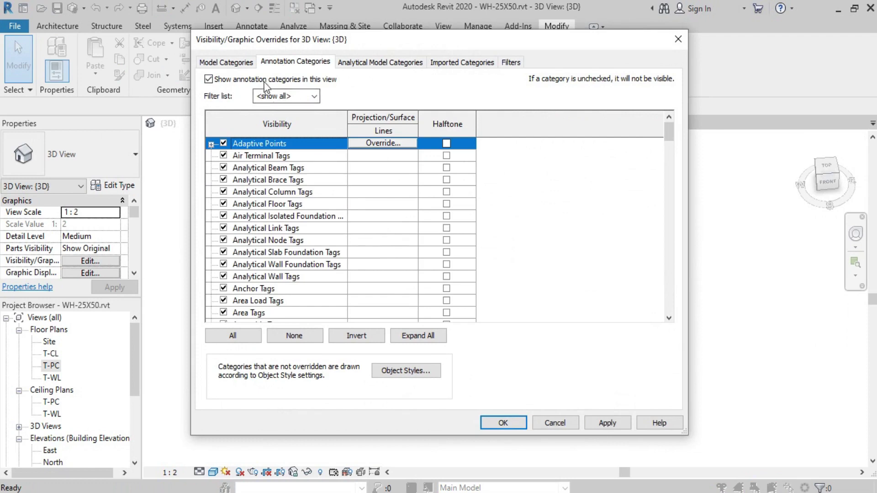
click(502, 423)
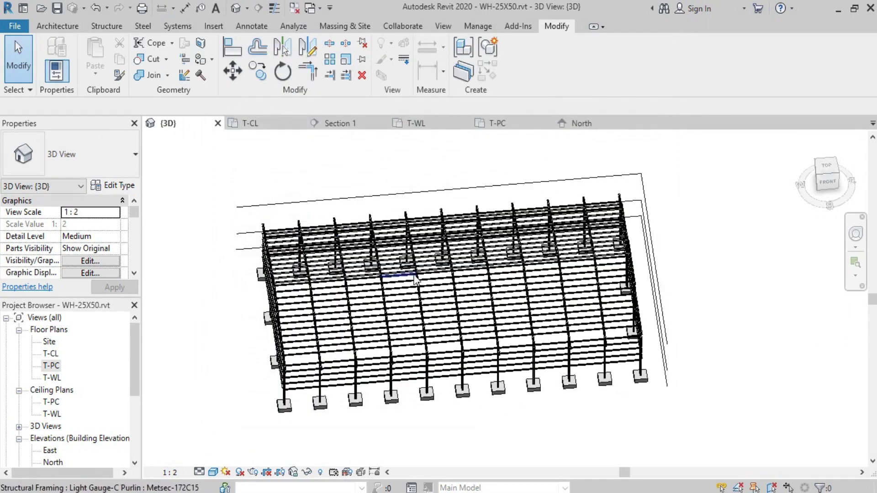
click(824, 184)
- Zoom the 3D view and keep its detail level at Medium
scroll(635, 326, up, 4)
scroll(630, 298, up, 2)
scroll(638, 308, up, 1)
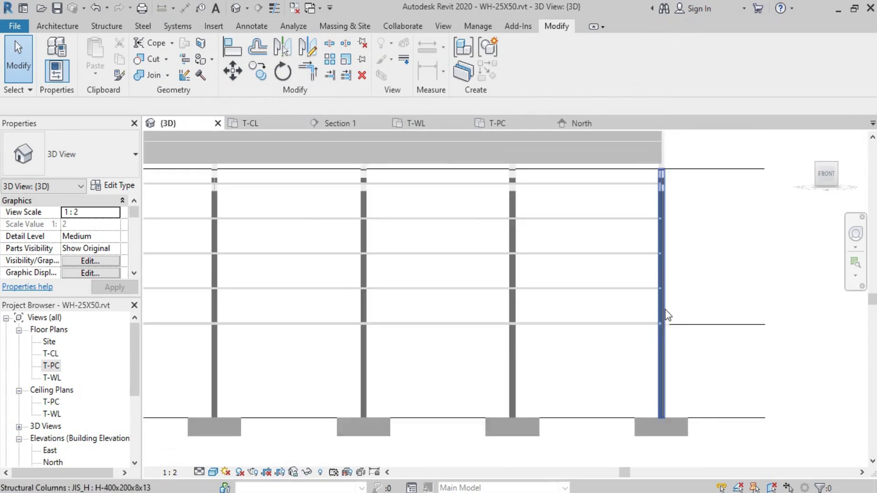
scroll(489, 326, down, 3)
scroll(407, 375, down, 2)
scroll(447, 388, down, 1)
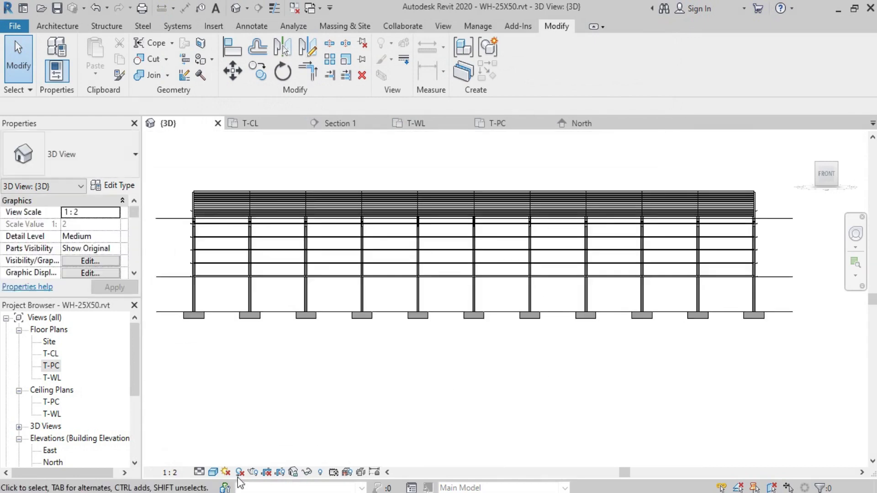
click(200, 472)
click(224, 443)
- Change the visual style and set the 3D view scale to 1:100, seen from a corner
click(213, 472)
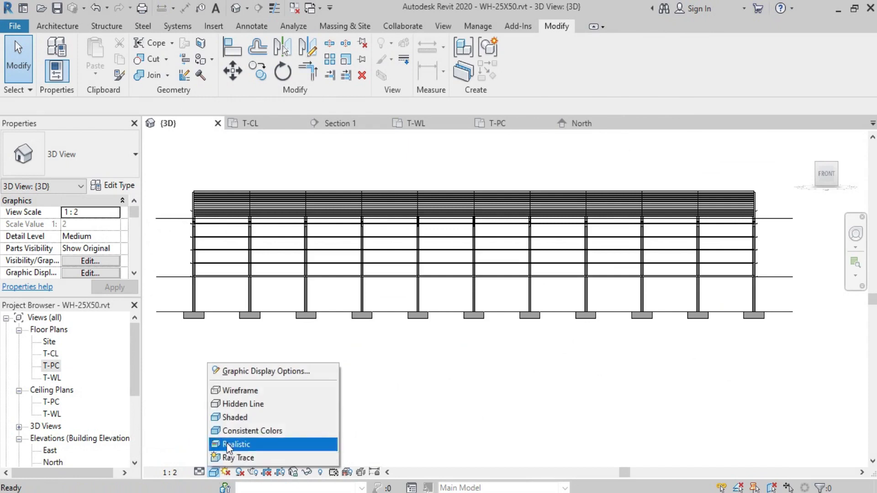
click(231, 418)
click(171, 472)
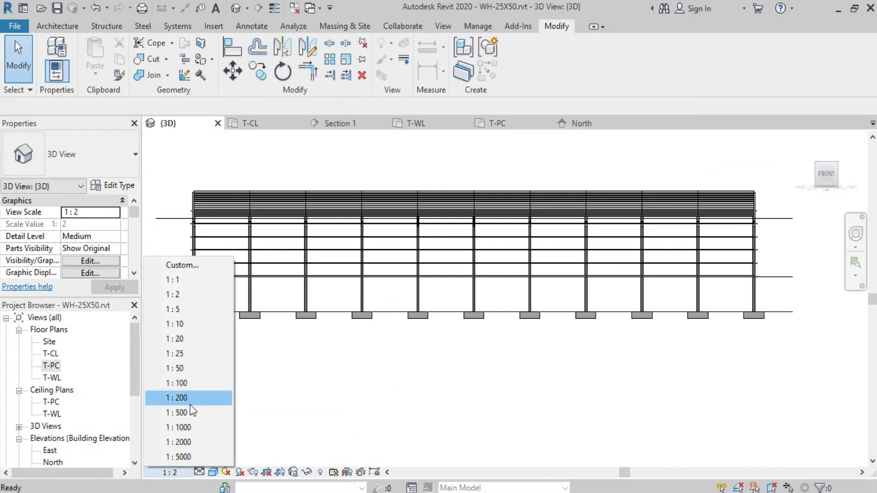
click(186, 384)
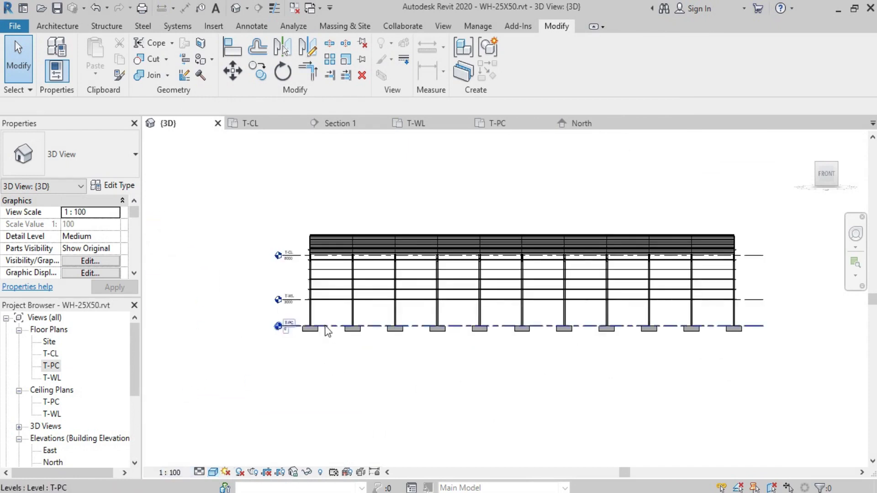
click(837, 164)
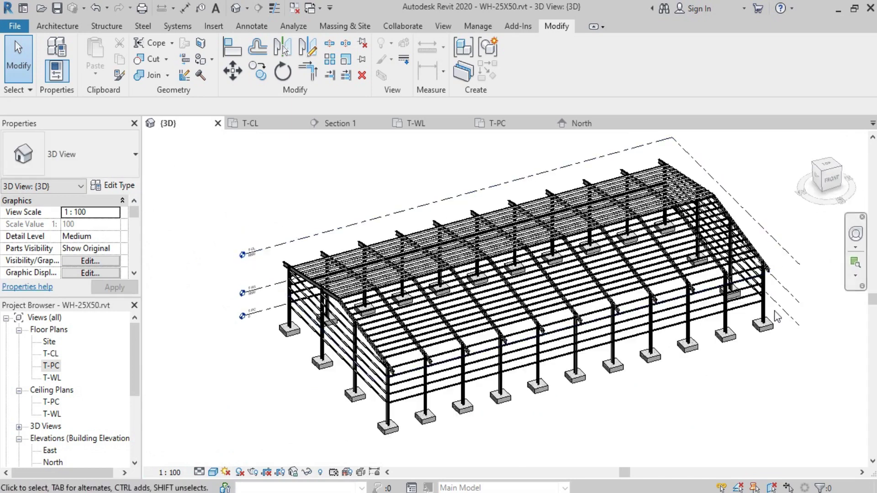
scroll(353, 414, up, 1)
scroll(353, 414, up, 2)
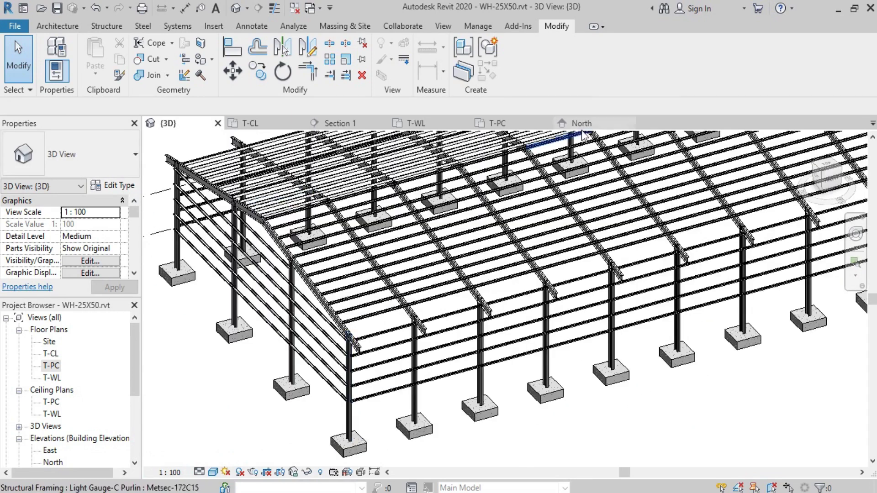
- Look through the T-PC and T-CL floor plans
click(512, 127)
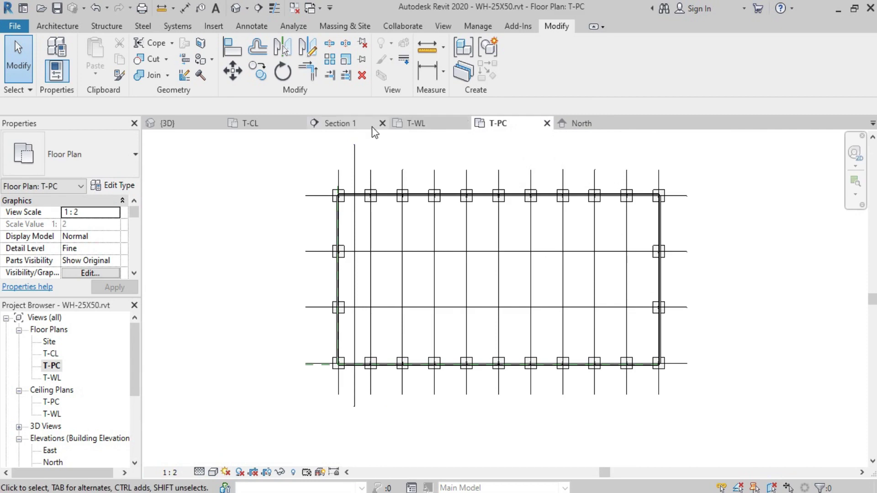
click(266, 122)
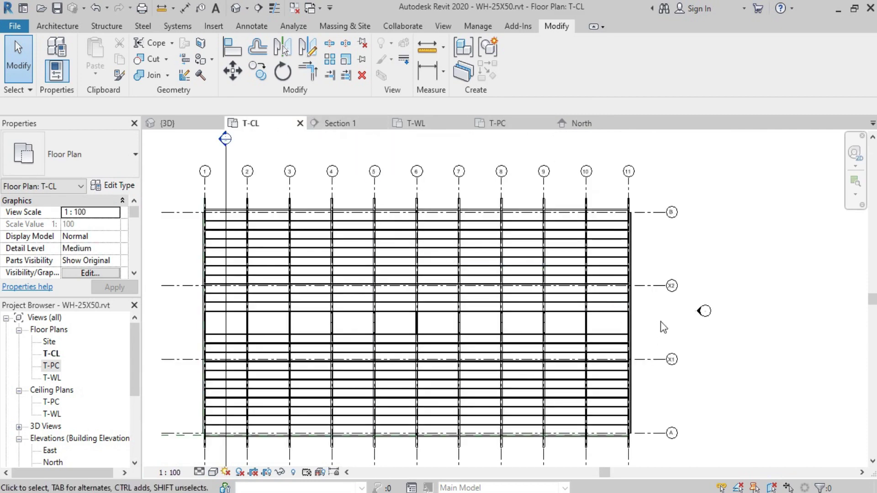
scroll(744, 362, up, 2)
scroll(619, 415, down, 3)
scroll(619, 415, down, 1)
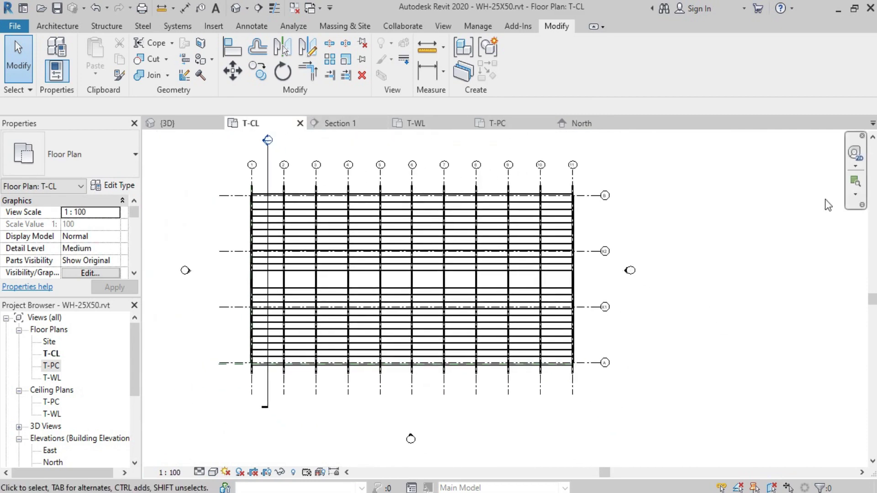
scroll(582, 177, up, 1)
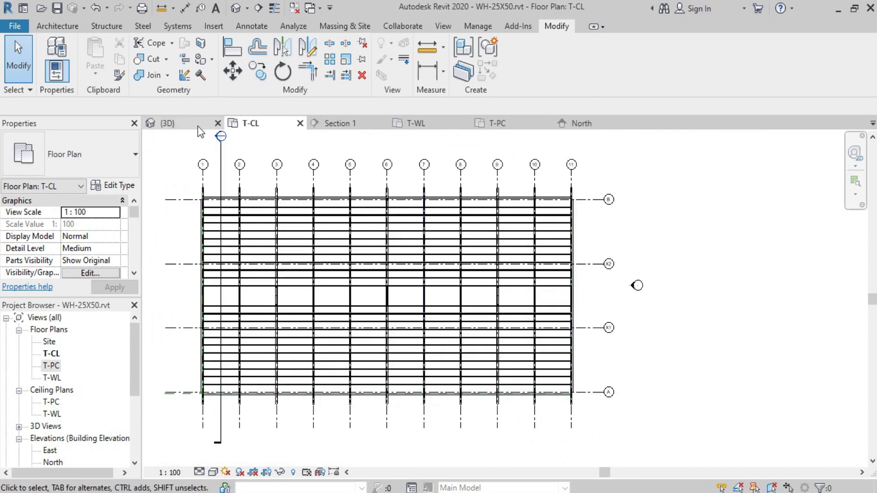
- Return to the {3D} view and select a C-rail girt on the end wall
click(198, 128)
scroll(318, 349, up, 2)
scroll(318, 349, up, 2)
scroll(338, 345, up, 2)
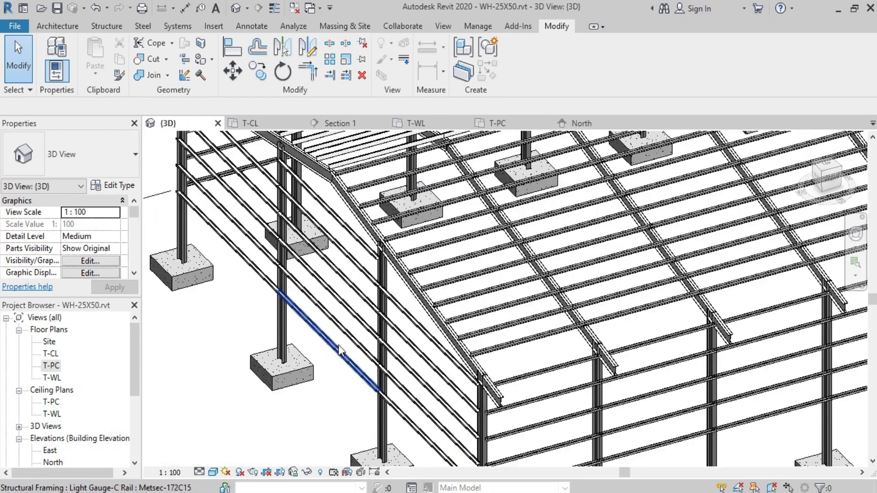
click(339, 345)
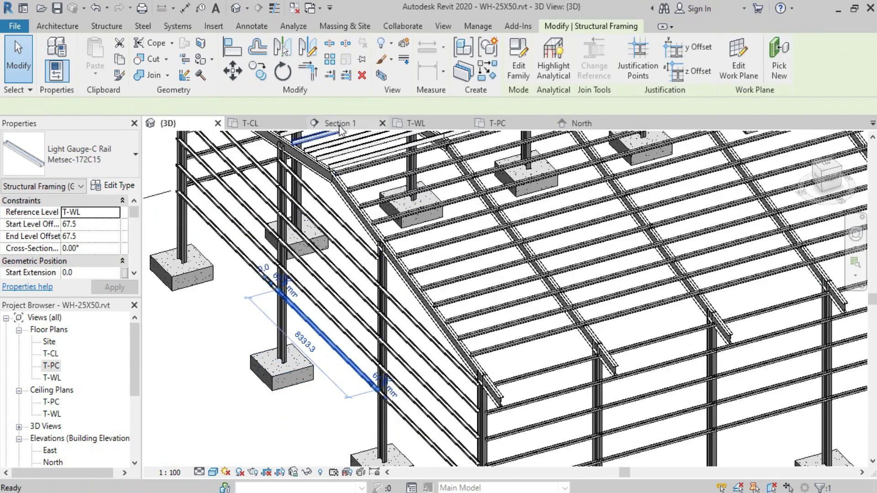
- Show Section 1, check a lower girt, clear the selection and pan the full section into view
click(339, 125)
key(Escape)
click(428, 322)
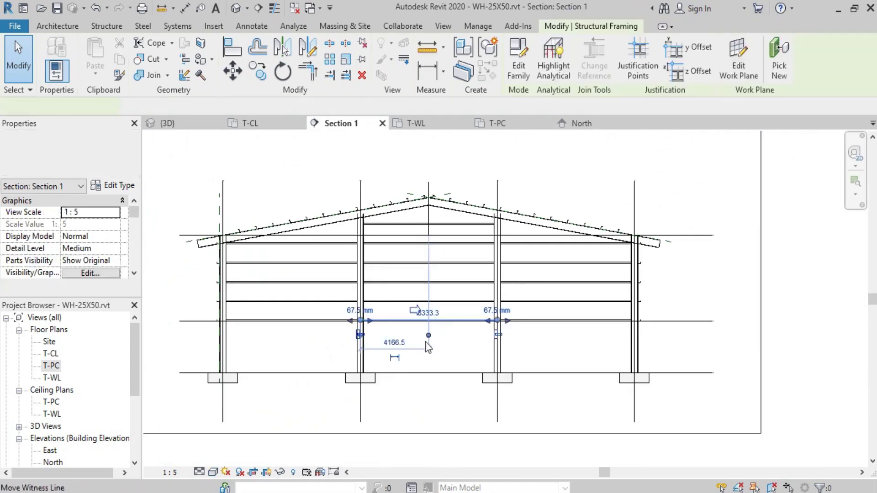
click(481, 351)
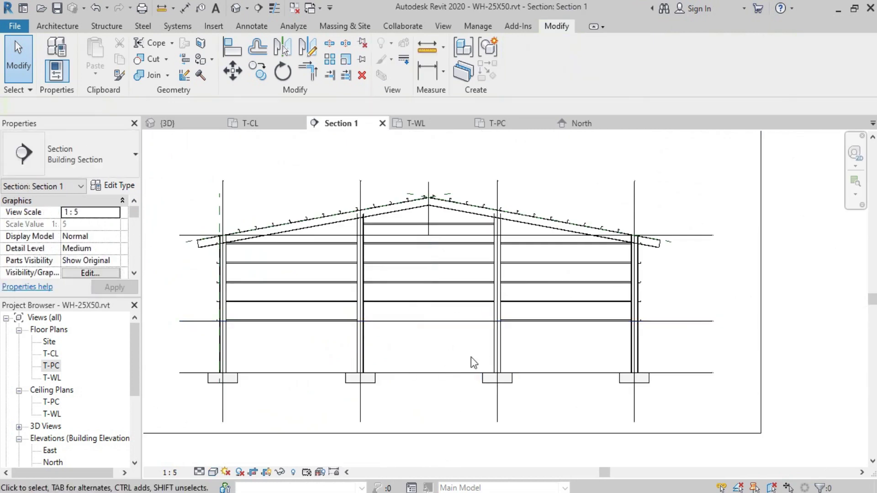
middle_drag(470, 358, 453, 356)
scroll(508, 315, down, 2)
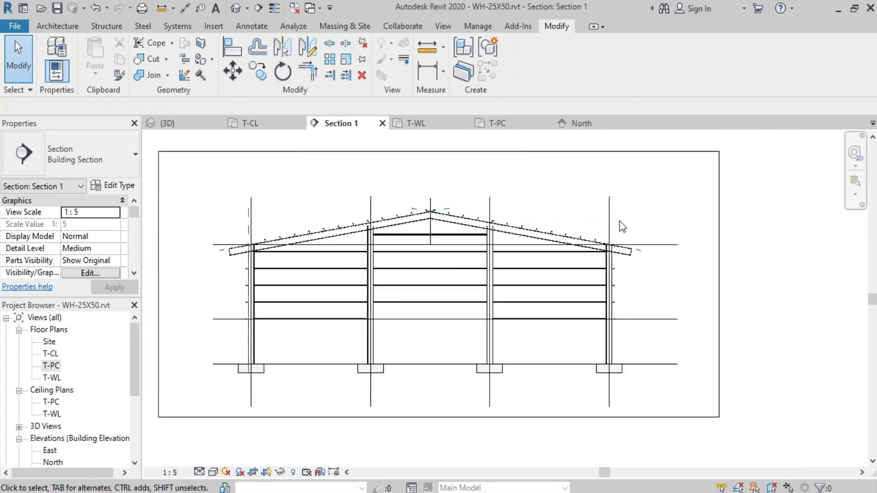
- Back in {3D}, pan and orbit the frame toward the gable end wall
click(185, 123)
middle_drag(350, 327, 340, 408)
scroll(340, 409, down, 3)
mouse_move(593, 405)
shift+middle_down()
mouse_move(816, 196)
mouse_move(852, 178)
mouse_move(777, 183)
shift+middle_up()
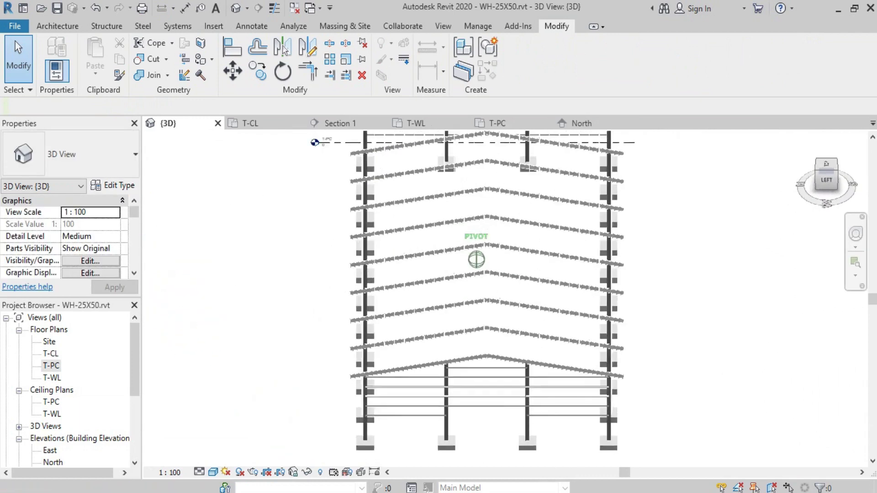
middle_drag(592, 350, 565, 368)
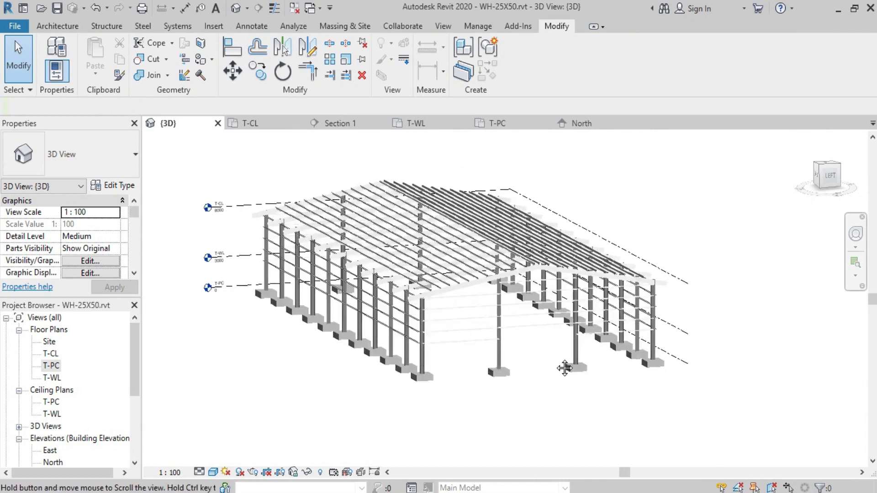
shift+middle_drag(811, 206, 834, 176)
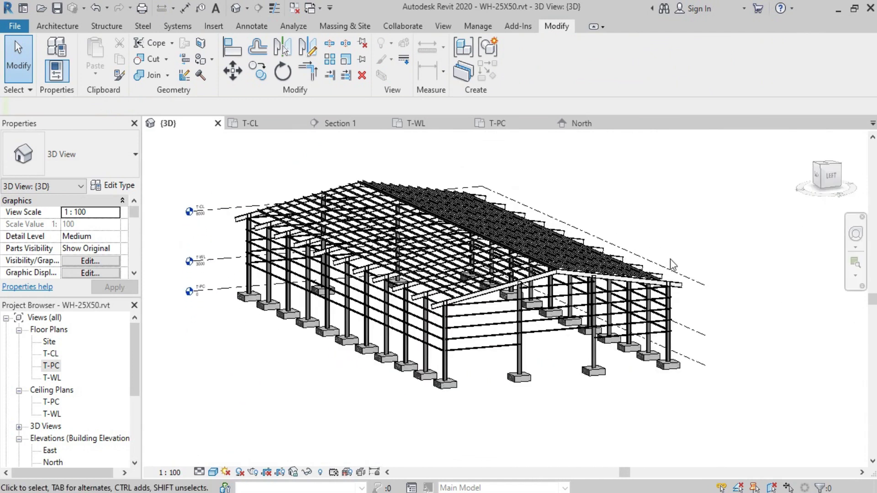
- Centre and zoom on the building, then swing to its opposite corner
middle_drag(670, 259, 805, 250)
scroll(624, 377, up, 1)
scroll(629, 386, up, 1)
scroll(586, 359, up, 1)
scroll(587, 359, down, 2)
middle_drag(587, 359, 610, 382)
click(838, 187)
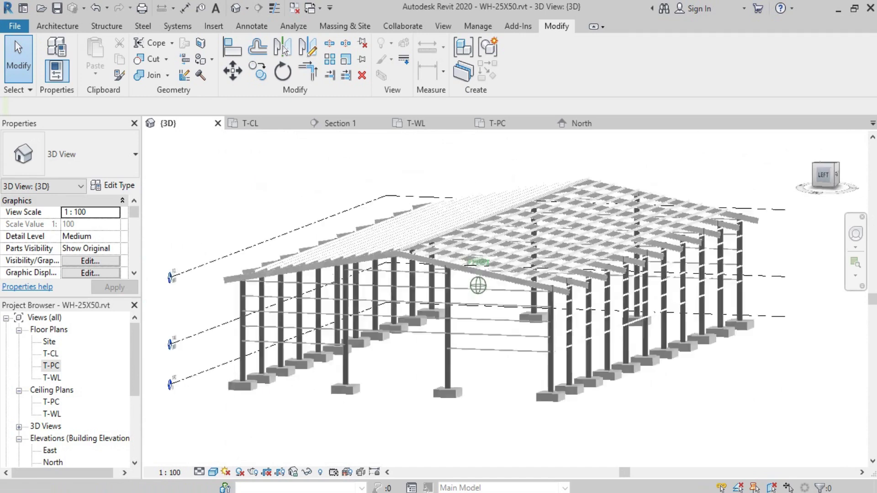